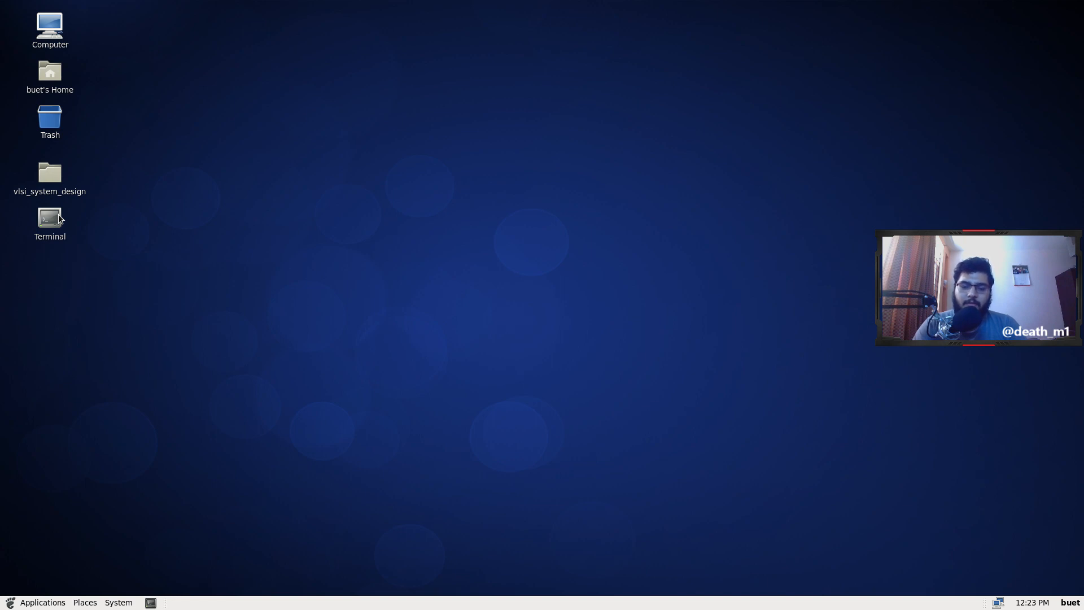
Step: Open a terminal and launch Virtuoso in the background with the command virtuoso&
double_click(56, 220)
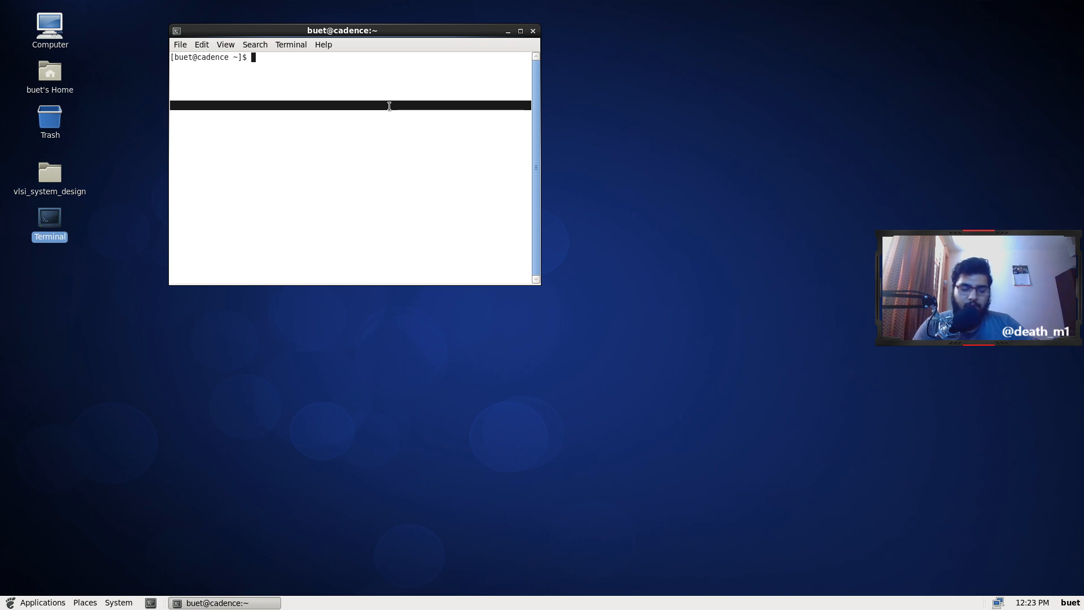
text(virtuos)
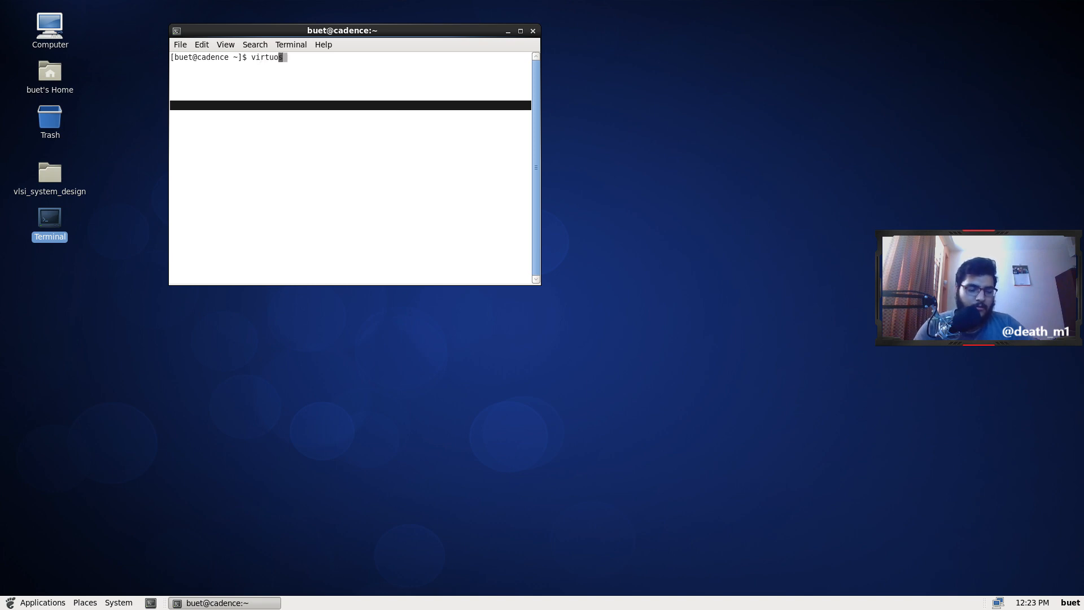
text(o&)
key(Return)
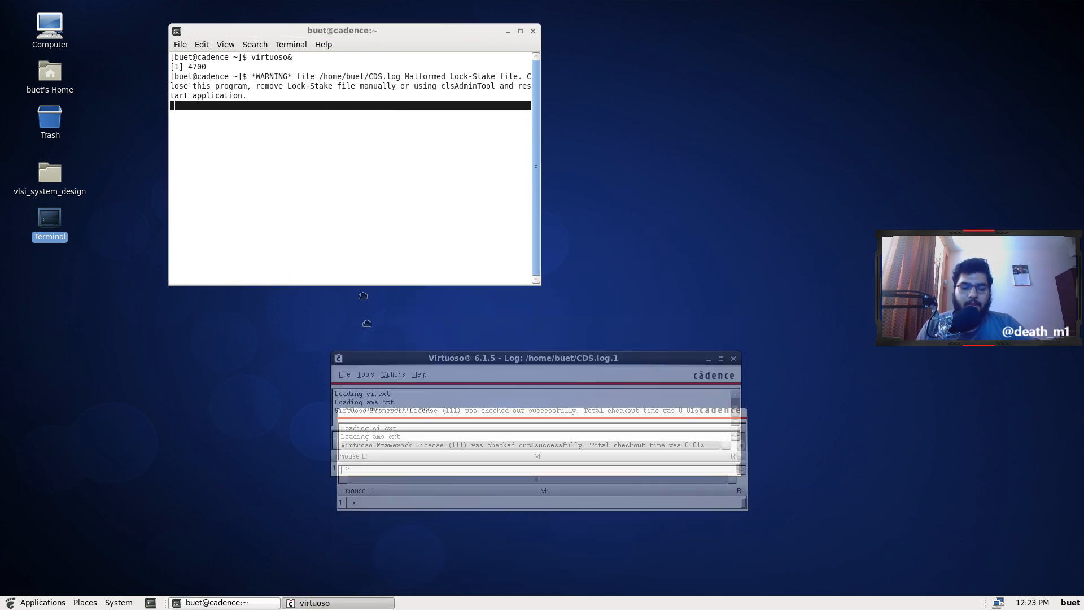
Step: Open the schematic view of the not cell from the vlsi_system_design library for editing
click(327, 262)
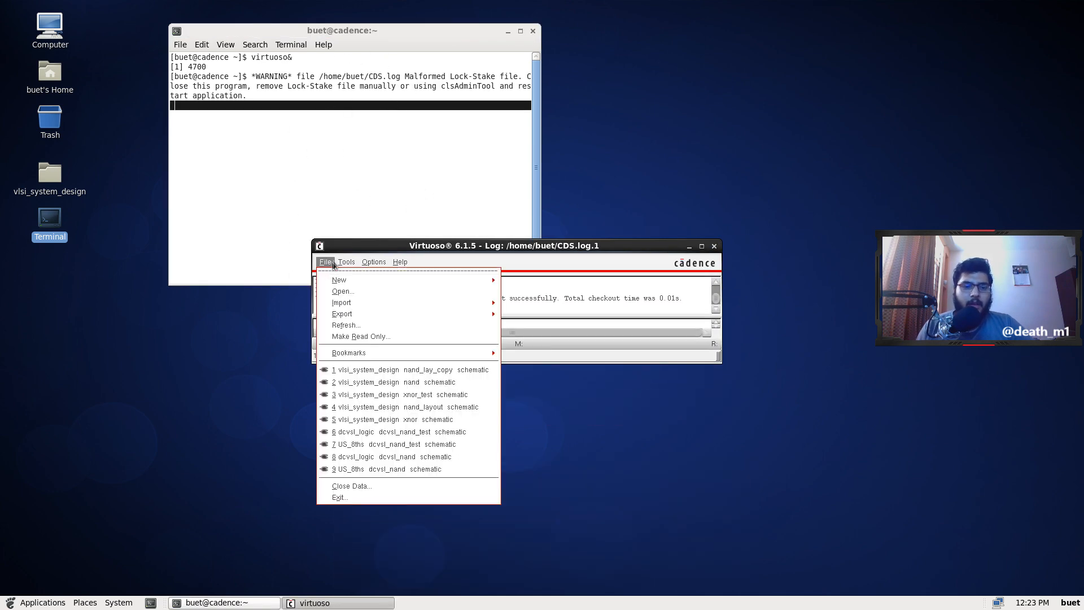
click(342, 291)
click(340, 115)
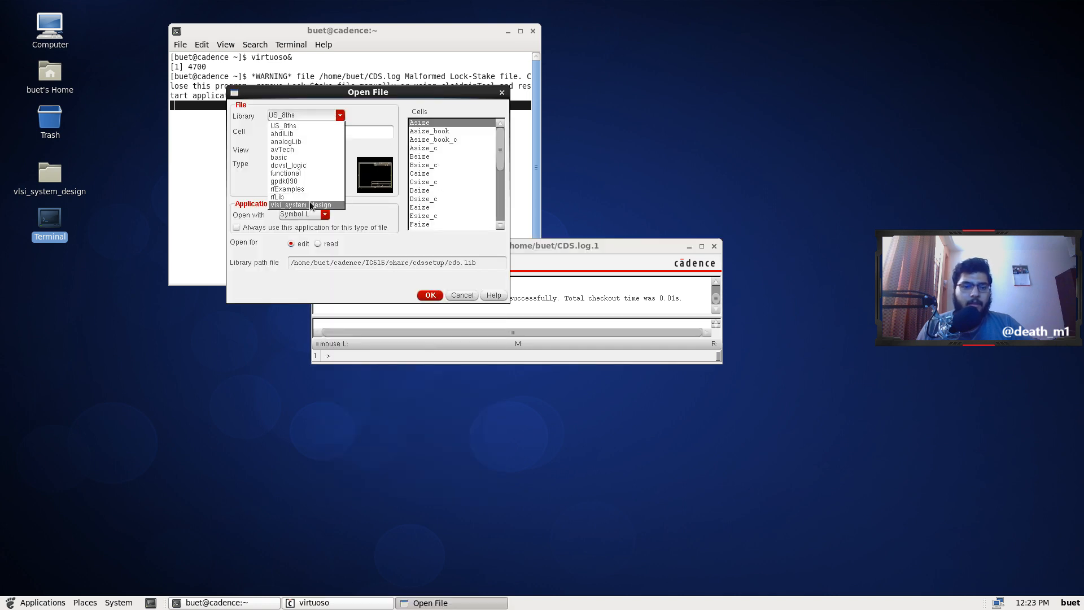
click(305, 206)
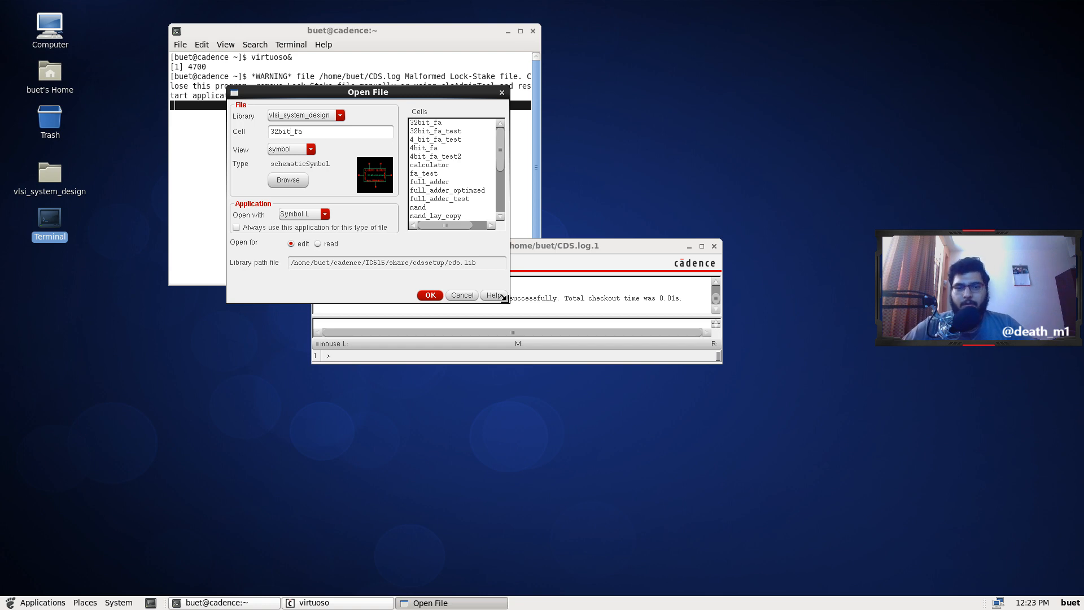
drag(508, 301, 774, 495)
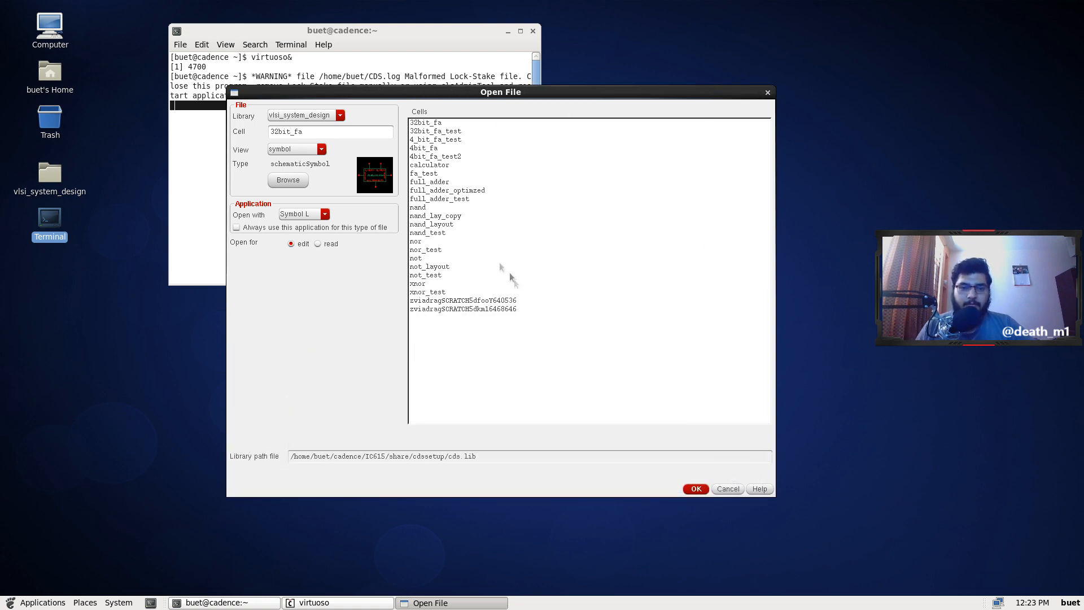
click(418, 259)
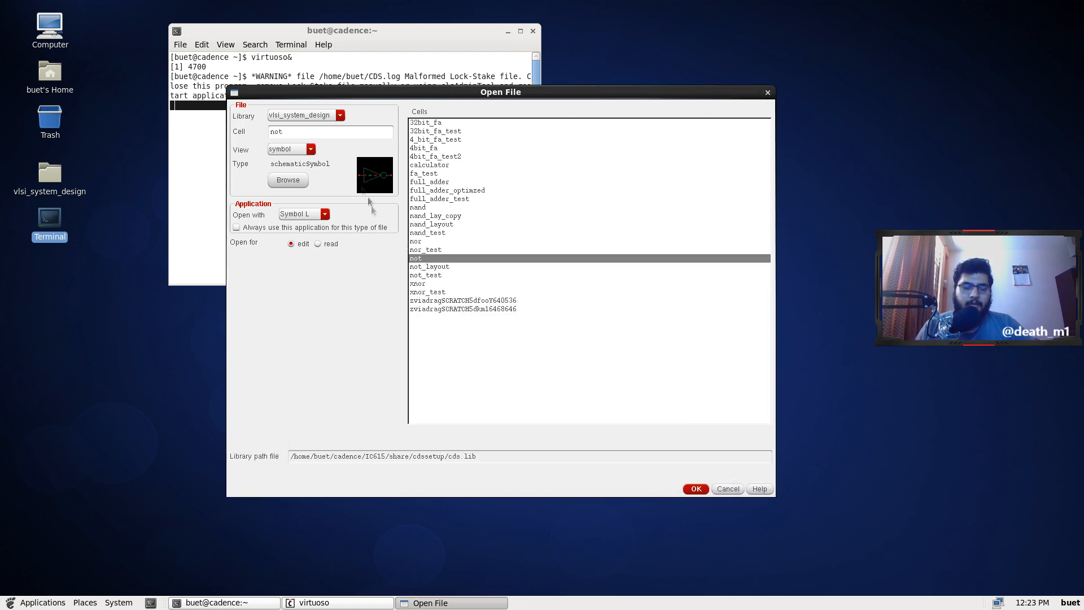
click(305, 150)
click(289, 161)
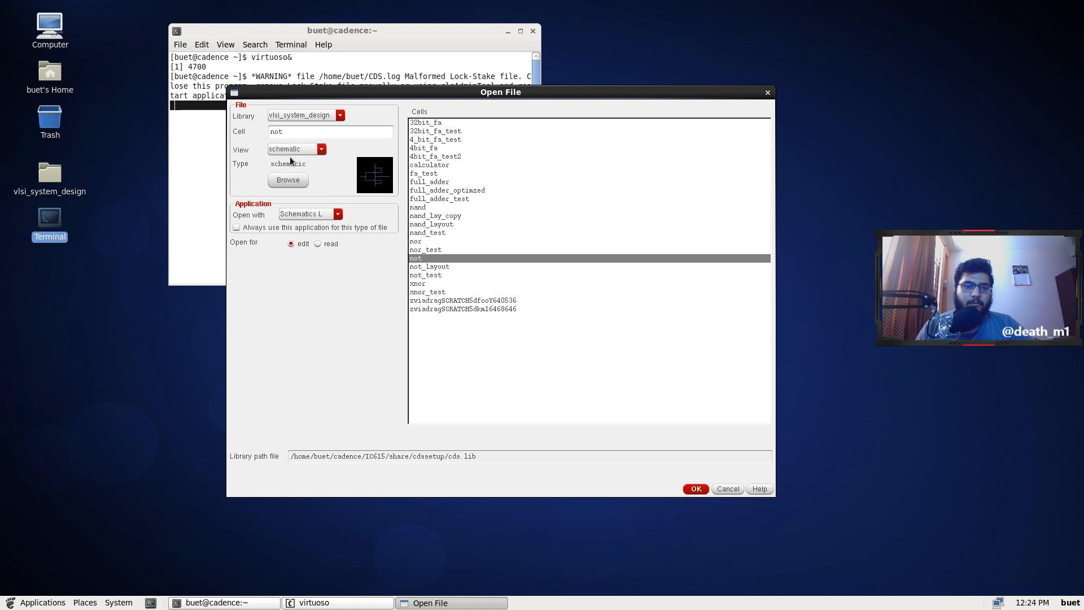
click(696, 489)
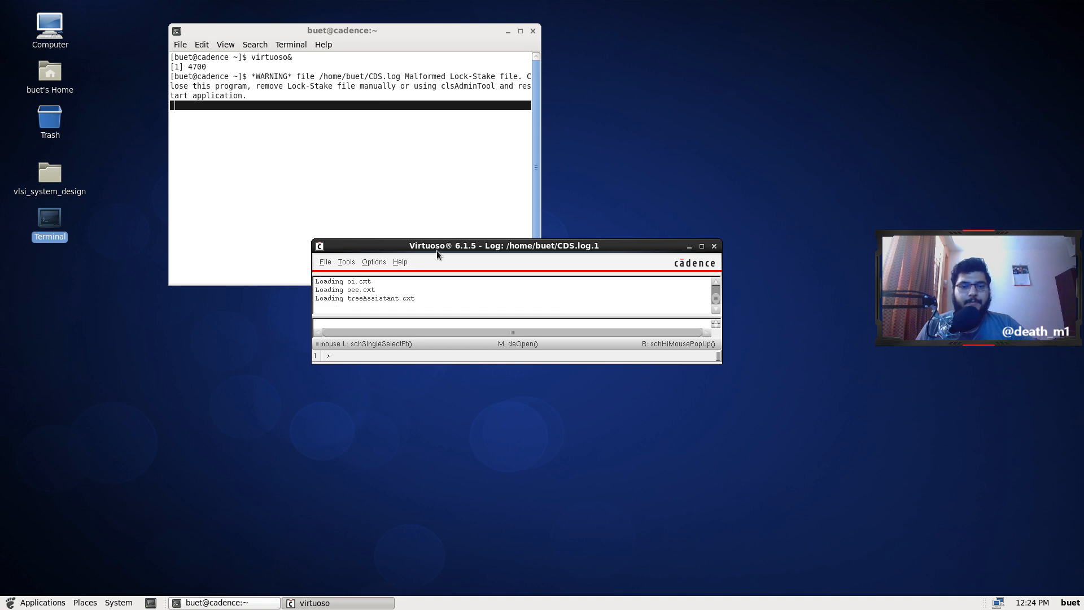
click(557, 107)
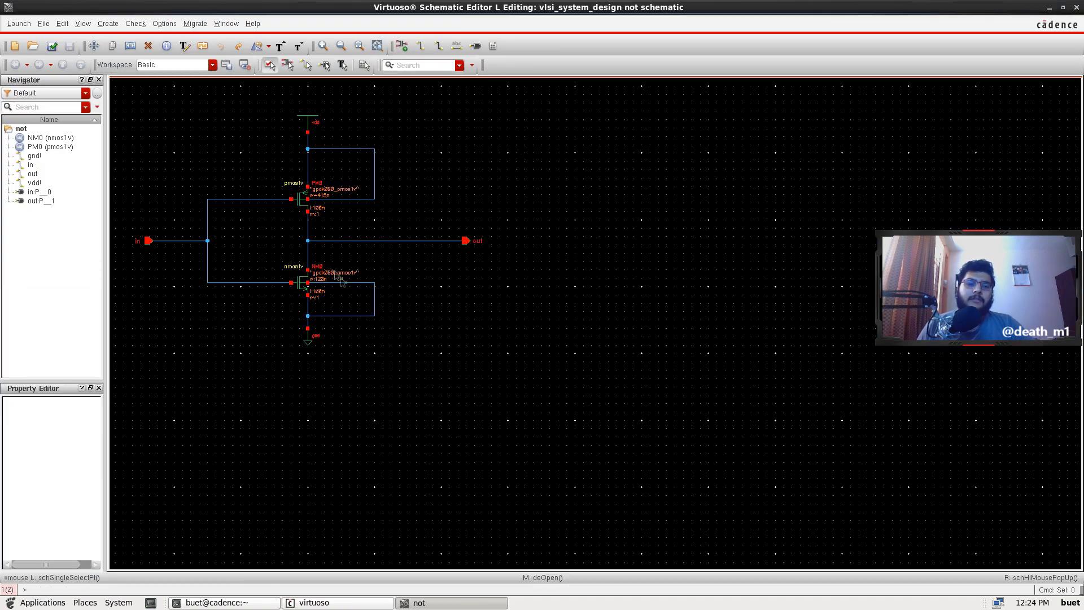
key(f)
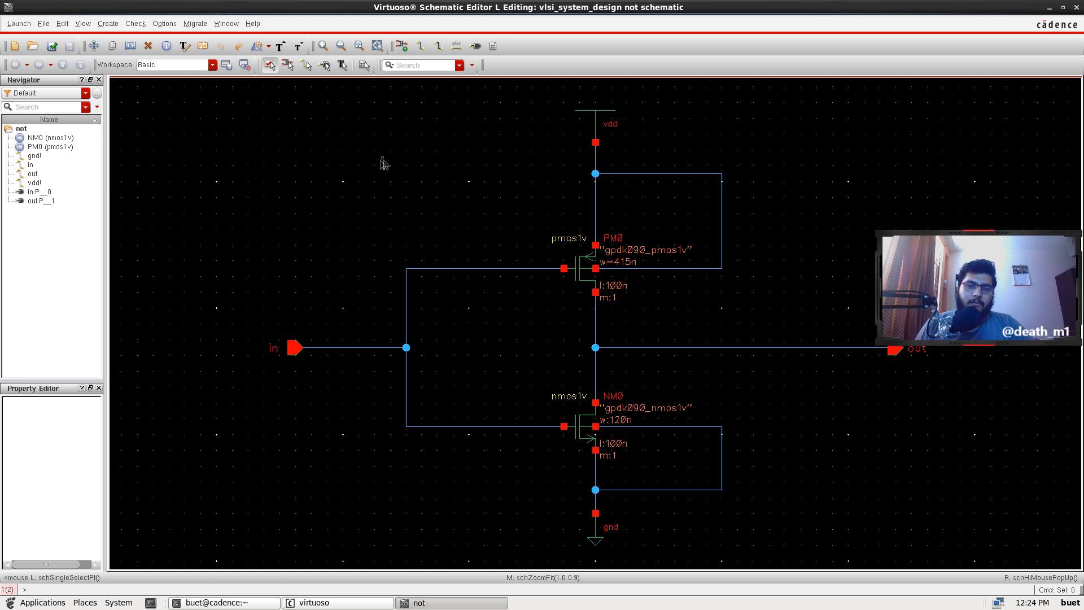
click(43, 23)
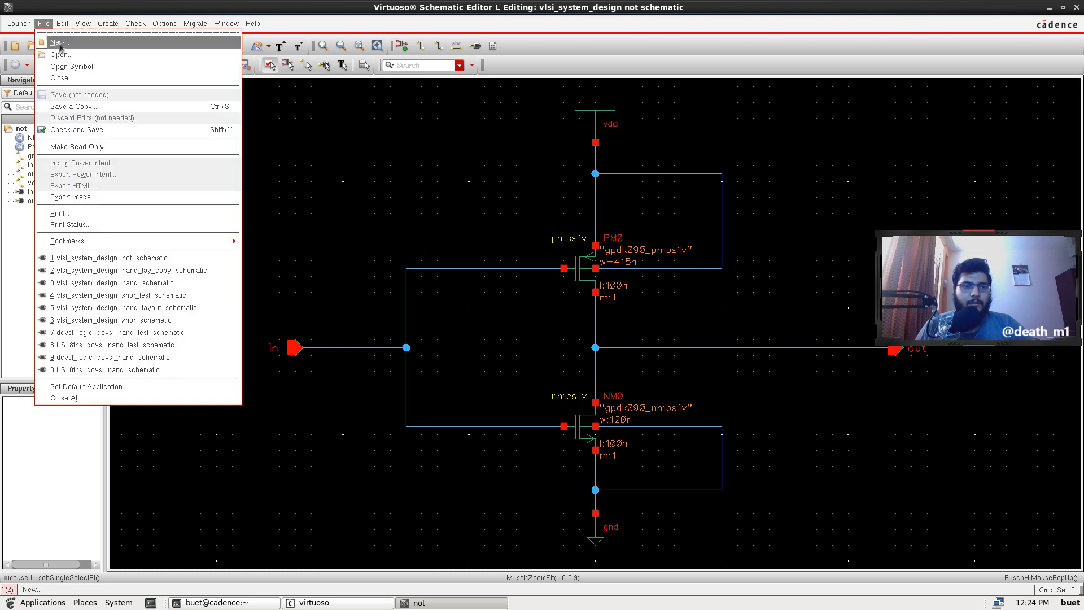
click(73, 107)
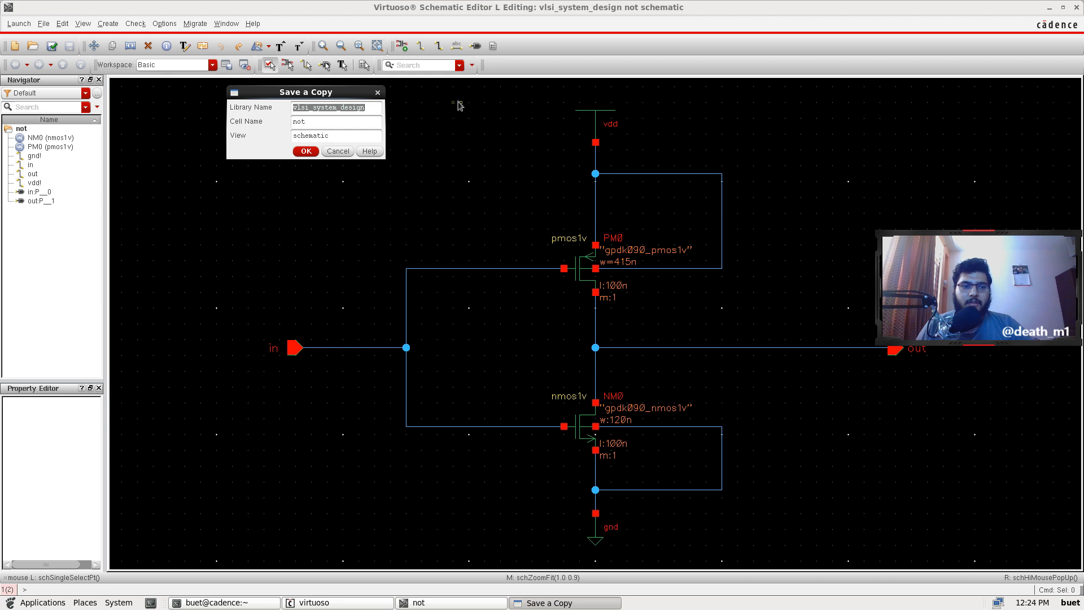
click(334, 122)
key(Return)
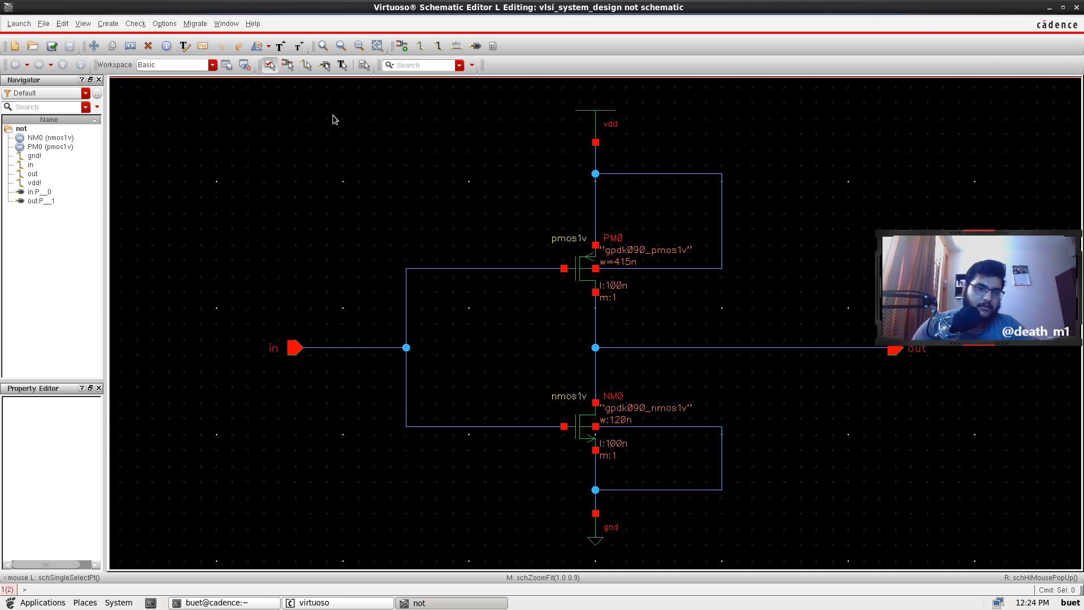
Step: Save a copy of the not schematic in the same library under the cell name not_lay
click(40, 26)
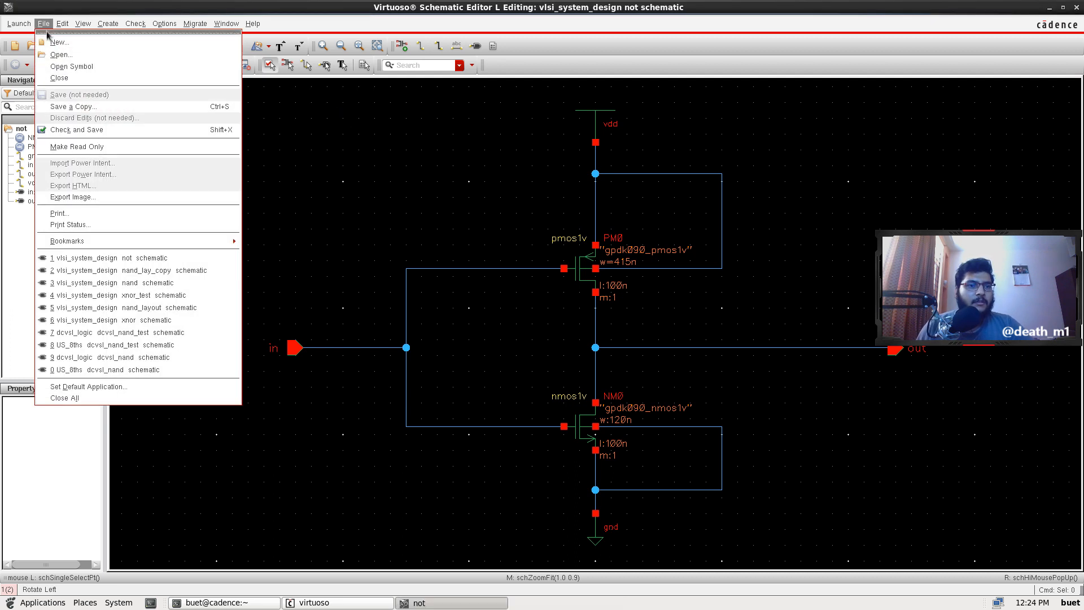
click(73, 107)
click(322, 121)
text(_lay)
click(306, 152)
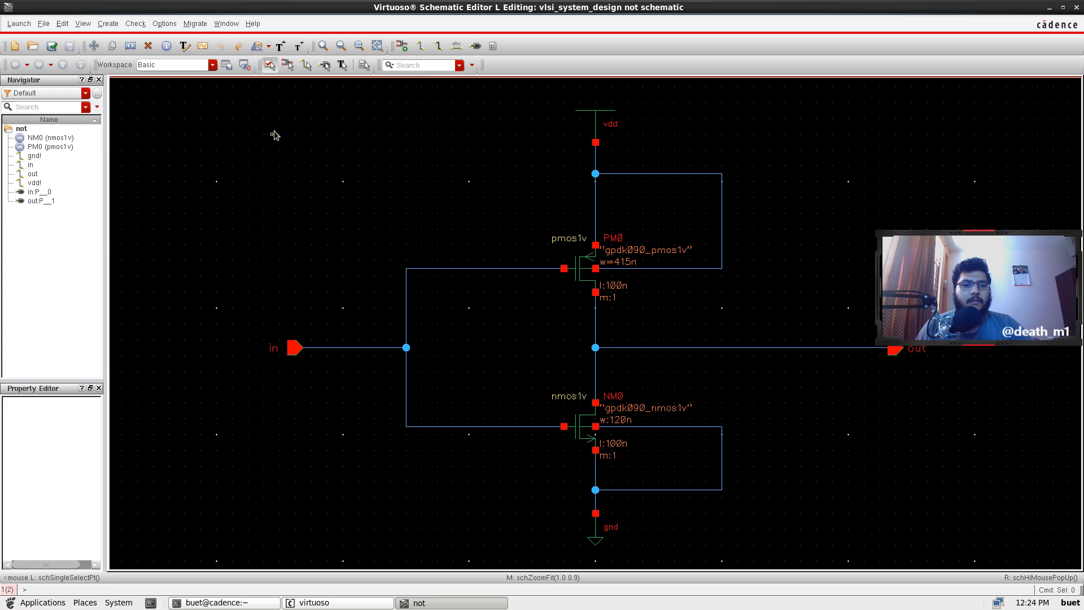
Step: Open the not_lay schematic in a new tab and close the original not schematic's tab
click(43, 24)
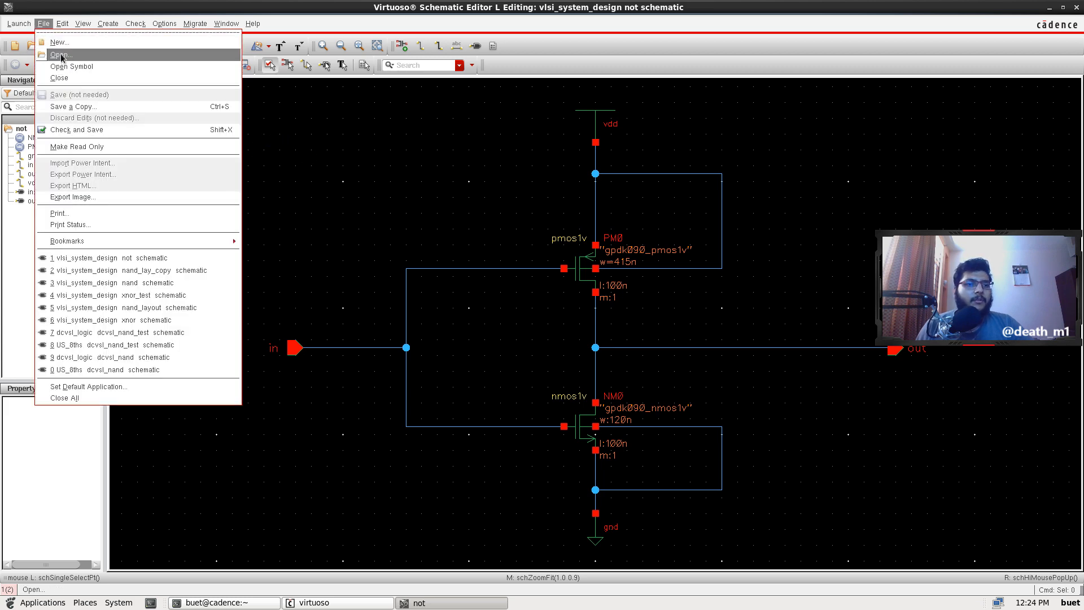
click(61, 55)
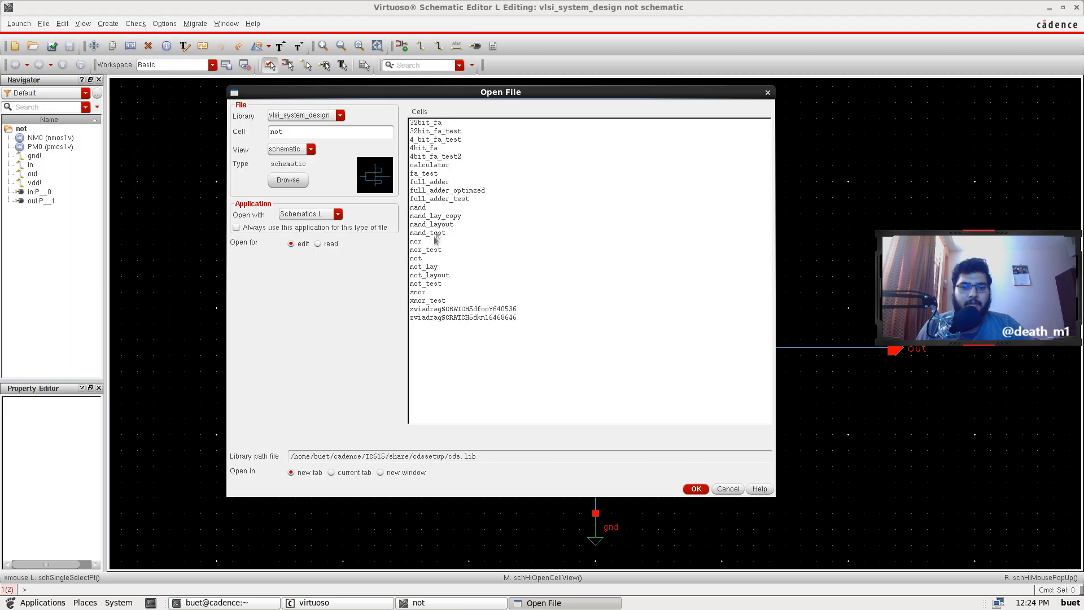
click(437, 270)
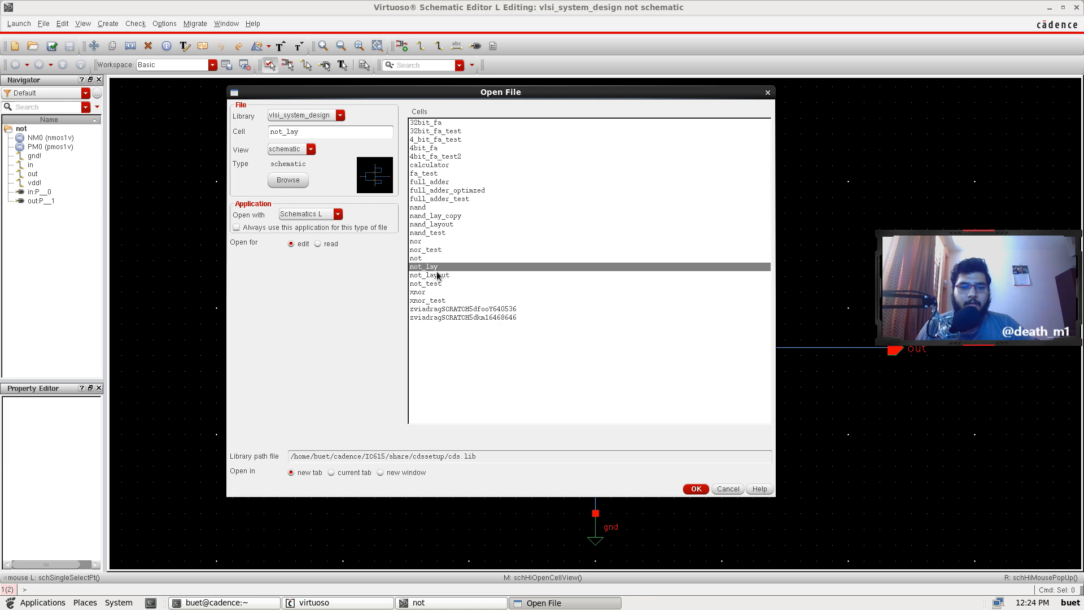
click(695, 489)
right_click(137, 84)
click(160, 95)
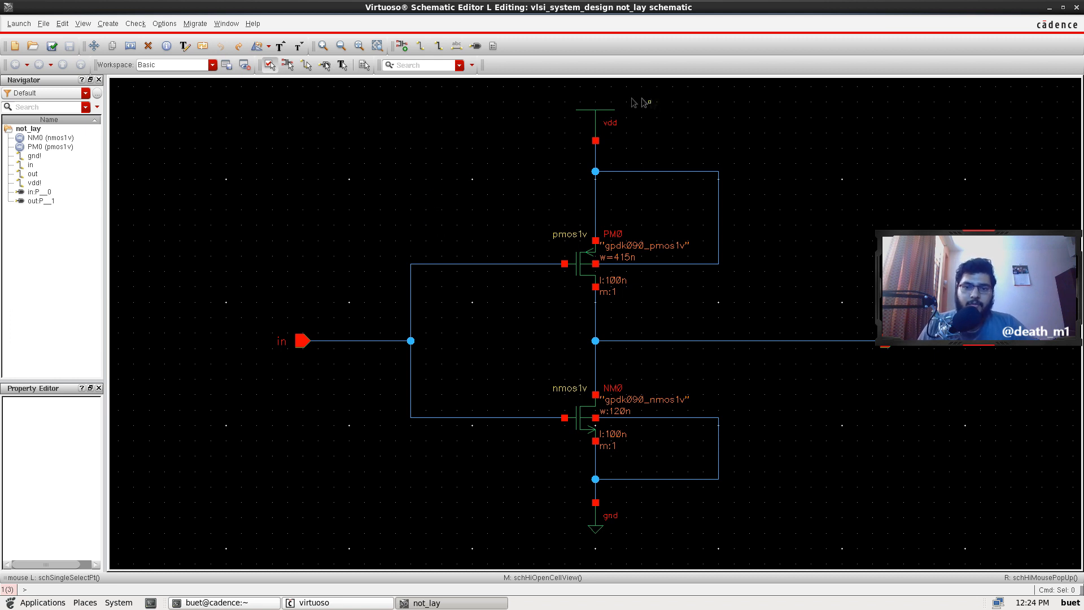
Step: Replace the vdd supply symbol with an input pin named vdd, wired to the open end of the PMOS supply line
drag(635, 94, 546, 157)
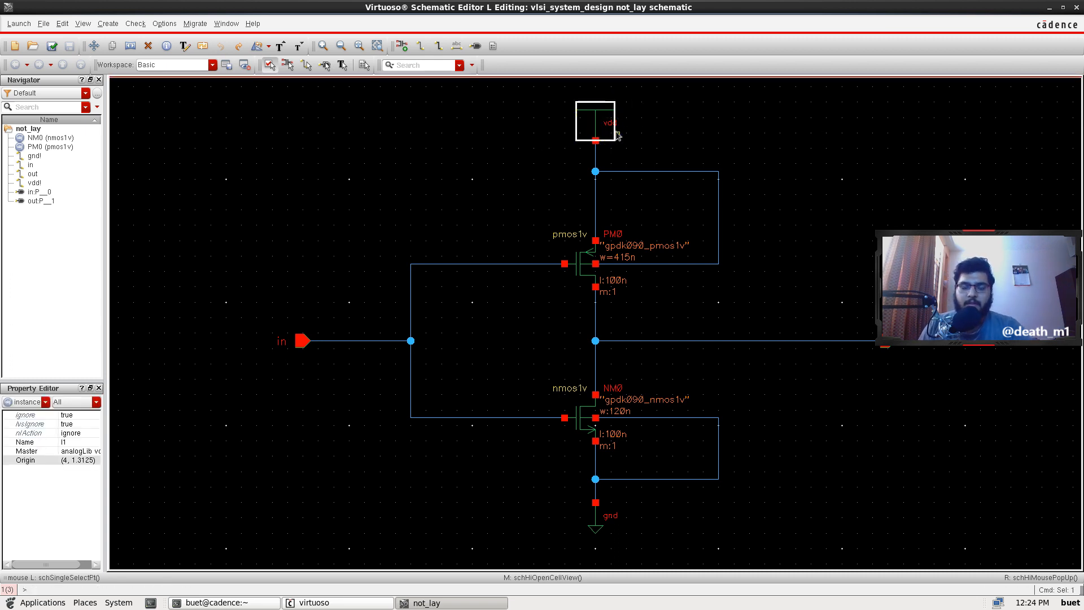
key(Delete)
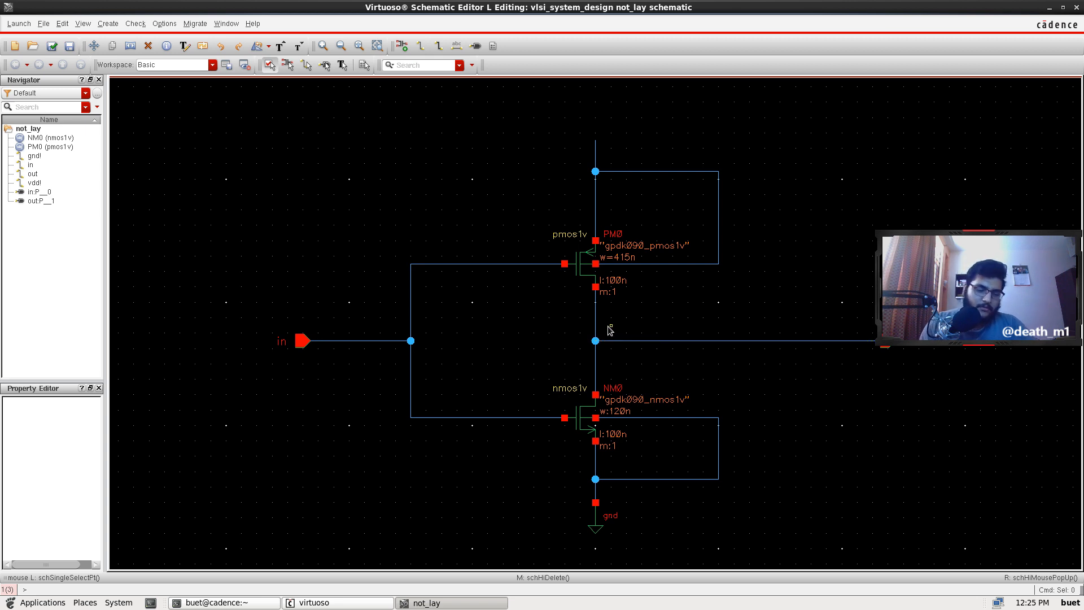
key(p)
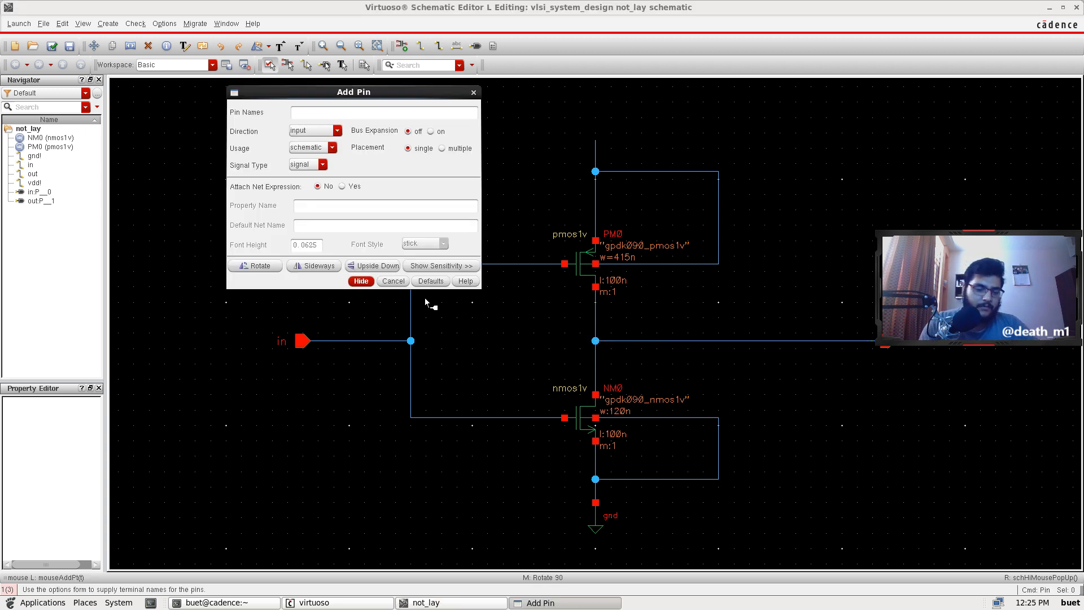
text(vdd)
key(Return)
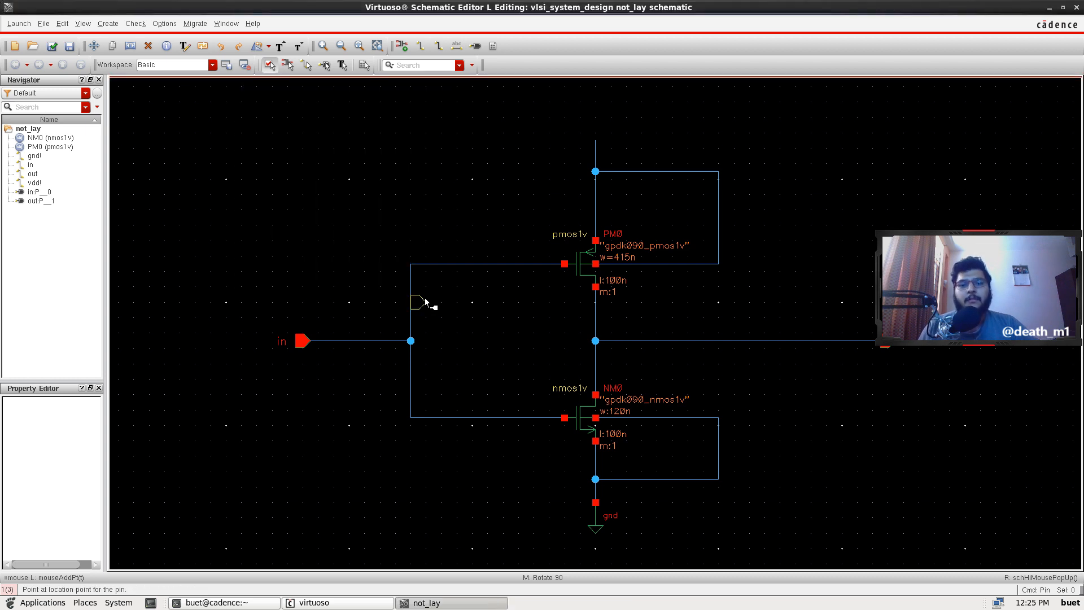
click(485, 109)
key(w)
click(487, 109)
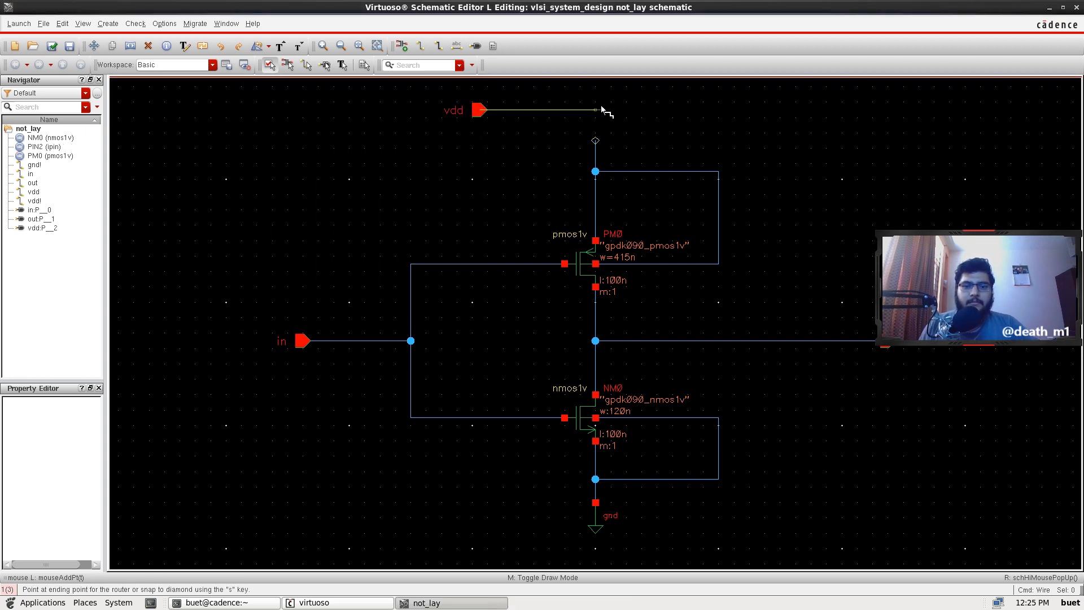
click(595, 140)
key(Escape)
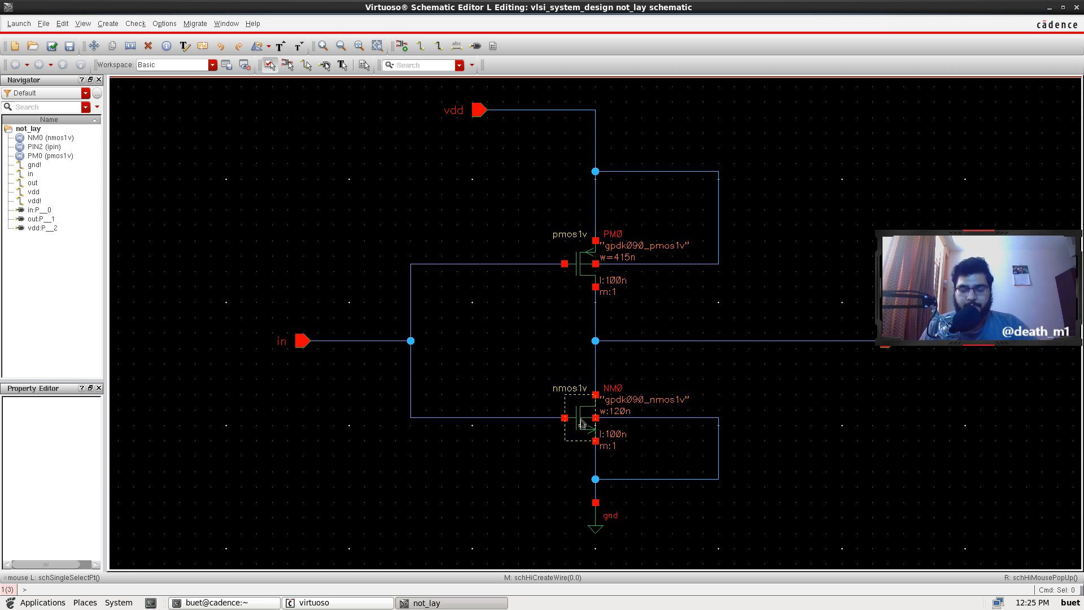
Step: Clear the selection of the out pin, then check and save the not_lay schematic
click(882, 346)
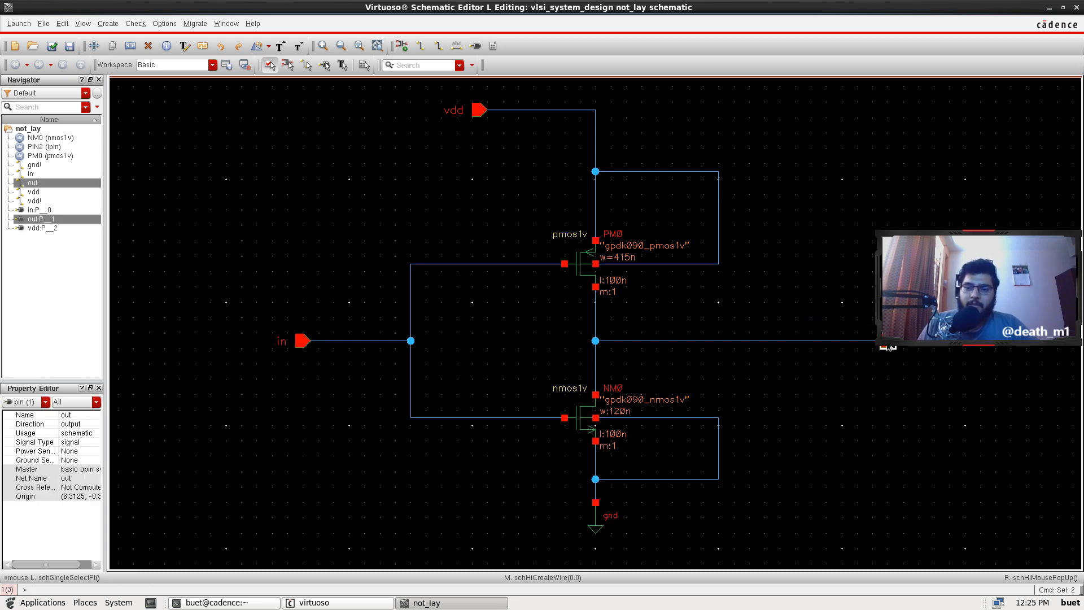
click(843, 220)
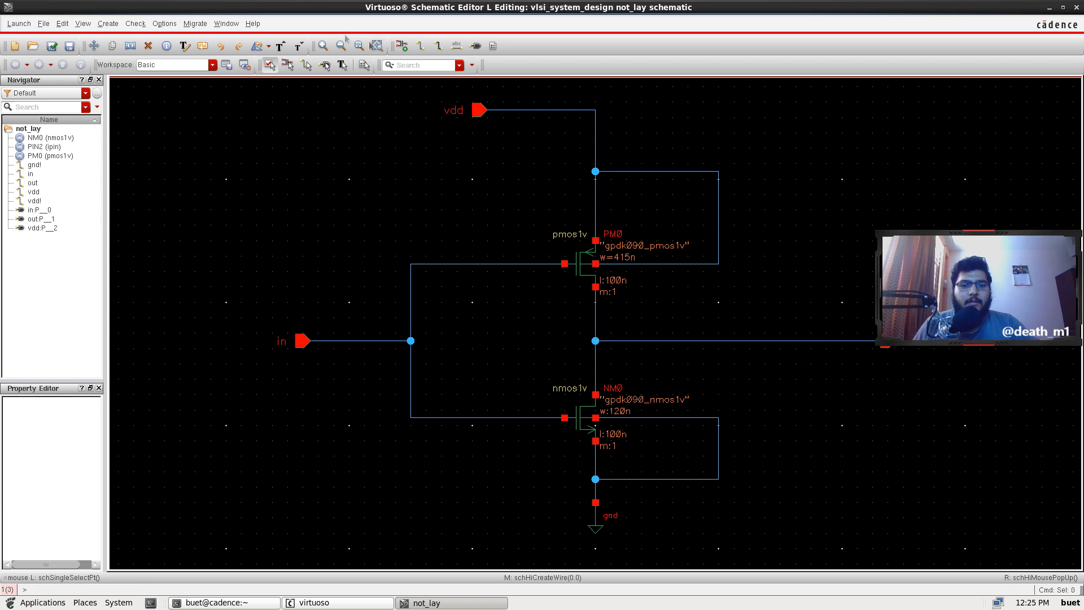
click(50, 46)
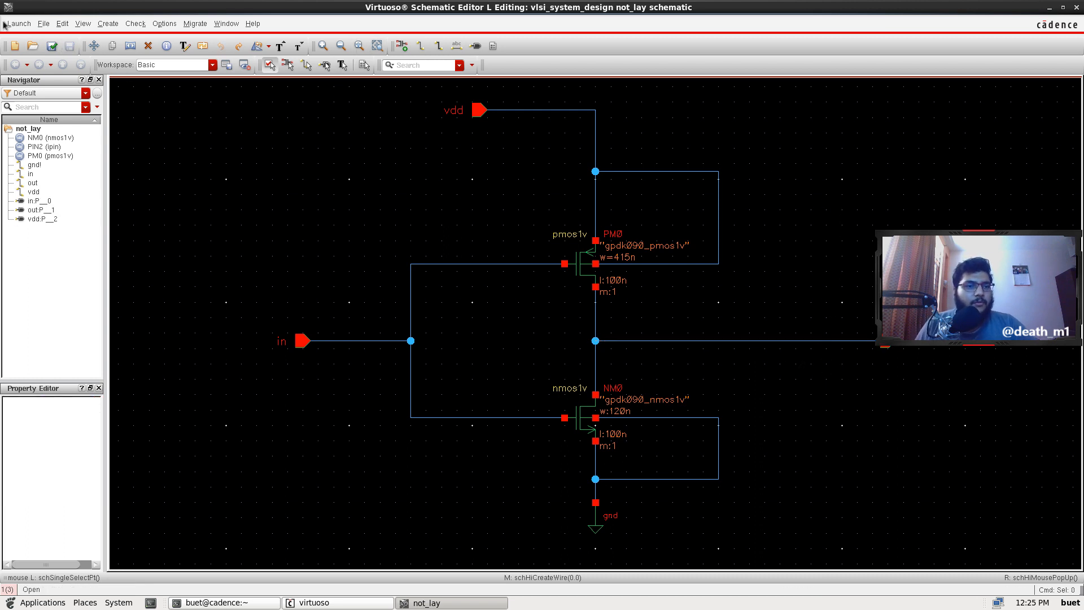
click(19, 24)
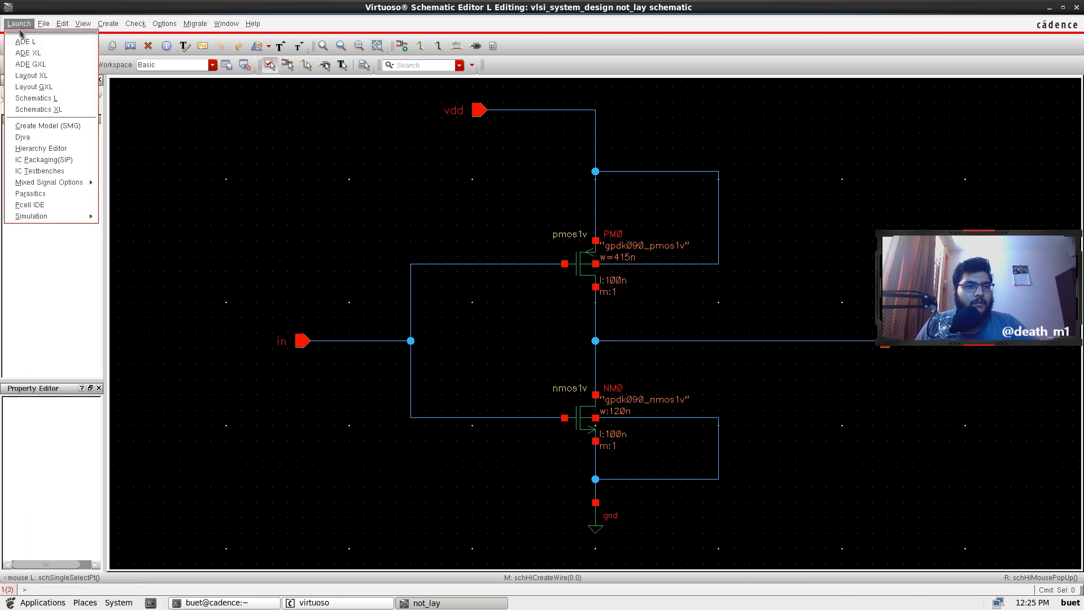
click(32, 75)
click(290, 215)
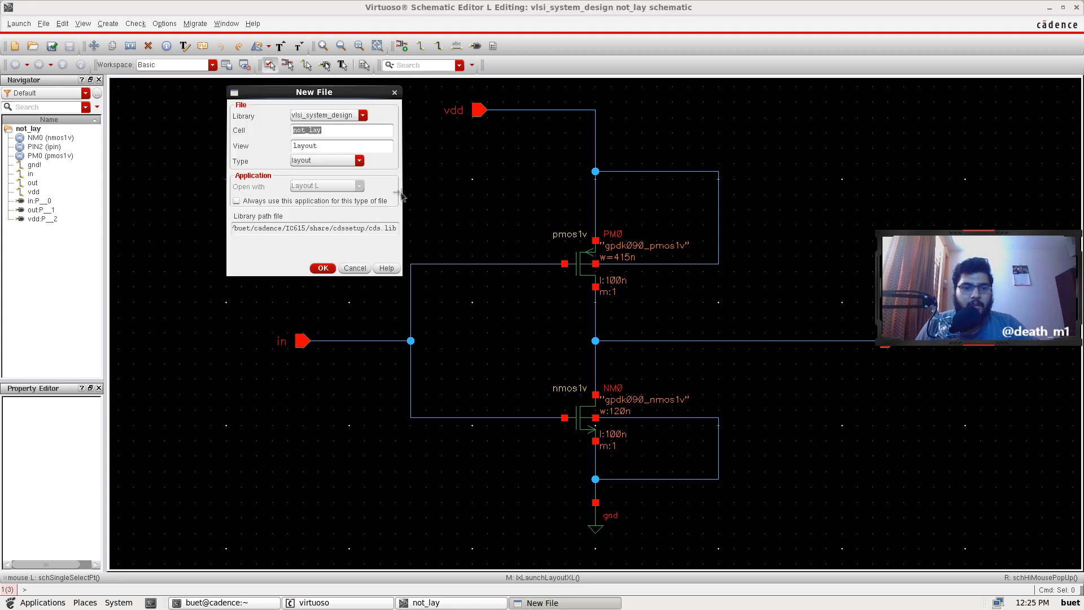
click(355, 268)
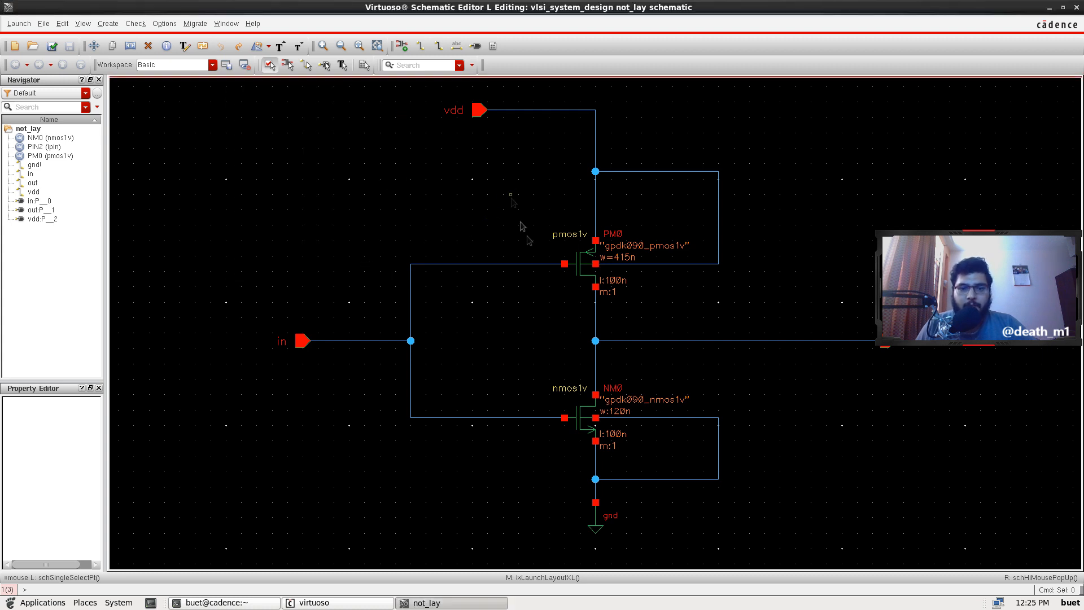
Step: Set the PMOS transistor's body tie type to Detached, with the right tap enabled and the left tap disabled, and apply the changes
click(584, 265)
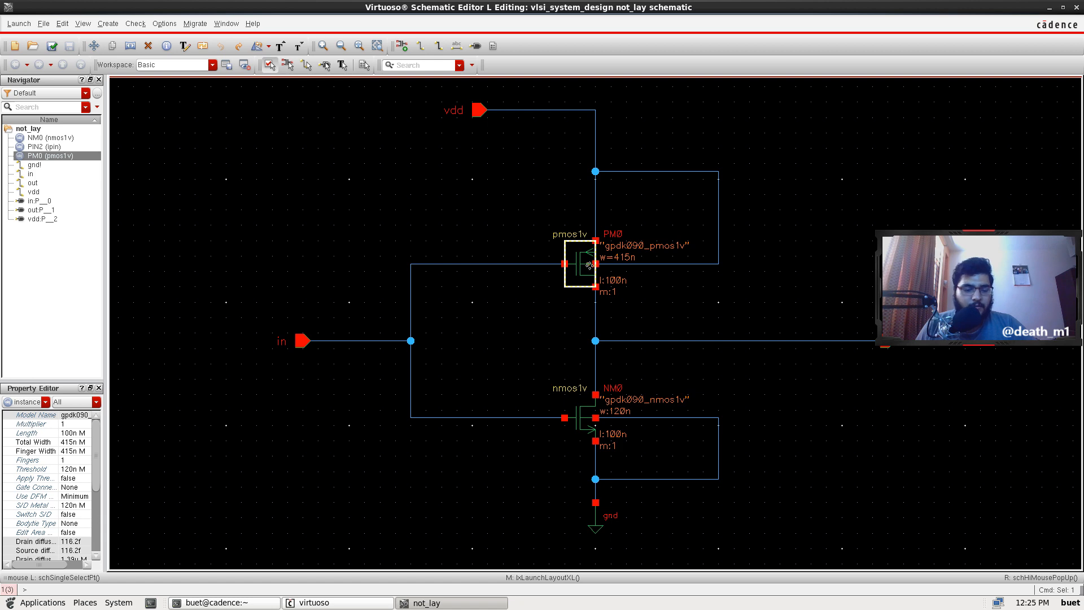
key(q)
click(557, 349)
click(589, 382)
key(q)
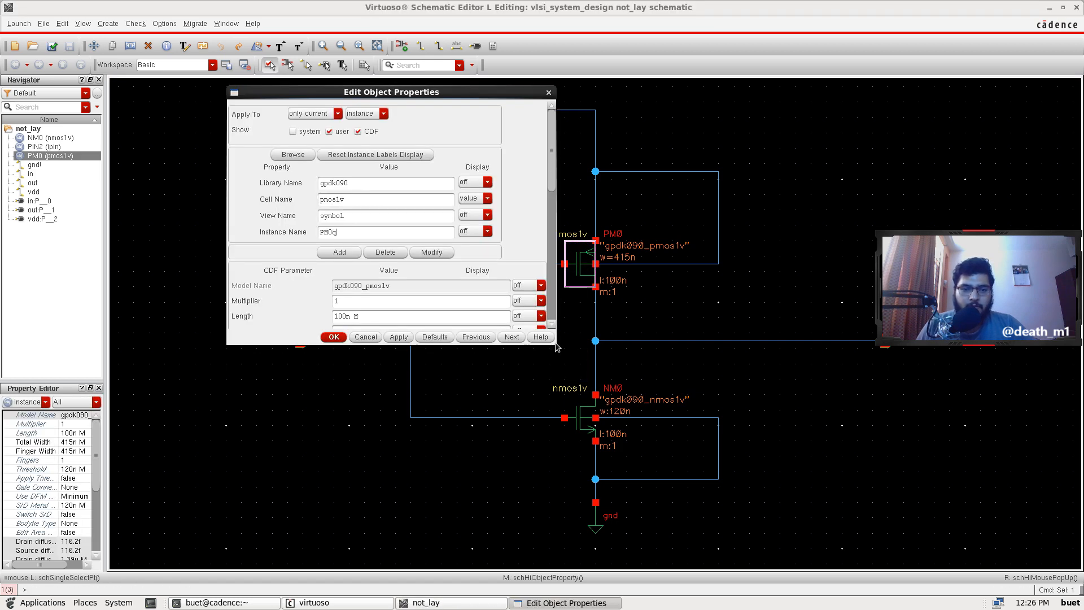
drag(550, 339, 728, 538)
scroll(383, 367, down, 3)
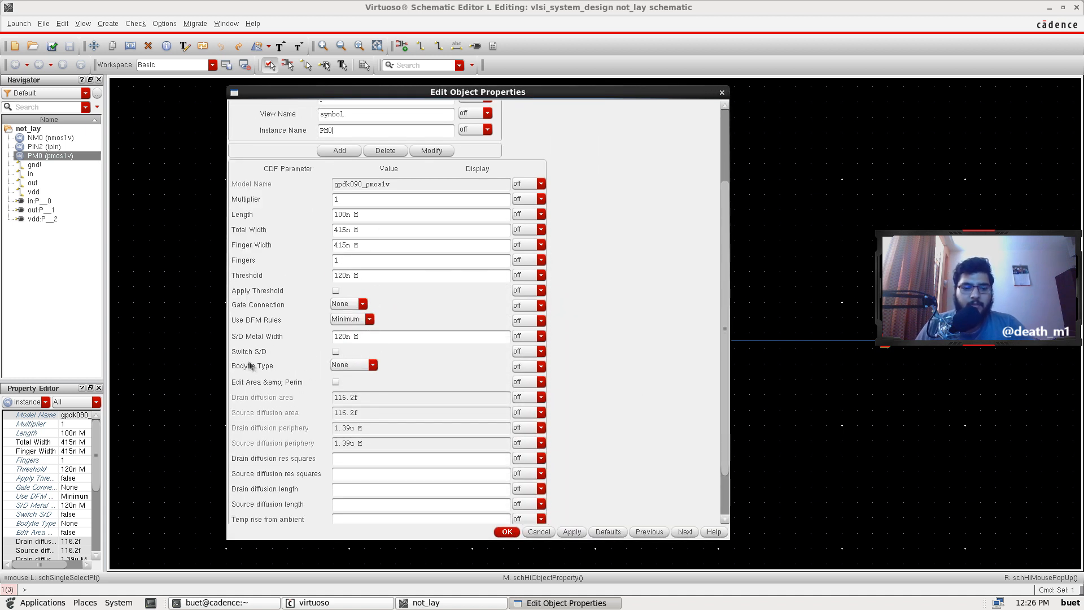
click(348, 391)
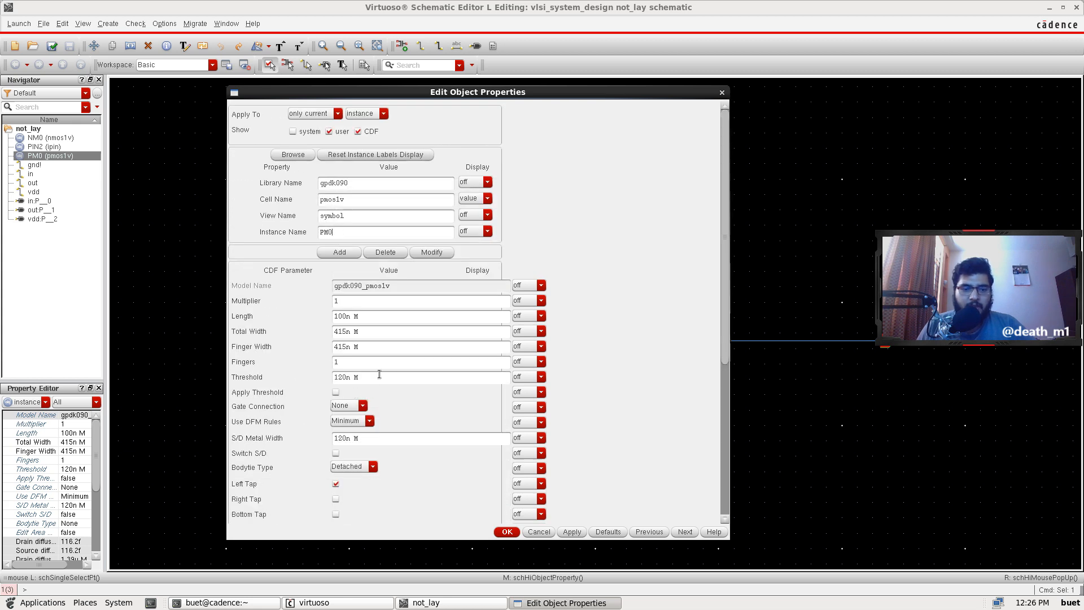
click(335, 488)
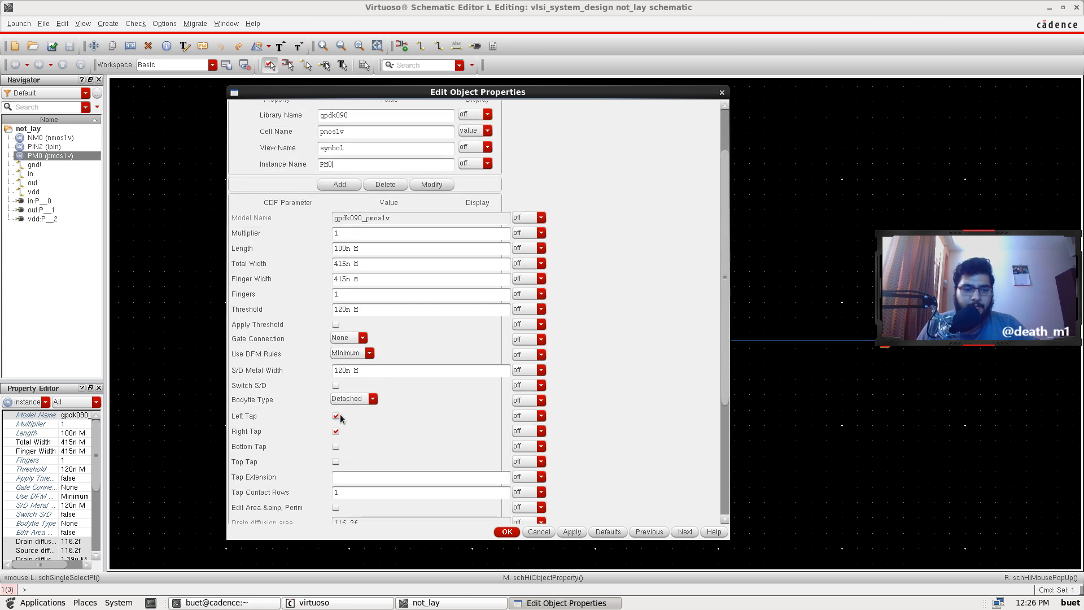
scroll(526, 461, down, 2)
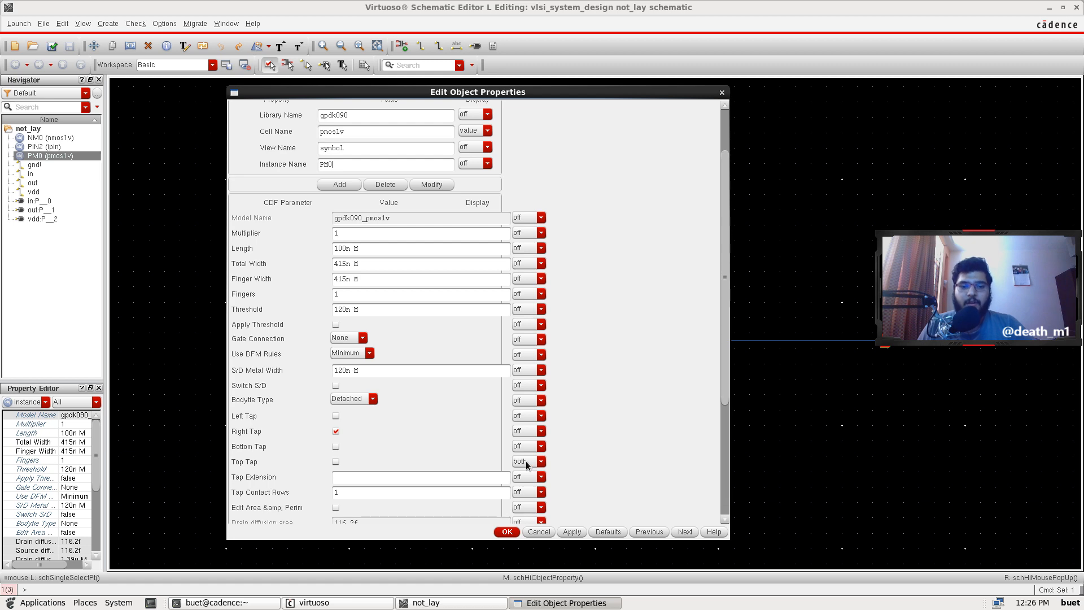
click(572, 532)
click(507, 532)
Step: Set the NMOS transistor's body tie type to Detached, apply the change and clear the selection
click(582, 424)
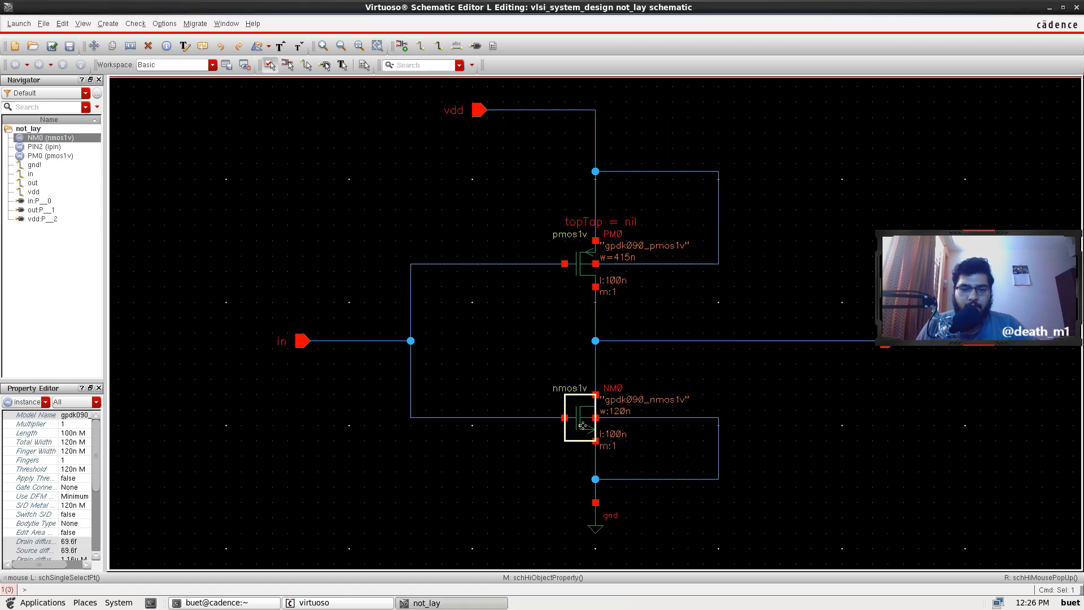
key(q)
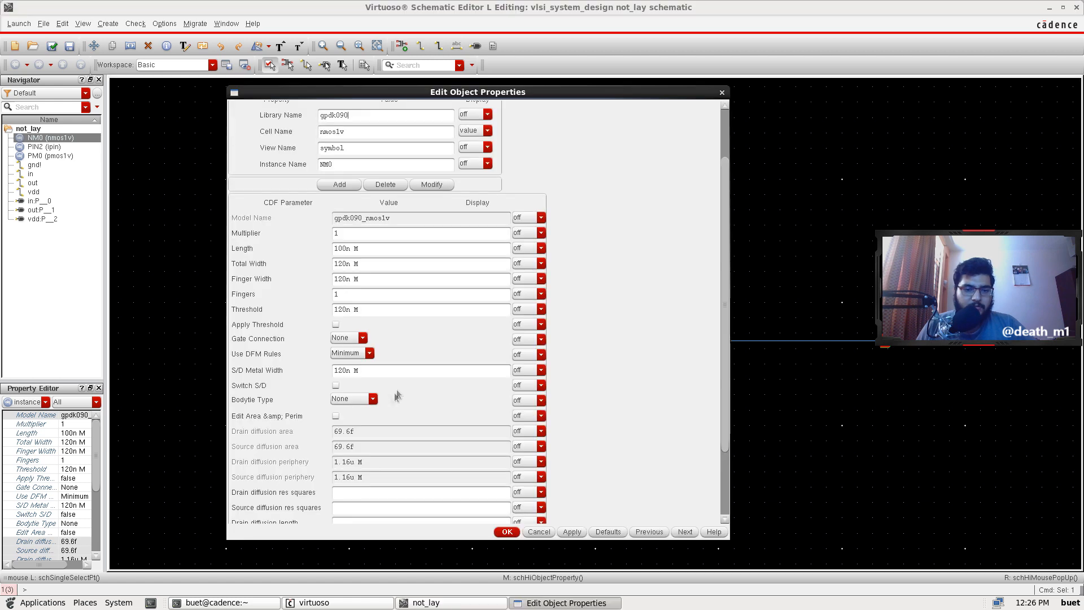
click(366, 403)
click(349, 425)
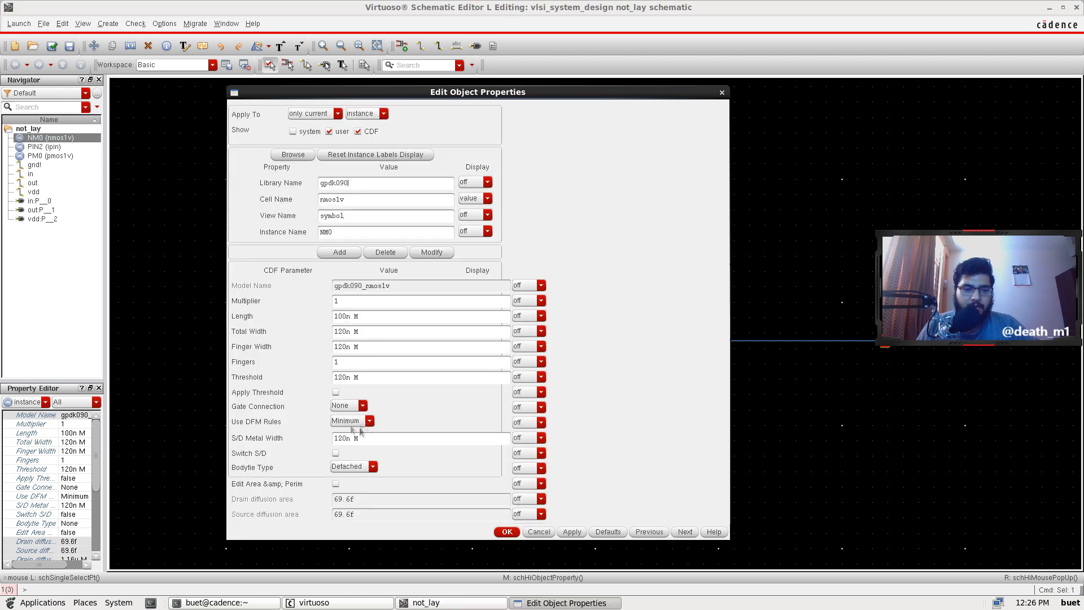
click(572, 531)
click(507, 531)
click(662, 282)
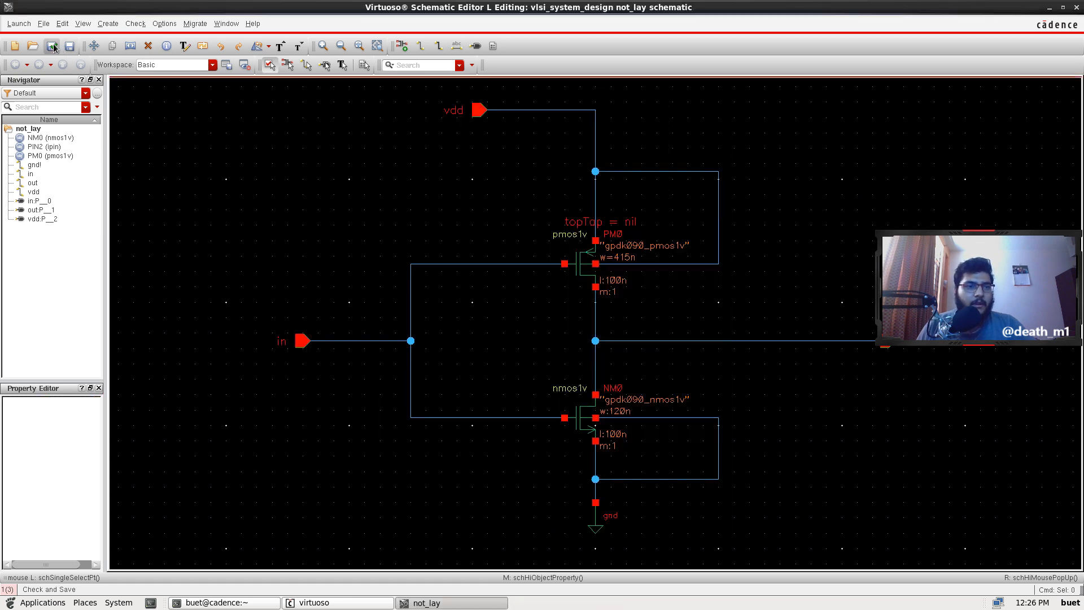
Step: Launch Layout XL for not_lay with a new layout view and a new physConfig configuration view, and maximize the layout window
click(19, 23)
click(31, 75)
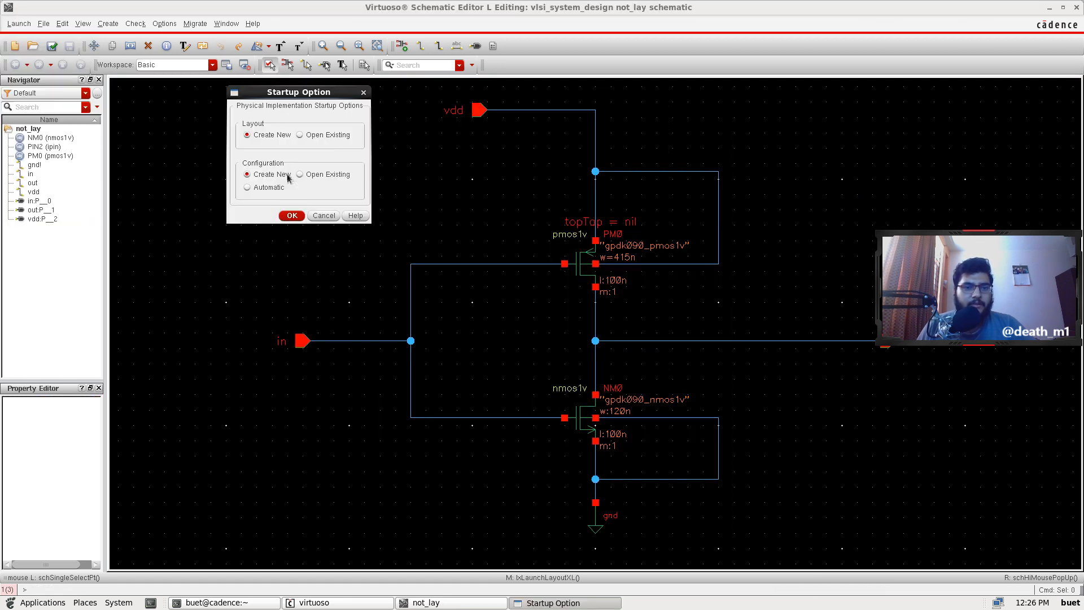
click(292, 215)
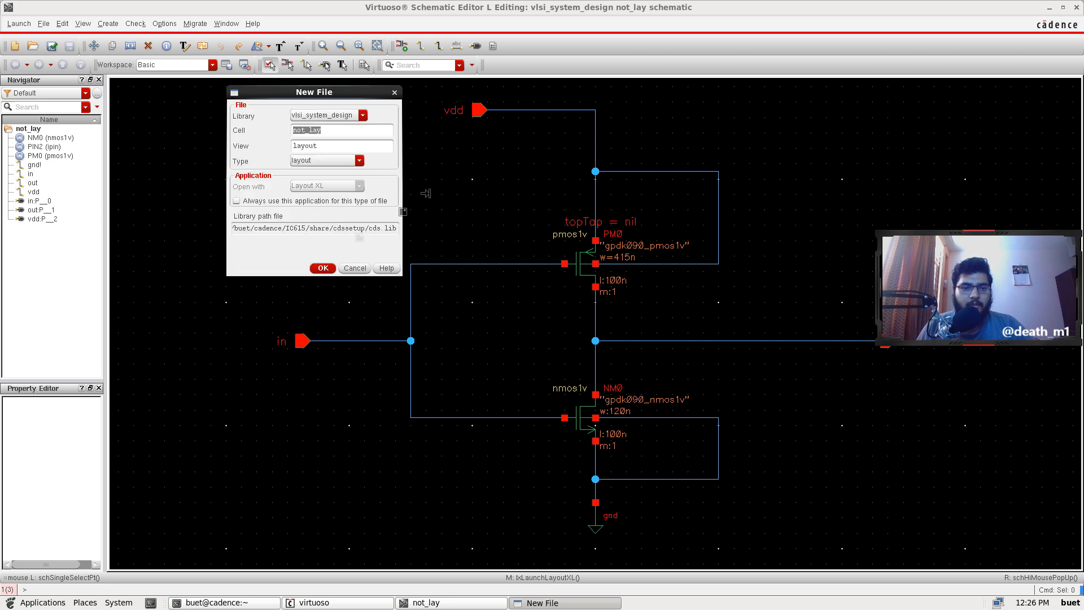
key(Return)
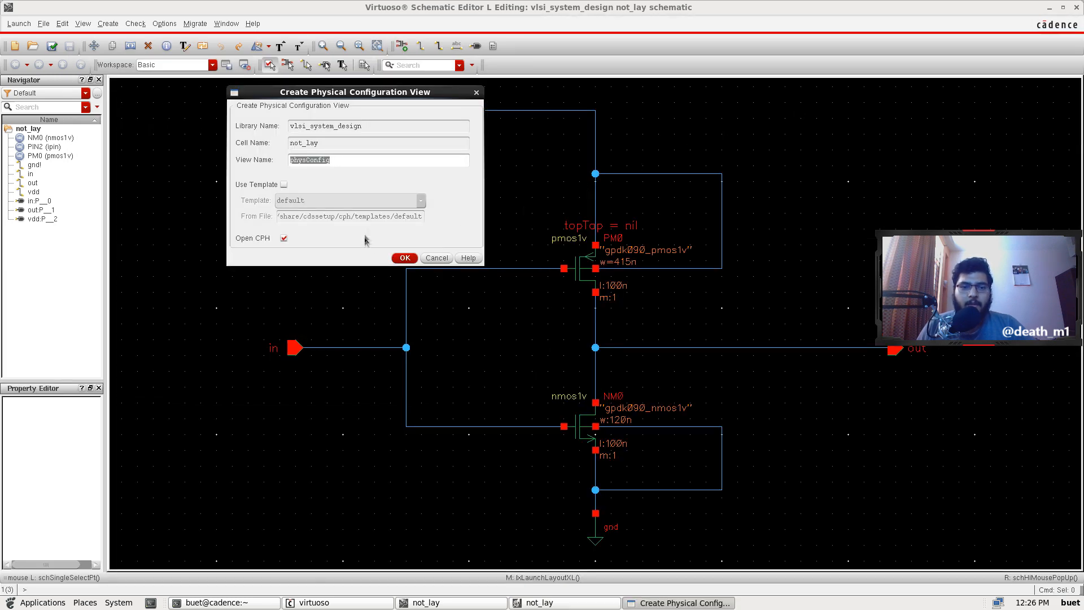
click(405, 258)
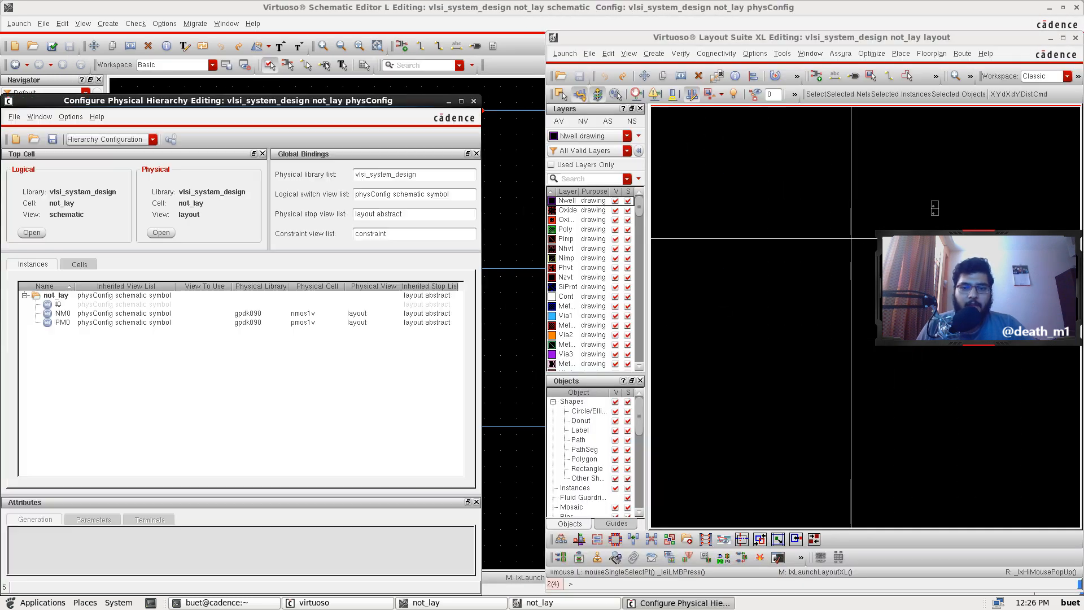
click(1063, 38)
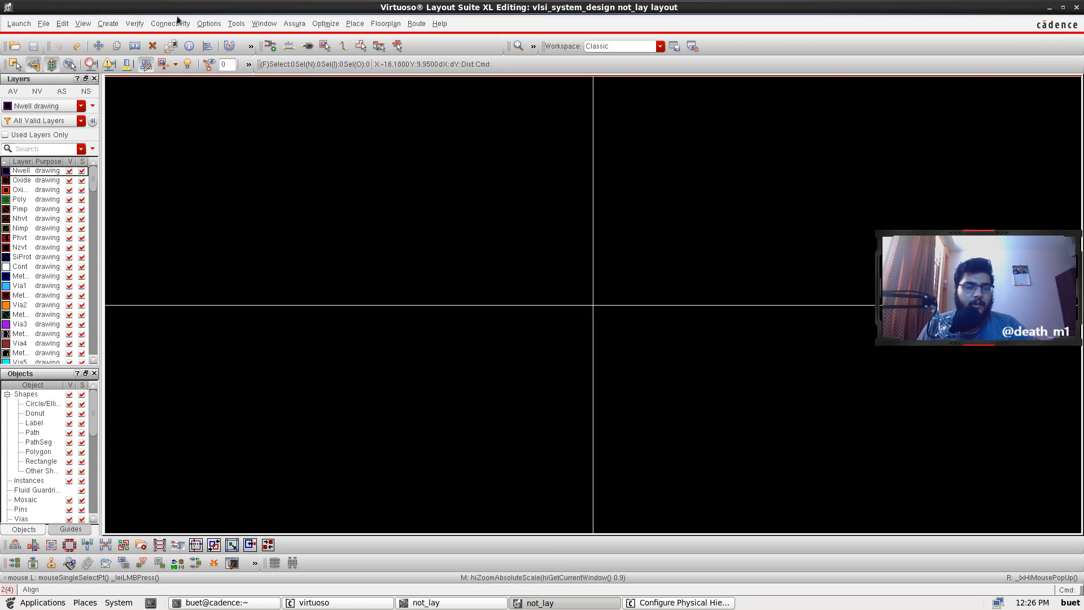
Step: Set the stop display level of the not_lay layout to 10
click(209, 23)
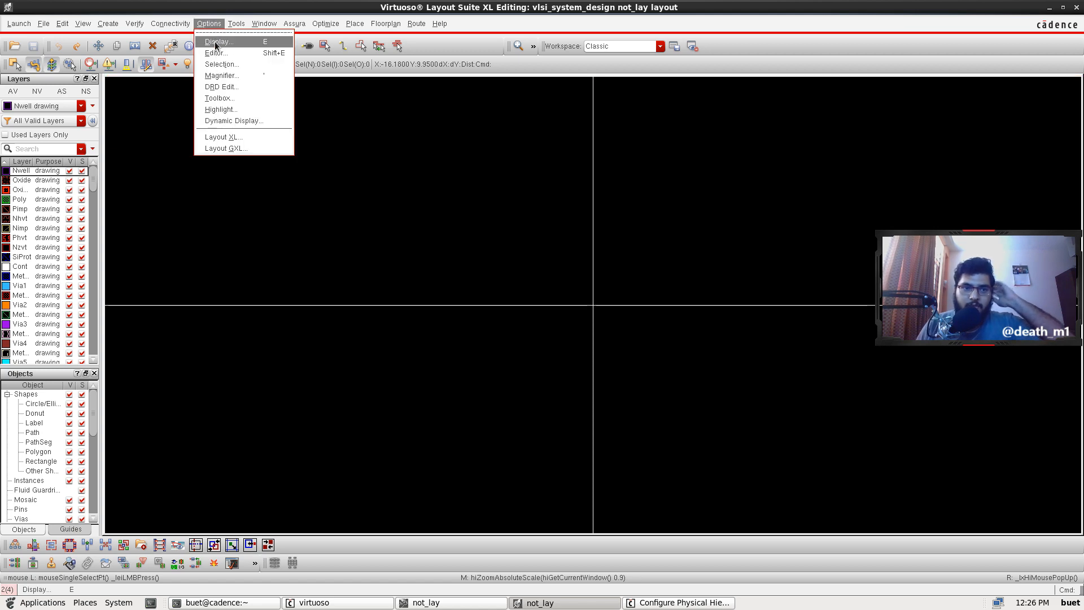
click(214, 41)
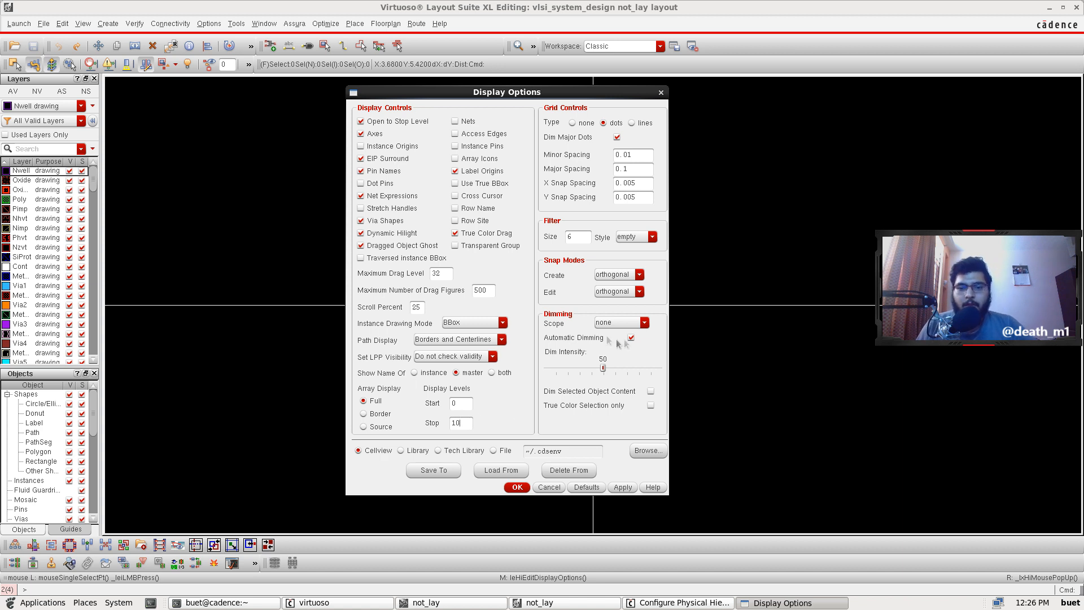
click(520, 487)
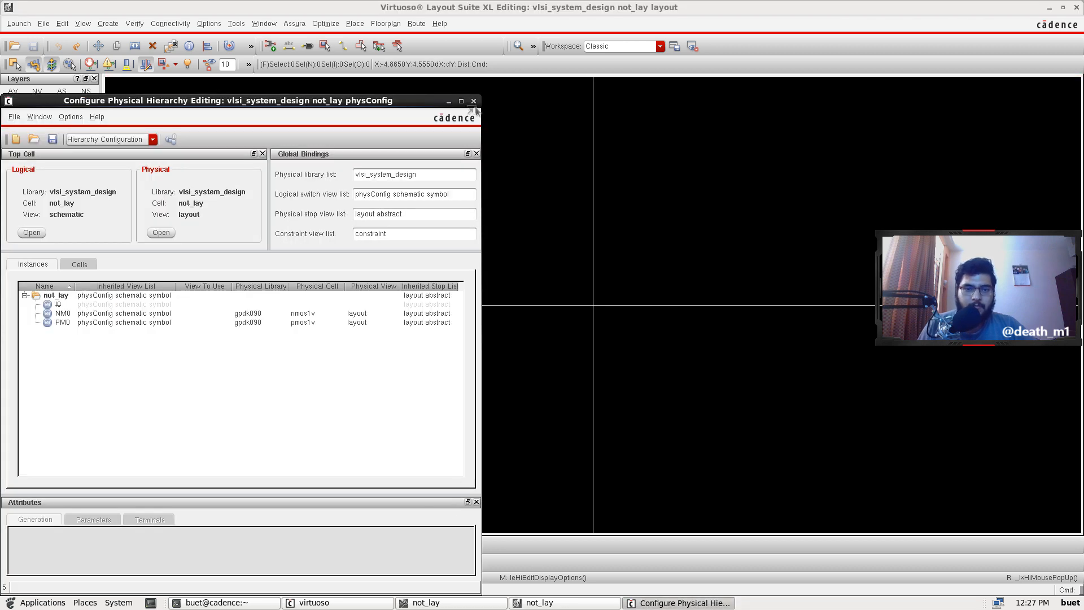
Step: Get the physical hierarchy configuration window out of the way and return to the not_lay layout window
click(448, 102)
click(426, 603)
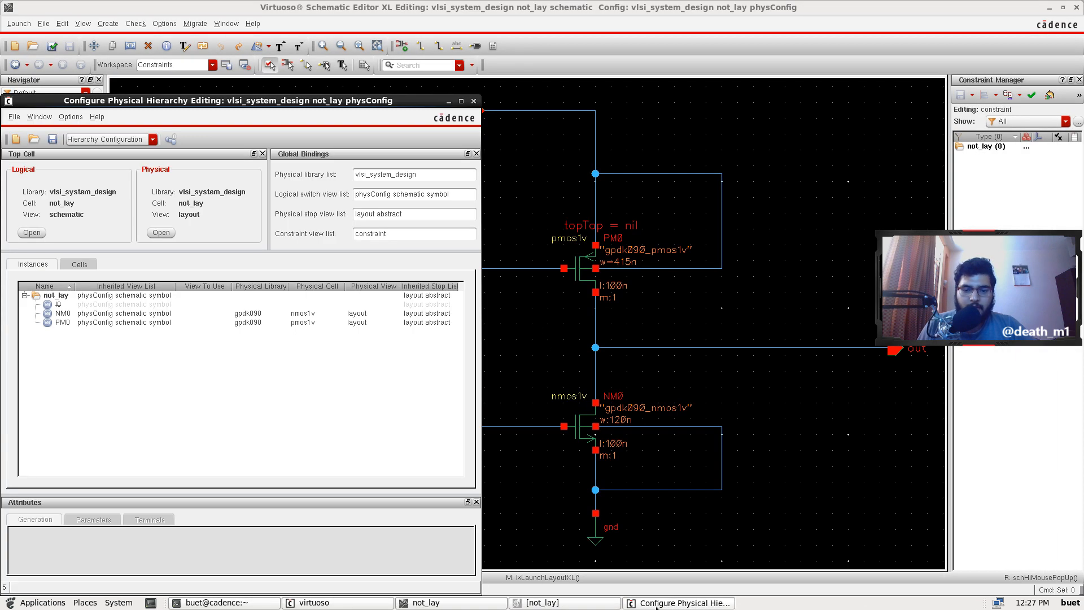
click(436, 601)
click(339, 603)
click(273, 605)
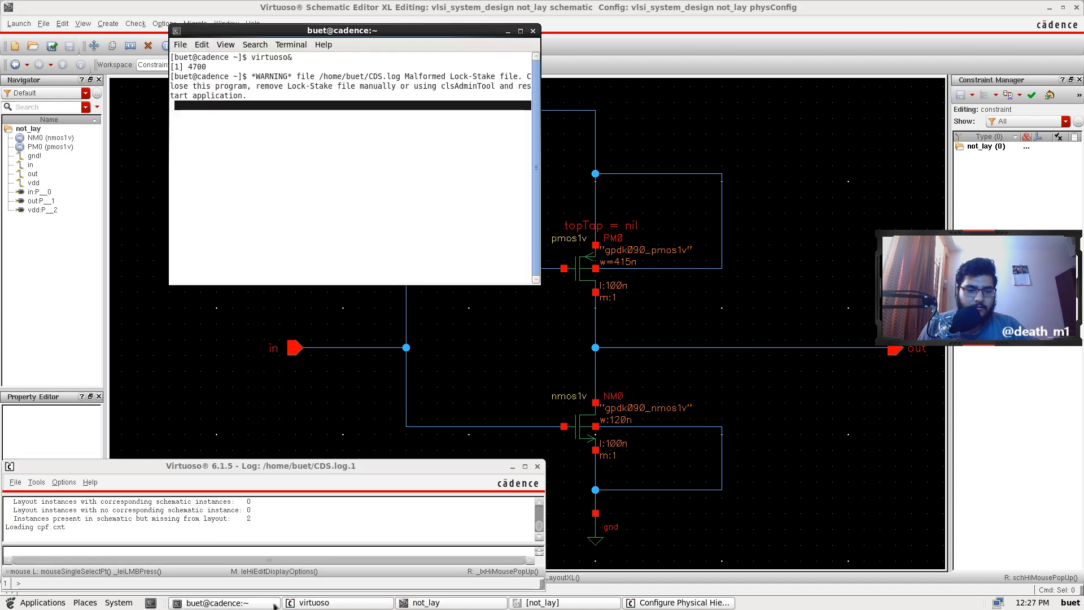
click(557, 605)
Step: Turn on Notify mode in the layout's DRD options, apply it and close the options
click(170, 23)
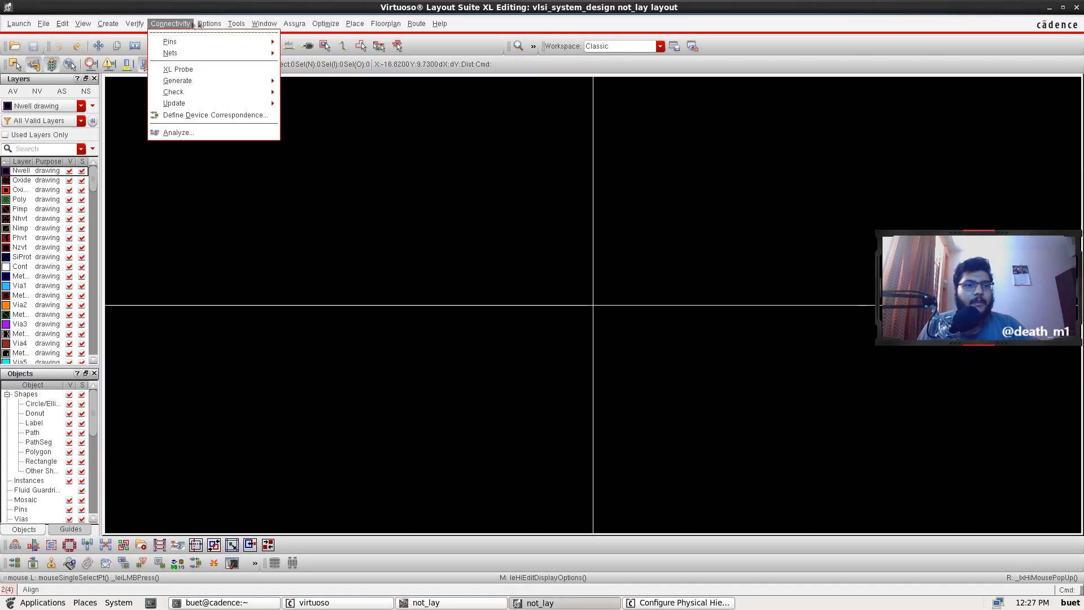
click(221, 86)
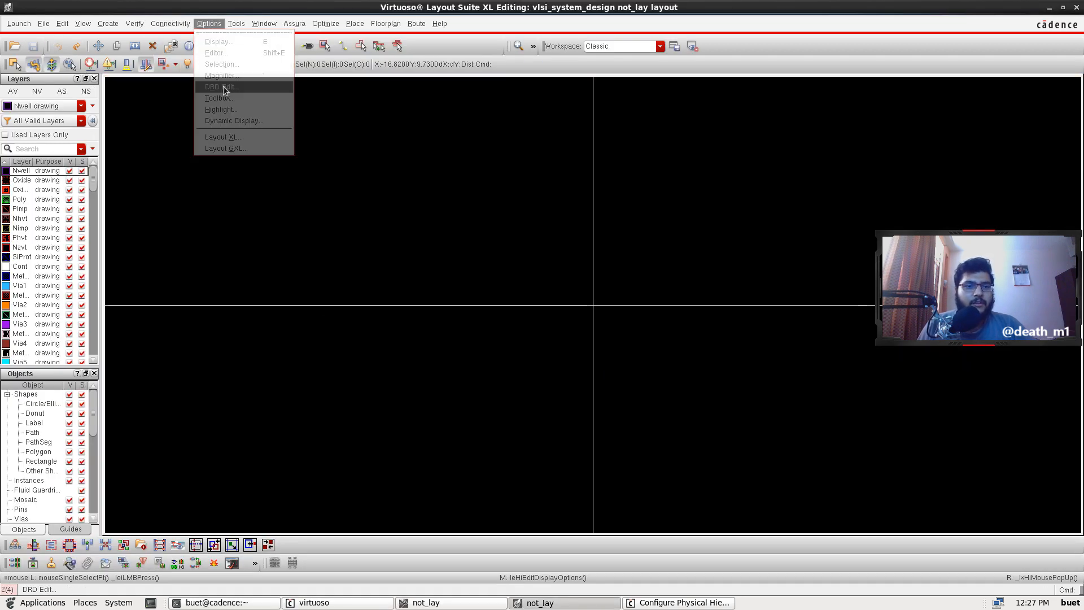
click(321, 113)
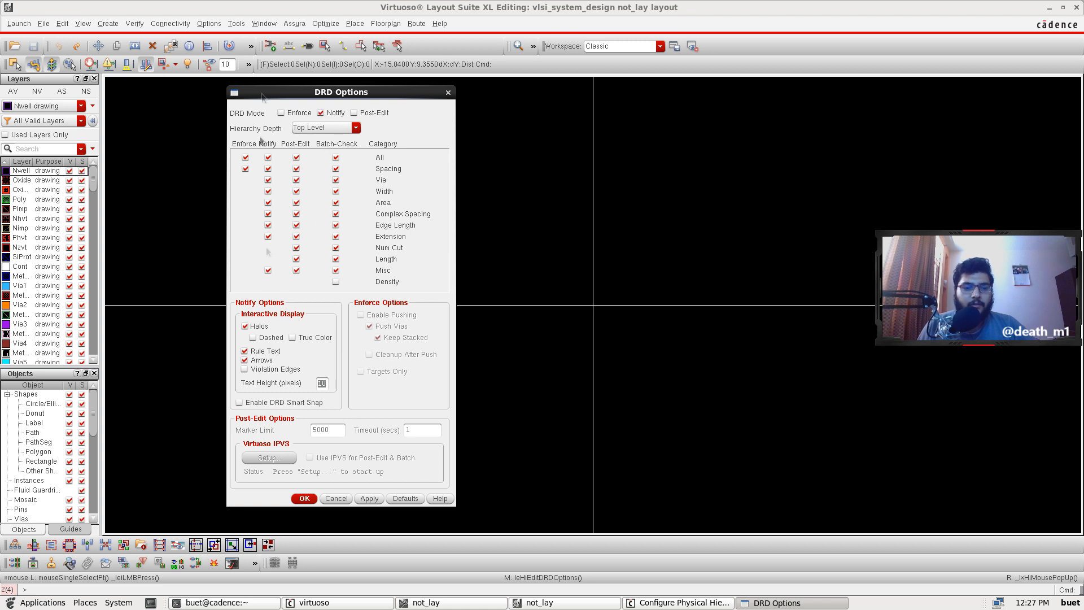
click(368, 499)
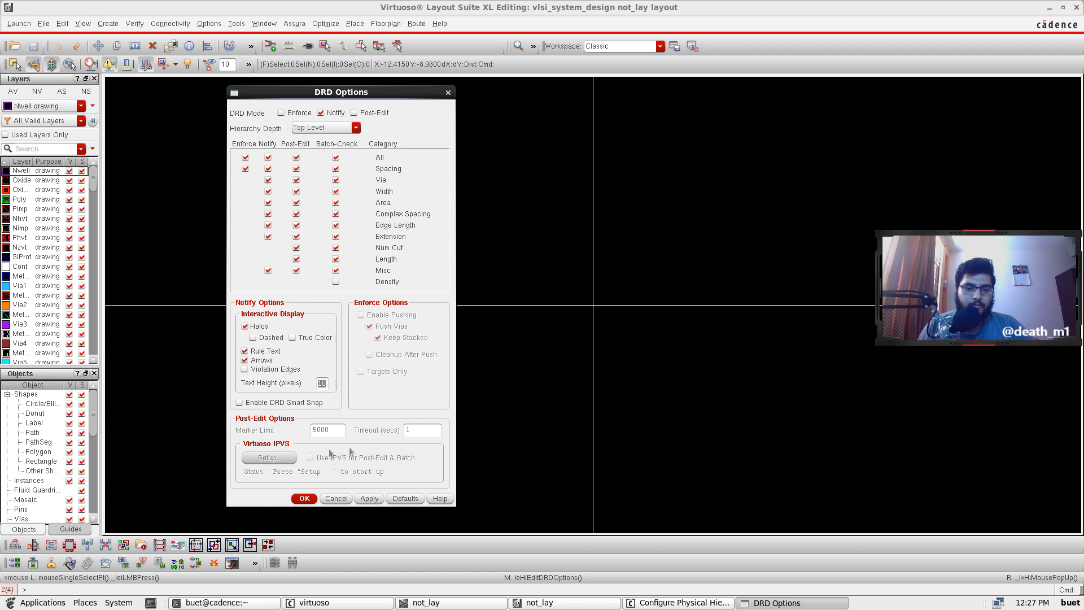
click(334, 498)
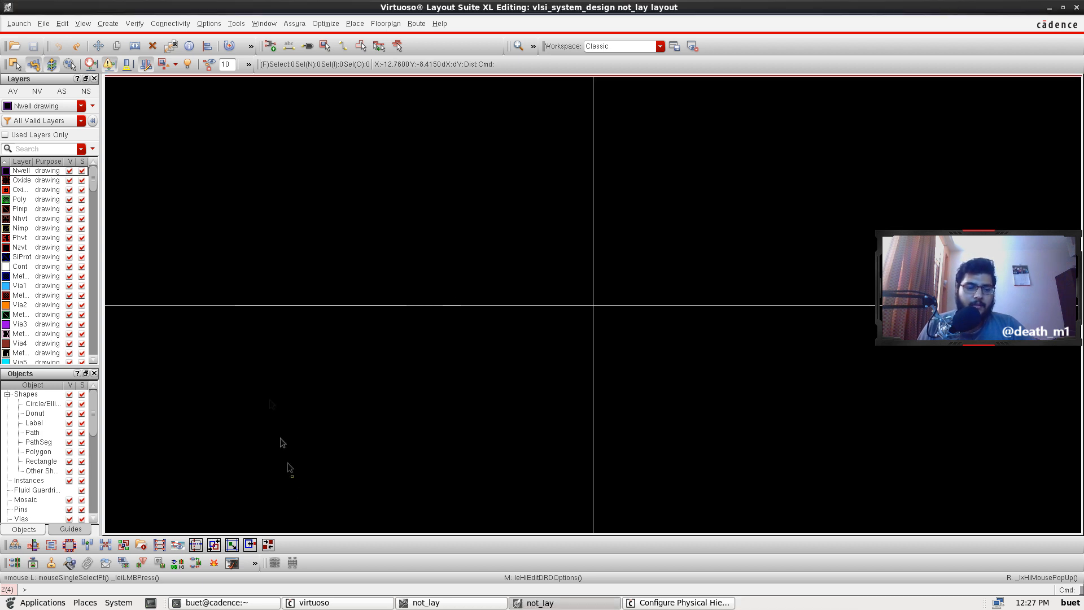
Step: Start generating the layout from the schematic source and enable positioning in boundary
click(170, 24)
mouse_move(158, 26)
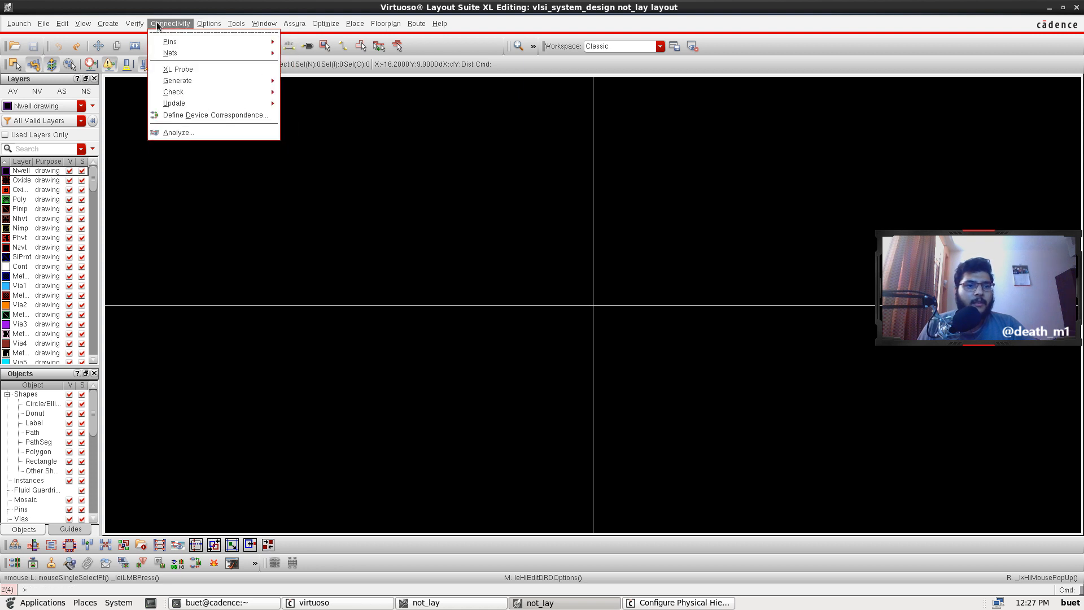
mouse_move(252, 79)
click(327, 88)
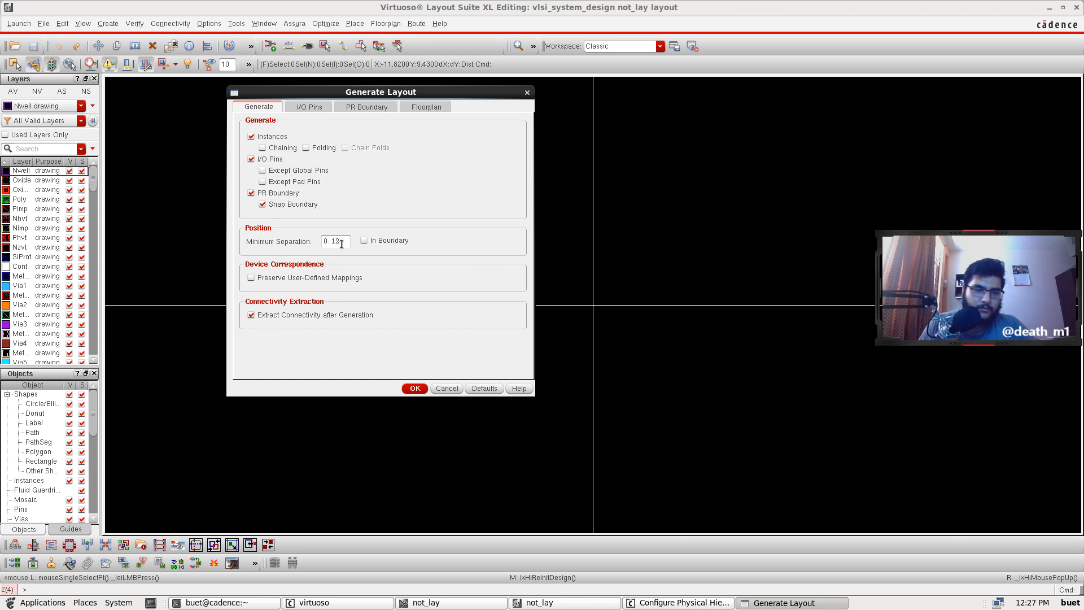
click(364, 241)
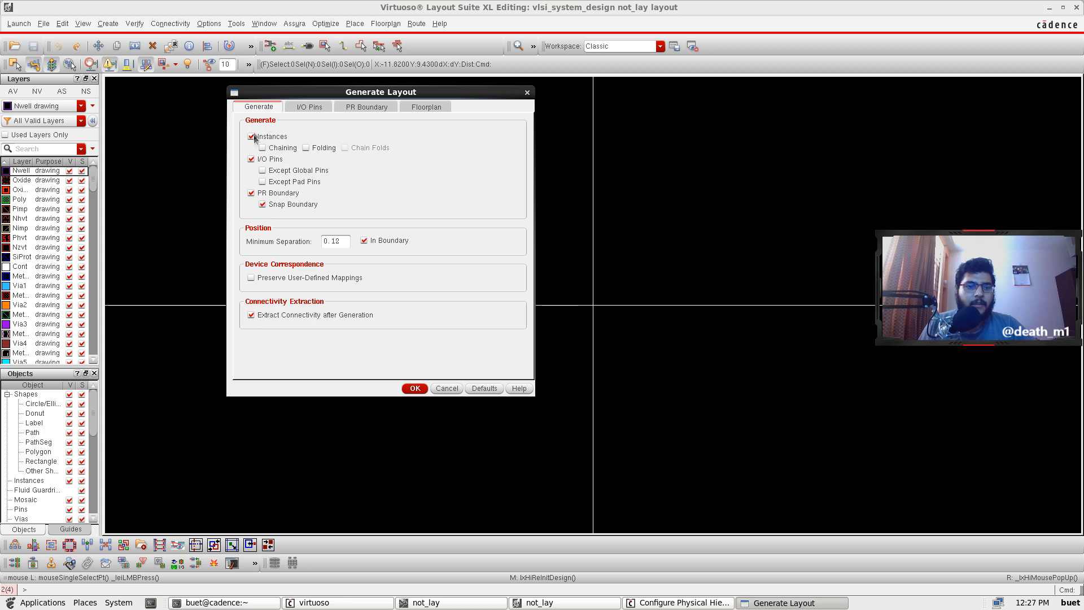
Step: Set the default for all I/O pins to the Metal1 drawing layer, 0.12 wide and 0.12 high, and apply it
click(297, 108)
click(373, 148)
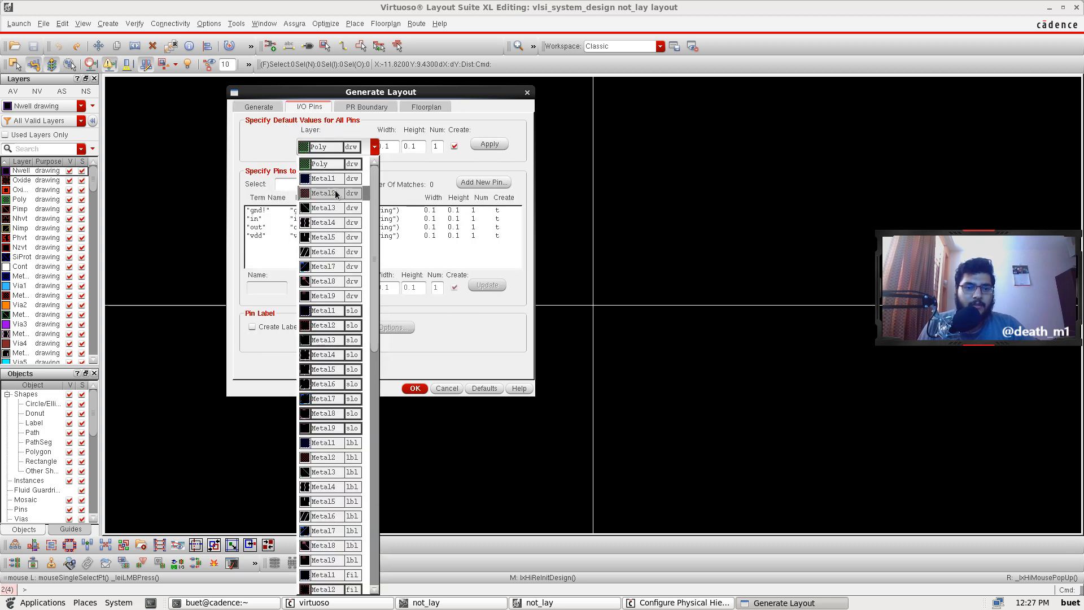
click(333, 177)
click(374, 147)
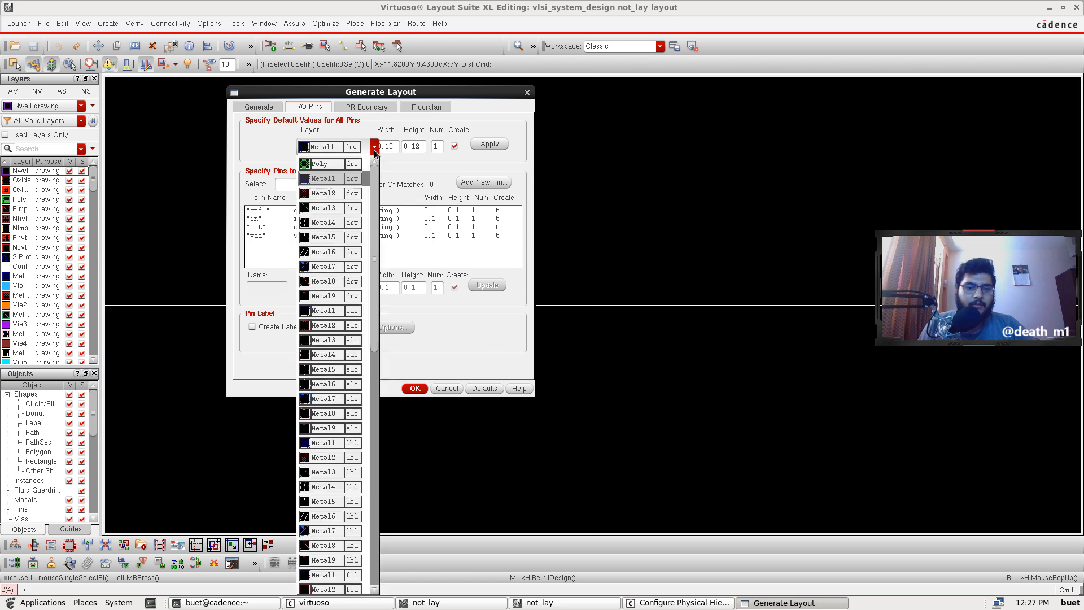
click(333, 177)
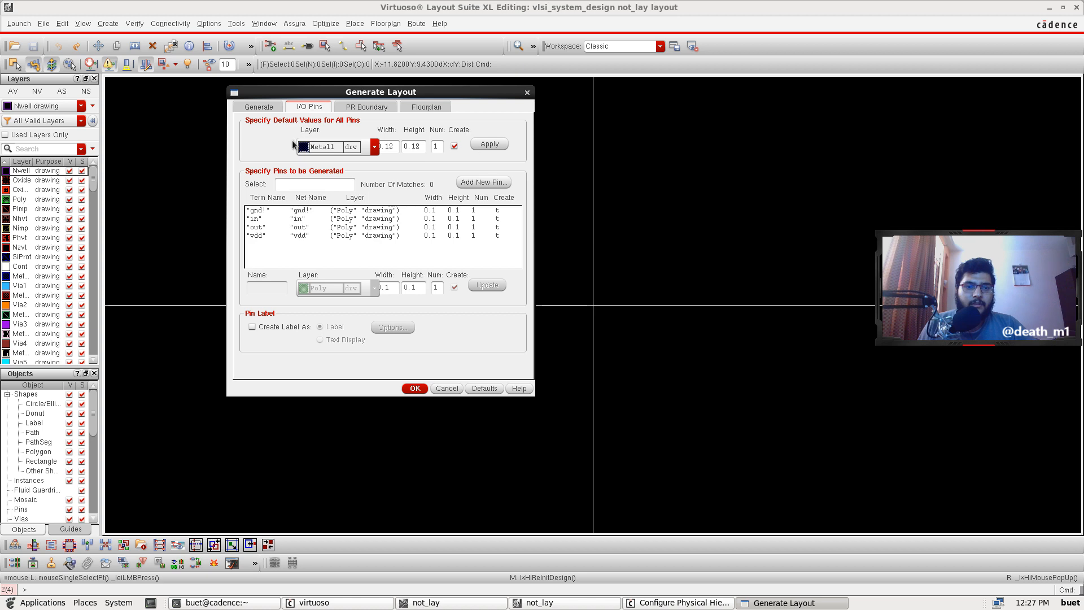
click(485, 146)
Step: Review the PR boundary, general and I/O pin settings, and generate the layout
click(367, 107)
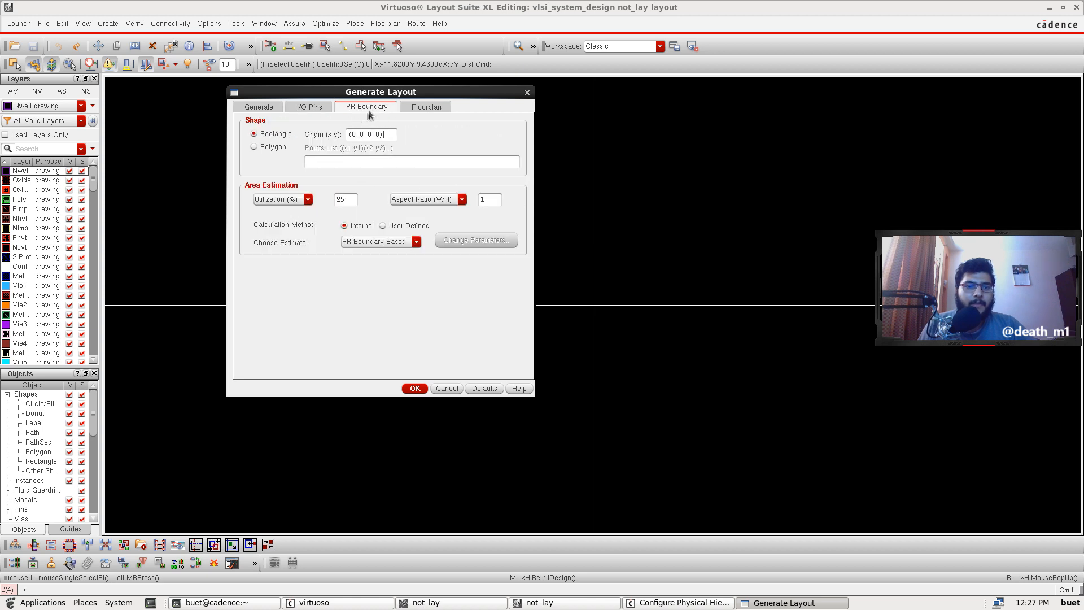
click(300, 107)
click(272, 106)
click(309, 108)
click(251, 109)
click(309, 108)
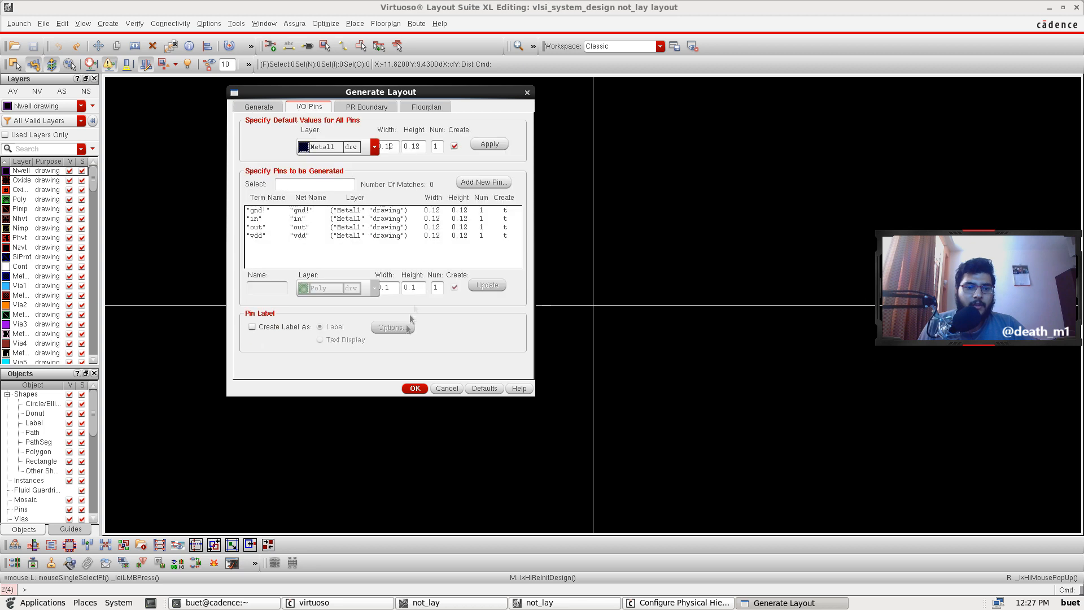
click(414, 387)
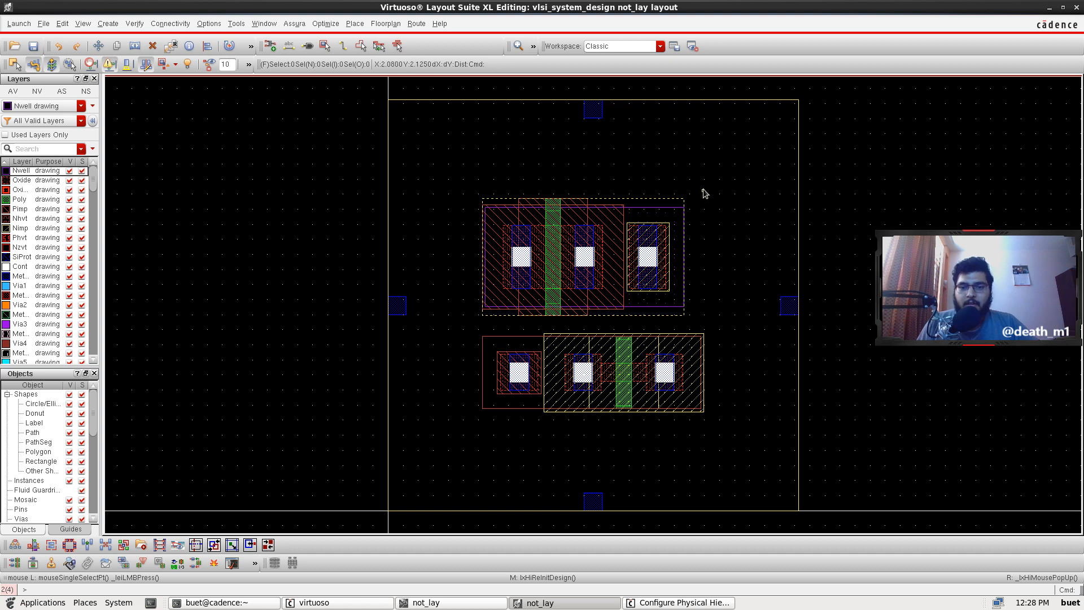
Step: Move the boundary outline lying on top of the PR boundary horizontally off to the right, clear of the layout
drag(707, 189, 482, 317)
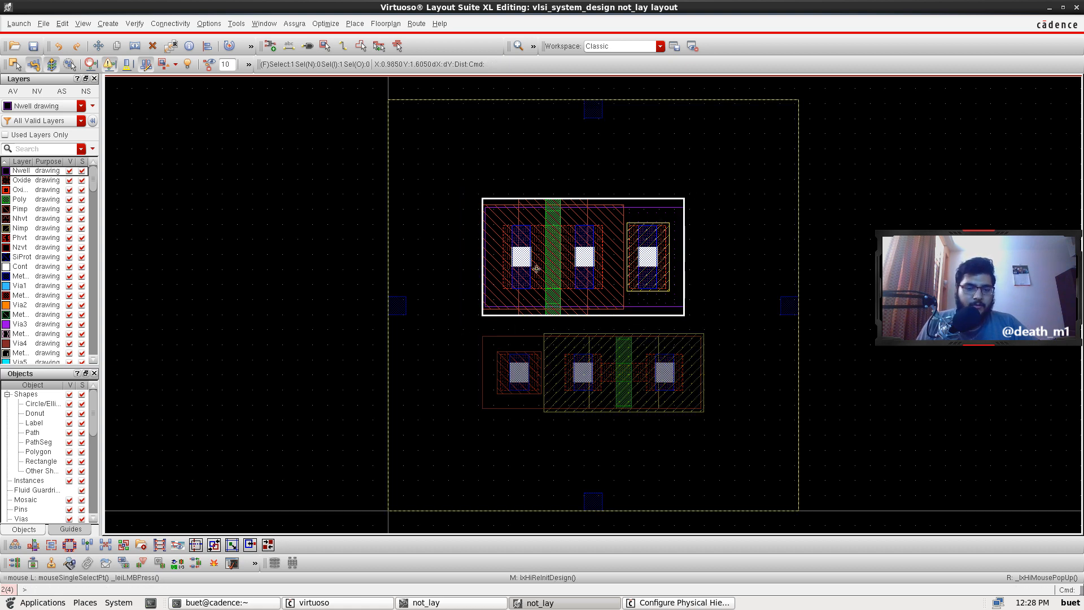
click(739, 226)
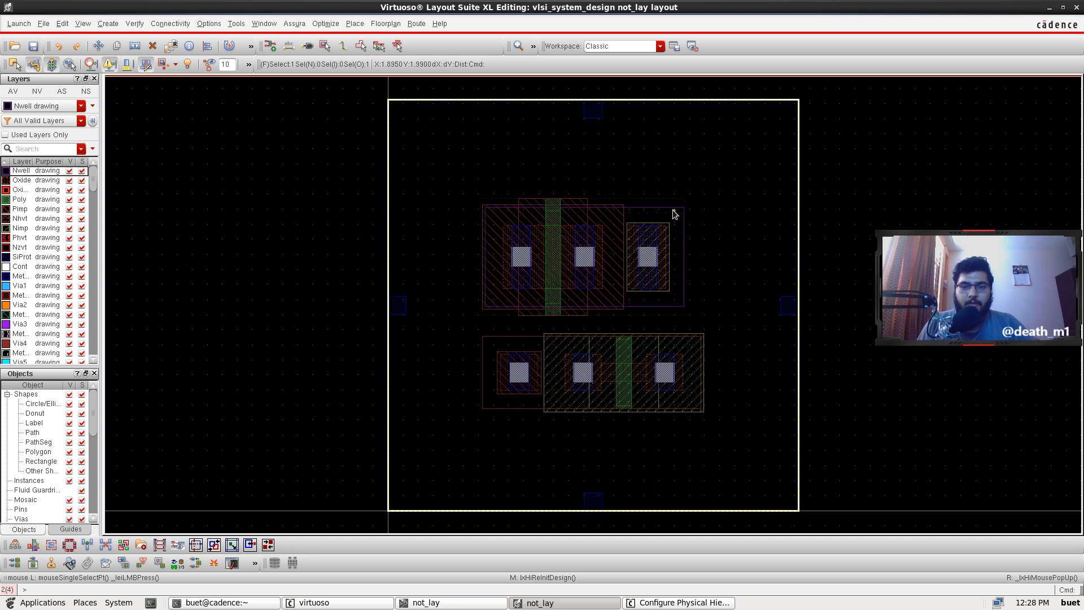
ctrl+scroll(669, 218, down, 4)
ctrl+scroll(776, 224, up, 2)
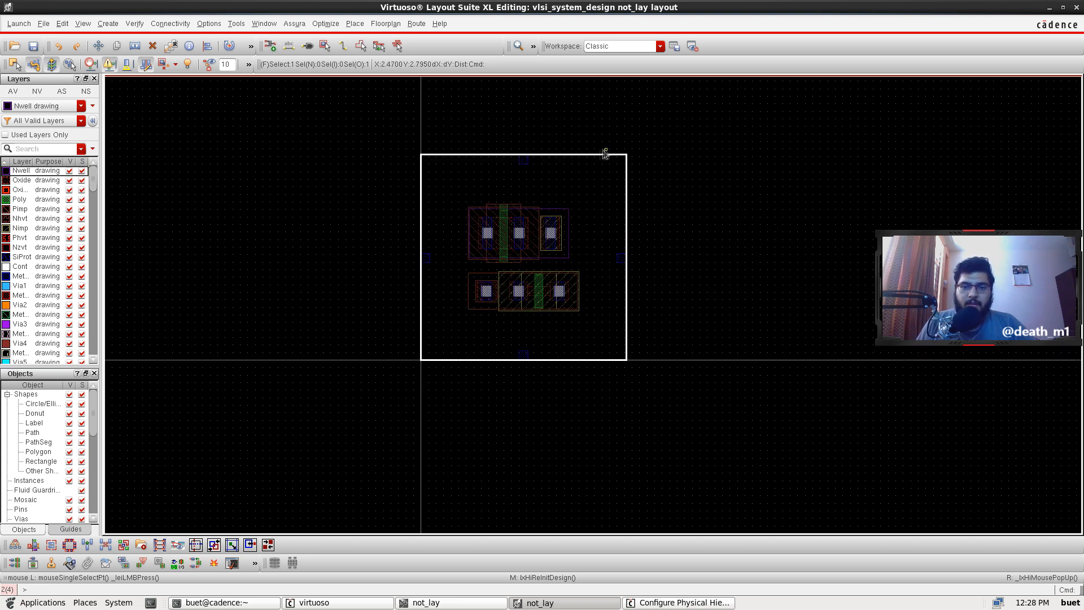
drag(590, 155, 1033, 155)
click(743, 184)
scroll(471, 227, up, 2)
scroll(477, 225, down, 2)
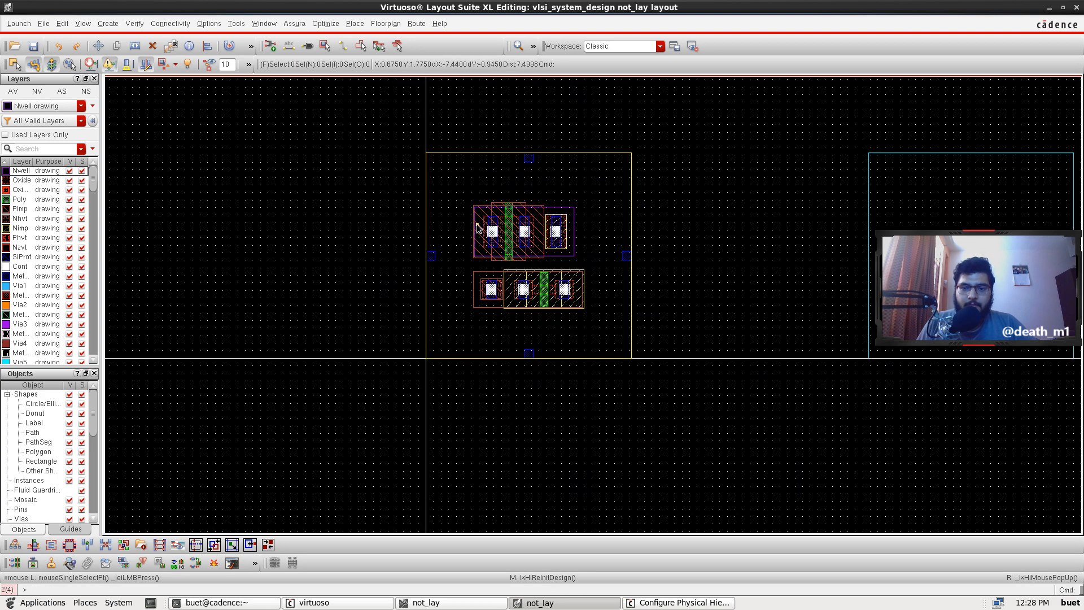
Step: Examine the generated PMOS and NMOS devices, their body ties and the pins inside the PR boundary
ctrl+scroll(587, 201, up, 2)
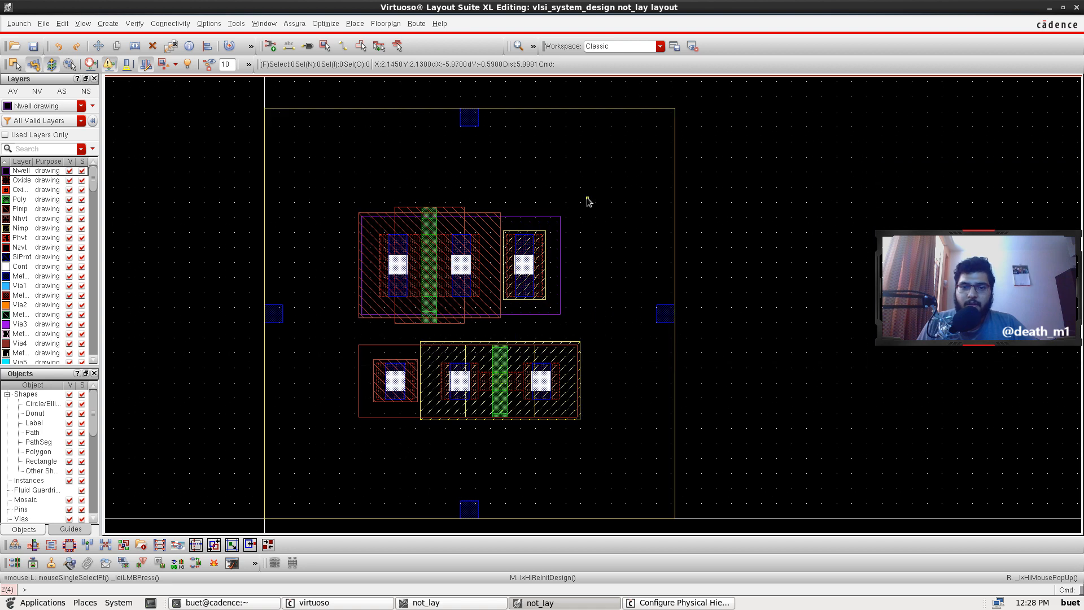
ctrl+scroll(588, 201, up, 2)
ctrl+scroll(333, 280, down, 4)
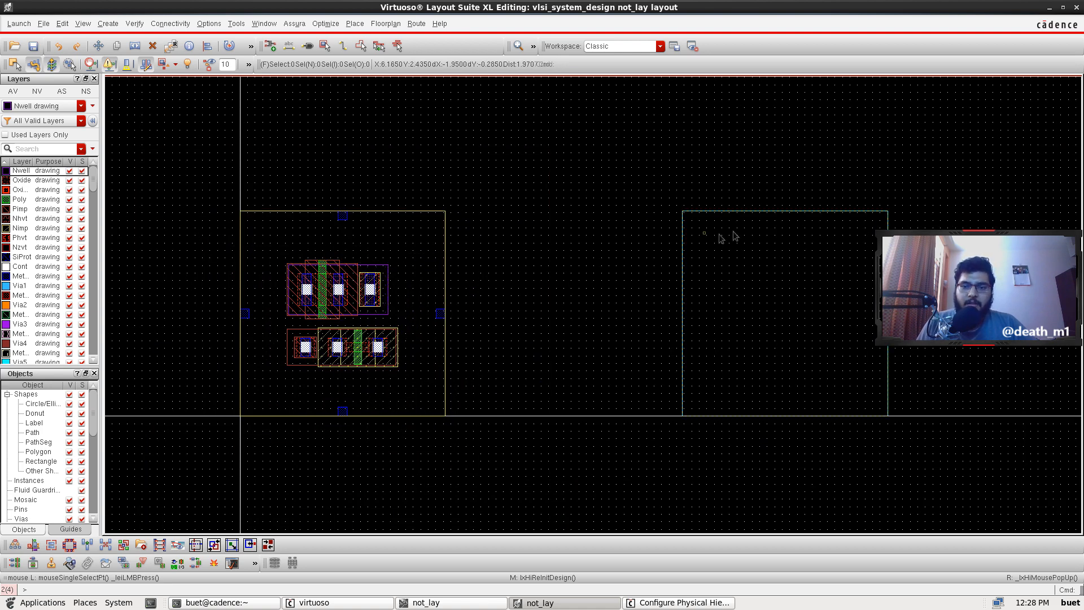
ctrl+scroll(271, 344, up, 4)
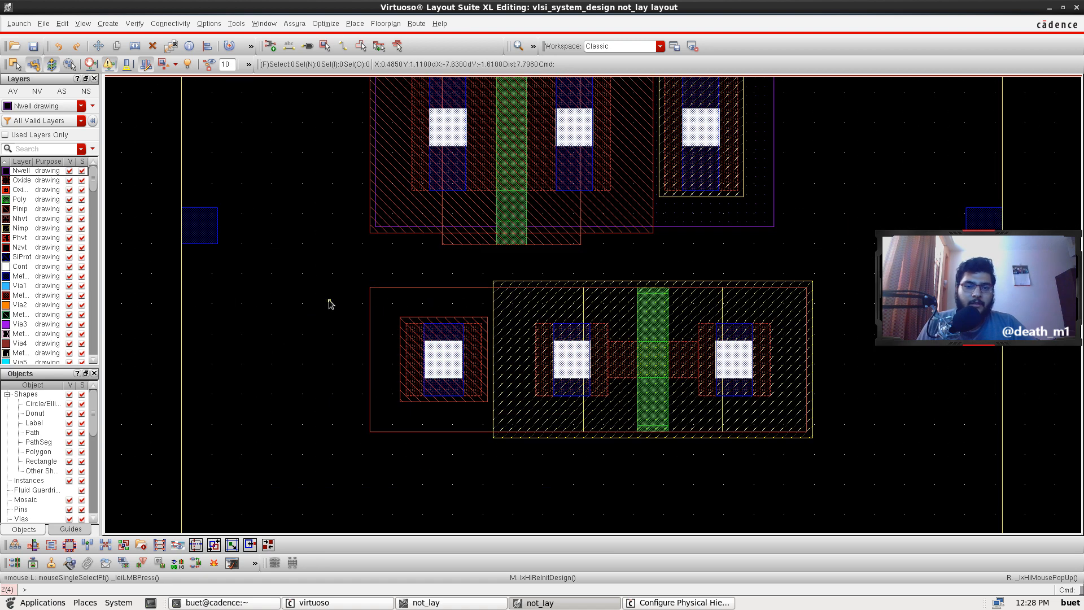
ctrl+scroll(330, 303, down, 4)
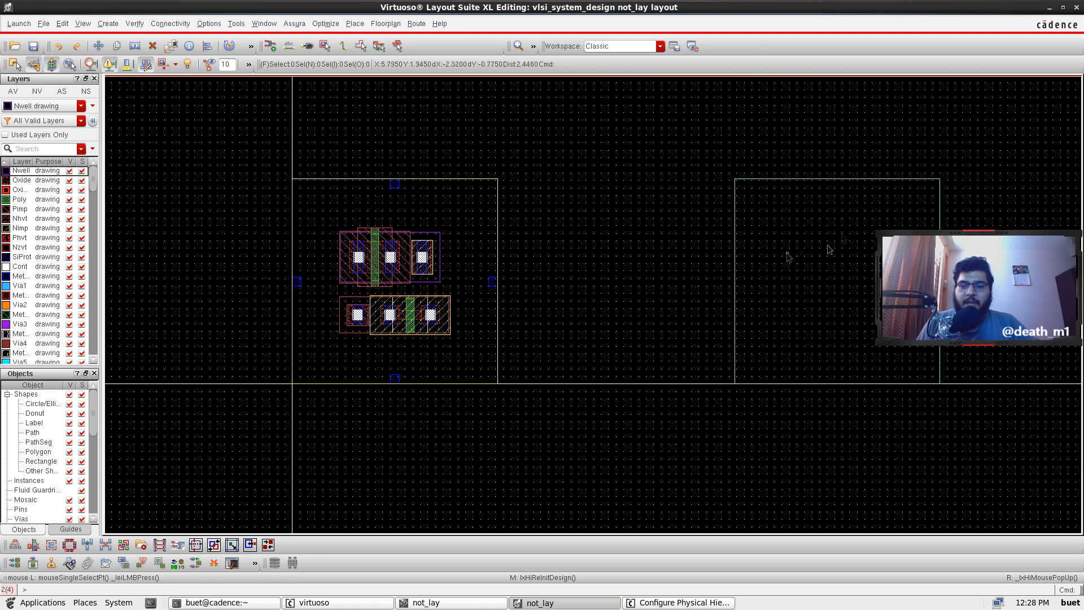
ctrl+scroll(334, 232, up, 4)
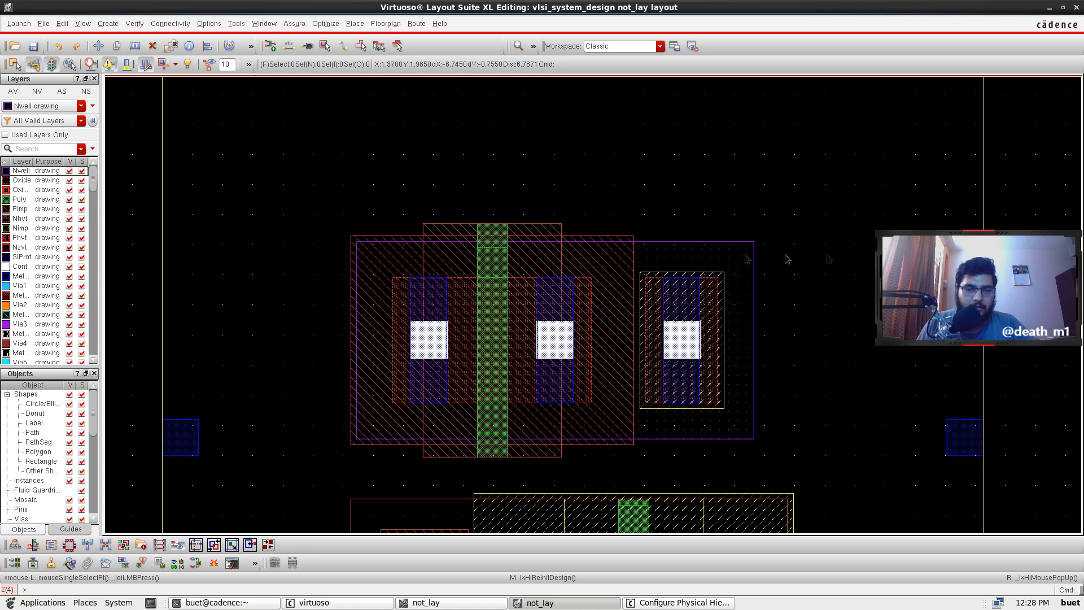
drag(815, 208, 327, 452)
ctrl+scroll(350, 446, down, 2)
ctrl+scroll(352, 433, up, 2)
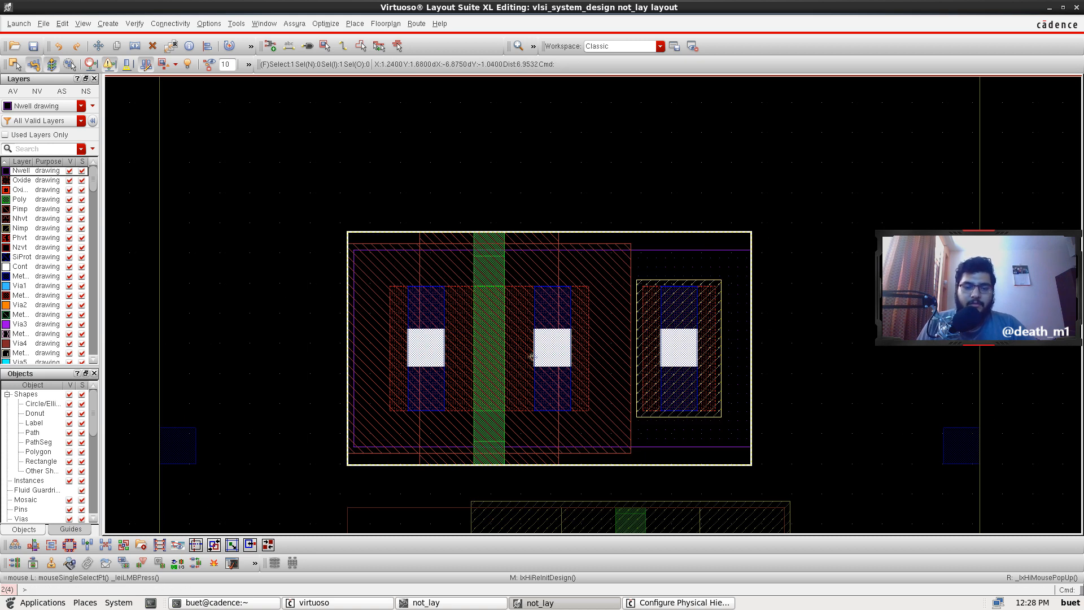
ctrl+scroll(530, 354, down, 2)
ctrl+scroll(493, 353, down, 2)
Step: Flatten both transistors and the pins one level, with Pcells and vias flattened, pins and ROD objects preserved, and detached blockages deleted
drag(669, 240, 361, 530)
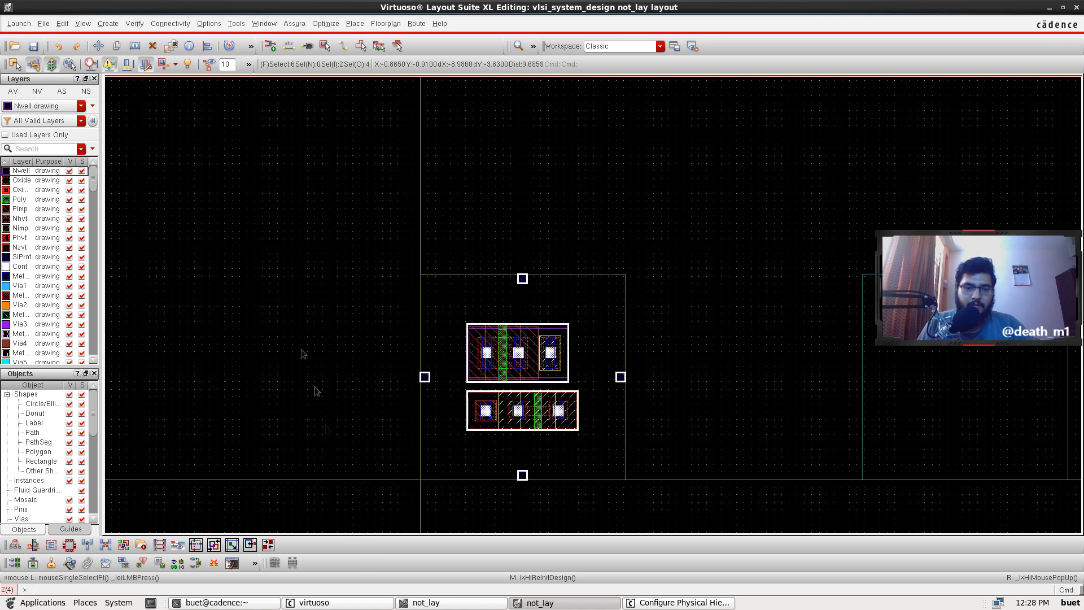
click(109, 24)
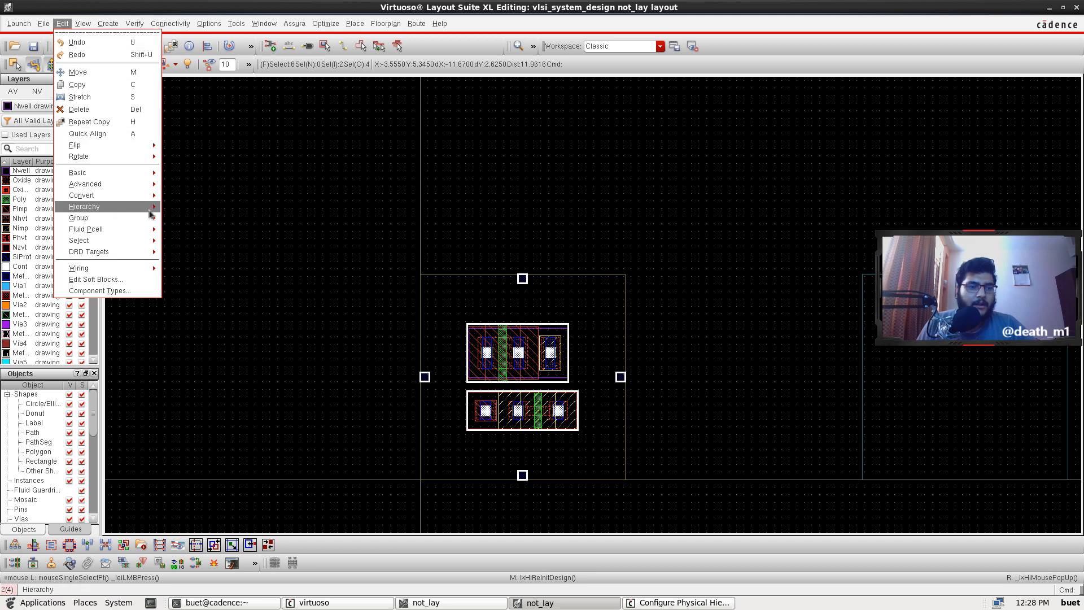
mouse_move(149, 213)
click(192, 319)
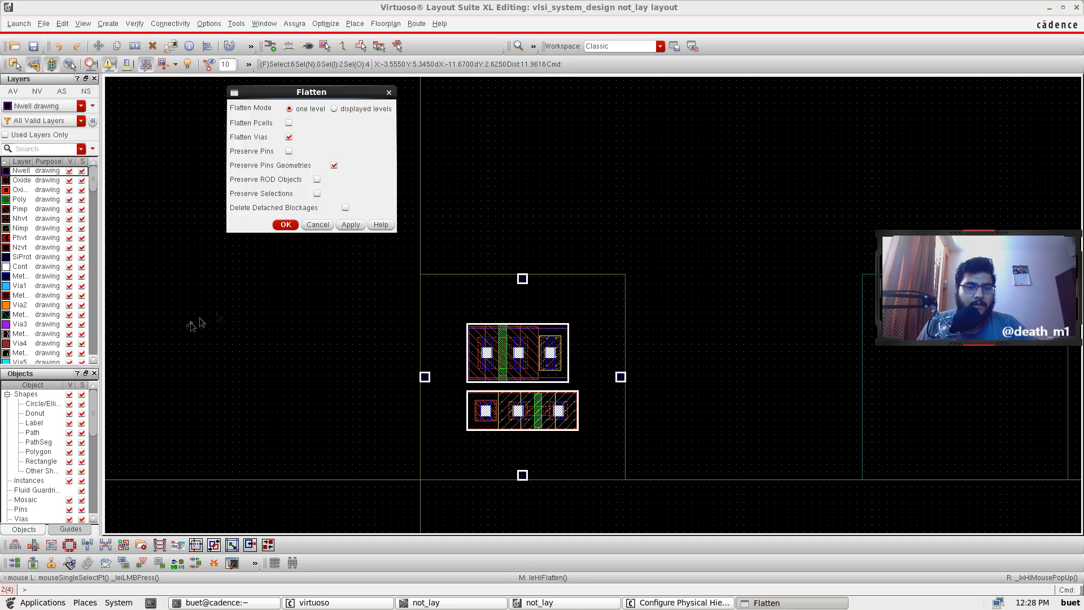
click(288, 151)
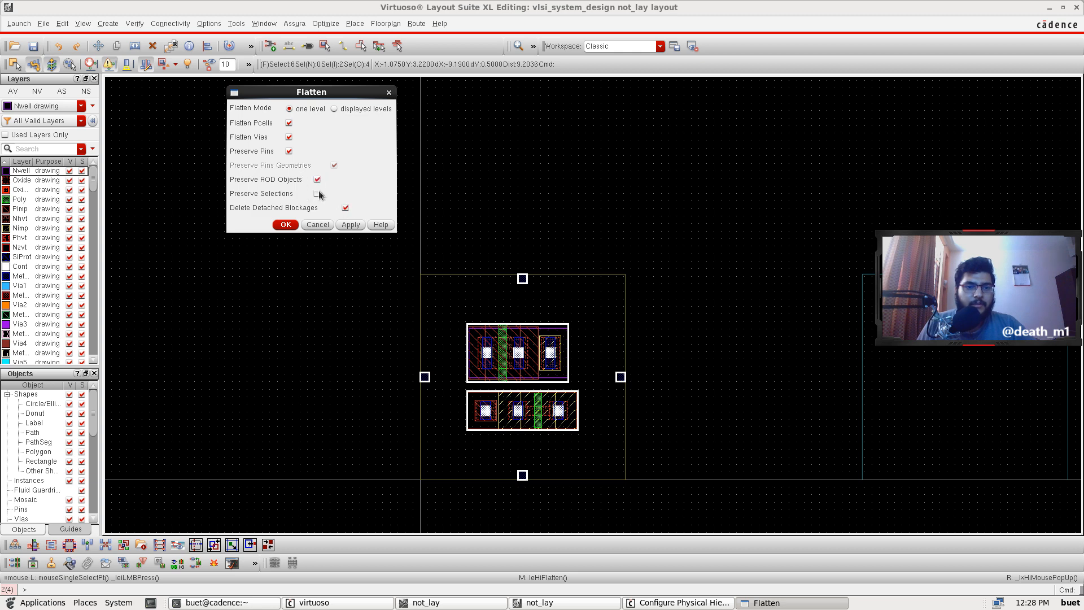
click(291, 226)
click(698, 309)
Step: Move all flattened PMOS shapes horizontally by about 0.47 so the PMOS poly gate lines up with the NMOS gate
scroll(612, 353, up, 2)
scroll(442, 345, down, 2)
scroll(307, 317, up, 1)
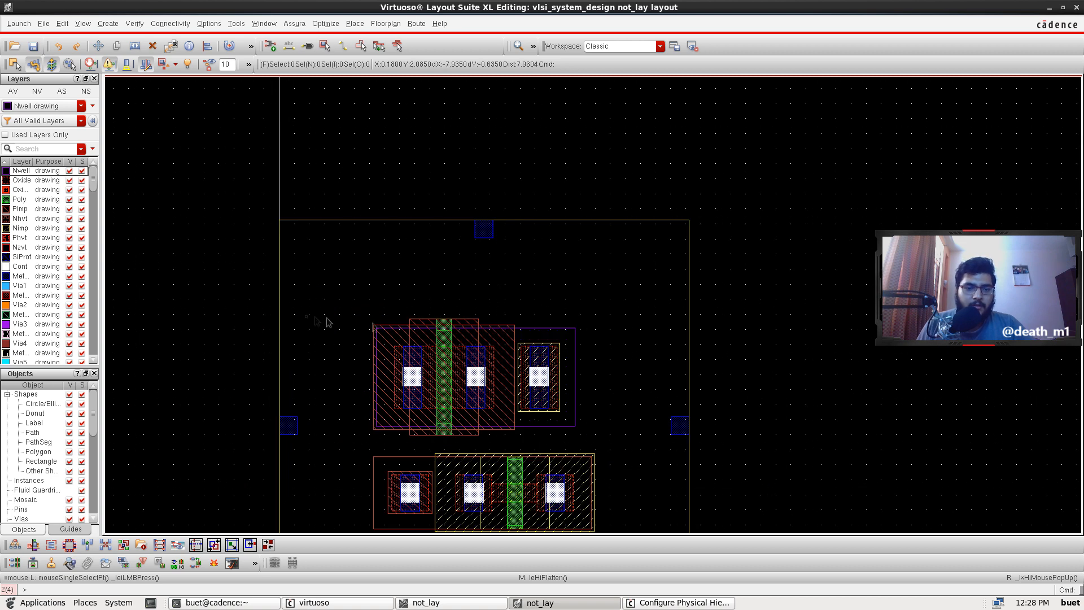
drag(614, 300, 344, 454)
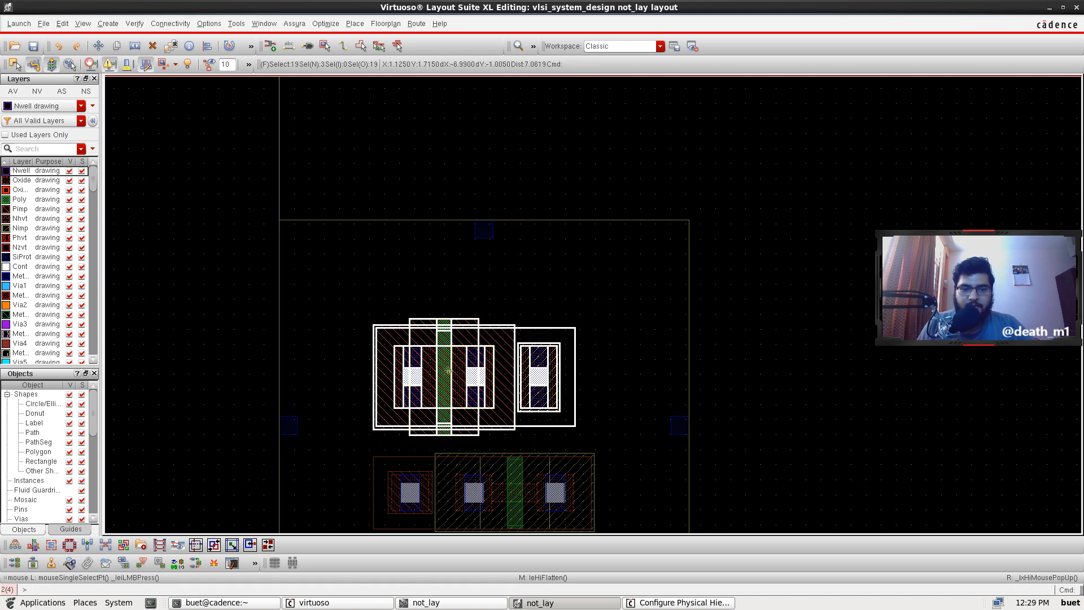
key(m)
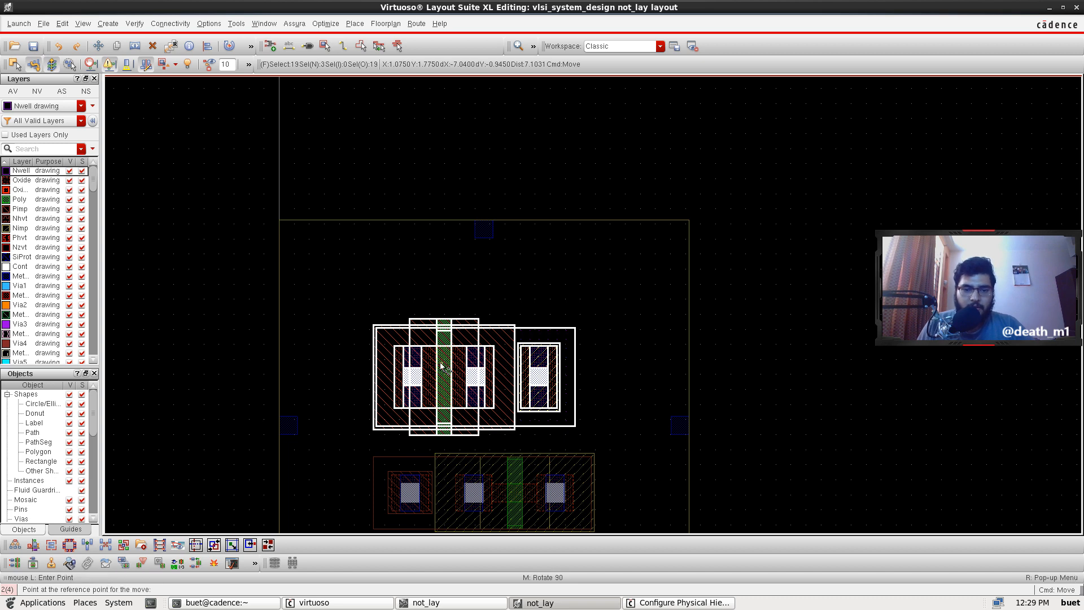
click(442, 366)
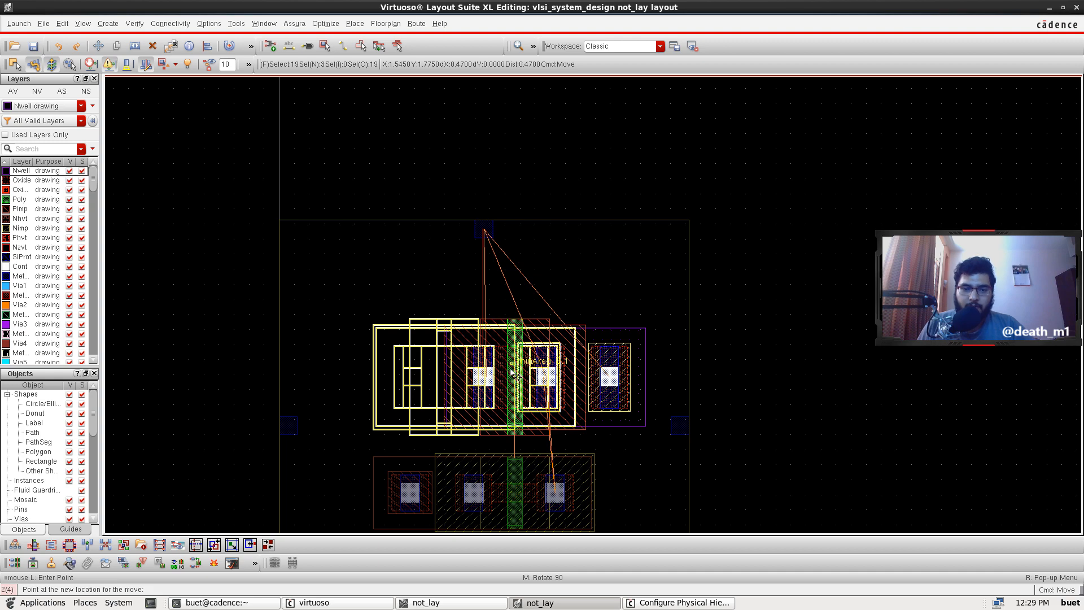
click(513, 371)
click(590, 313)
Step: Check the gate alignment and move the PMOS and NMOS shapes together about 0.28 horizontally towards the middle of the PR boundary
ctrl+scroll(590, 316, down, 4)
ctrl+scroll(565, 382, up, 6)
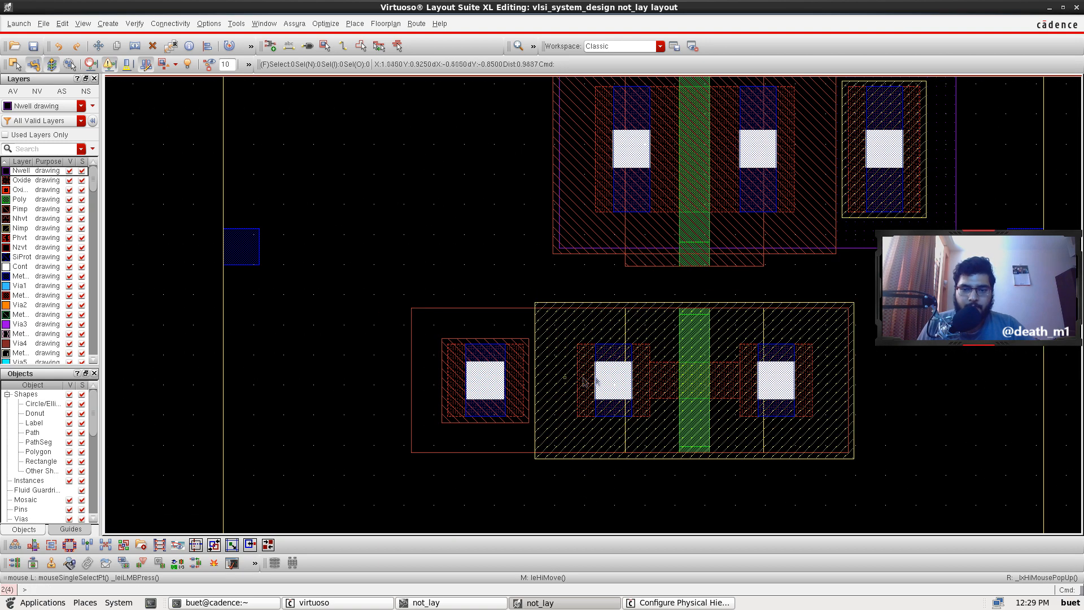
ctrl+scroll(740, 294, up, 2)
ctrl+scroll(743, 293, down, 5)
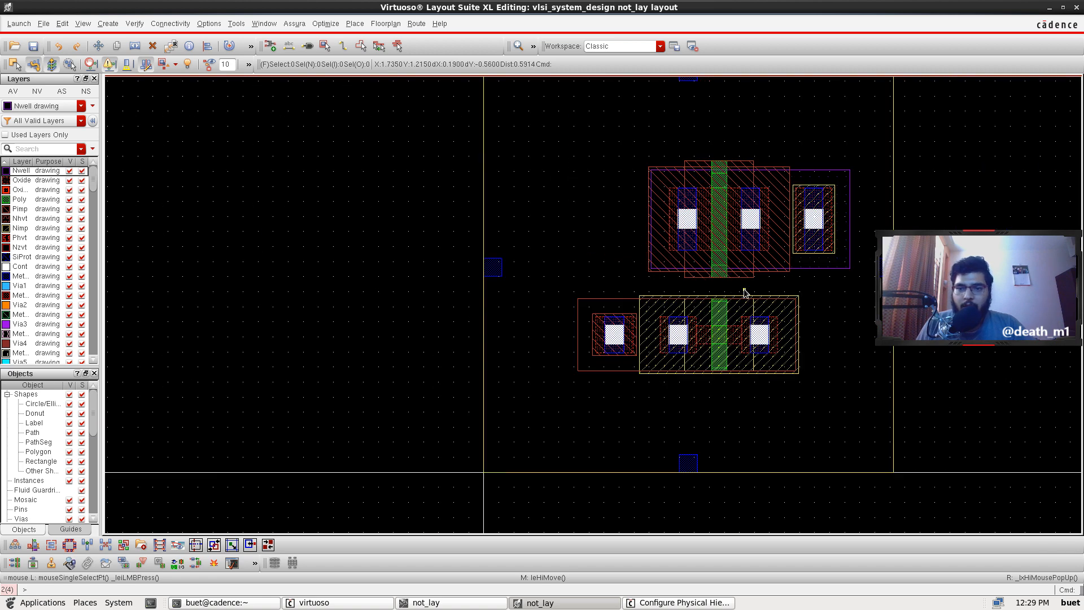
drag(855, 153, 541, 378)
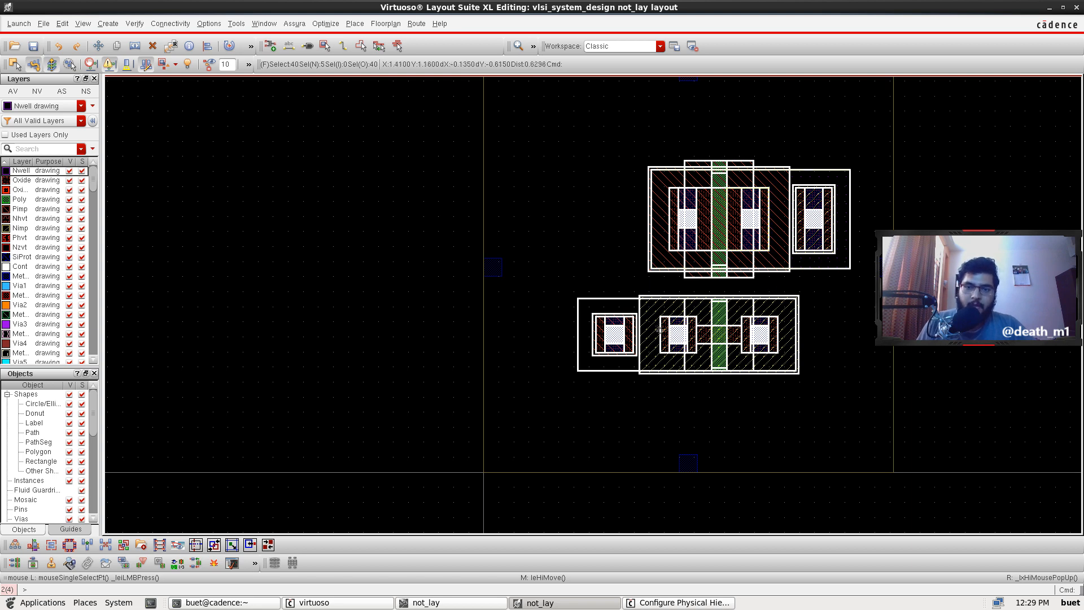
key(m)
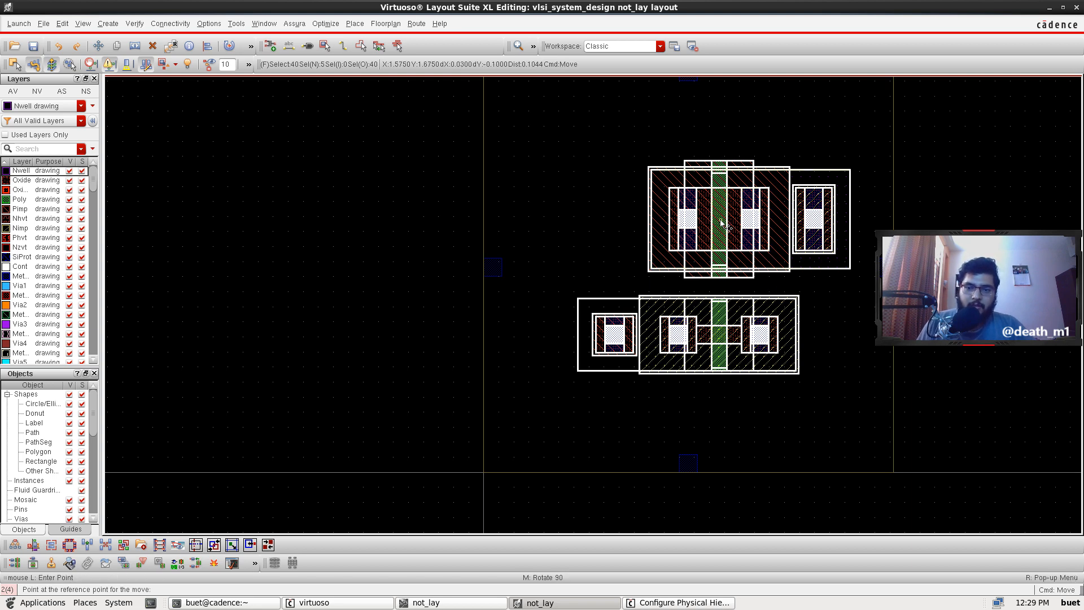
click(721, 223)
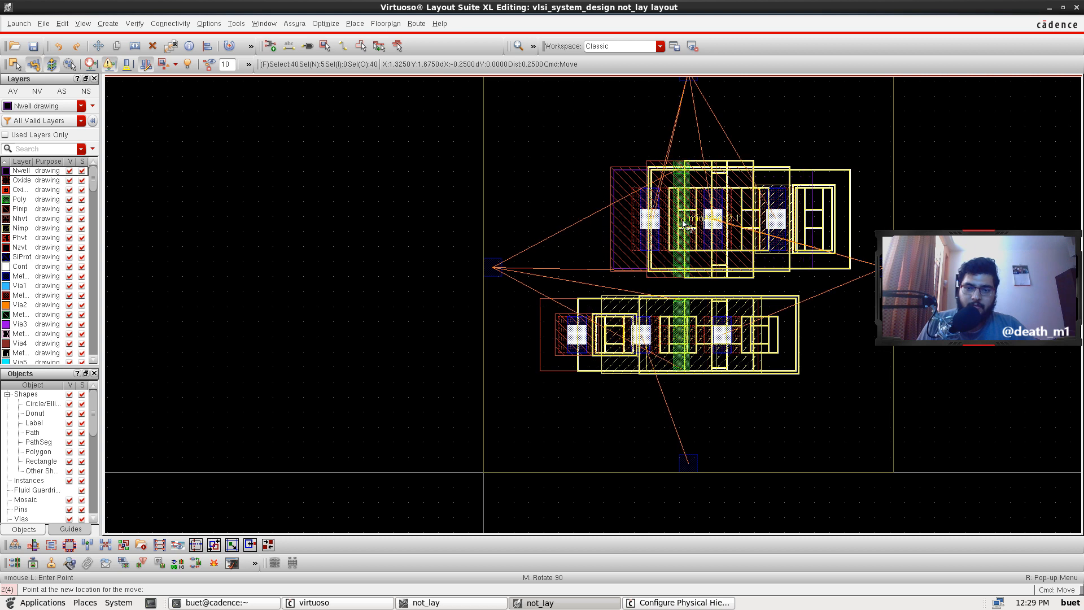
click(684, 223)
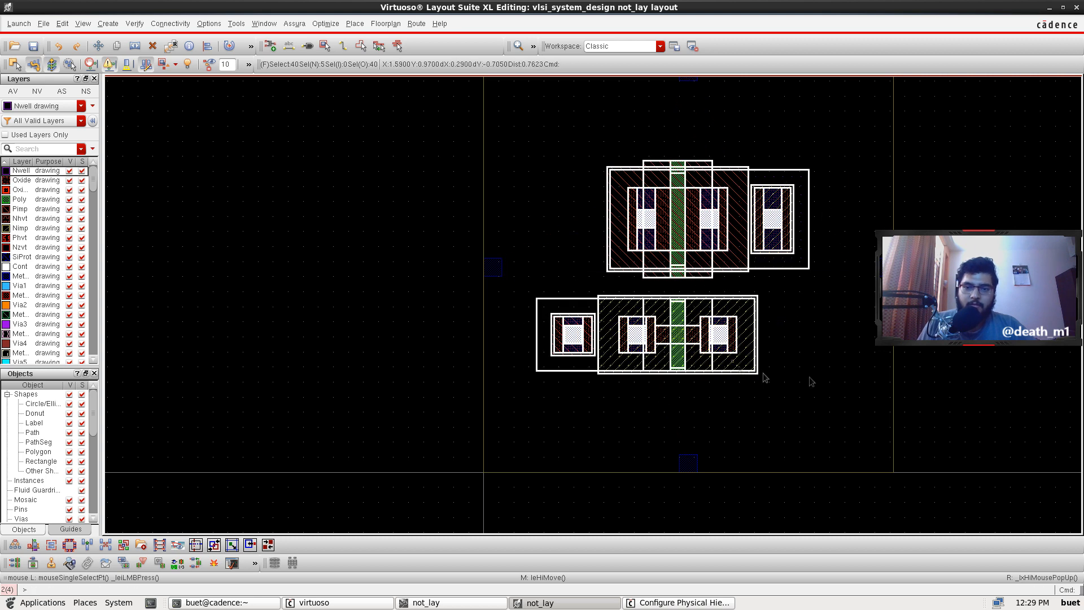
click(786, 327)
Step: Make Poly drawing the active layer for the gap between the PMOS and NMOS gates
scroll(715, 270, up, 1)
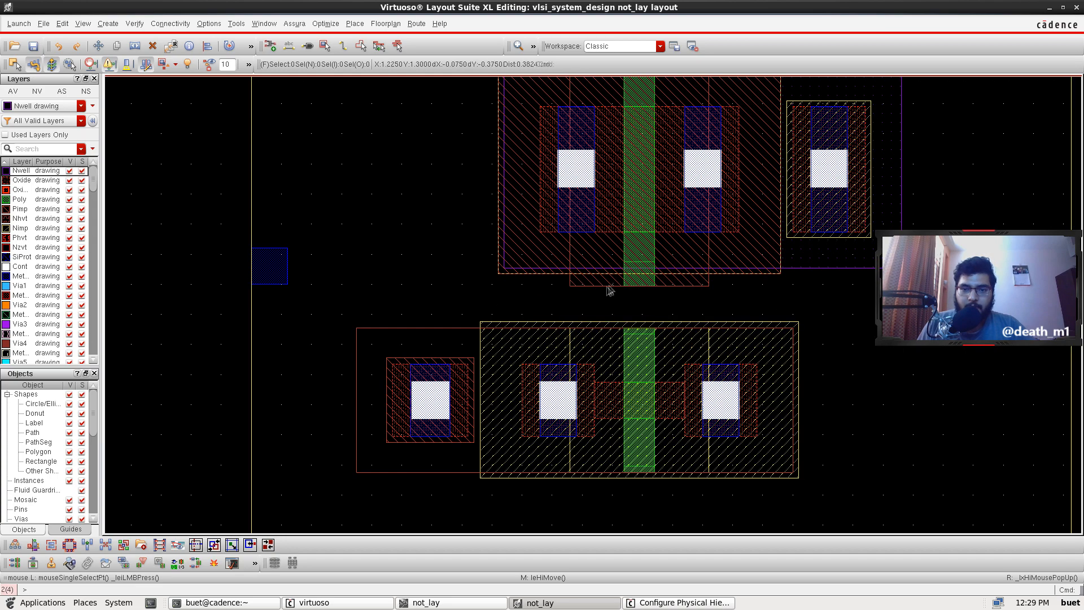
scroll(609, 290, up, 2)
scroll(903, 355, up, 1)
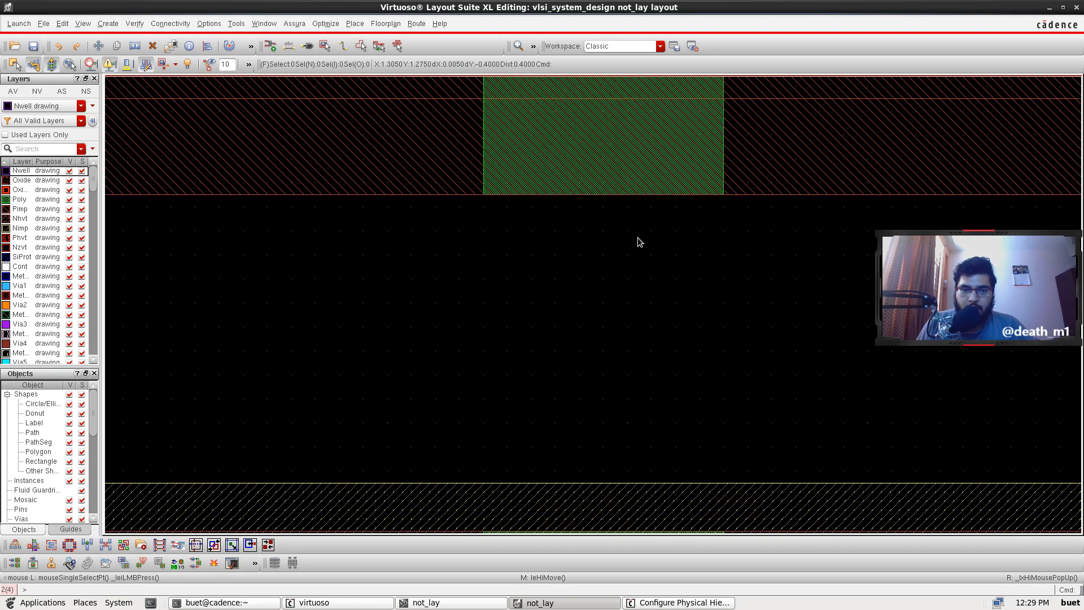
scroll(640, 243, down, 1)
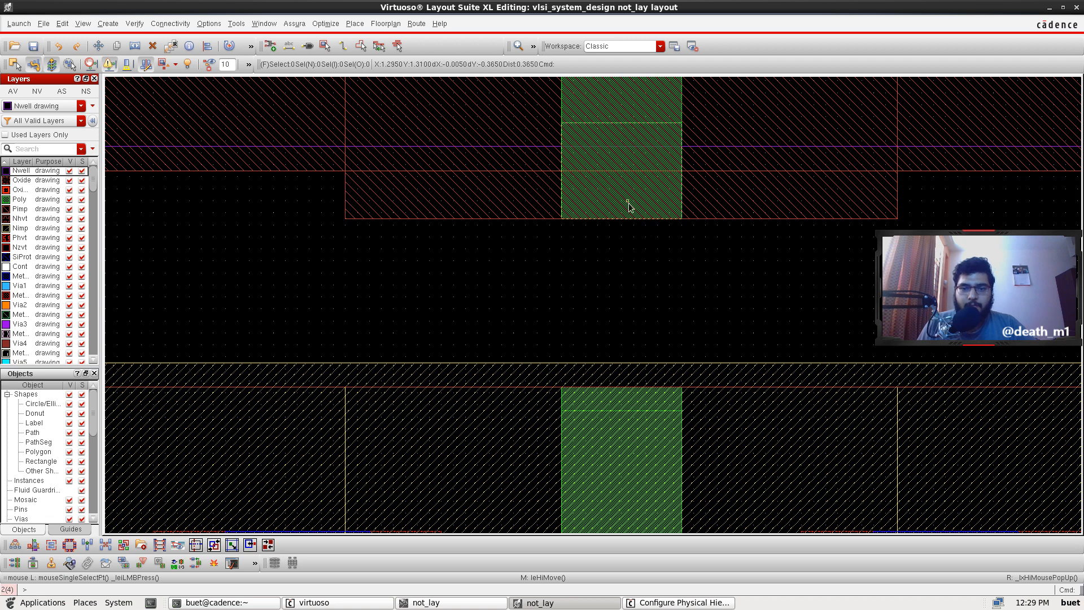
click(20, 199)
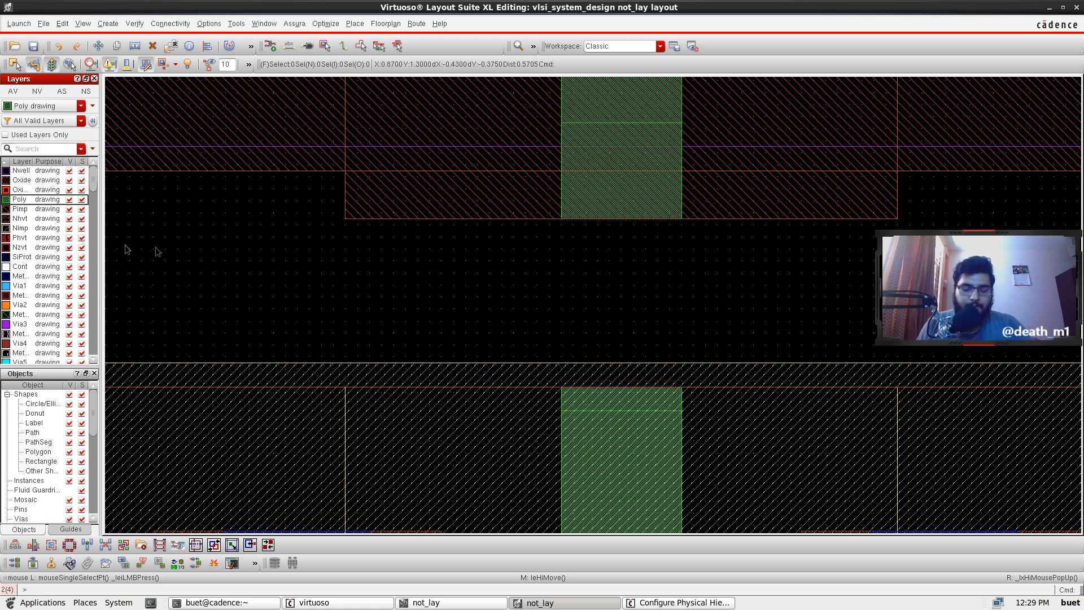
key(p)
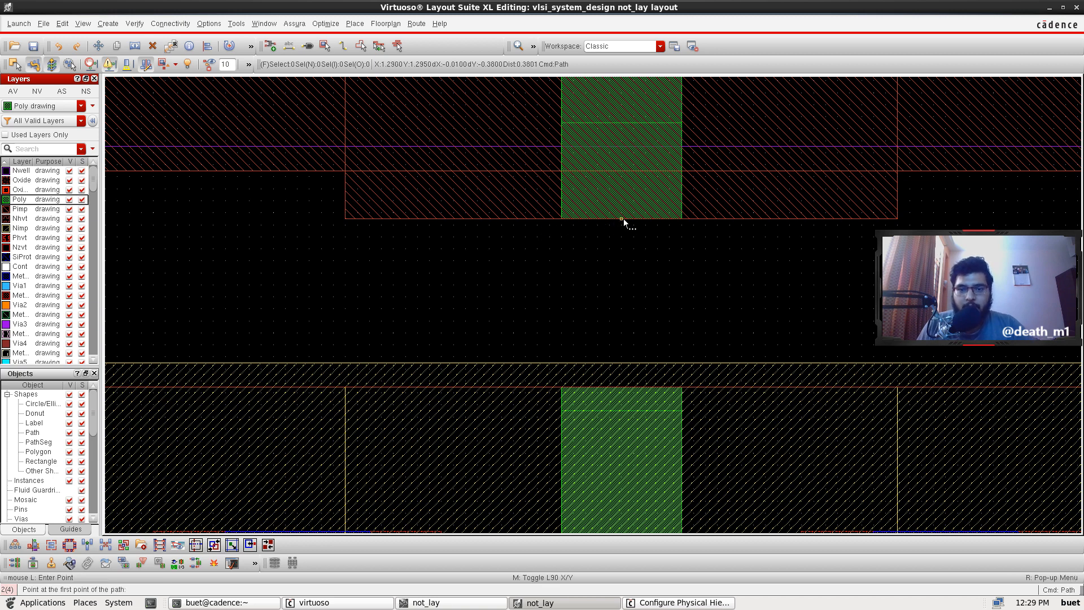
click(621, 219)
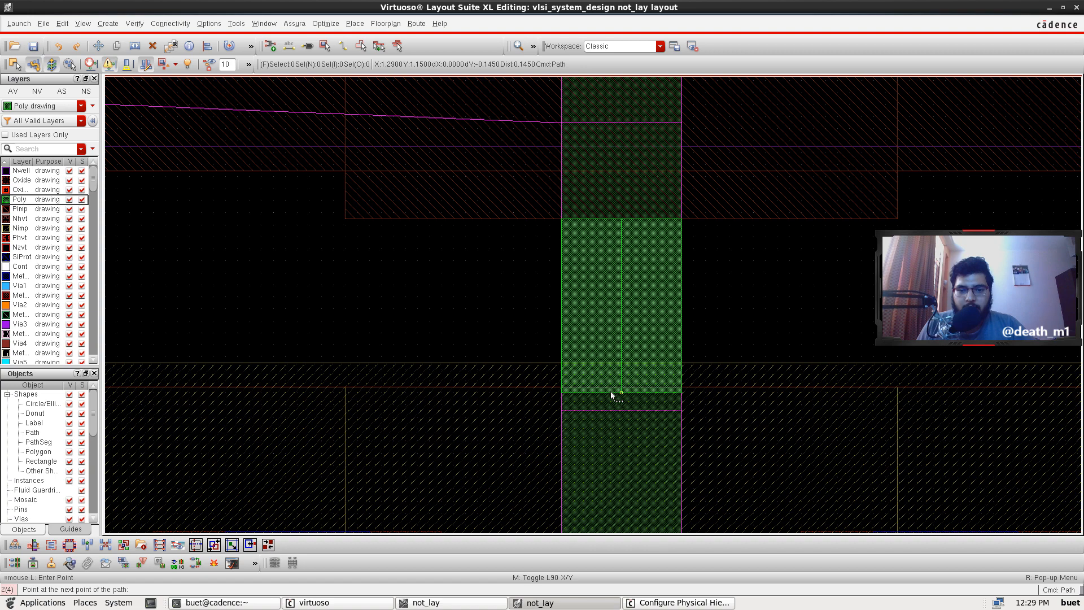
key(Escape)
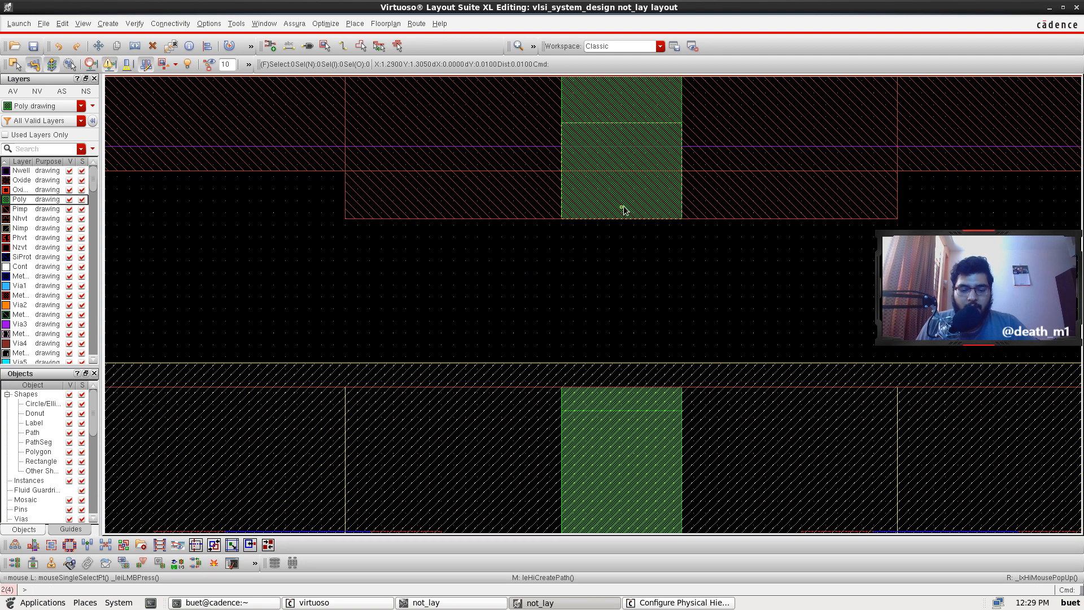
Step: Draw a vertical Poly path from the PMOS gate's lower end into the NMOS gate's upper end, and leave the Path command
click(620, 207)
double_click(620, 408)
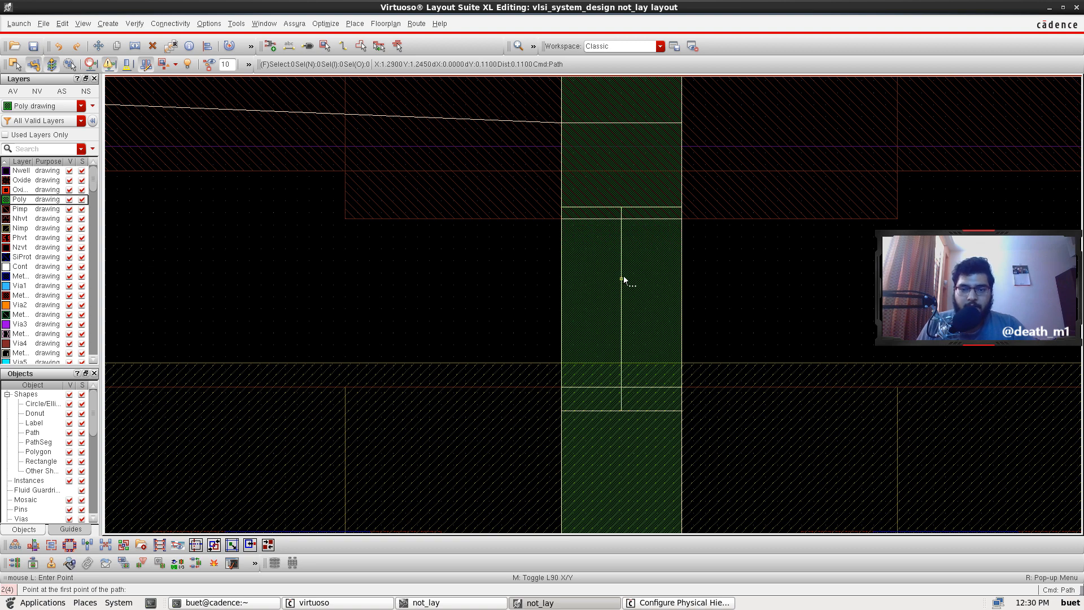
scroll(623, 276, down, 2)
key(Escape)
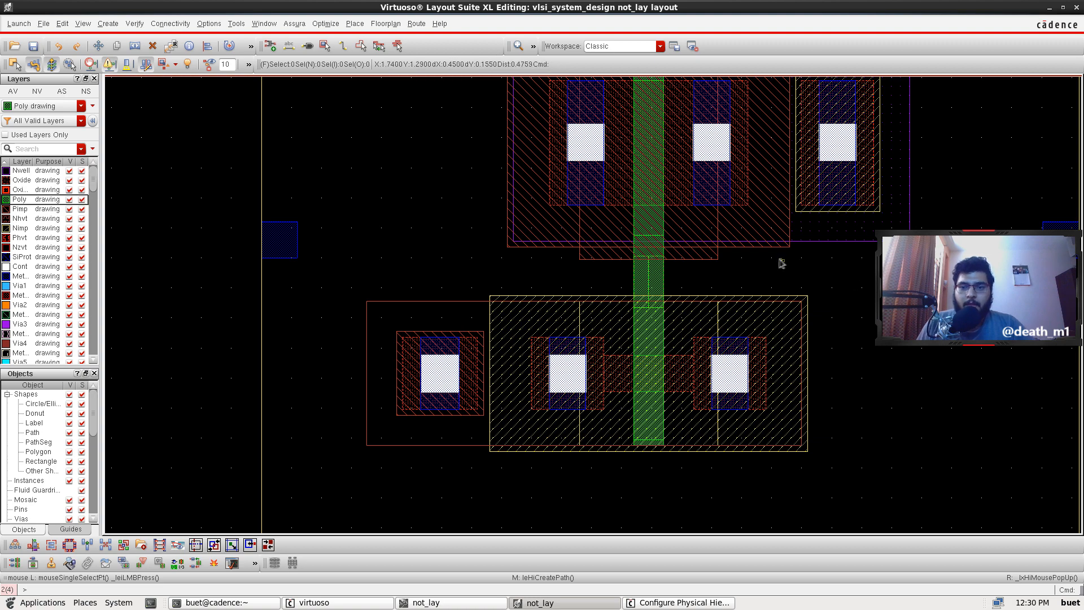
scroll(779, 262, down, 1)
scroll(847, 269, up, 1)
scroll(818, 259, down, 2)
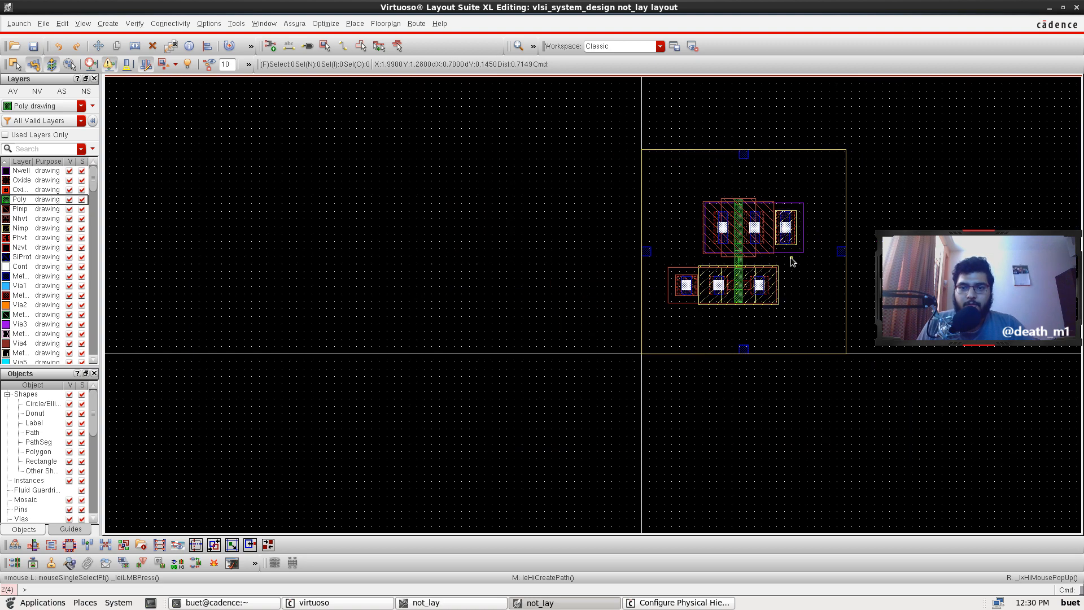
scroll(810, 263, up, 2)
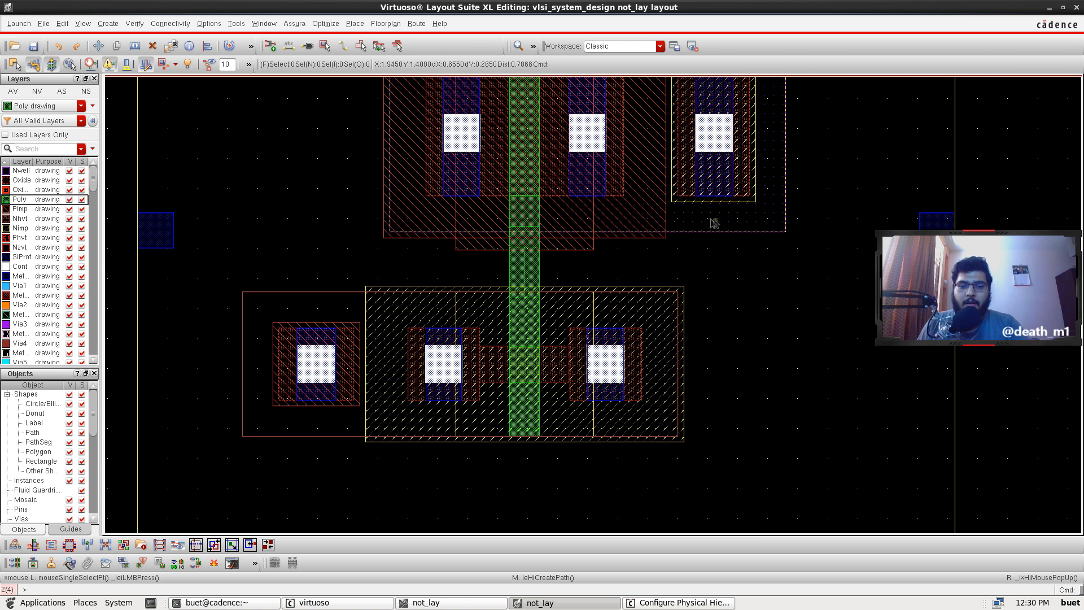
Step: Make Metal1 drawing the active layer and move the upper Metal1 pin slightly upward above the PMOS
scroll(621, 238, up, 4)
drag(536, 189, 537, 256)
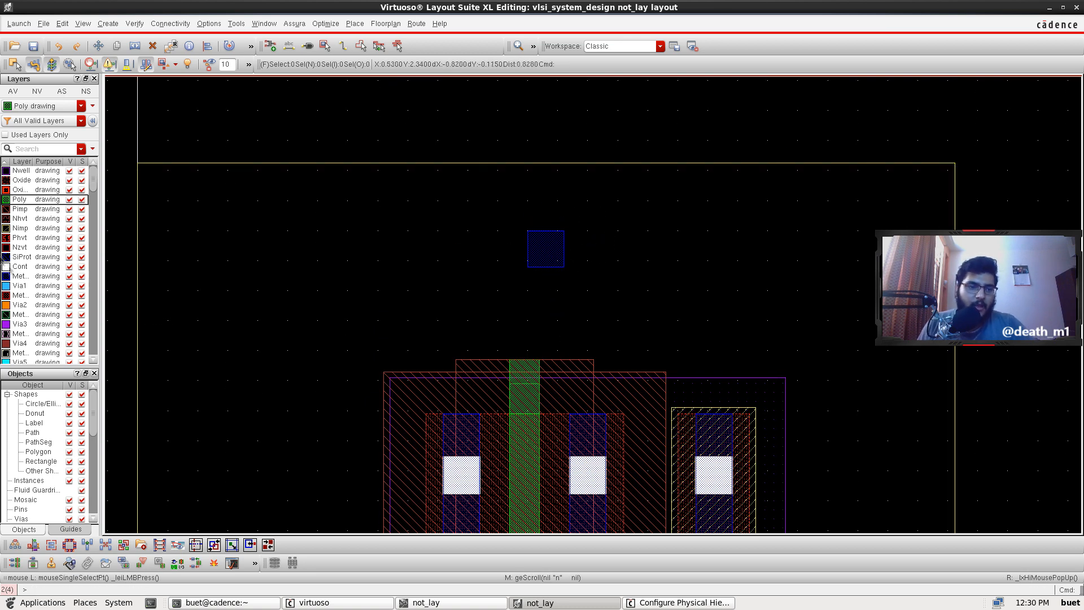
click(18, 275)
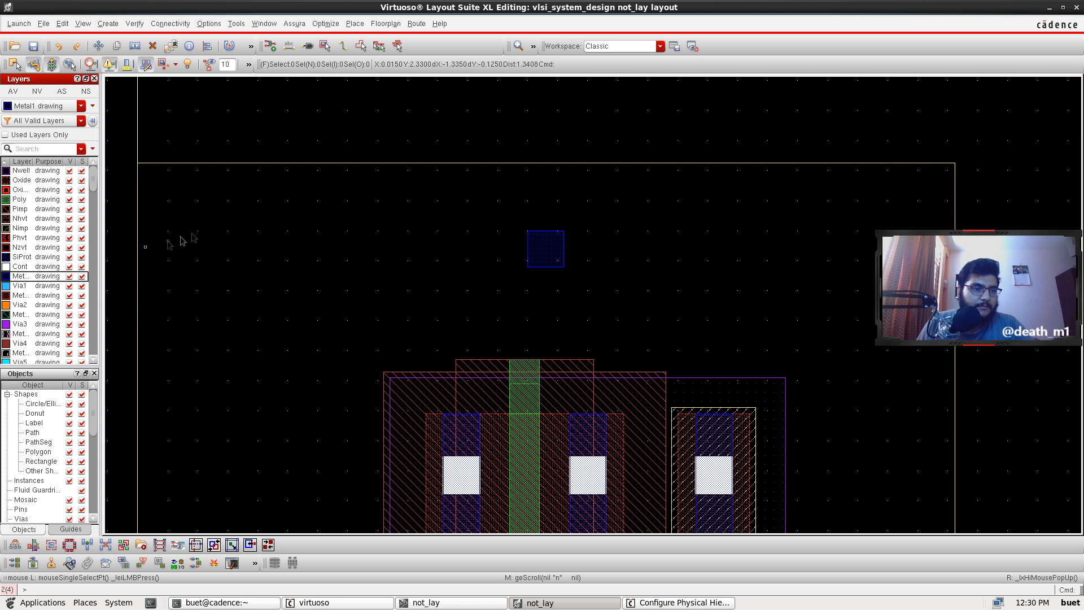
click(545, 248)
key(m)
click(544, 244)
key(Escape)
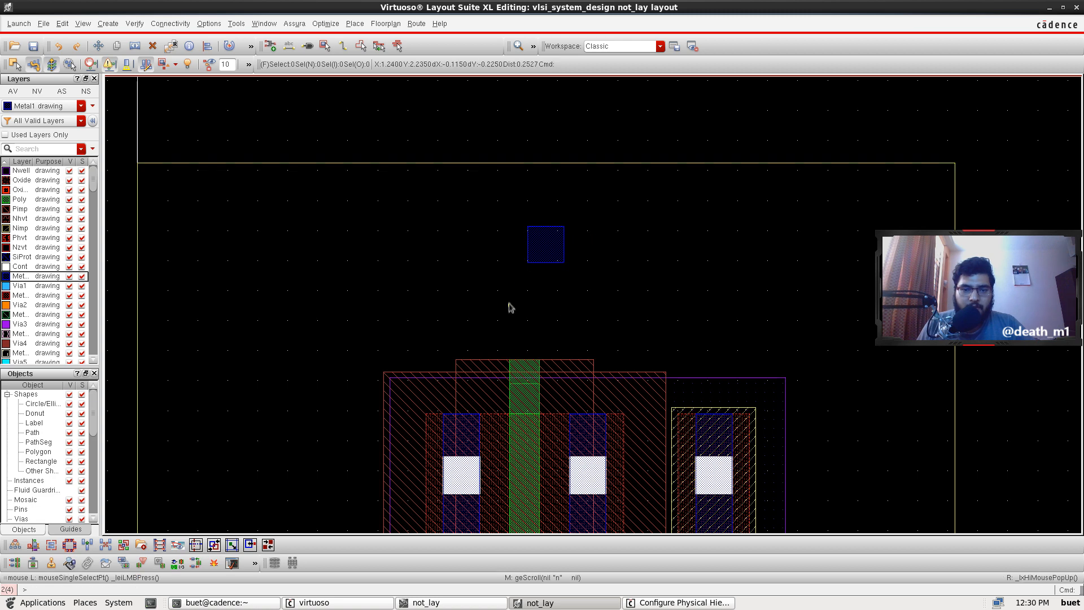
Step: Draw a horizontal Metal1 path about 1.57 long across the upper pin as the top rail, and leave the Path command
key(p)
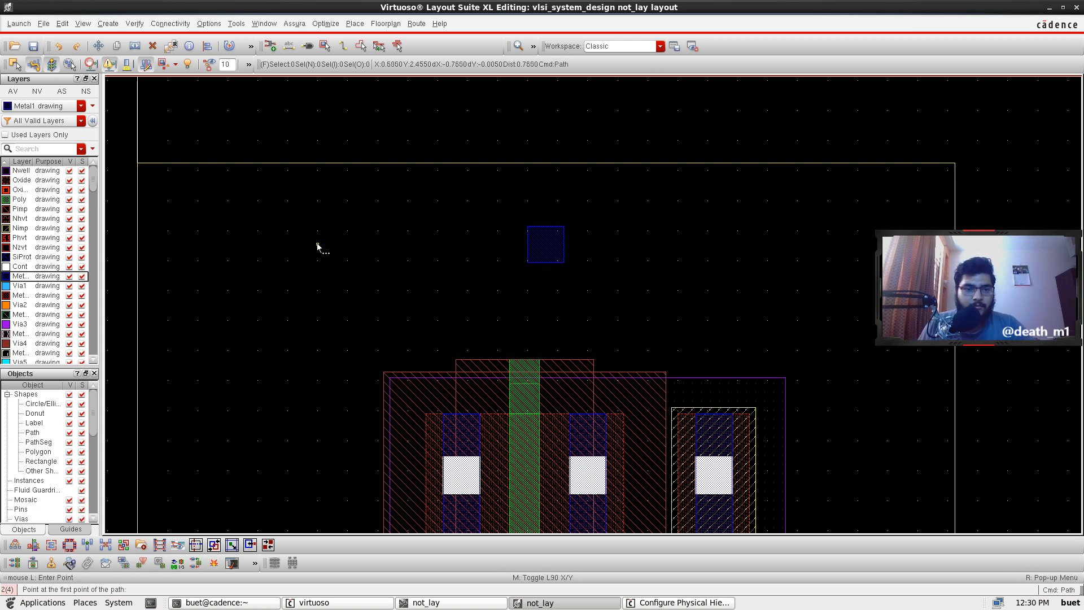
click(317, 245)
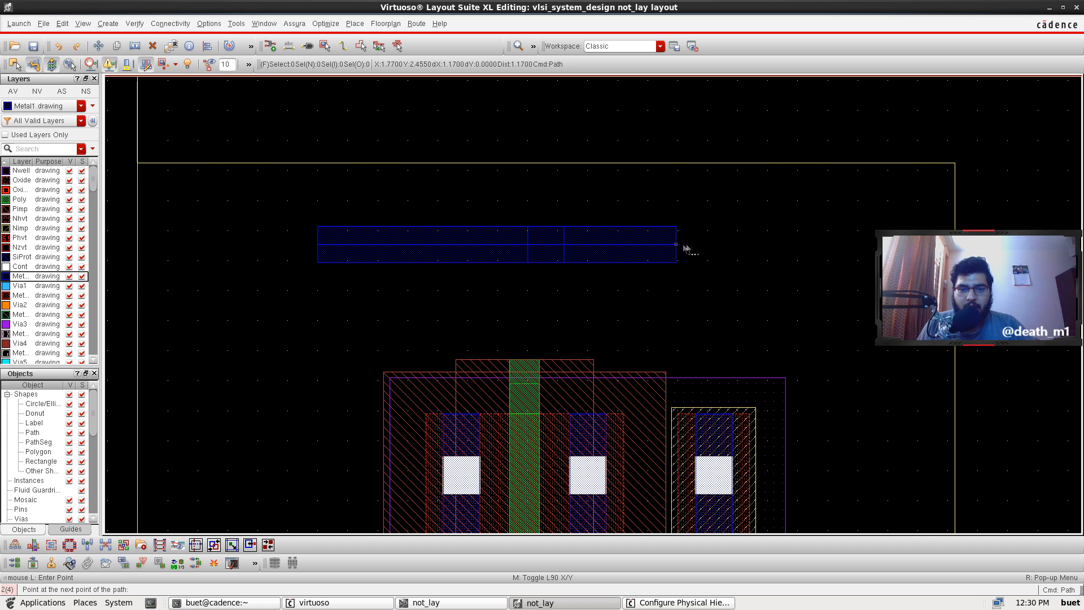
double_click(799, 251)
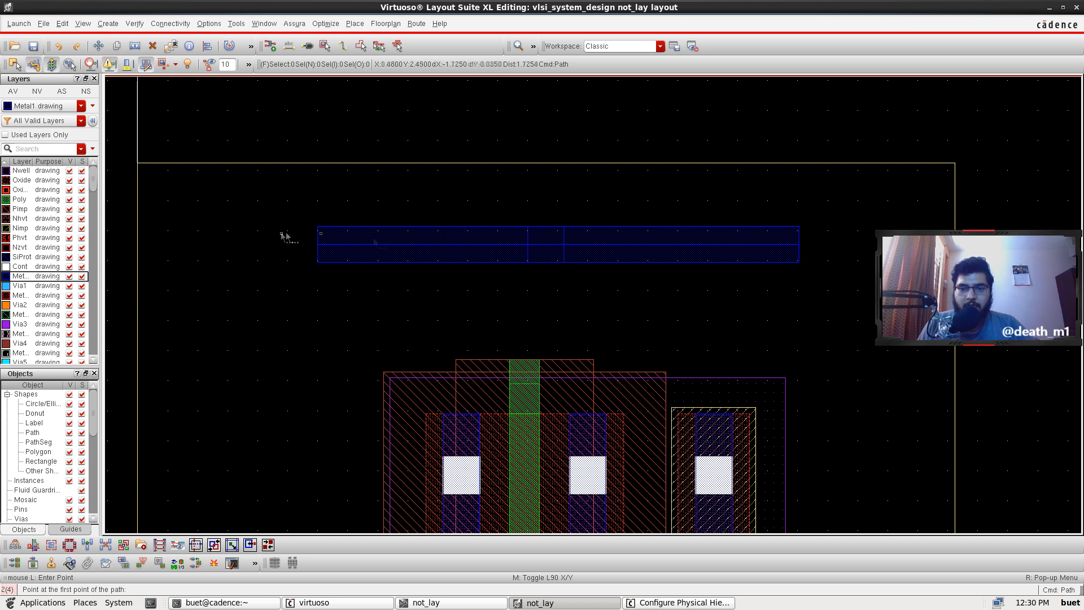
key(Escape)
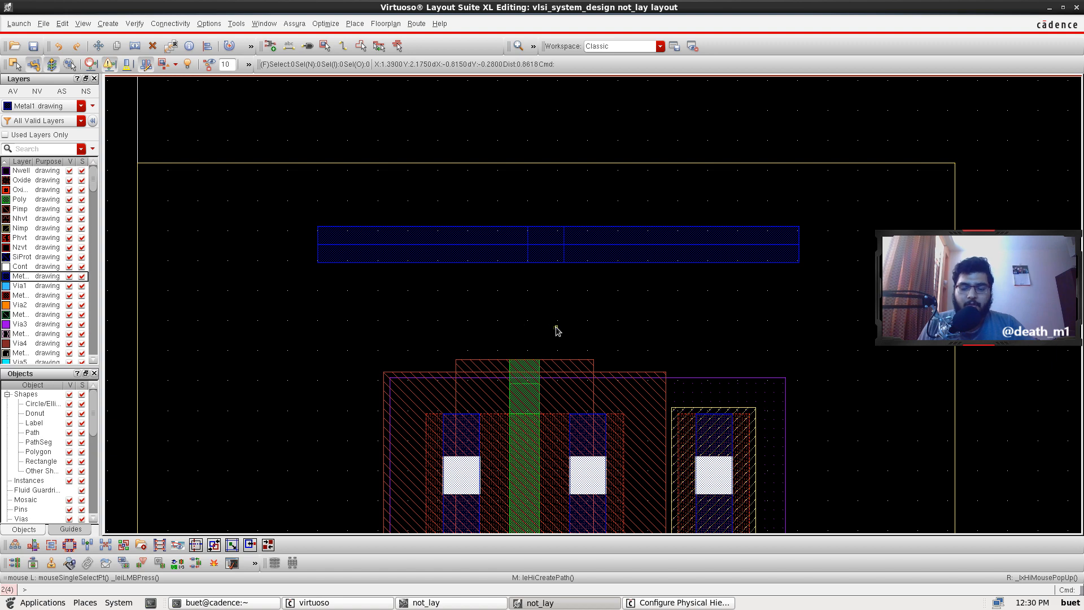
Step: Draw a vertical Metal1 path from the PMOS's left source/drain contact up into the top rail, and leave the Path command
scroll(558, 328, down, 2)
scroll(451, 252, up, 1)
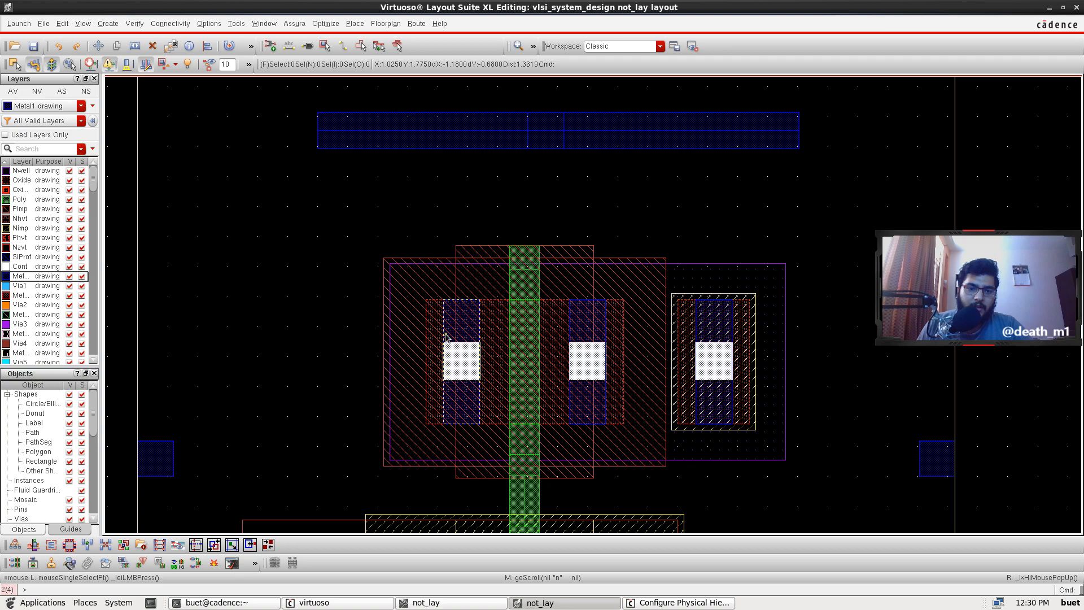
ctrl+scroll(456, 338, down, 1)
ctrl+scroll(450, 388, up, 2)
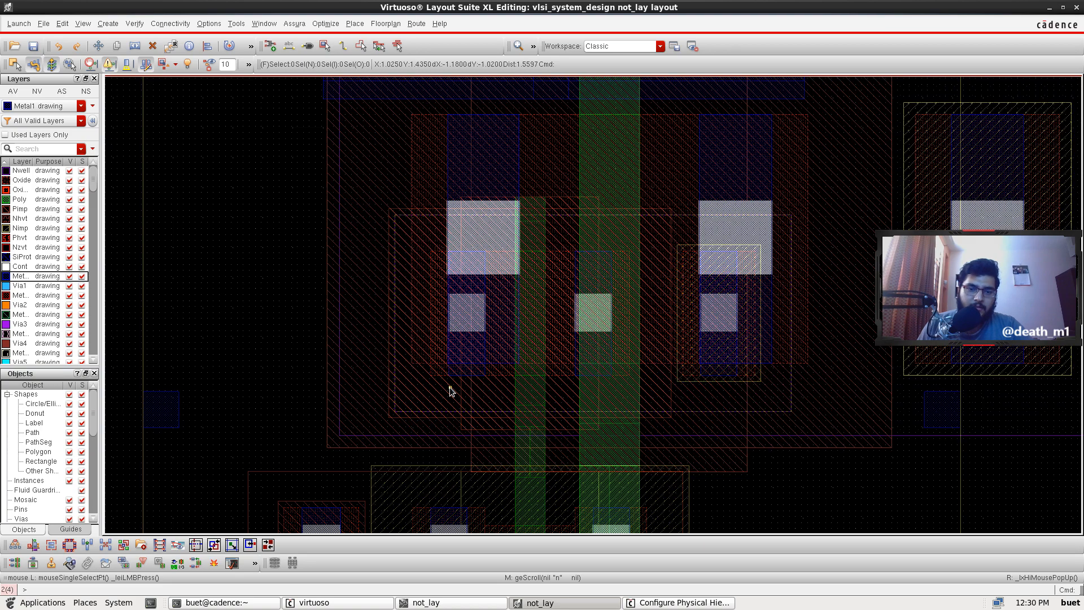
ctrl+scroll(508, 334, down, 1)
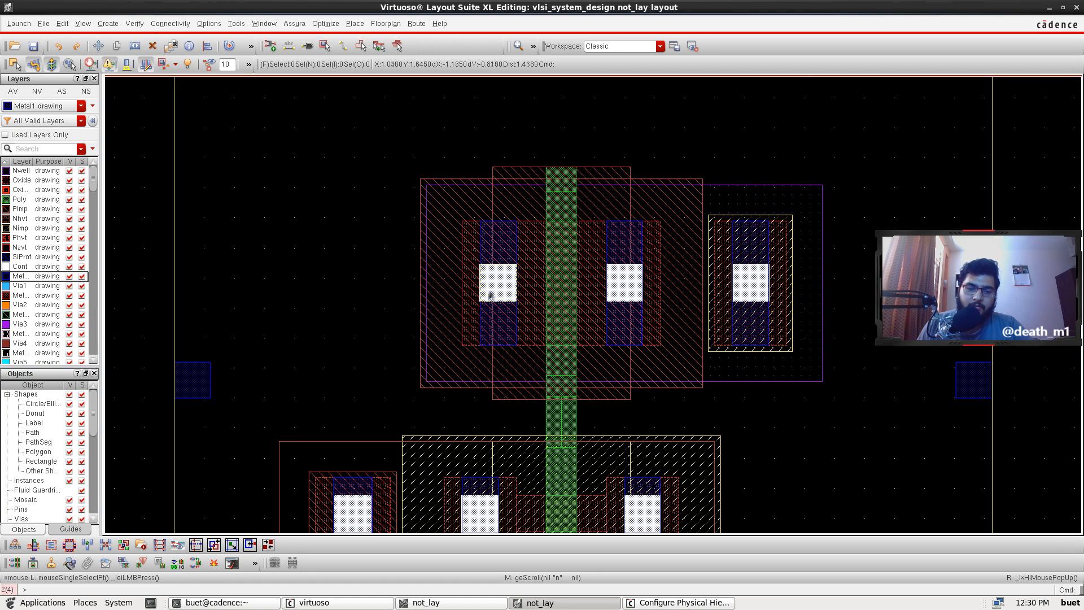
ctrl+scroll(492, 288, down, 1)
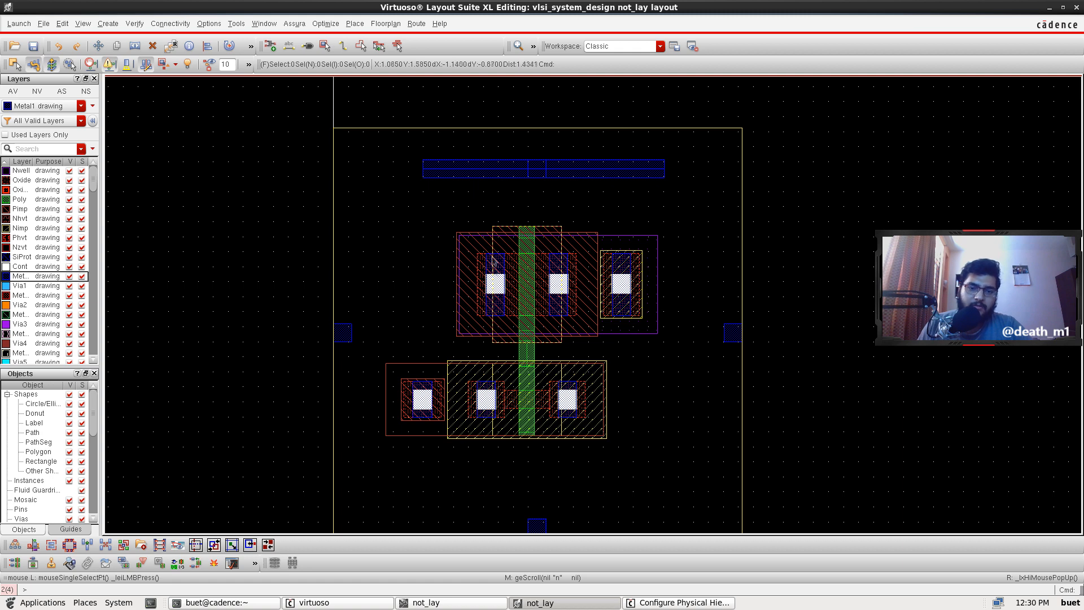
ctrl+scroll(490, 302, up, 1)
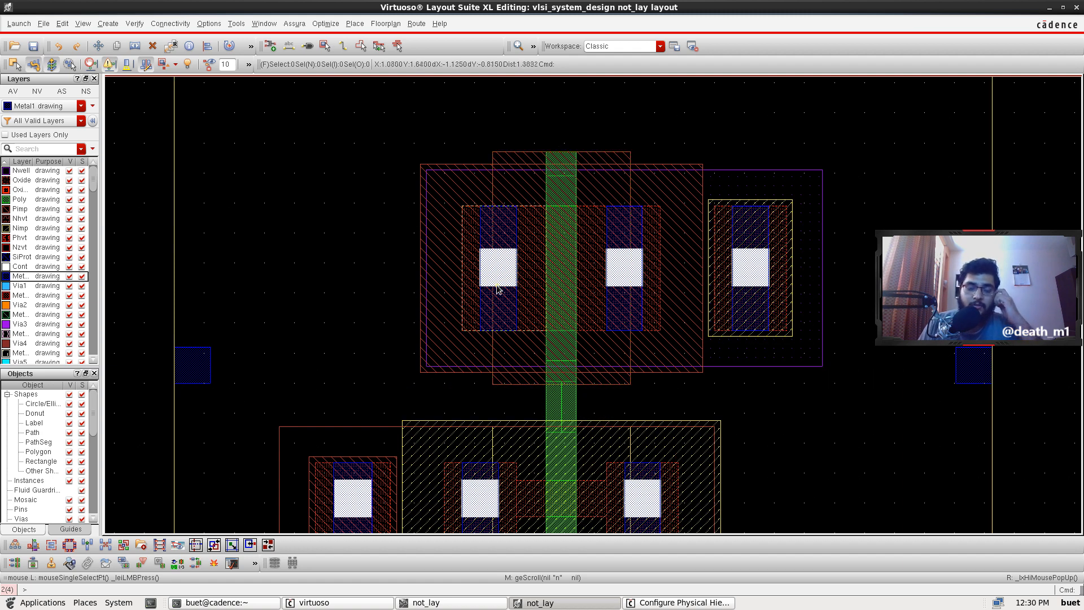
scroll(504, 270, up, 2)
key(p)
ctrl+scroll(495, 399, up, 3)
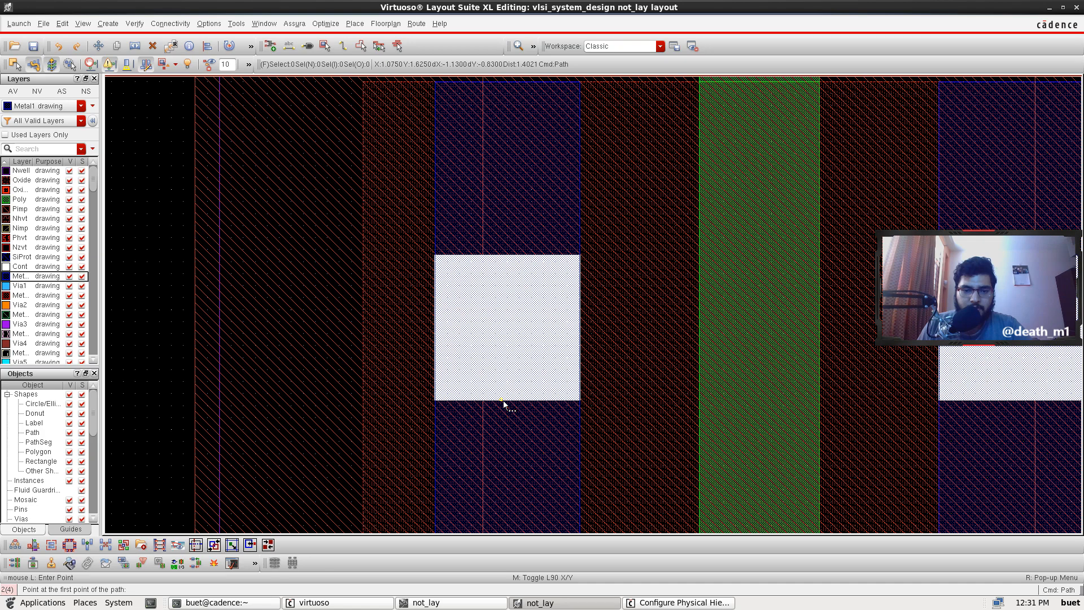
click(507, 402)
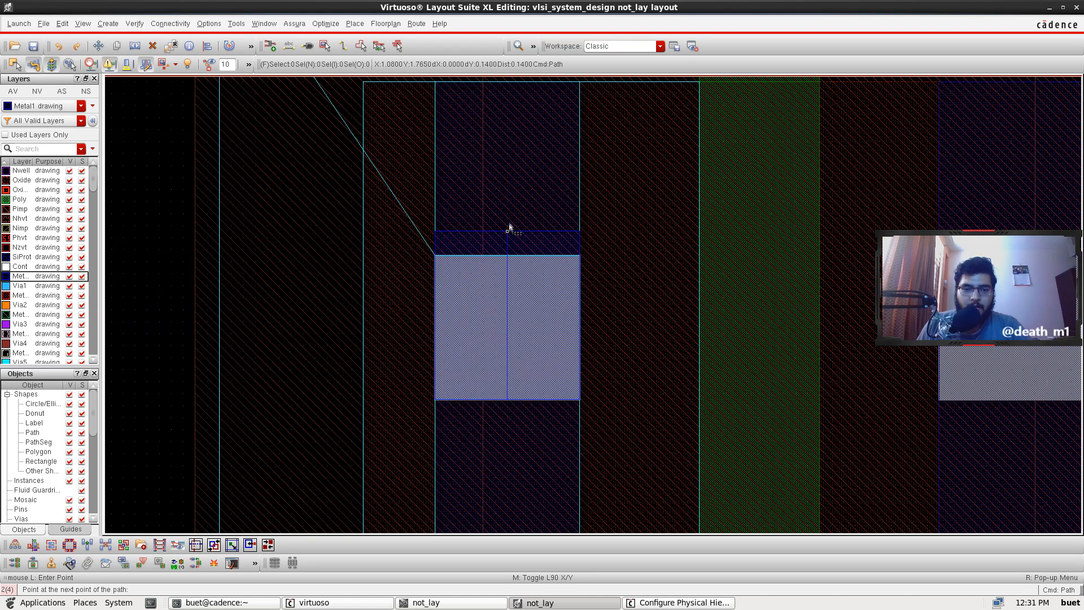
scroll(514, 209, up, 5)
scroll(515, 206, up, 3)
double_click(515, 206)
ctrl+scroll(551, 275, down, 5)
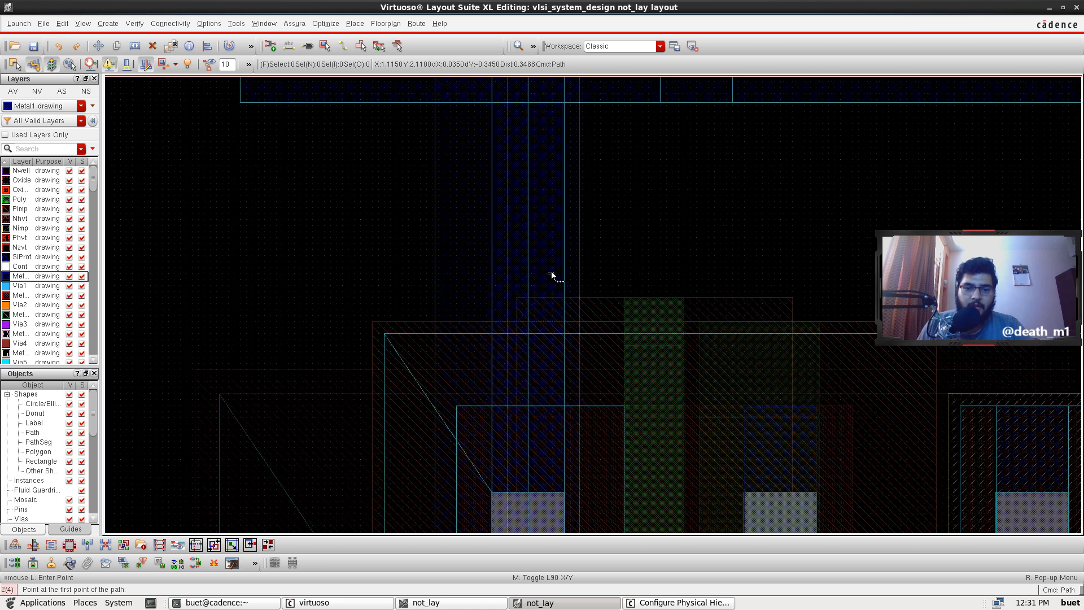
shift+scroll(600, 288, down, 1)
shift+scroll(490, 287, up, 1)
key(Escape)
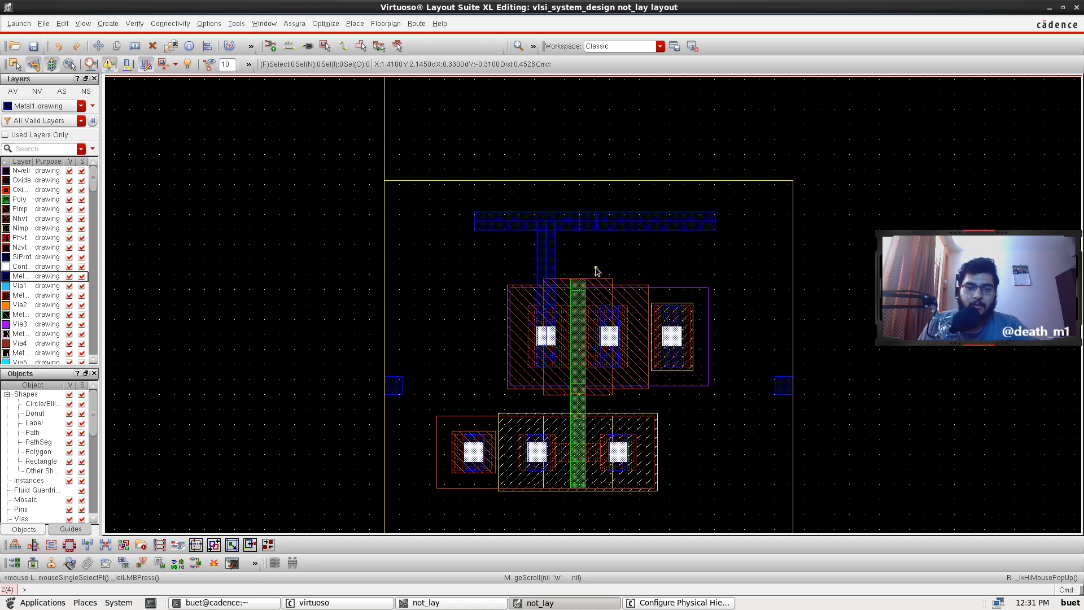
Step: Move the right Metal1 pin about 0.17 inward from the PR boundary's right edge and deselect it
scroll(597, 271, down, 2)
scroll(593, 310, up, 1)
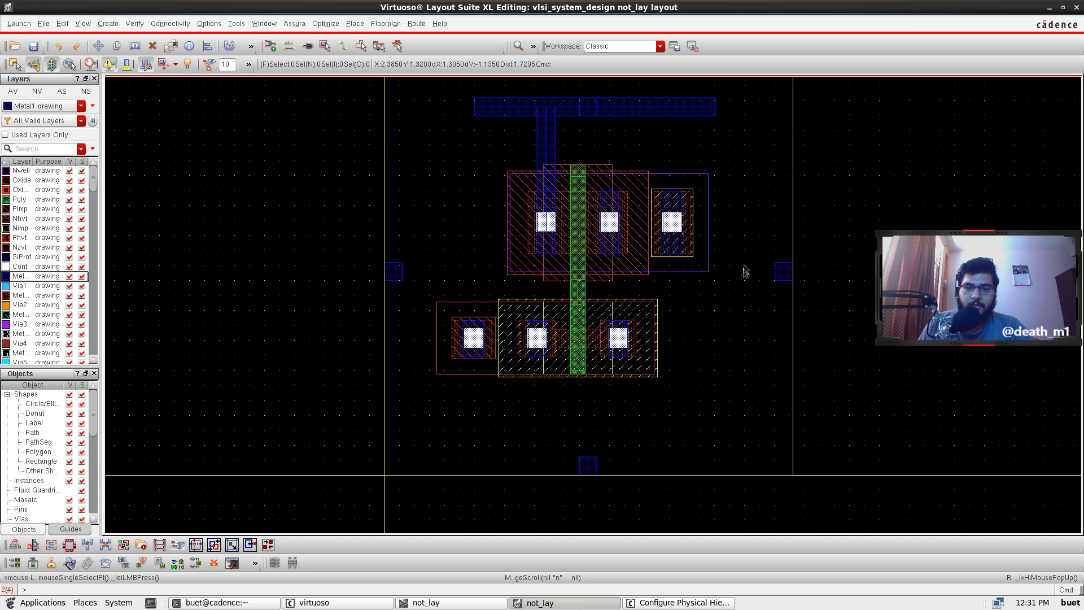
click(785, 274)
drag(782, 274, 756, 273)
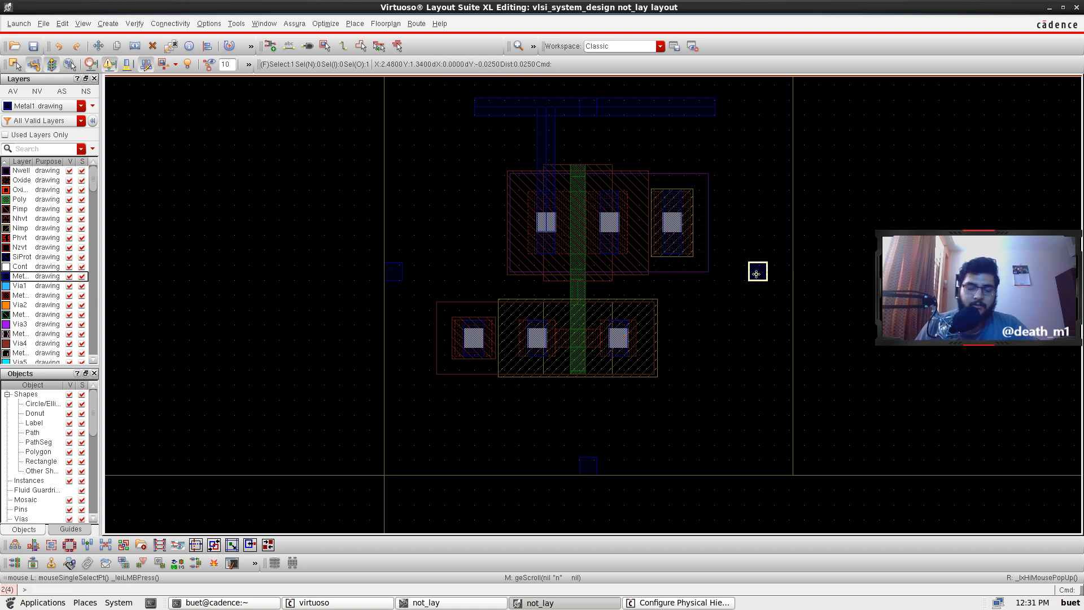
click(697, 360)
scroll(522, 344, up, 1)
scroll(420, 299, down, 1)
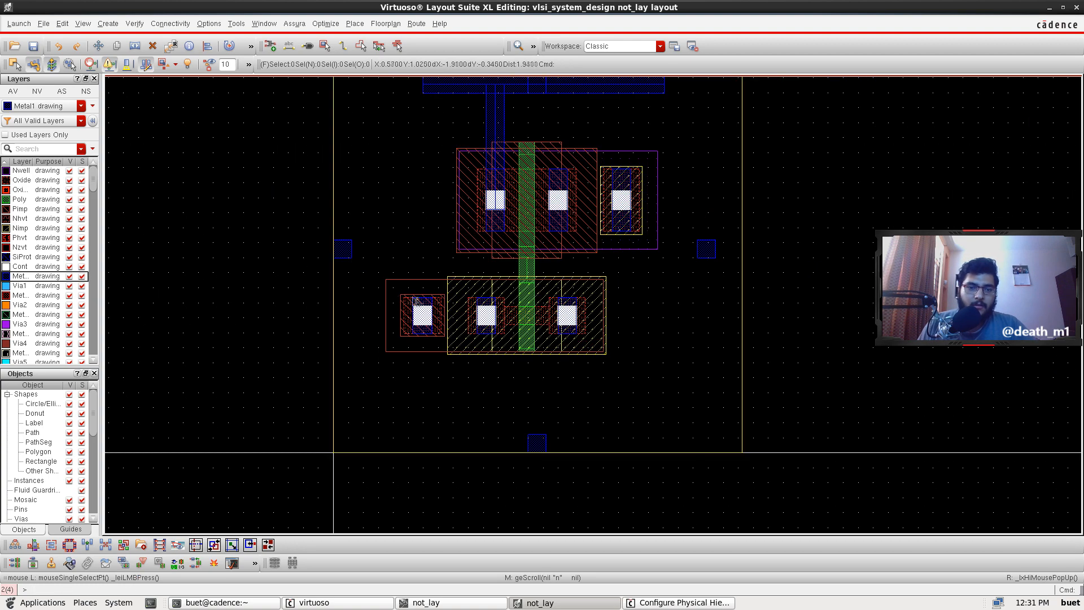
Step: Move the left Metal1 pin about 0.22 inward from the PR boundary's left edge and deselect it
click(342, 248)
drag(342, 248, 376, 249)
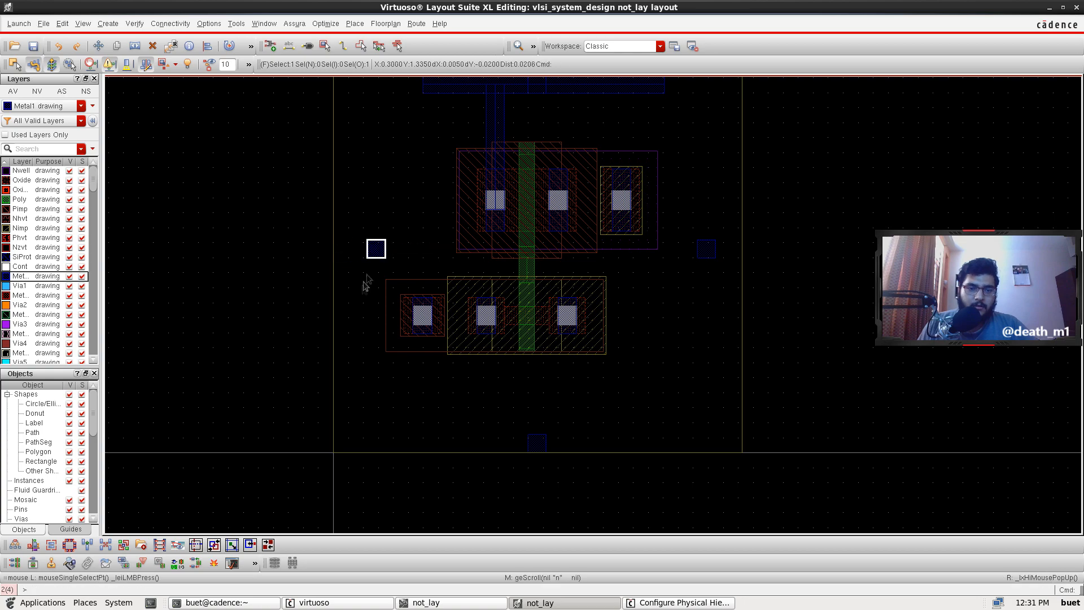
click(371, 271)
scroll(376, 261, up, 2)
scroll(374, 261, down, 2)
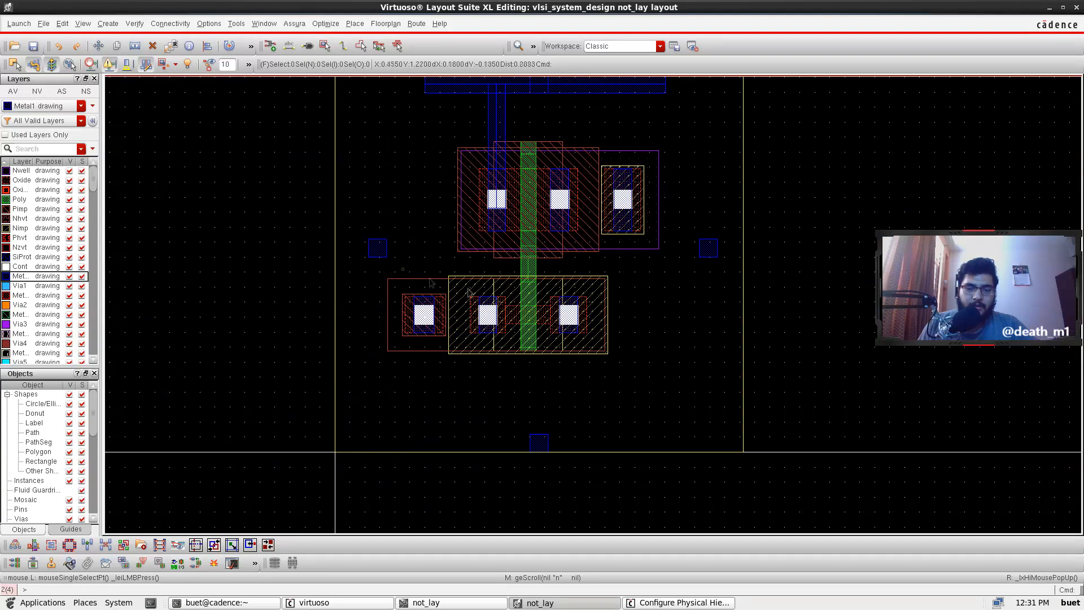
Step: Move the lower Metal1 pin up from the PR boundary's bottom edge towards the NMOS and deselect it
scroll(429, 260, up, 1)
scroll(475, 221, down, 2)
scroll(459, 229, up, 2)
scroll(476, 238, down, 2)
scroll(475, 238, up, 2)
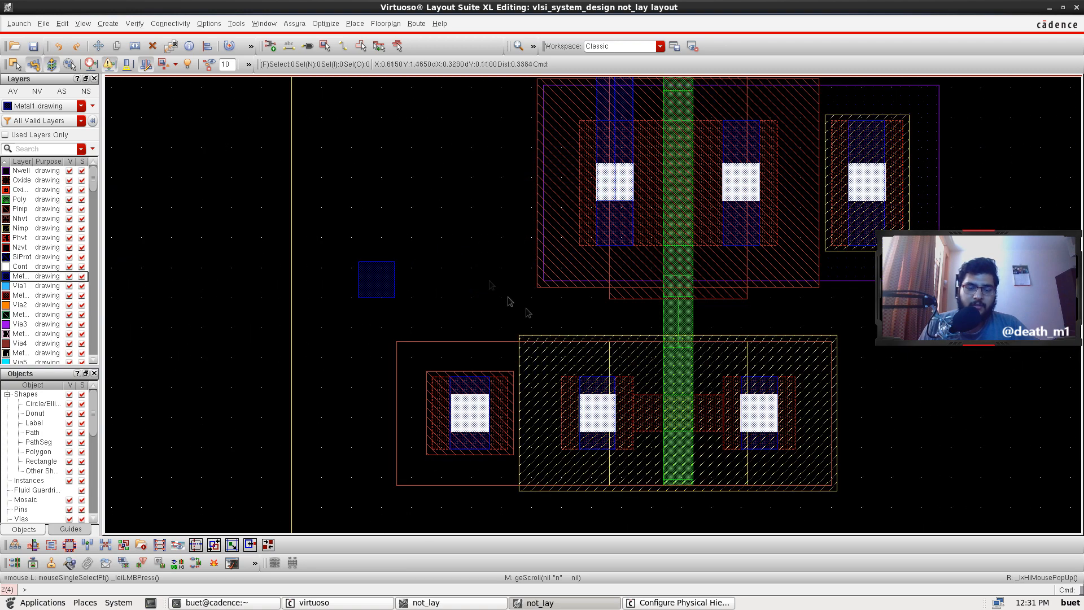
scroll(568, 330, down, 2)
click(601, 414)
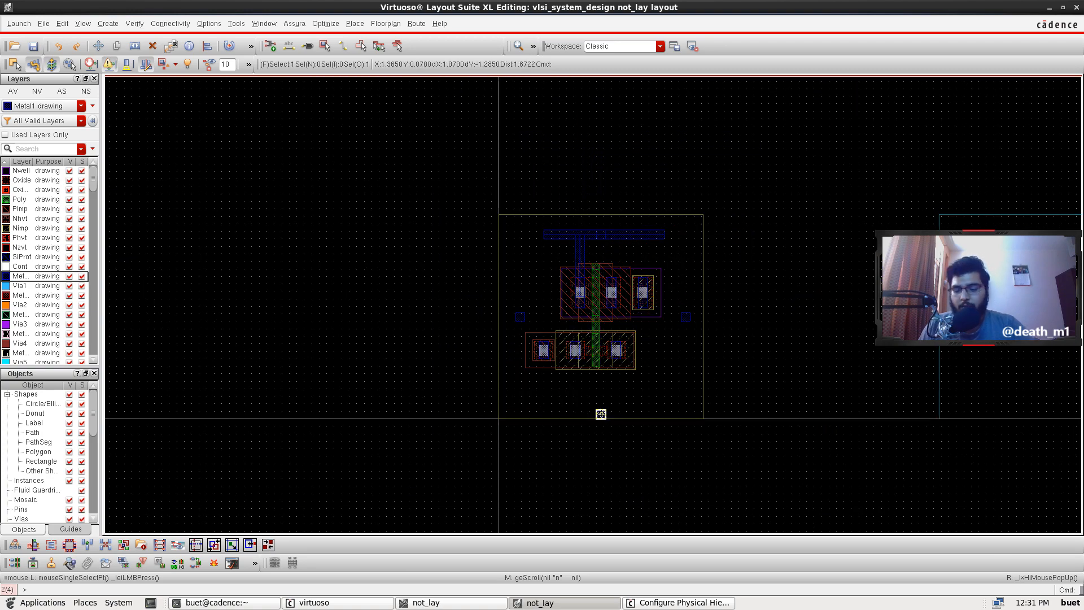
scroll(600, 413, up, 3)
drag(600, 411, 599, 244)
scroll(593, 244, down, 3)
scroll(607, 218, up, 1)
click(475, 250)
Step: Nudge the lower Metal1 pin slightly further up beneath the NMOS
scroll(469, 252, up, 2)
scroll(473, 254, down, 2)
scroll(469, 244, up, 1)
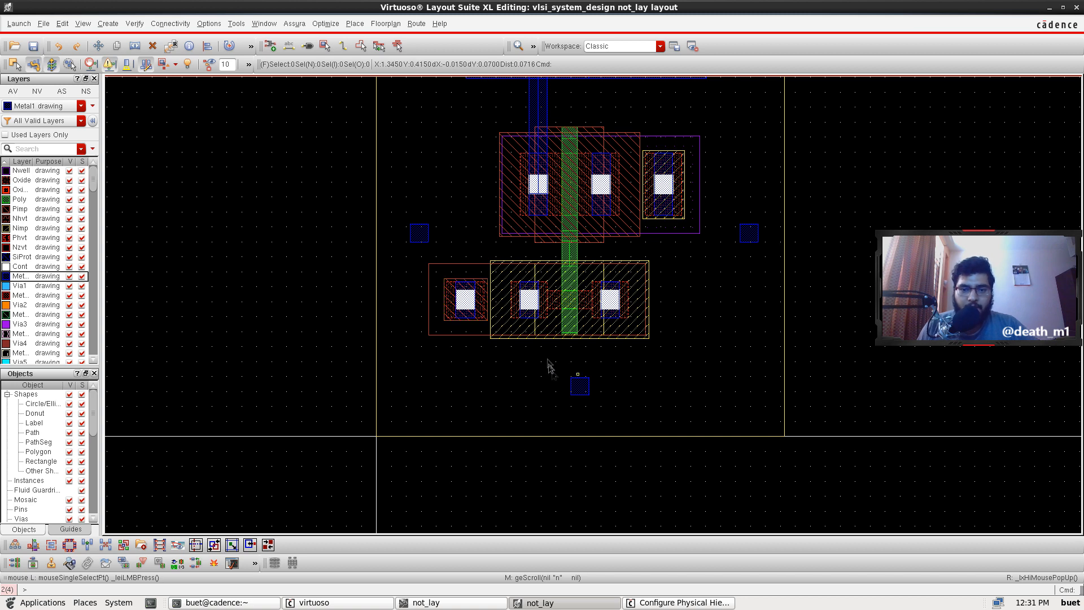
scroll(550, 370, up, 3)
click(610, 402)
mouse_move(587, 394)
mouse_down()
mouse_move(592, 370)
mouse_move(588, 385)
mouse_up()
scroll(568, 337, down, 2)
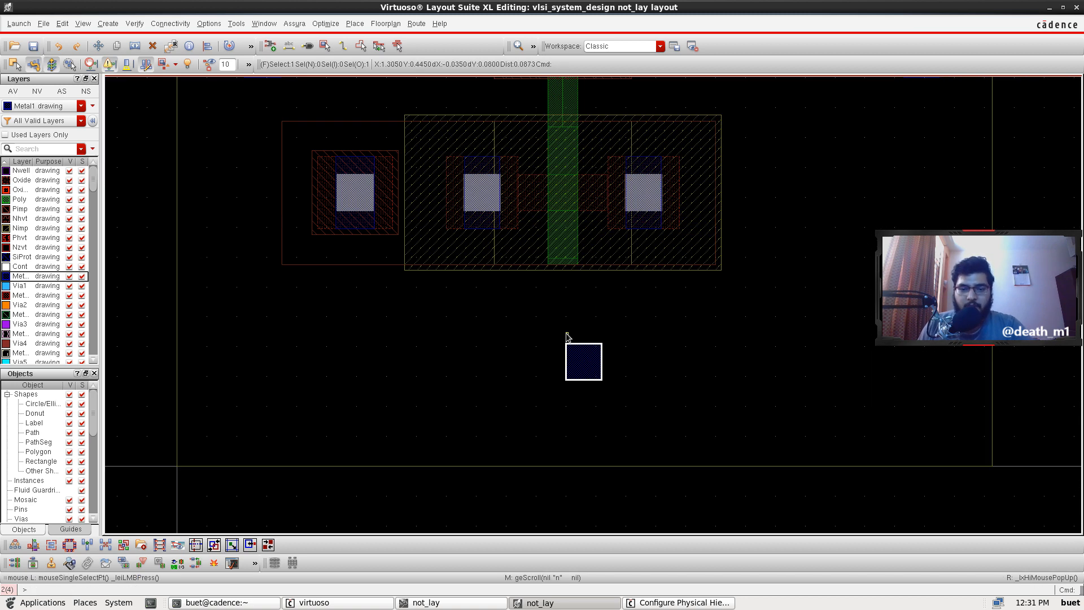
Step: Draw a horizontal Metal1 path about 1.8 long across the lower pin as the bottom rail, leave the Path command, and deselect the pin
key(p)
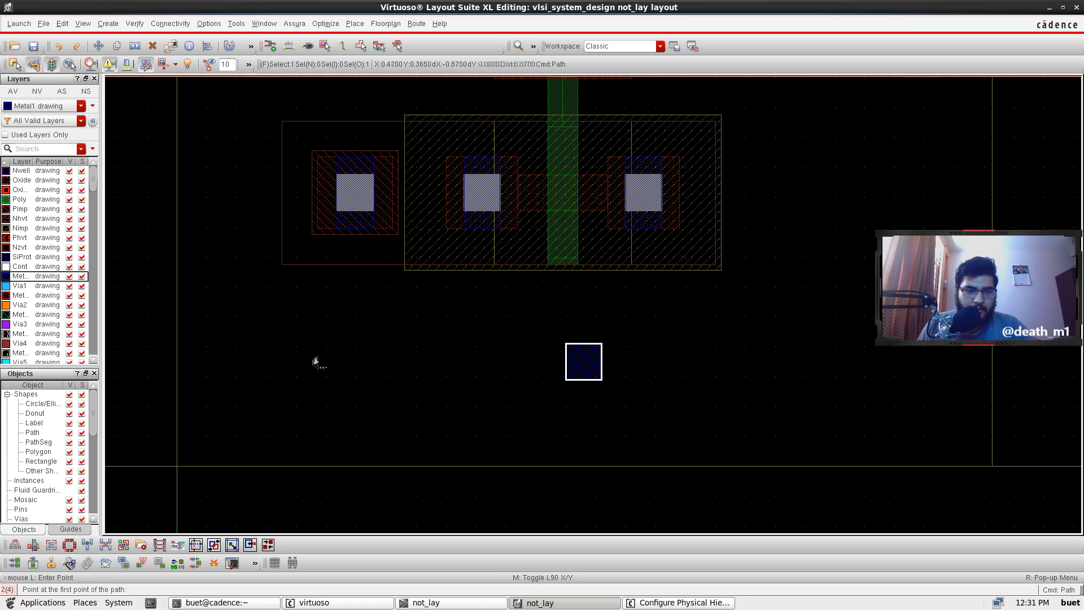
click(286, 362)
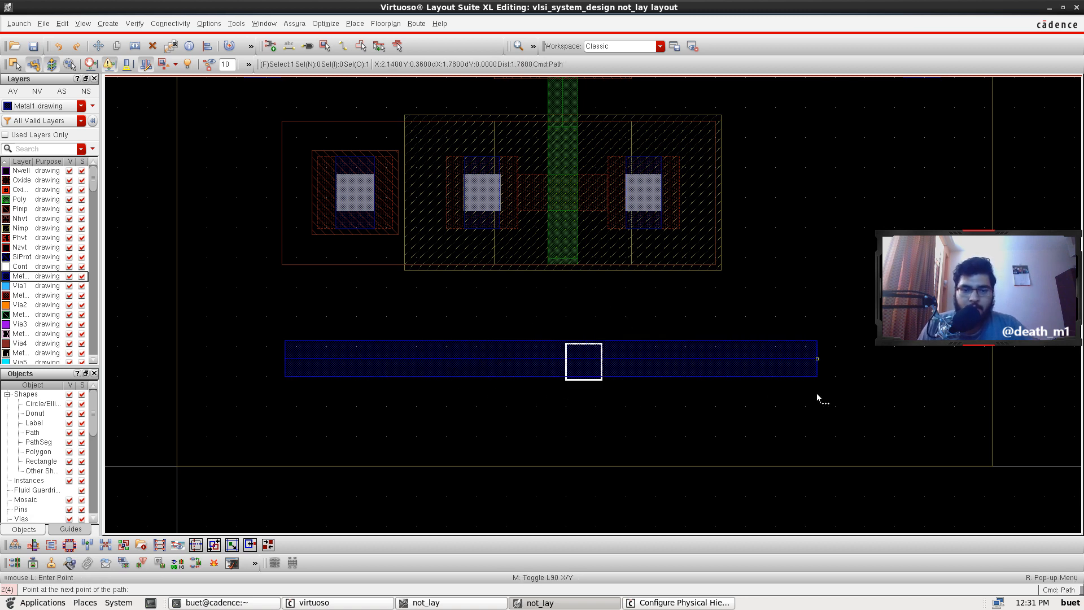
double_click(825, 395)
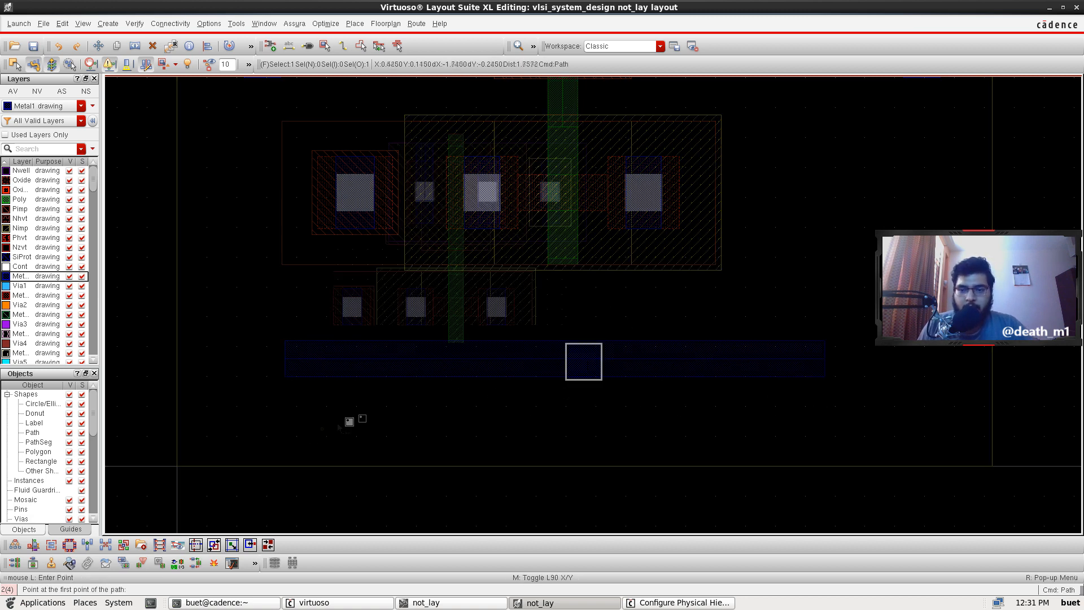
scroll(339, 427, down, 1)
scroll(358, 405, up, 3)
click(655, 443)
key(Escape)
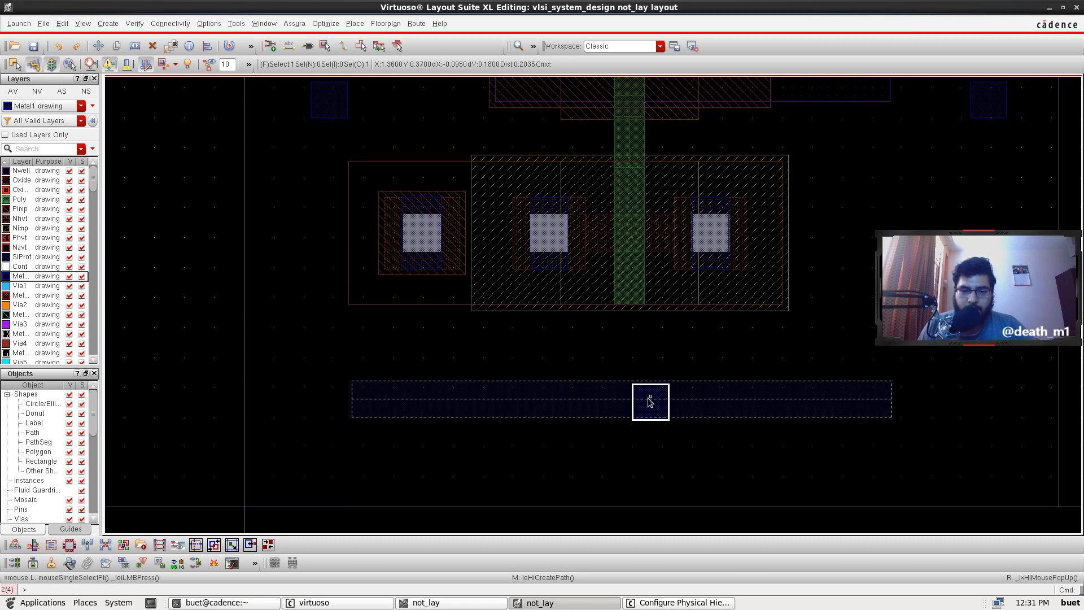
scroll(650, 400, up, 2)
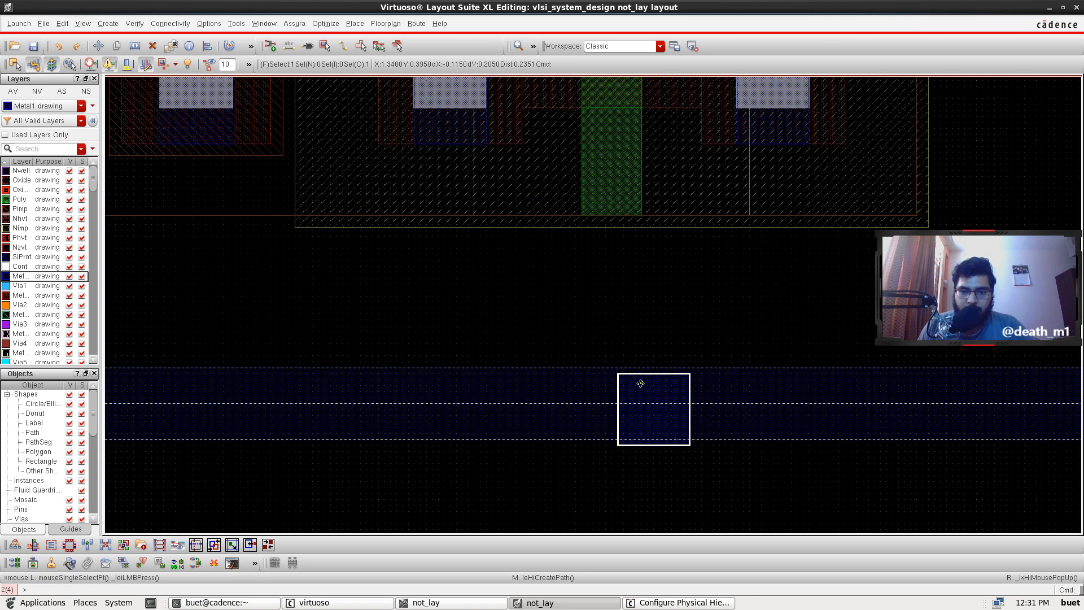
click(587, 460)
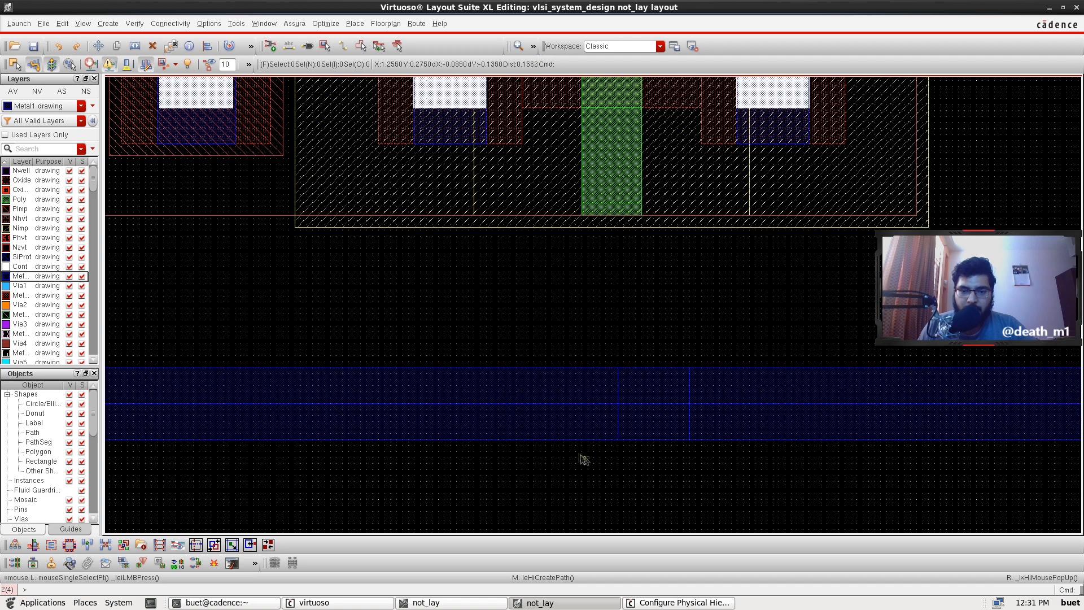
Step: Make Poly drawing the active layer for work around the joined PMOS and NMOS gate
scroll(327, 282, down, 4)
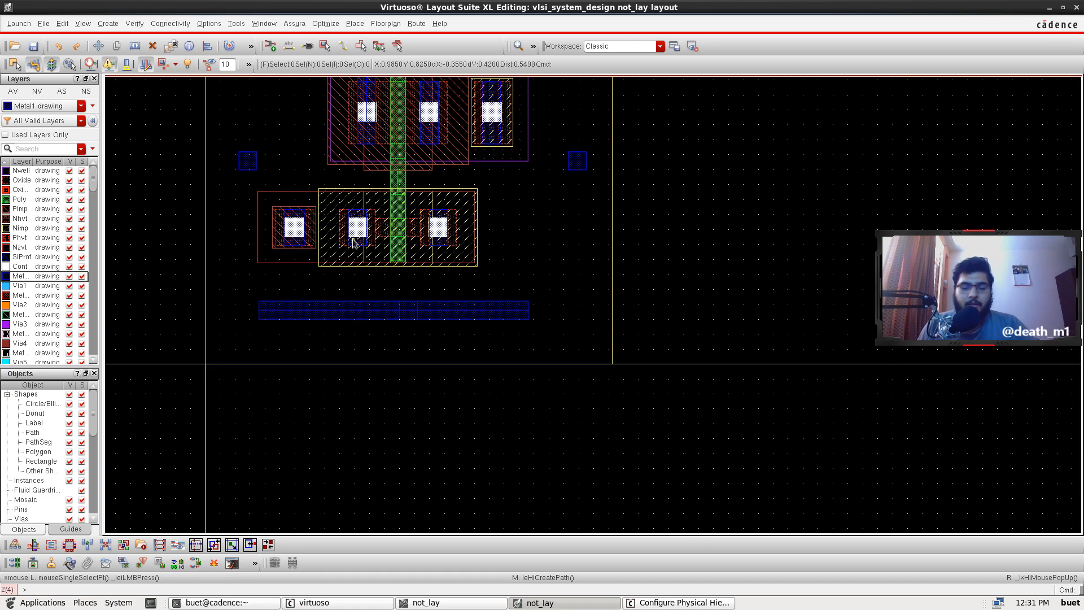
scroll(362, 215, up, 2)
scroll(371, 188, down, 1)
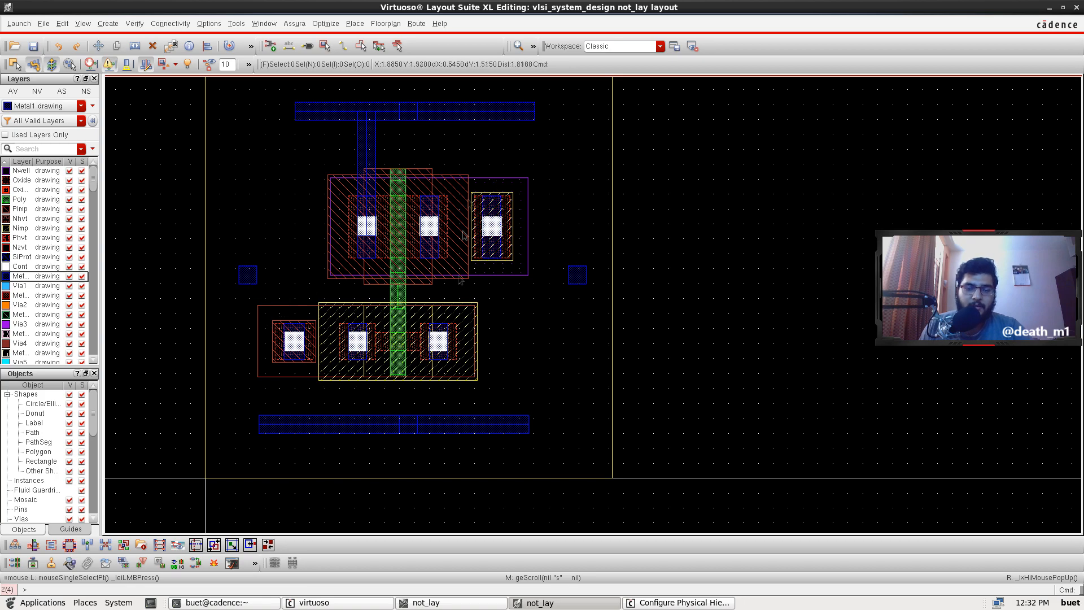
ctrl+scroll(237, 295, up, 2)
ctrl+scroll(268, 216, down, 1)
ctrl+scroll(268, 216, down, 1)
ctrl+scroll(268, 216, up, 1)
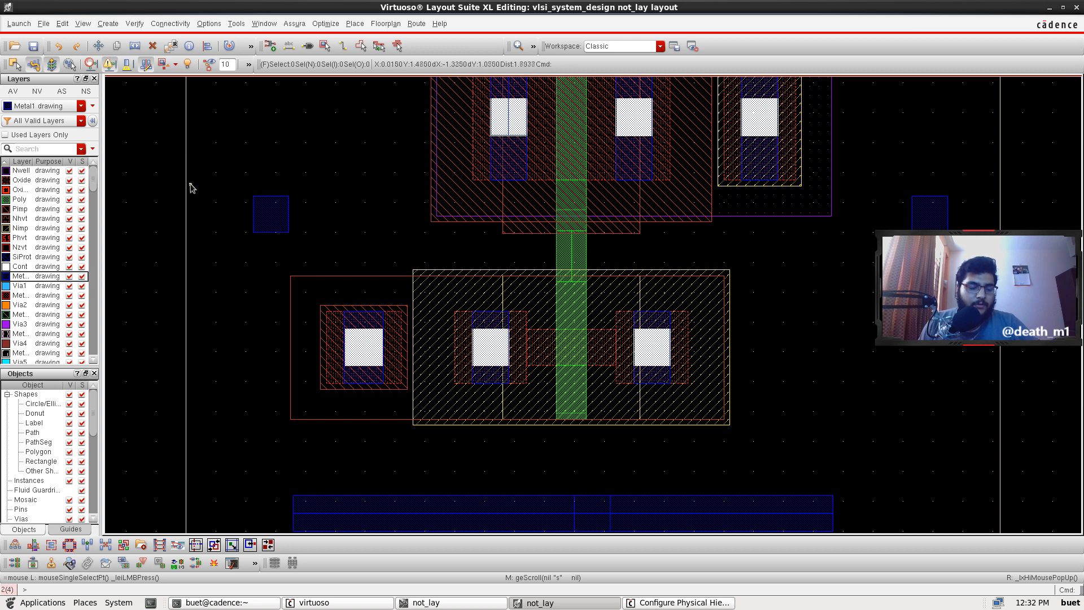
click(17, 199)
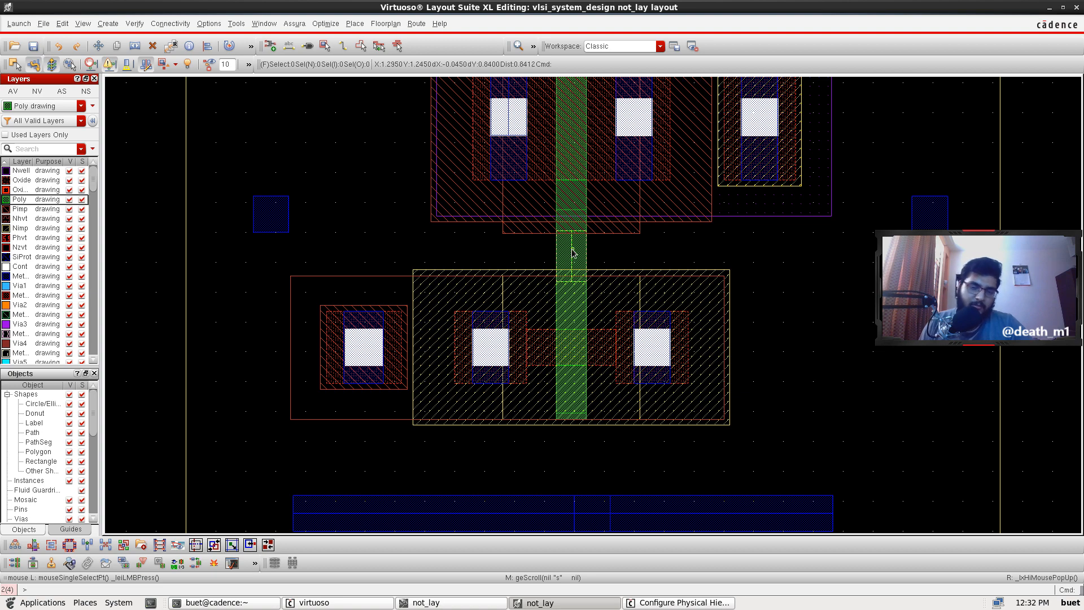
Step: Draw an L-shaped Poly path from the gate between the transistors, about 0.63 left and 0.5 up
ctrl+scroll(572, 252, up, 2)
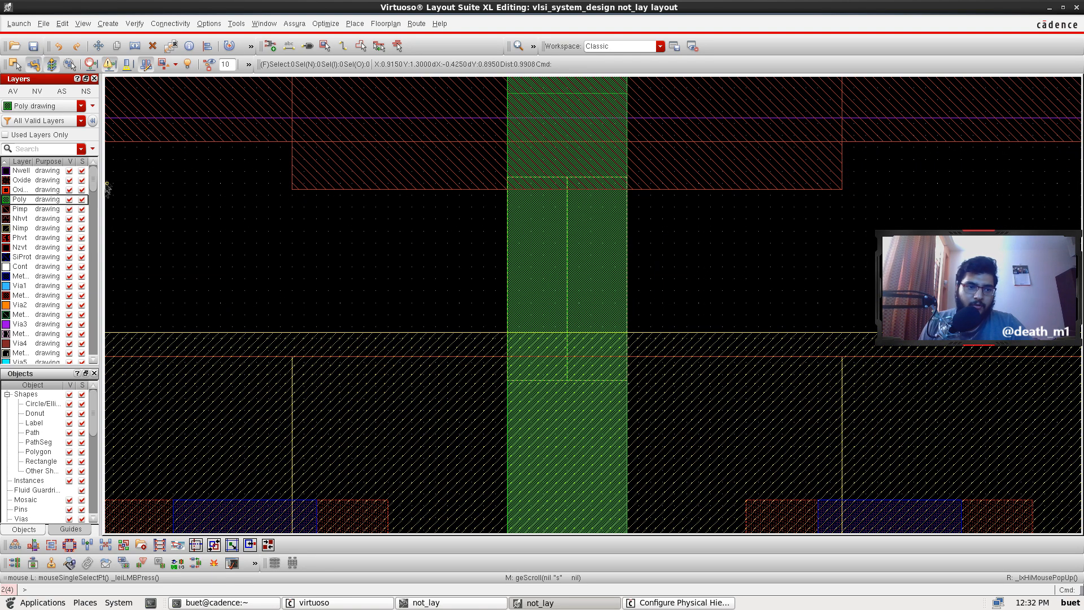
click(568, 262)
click(390, 255)
ctrl+scroll(371, 249, down, 2)
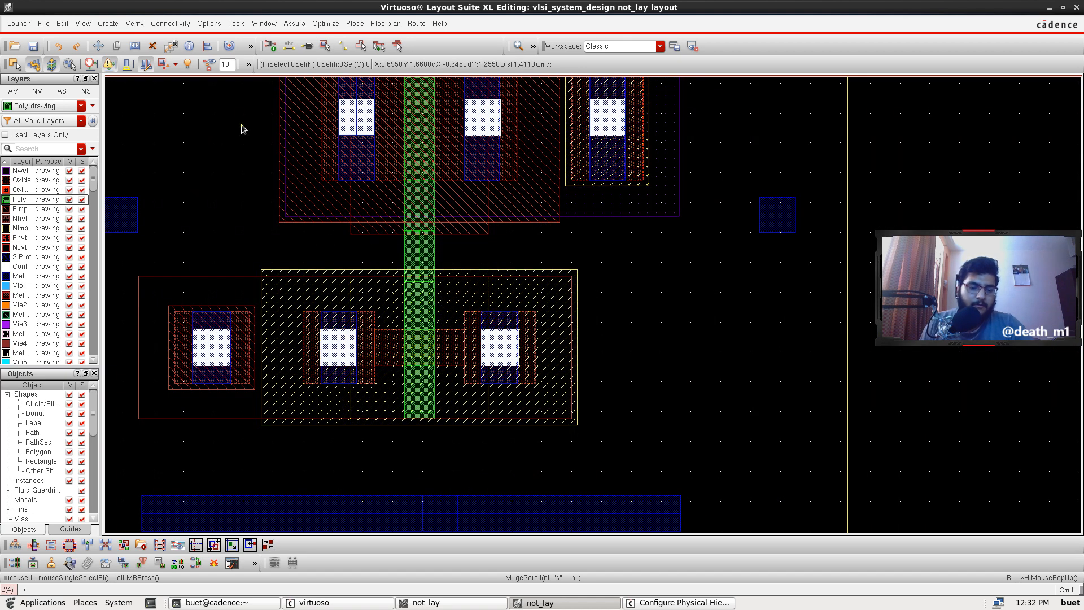
key(p)
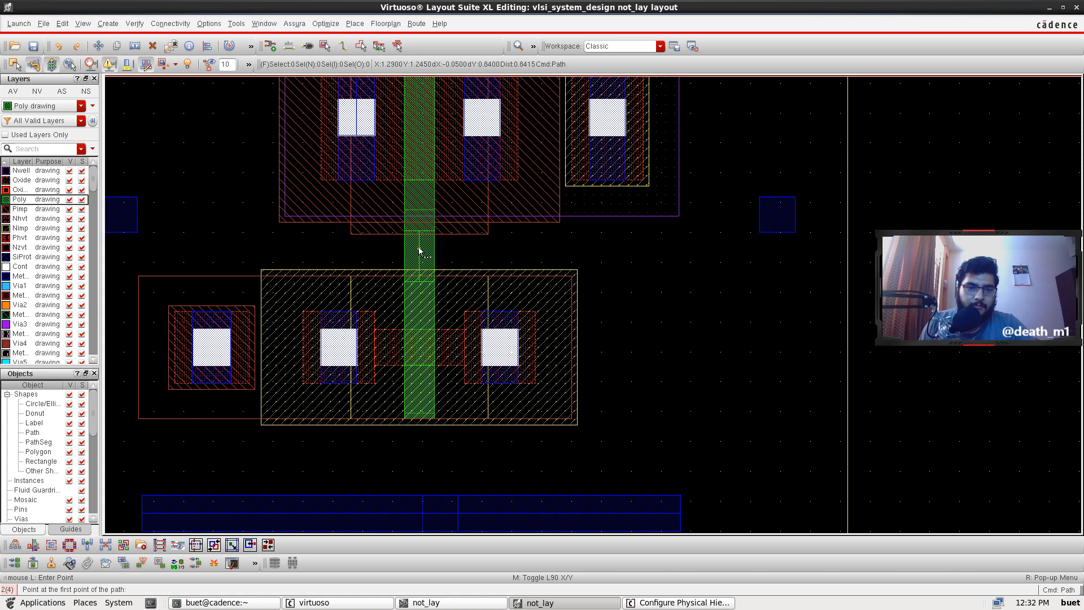
click(419, 251)
click(230, 249)
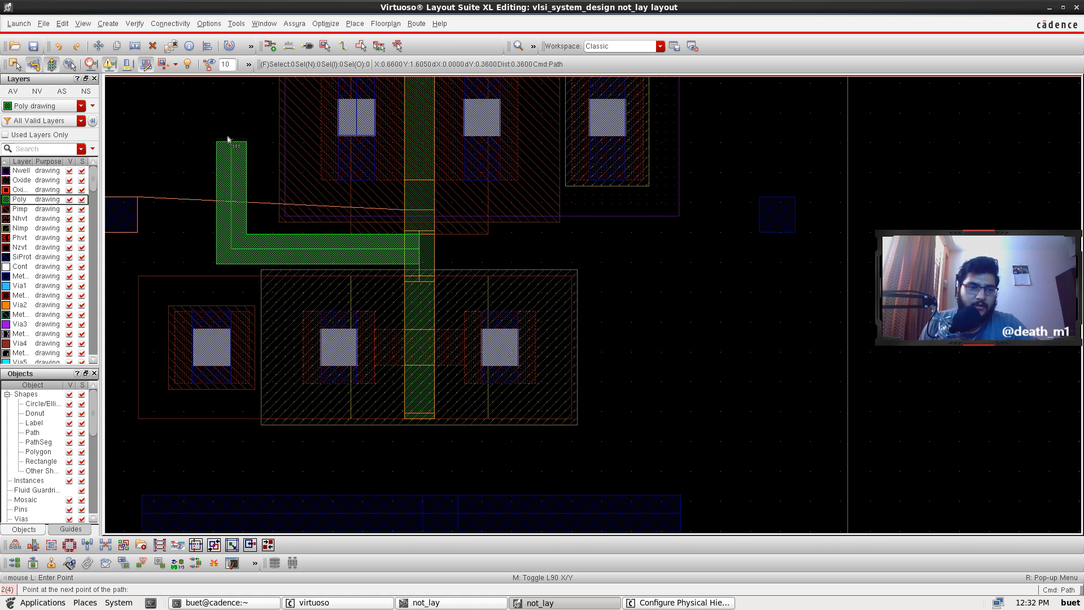
double_click(230, 100)
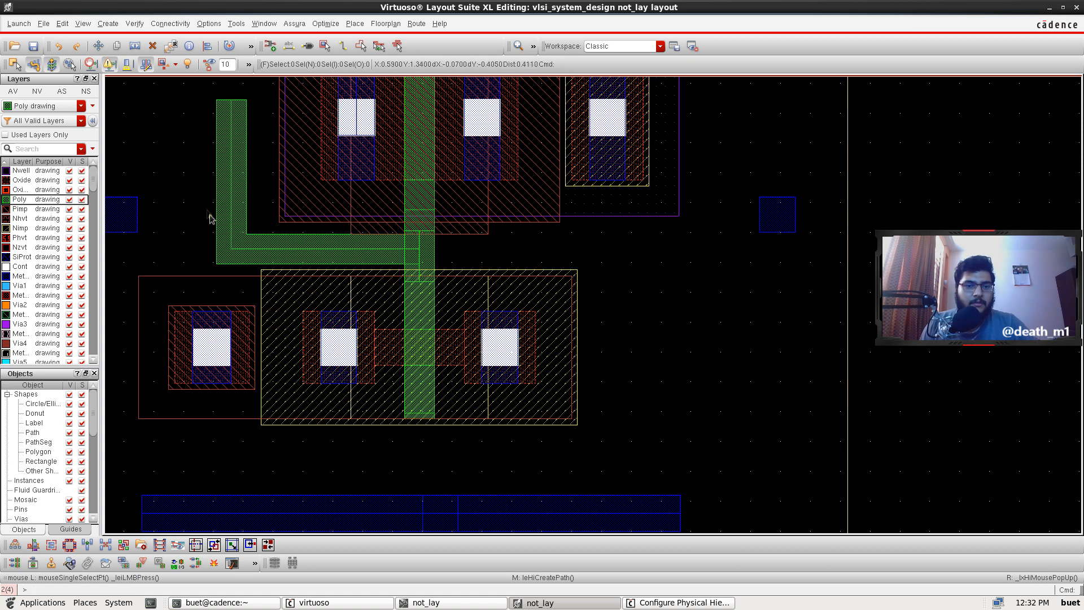
Step: Place a single M1_POv via against the outer left edge of the Poly path's vertical arm
scroll(192, 186, left, 1)
ctrl+scroll(414, 178, up, 2)
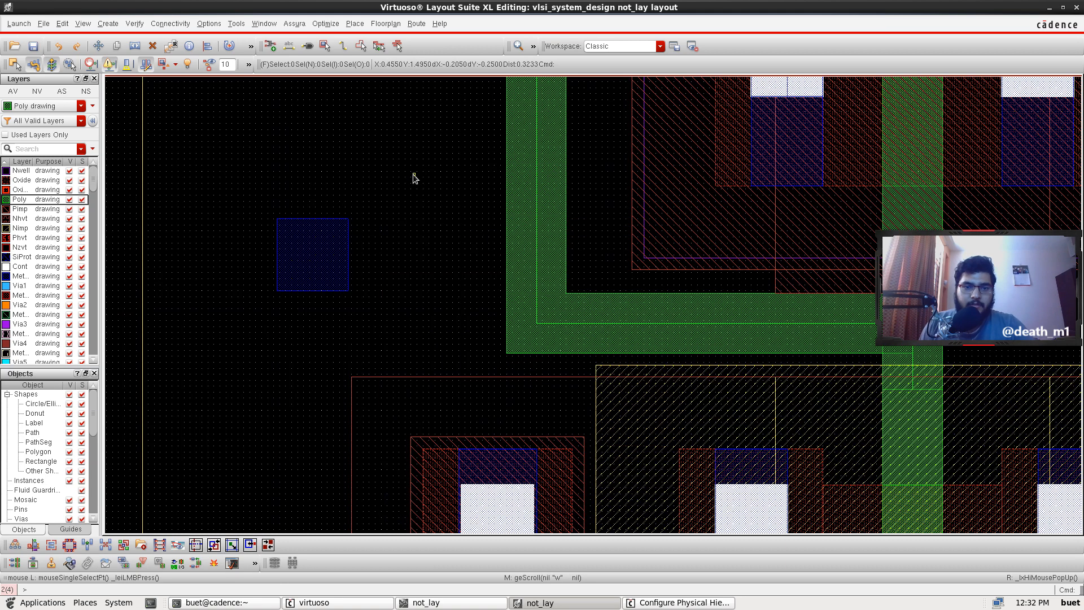
click(170, 24)
mouse_move(108, 24)
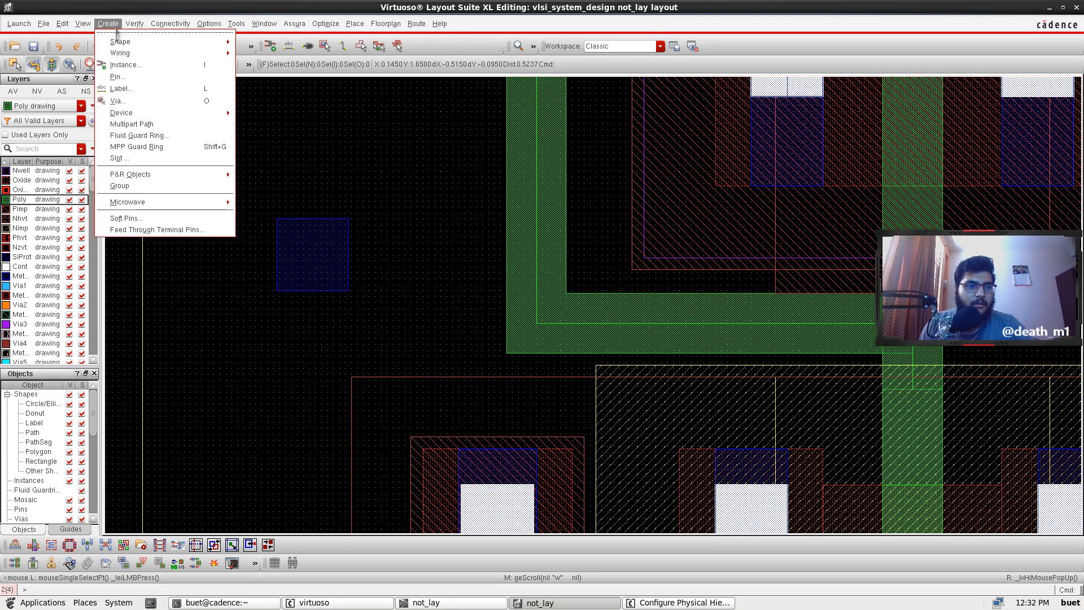
click(118, 101)
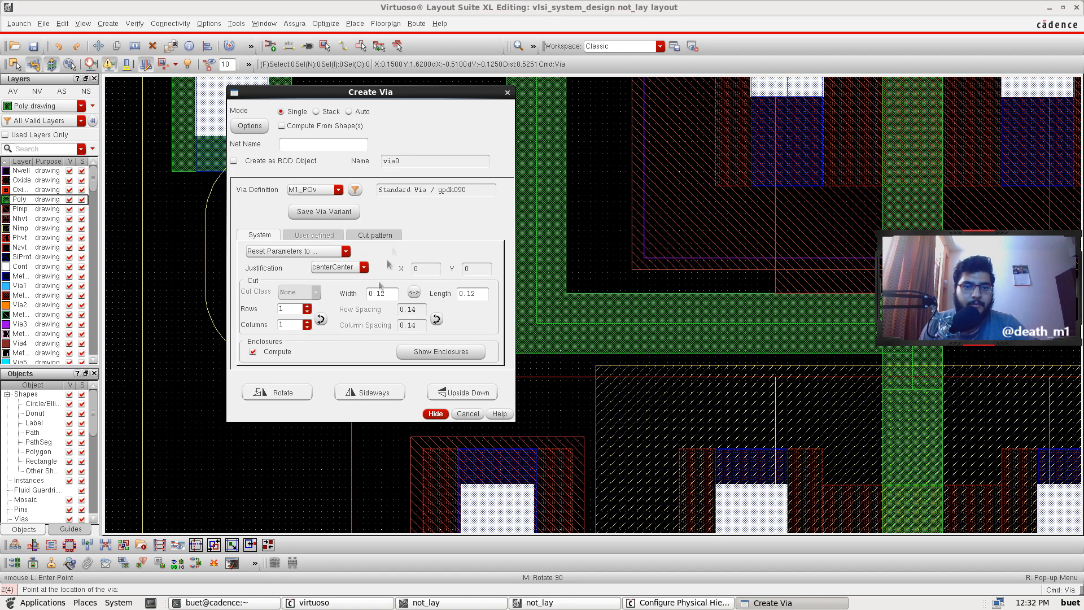
click(435, 413)
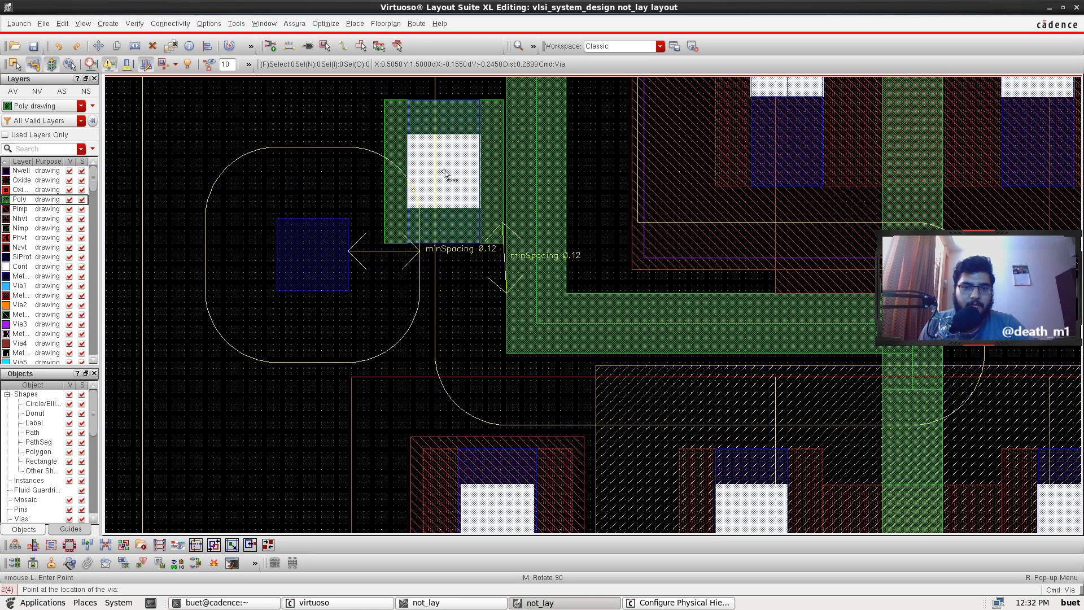
click(446, 172)
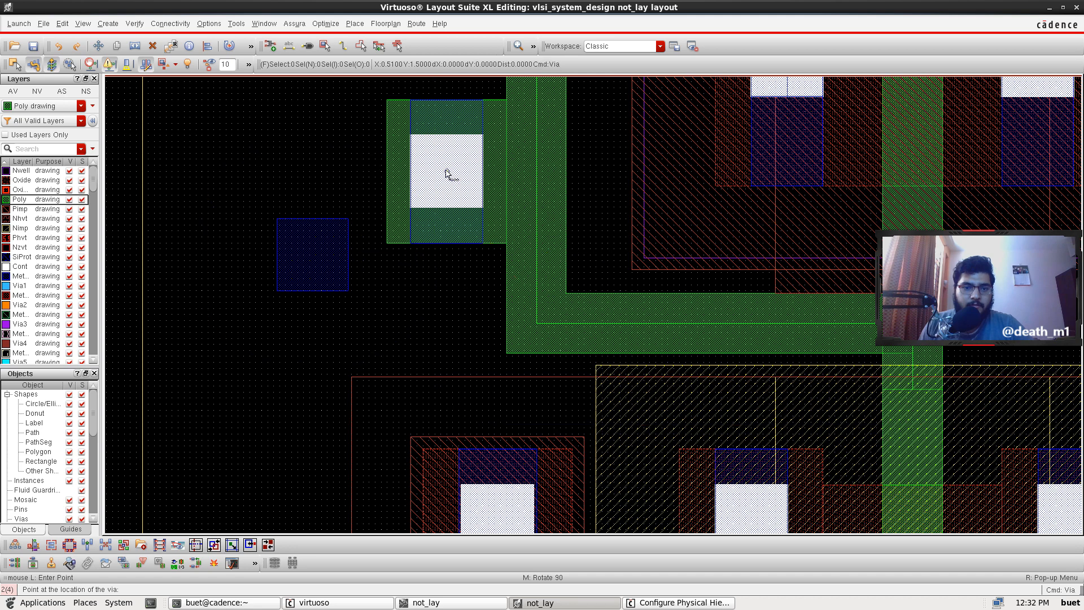
Step: Move the left Metal1 pin up and outward until it is level with the new via, and deselect it
key(m)
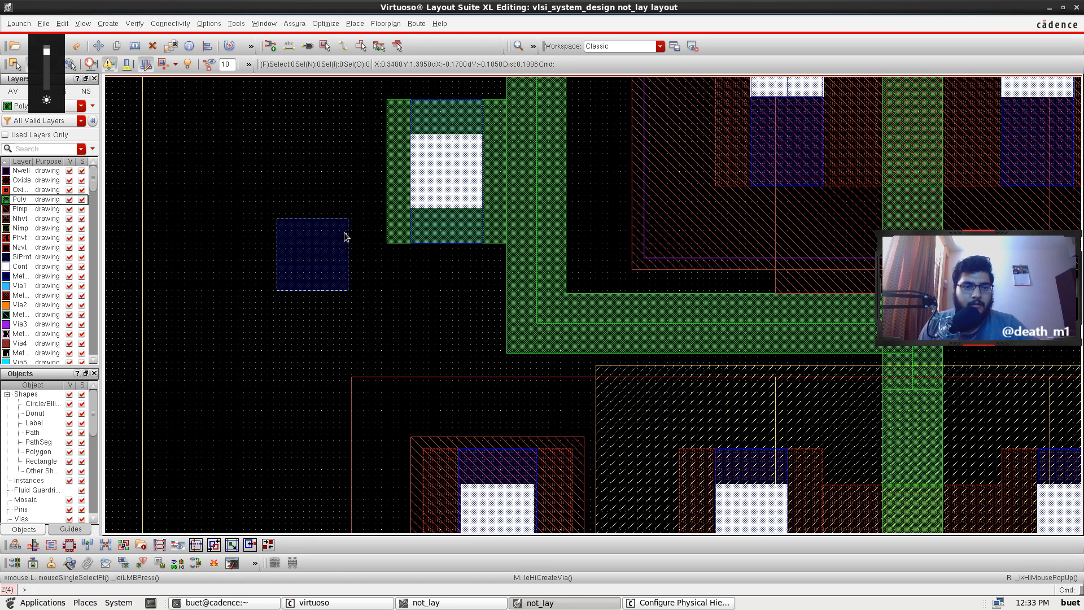
click(297, 263)
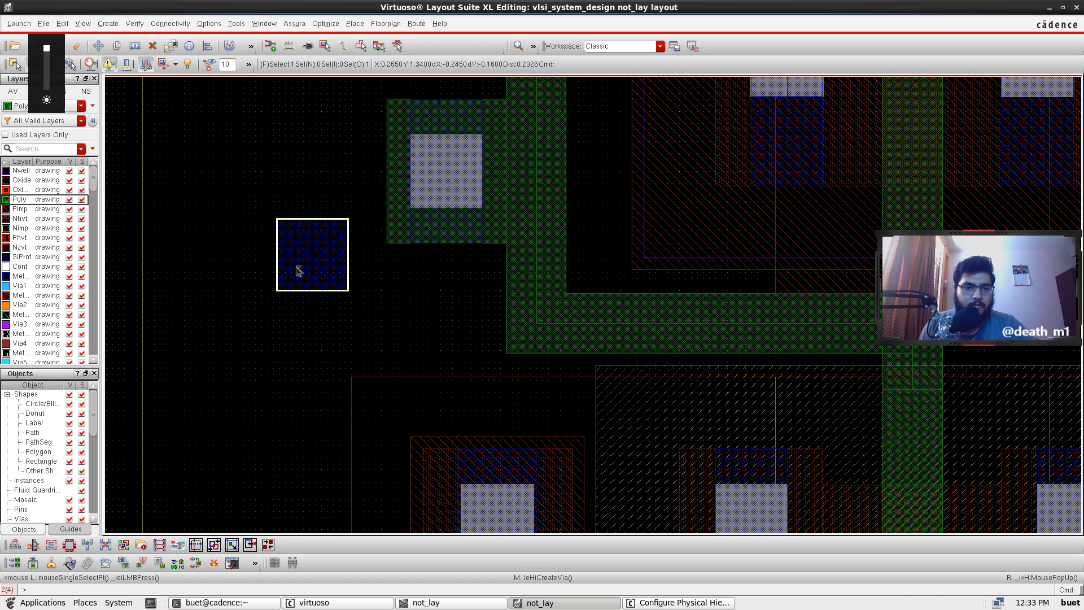
click(215, 165)
drag(211, 254, 213, 174)
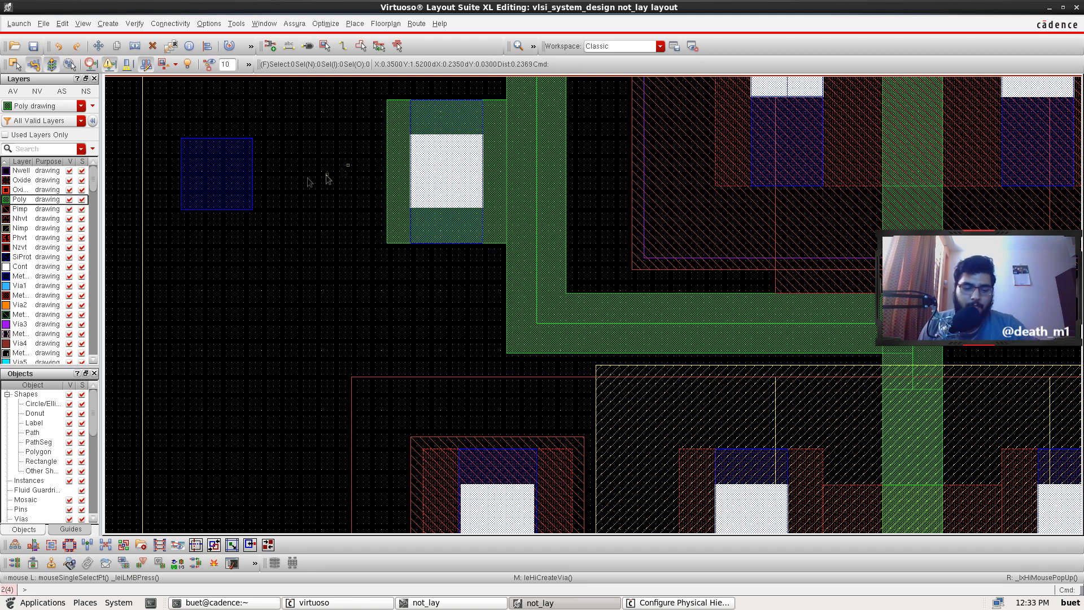
Step: Draw a horizontal Metal1 path about 0.51 long from the Poly via across the left pin
click(21, 277)
key(p)
click(483, 172)
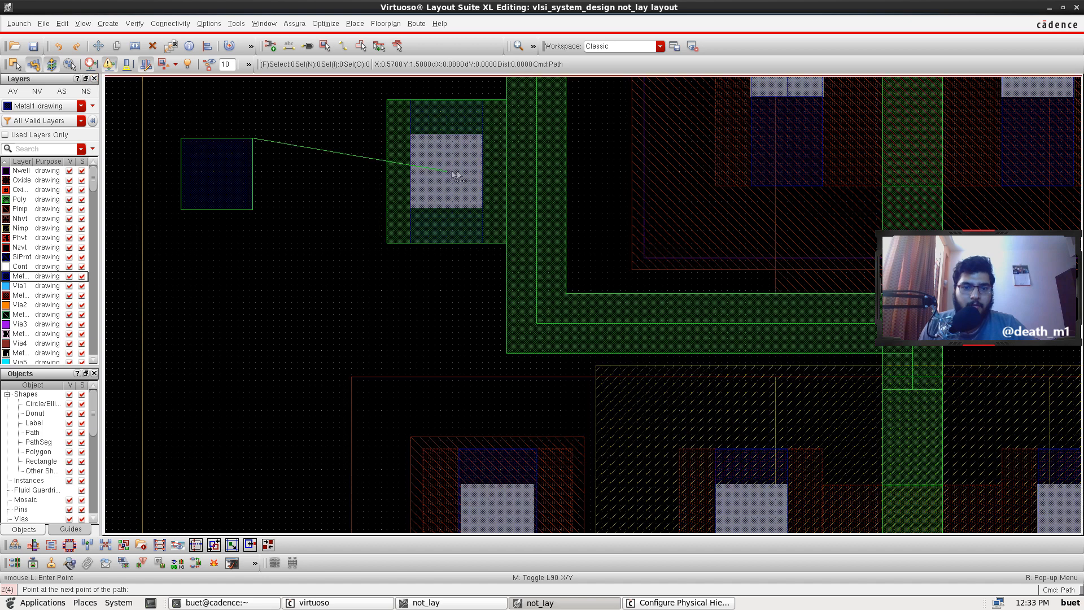
double_click(177, 172)
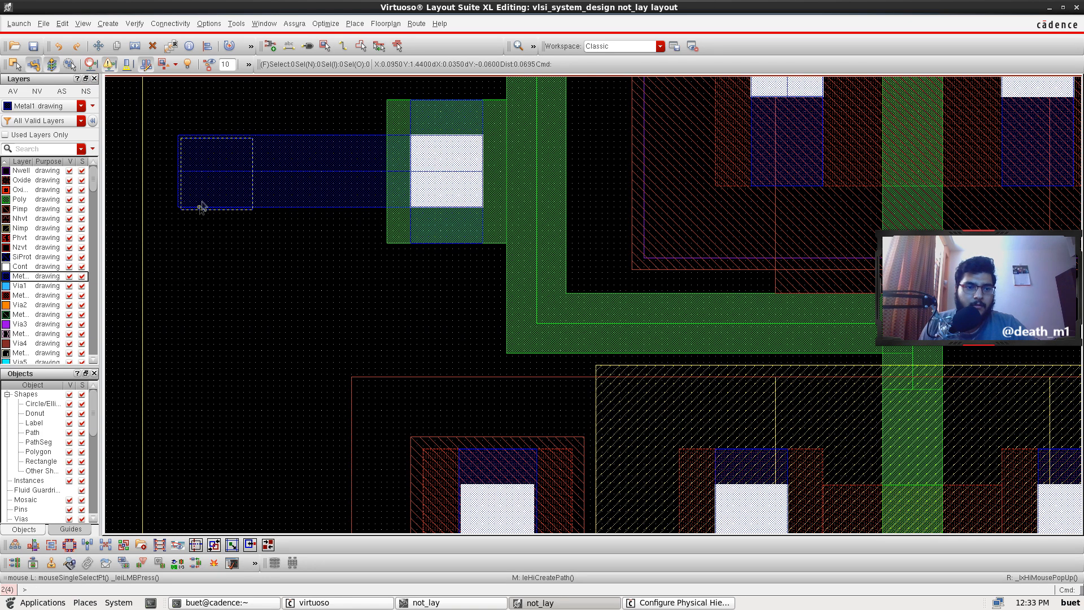
Step: Nudge the left Metal1 pin to line up with the end of the horizontal Metal1 path and deselect it
click(208, 188)
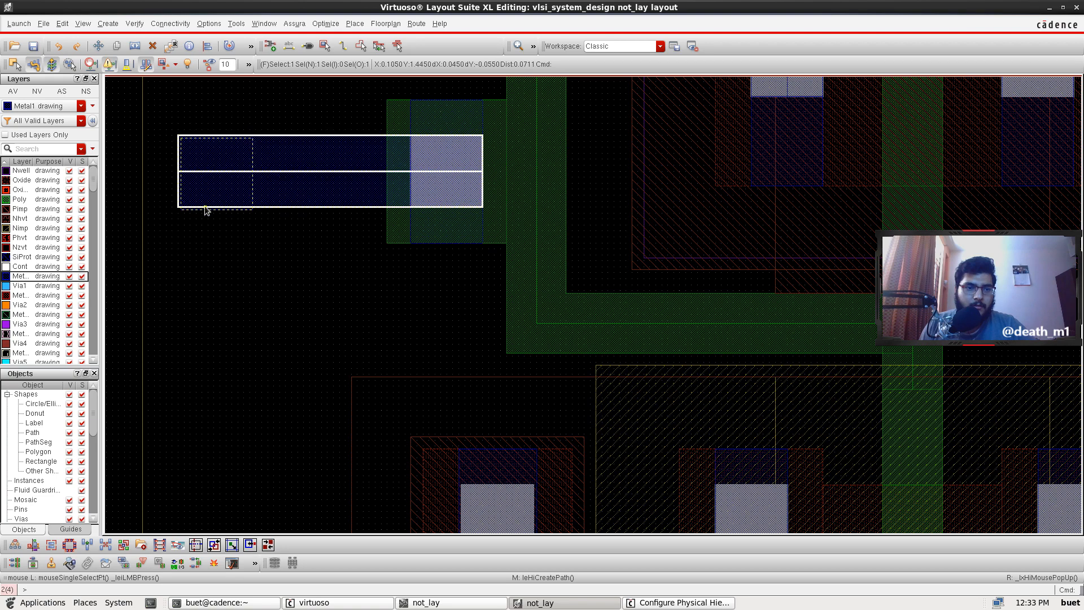
click(205, 214)
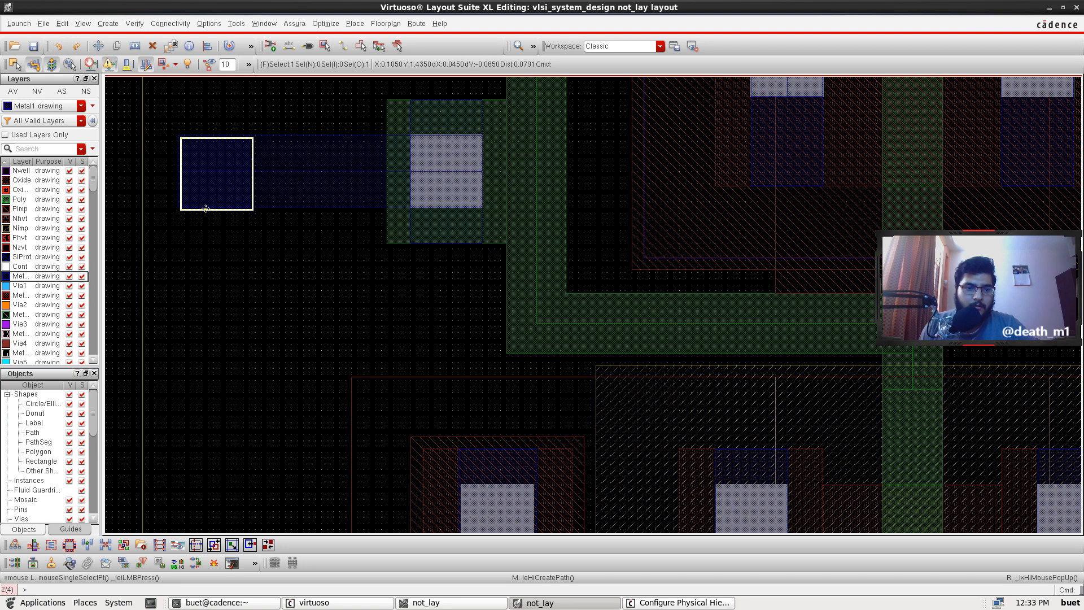
drag(205, 206, 206, 204)
click(295, 304)
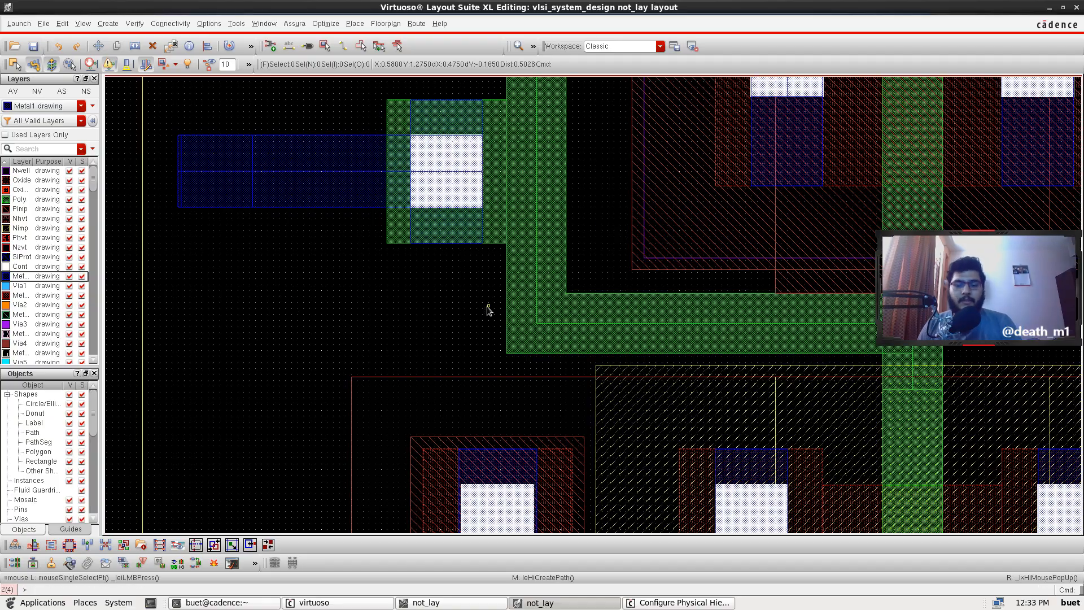
Step: Draw an L-shaped Metal1 path from the NMOS's right contact, about 1.0 right and 0.5 up, to the right pin
key(Right)
key(Left)
key(Left)
key(Right)
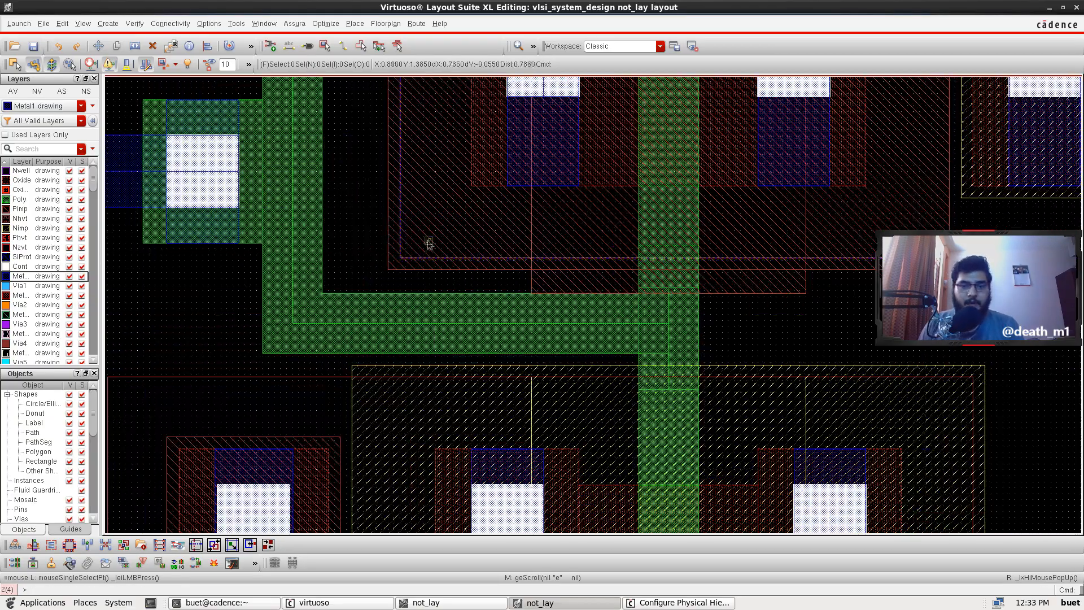
key(Up)
key(Up)
key(Up)
key(Down)
key(Down)
key(Down)
key(Right)
key(Right)
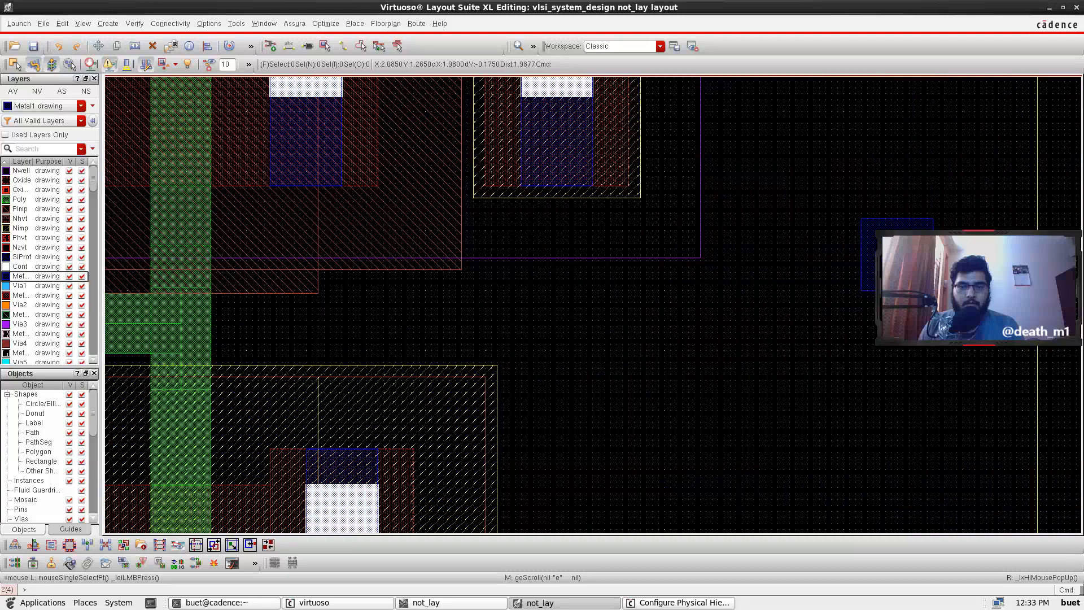
click(872, 271)
scroll(369, 330, up, 1)
scroll(391, 327, down, 1)
click(836, 275)
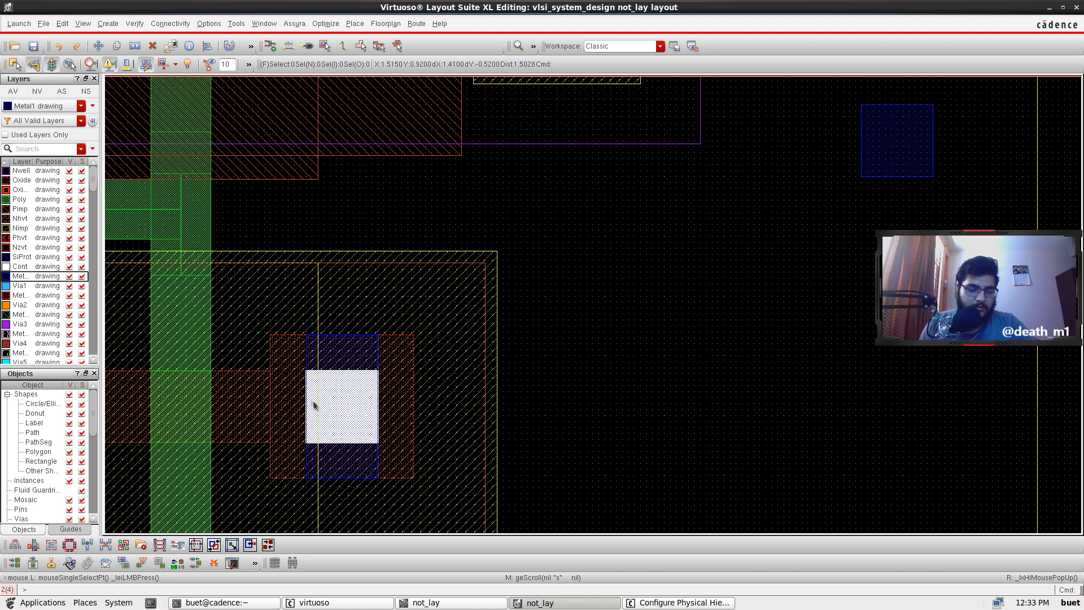
key(p)
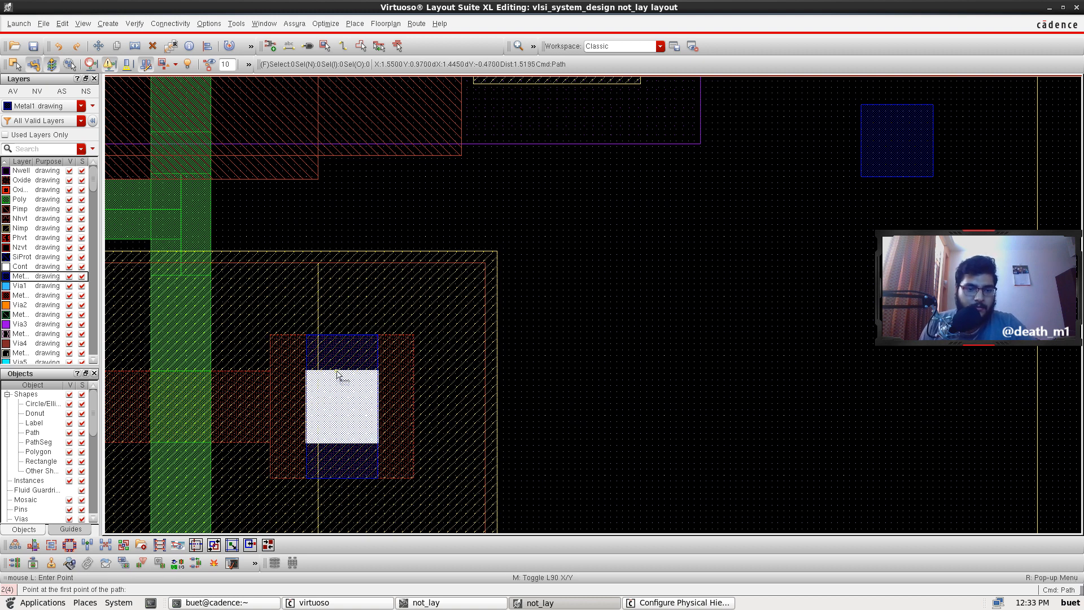
click(306, 404)
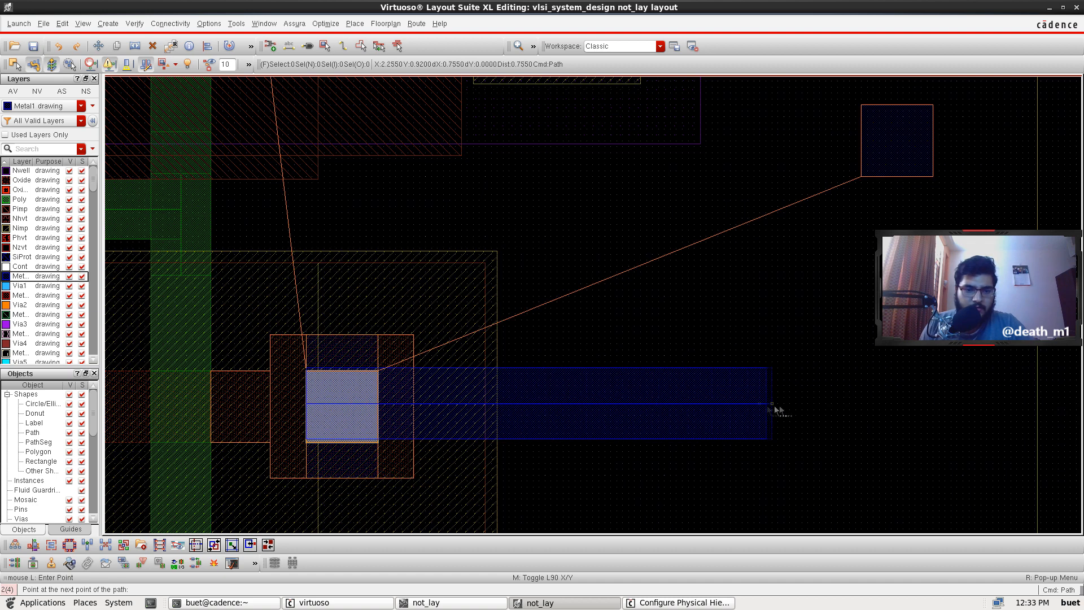
click(903, 404)
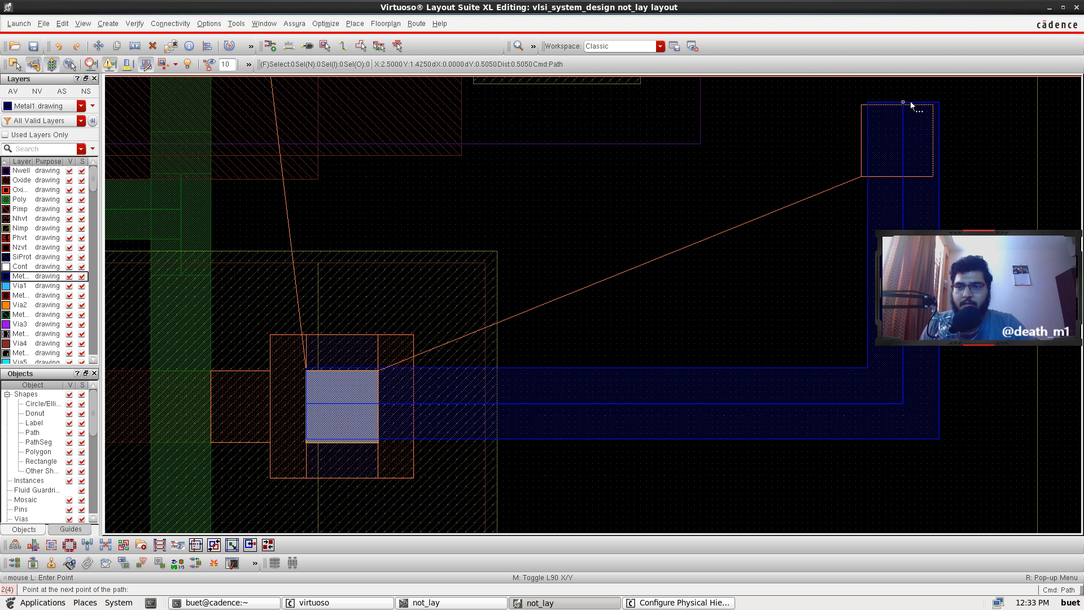
double_click(910, 103)
Step: Shift the right Metal1 pin into line with the upper end of its path and leave the Move command
click(865, 142)
key(m)
key(Escape)
Step: Look over the PMOS contacts, the shared gate and the left pin's connection for the remaining wiring
shift+scroll(295, 416, left, 2)
scroll(332, 411, down, 2)
scroll(339, 412, up, 2)
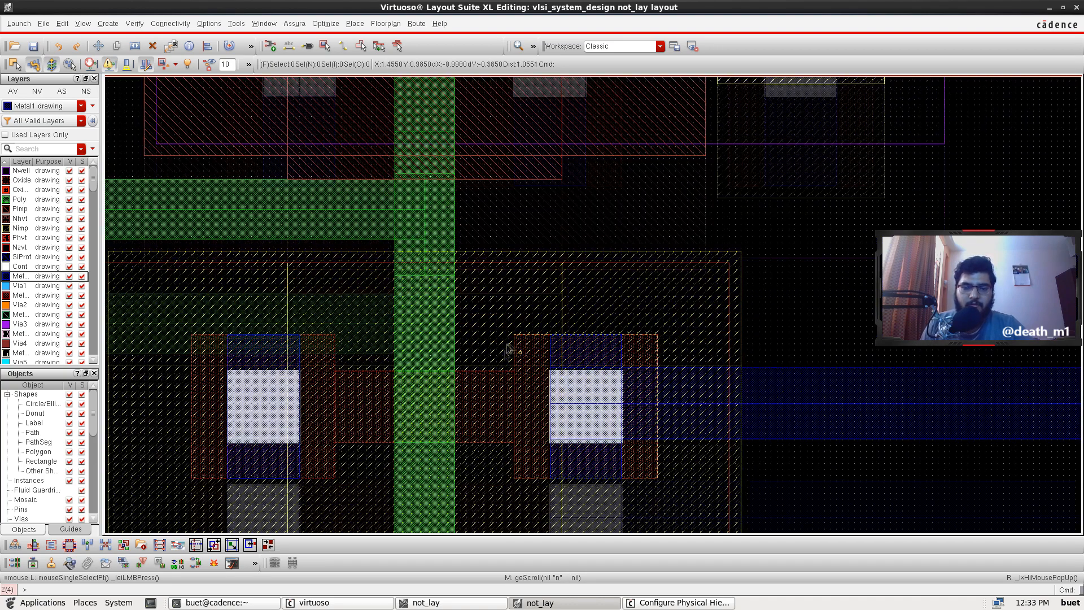
scroll(551, 367, up, 2)
shift+scroll(571, 331, left, 2)
shift+scroll(585, 316, right, 2)
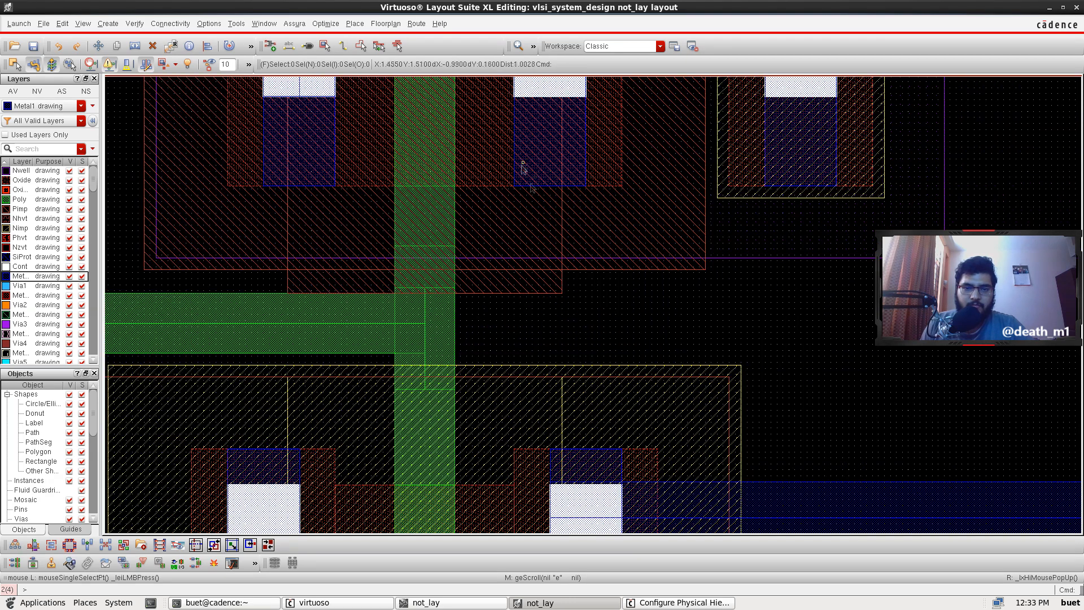
scroll(545, 197, up, 2)
scroll(550, 203, up, 2)
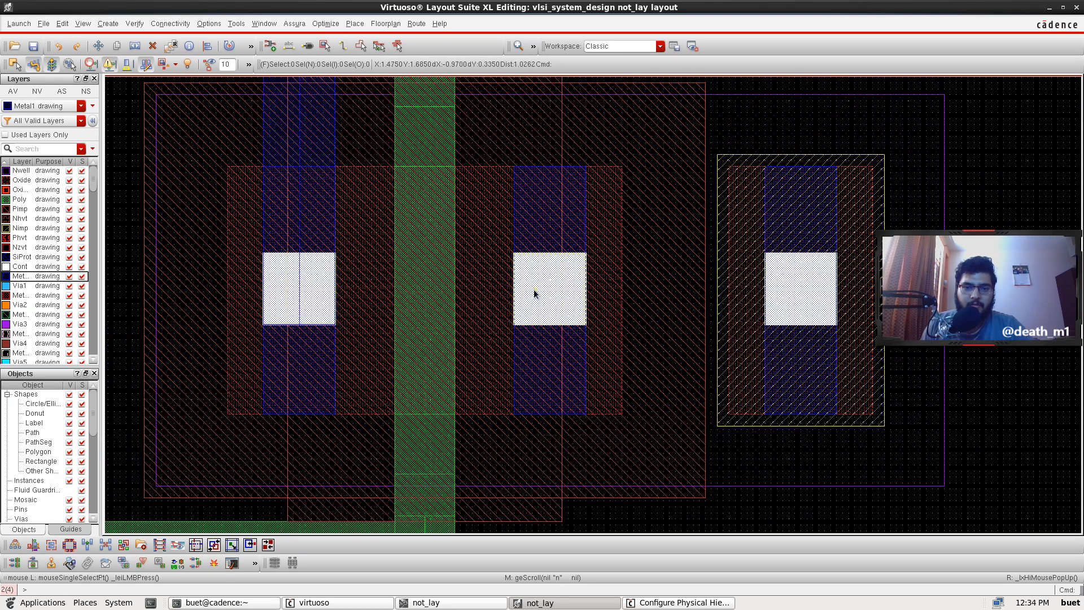
scroll(542, 361, down, 2)
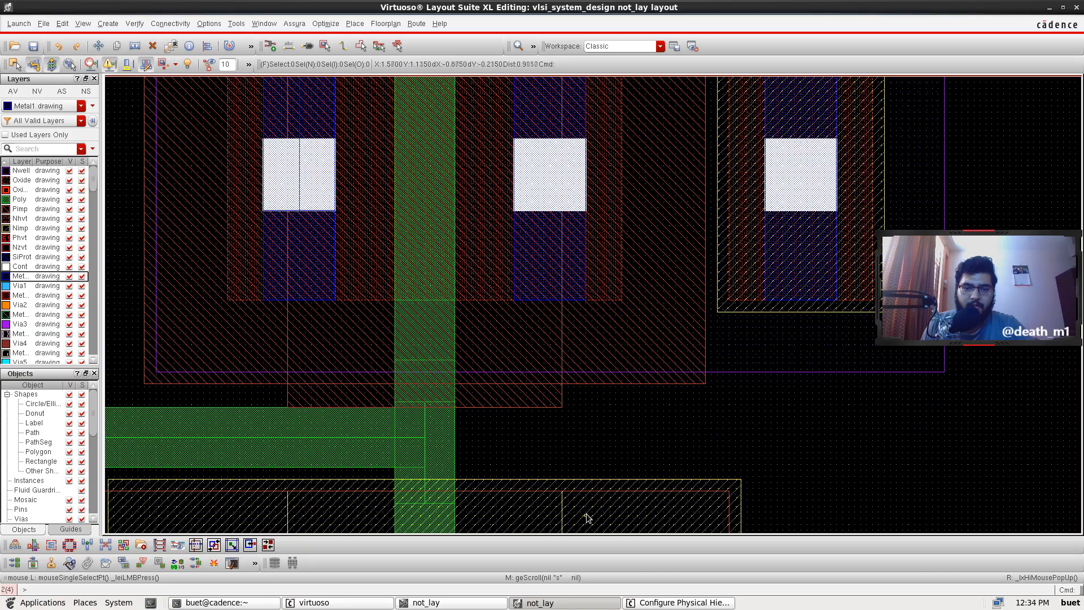
scroll(593, 424, down, 2)
shift+scroll(447, 338, left, 5)
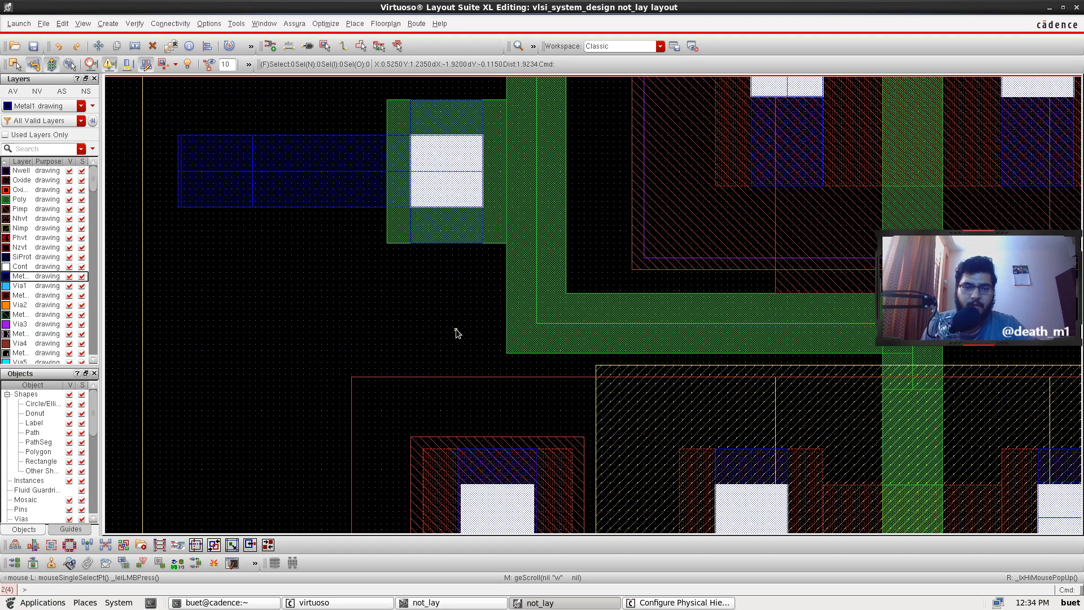
Step: Draw a vertical Metal1 path about 0.6 long from the NMOS's left contact down to the bottom rail
shift+scroll(458, 333, right, 2)
scroll(458, 333, down, 4)
scroll(555, 388, down, 2)
scroll(556, 390, up, 2)
key(p)
click(507, 145)
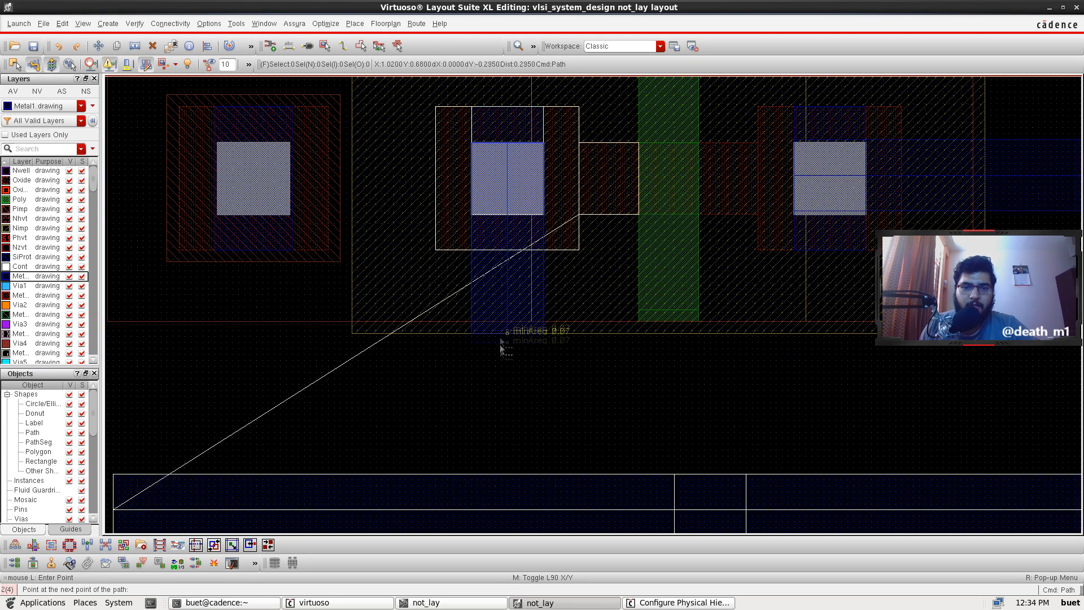
double_click(494, 512)
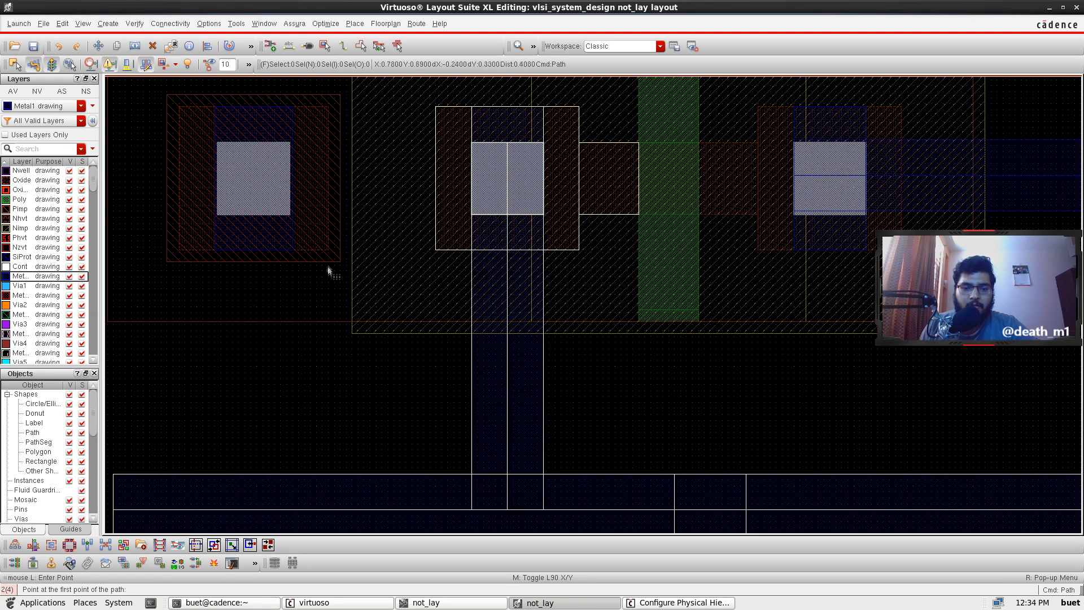
Step: Draw a vertical Metal1 path about 0.61 long from the body contact beside the NMOS down to the bottom rail
shift+scroll(482, 171, left, 4)
click(497, 145)
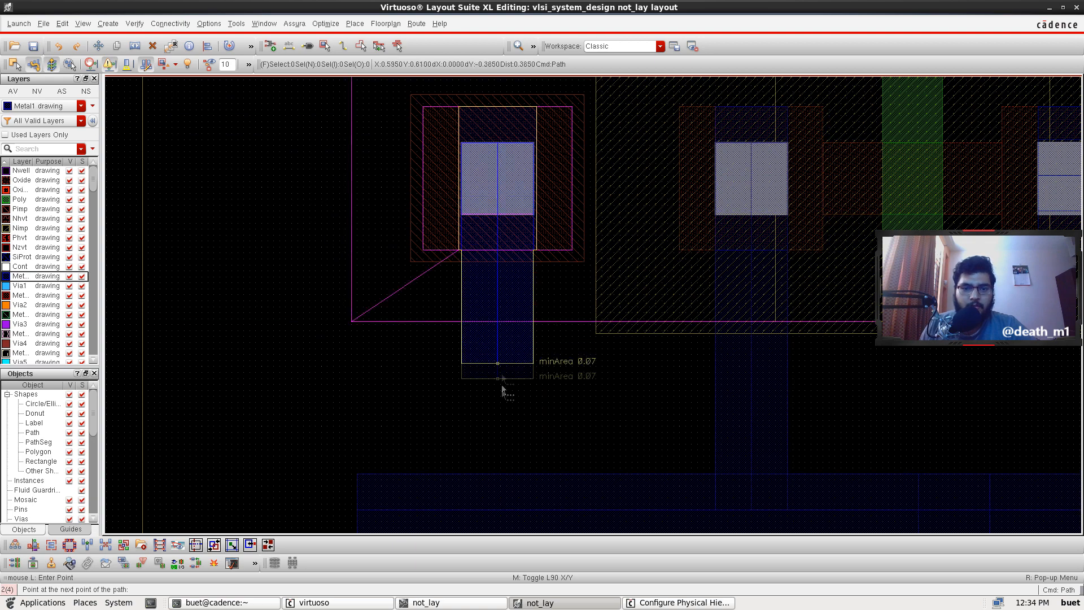
double_click(499, 507)
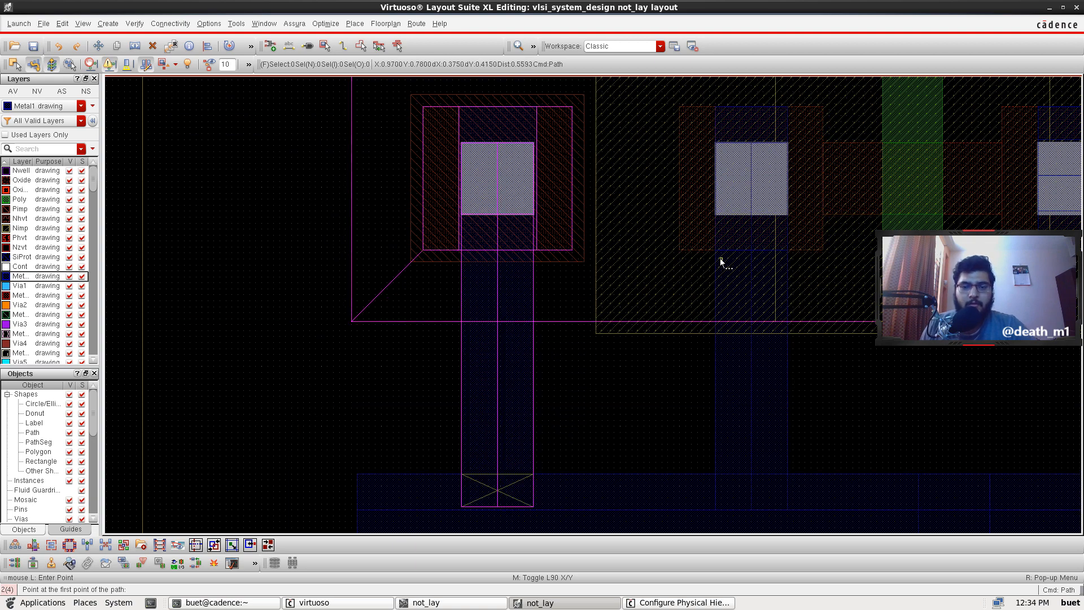
Step: Draw a vertical Metal1 path about 0.63 long from the body contact beside the PMOS up to the top rail
shift+scroll(712, 242, right, 3)
shift+scroll(467, 205, right, 4)
scroll(459, 198, up, 6)
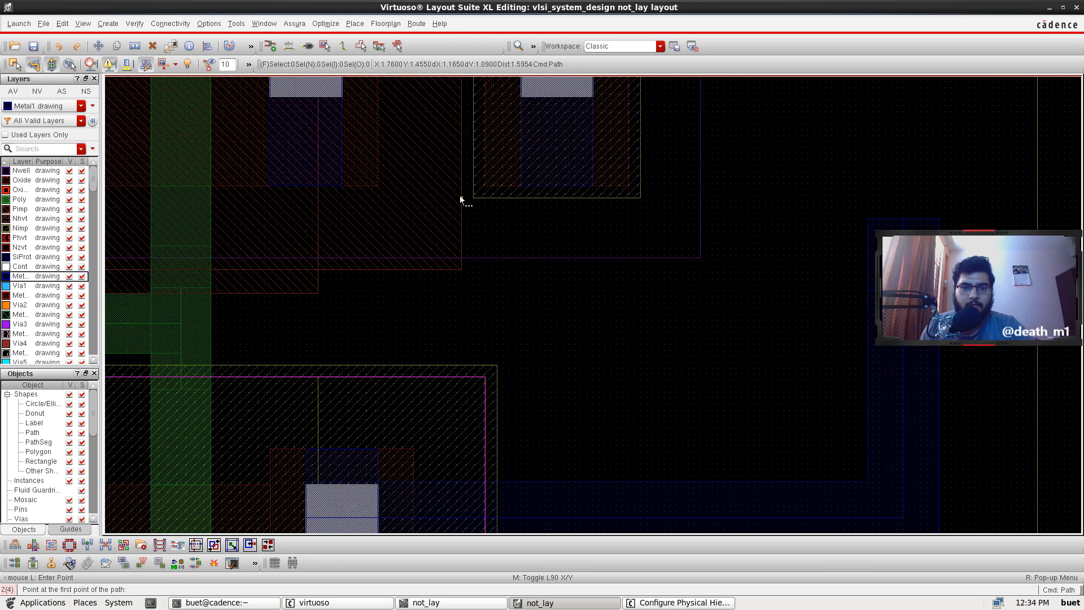
scroll(552, 475, down, 3)
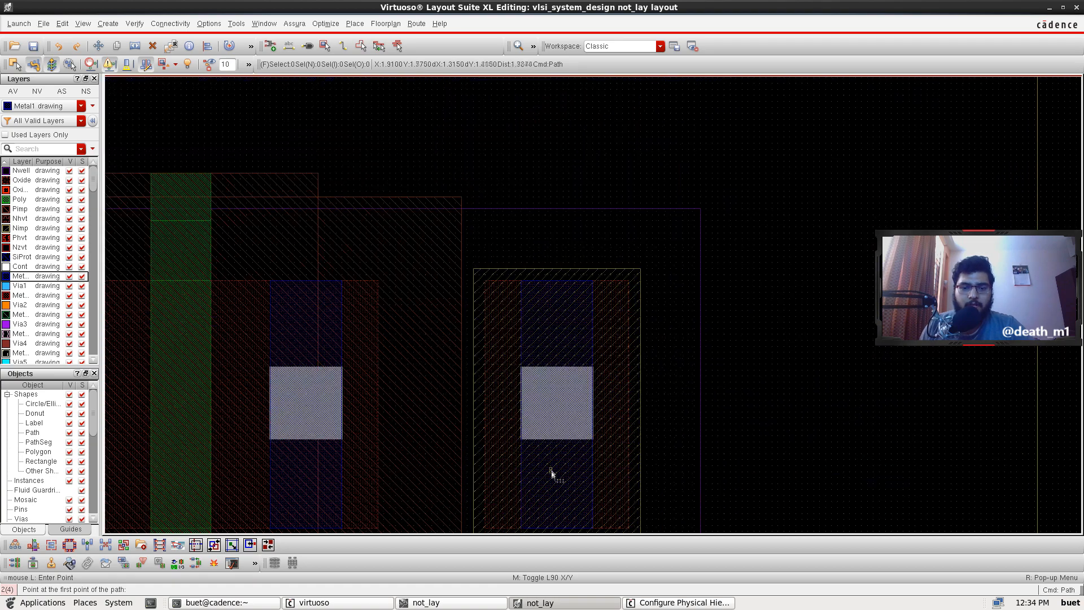
click(554, 437)
double_click(556, 310)
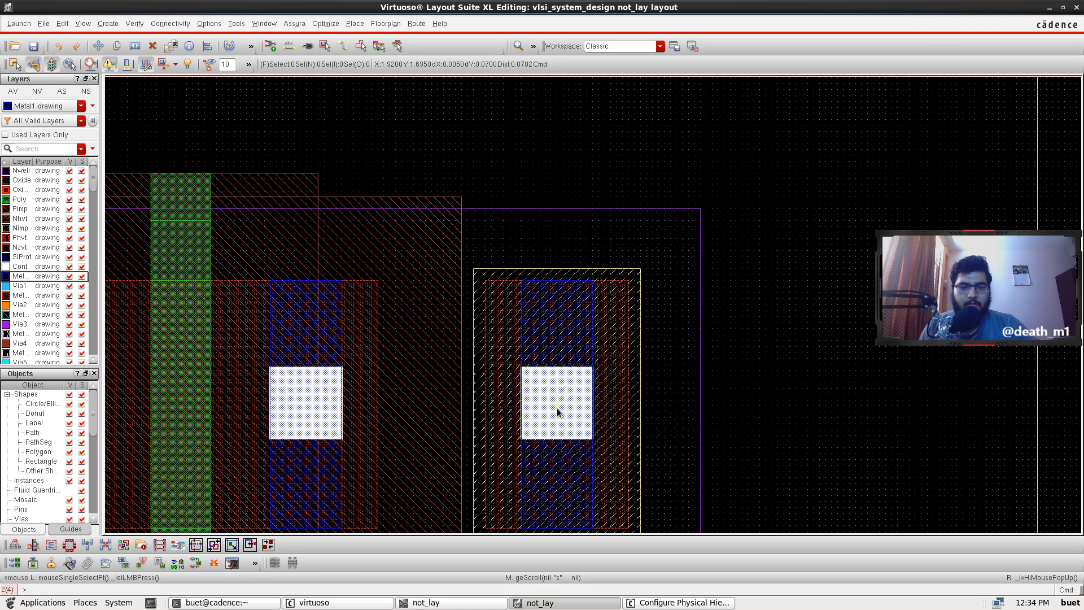
click(556, 439)
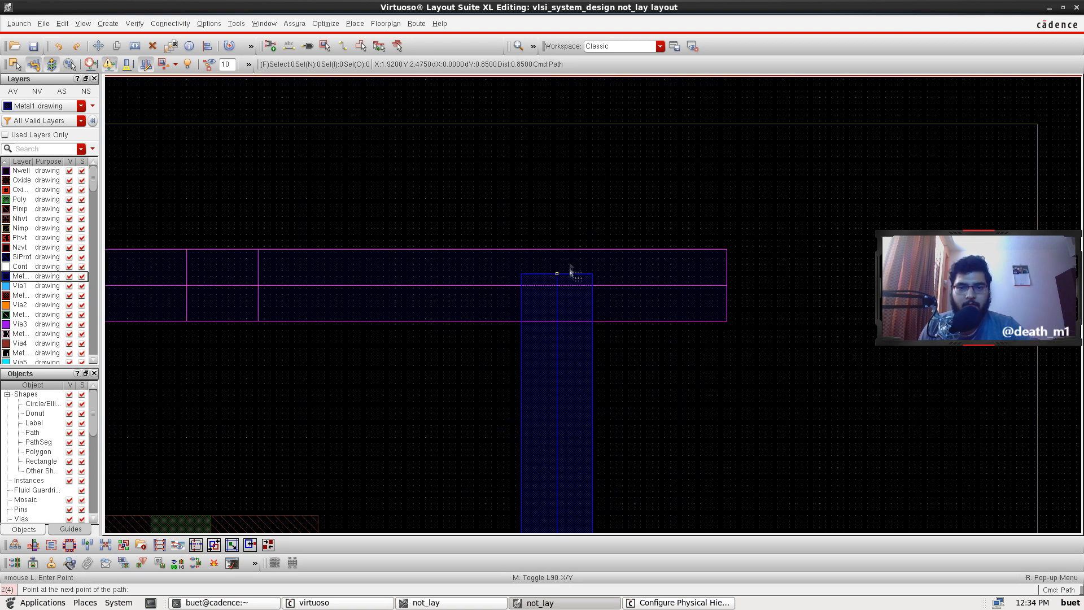
double_click(562, 285)
Step: Draw a Metal1 path from the PMOS's right contact about 0.46 down, 0.65 right and 0.37 down, joining the NMOS's output path
key(Down)
key(Down)
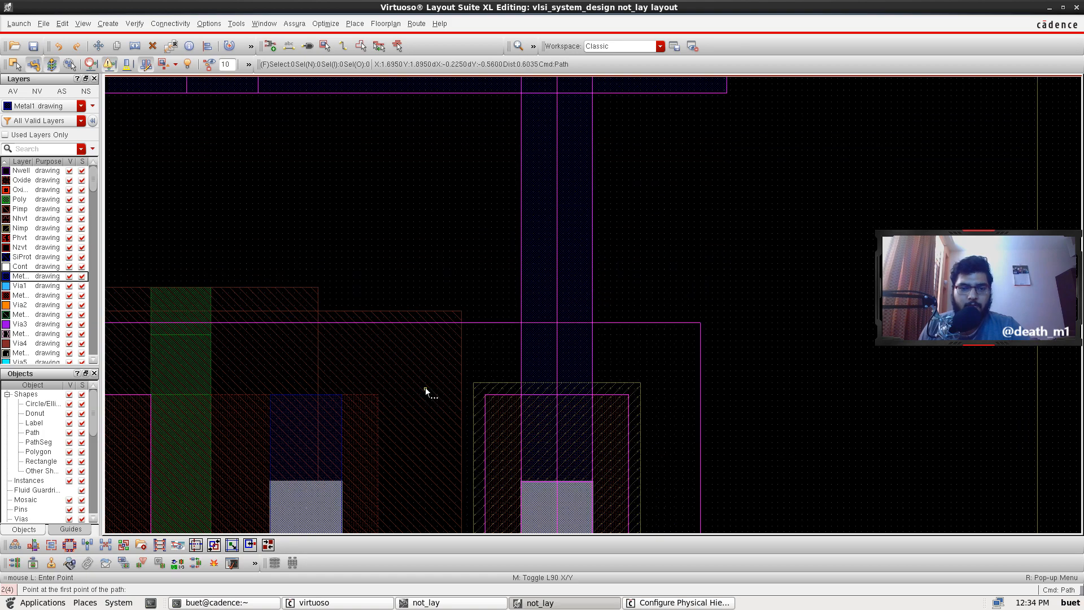
key(Left)
key(Left)
key(Right)
key(Down)
key(Down)
key(Down)
key(Down)
key(Down)
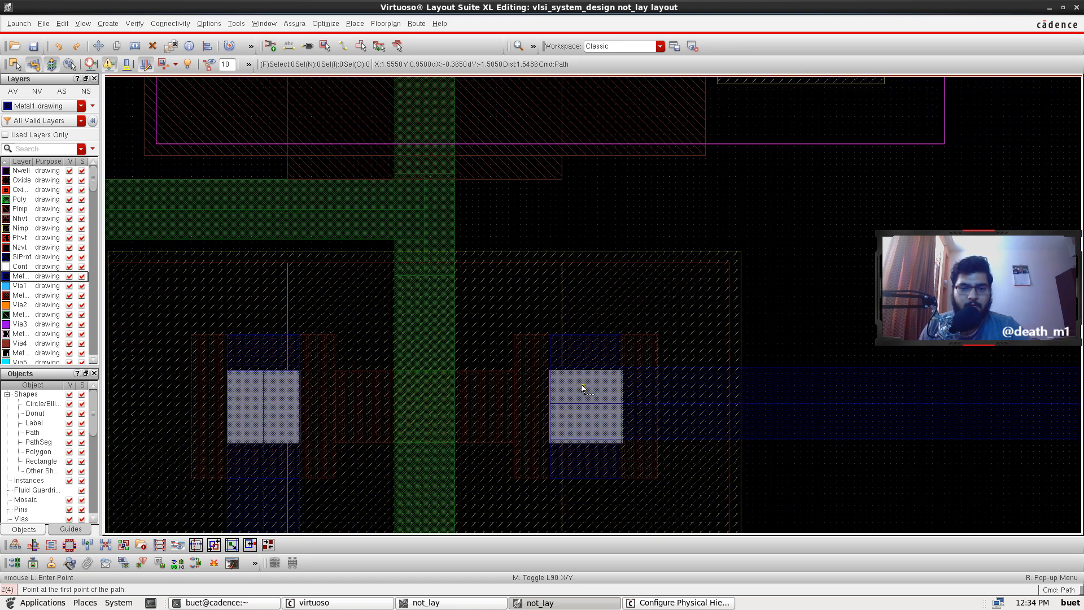
key(Up)
key(Up)
key(Down)
key(Down)
key(Down)
key(Up)
key(Up)
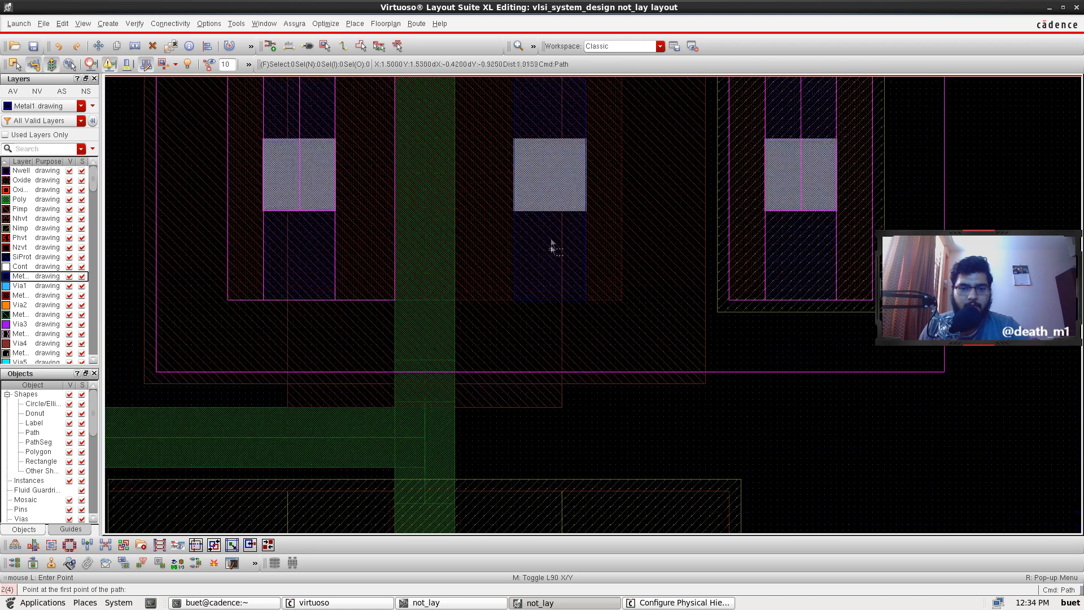
click(550, 138)
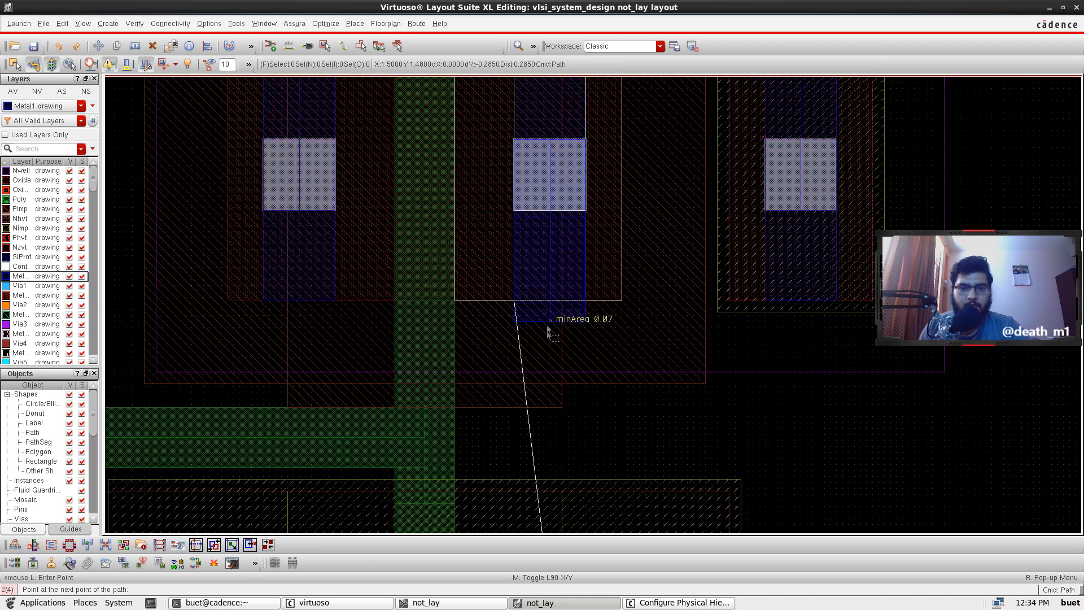
click(550, 413)
key(Right)
key(Down)
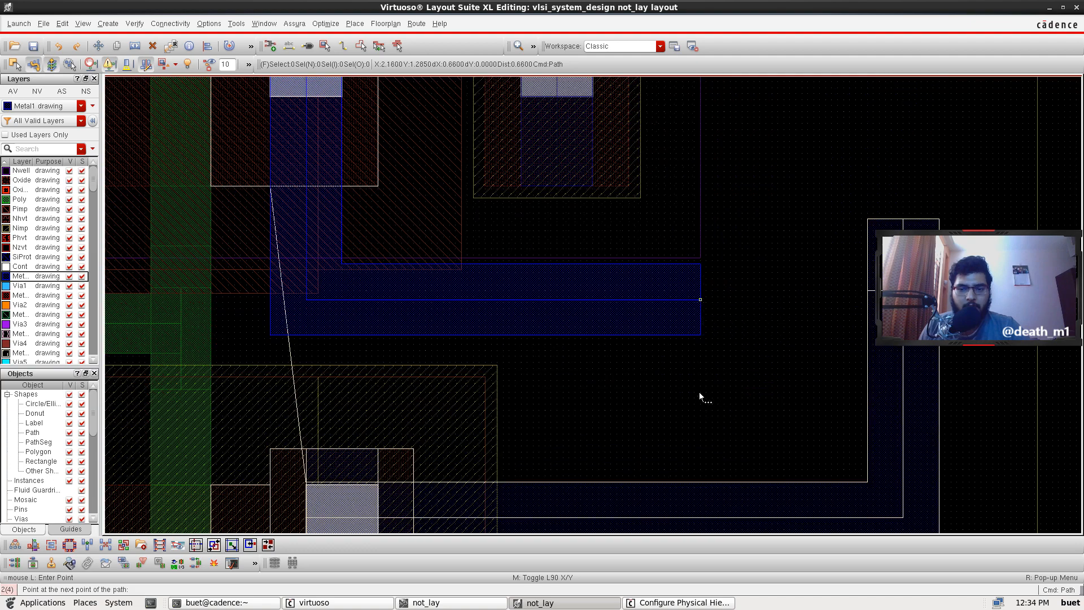
click(690, 395)
double_click(692, 515)
key(f)
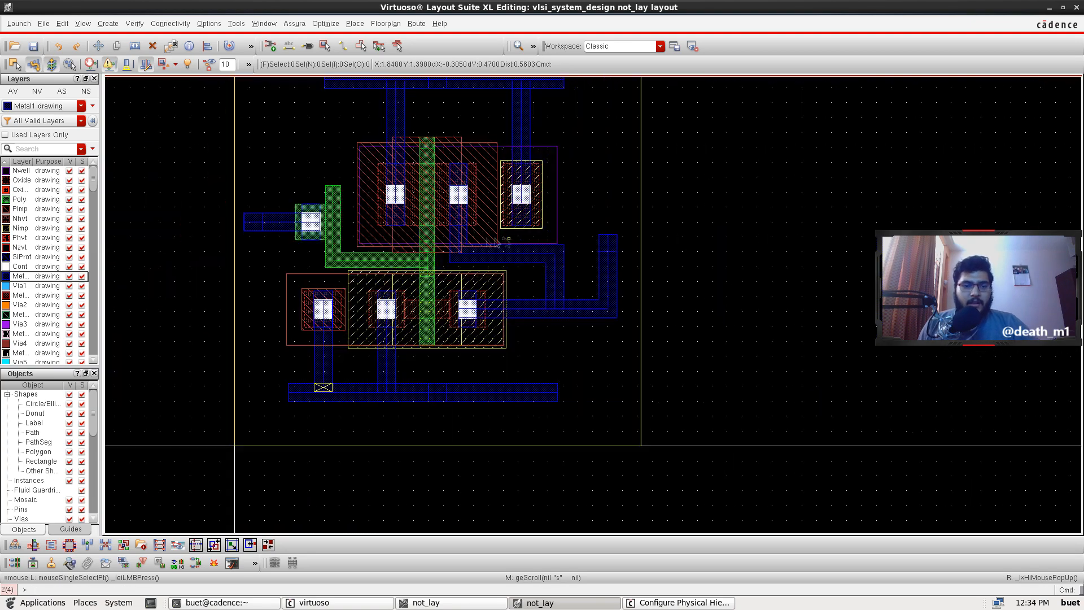
Step: Delete the vertical Metal1 path between the body contact beside the NMOS and the bottom rail
ctrl+scroll(314, 233, up, 2)
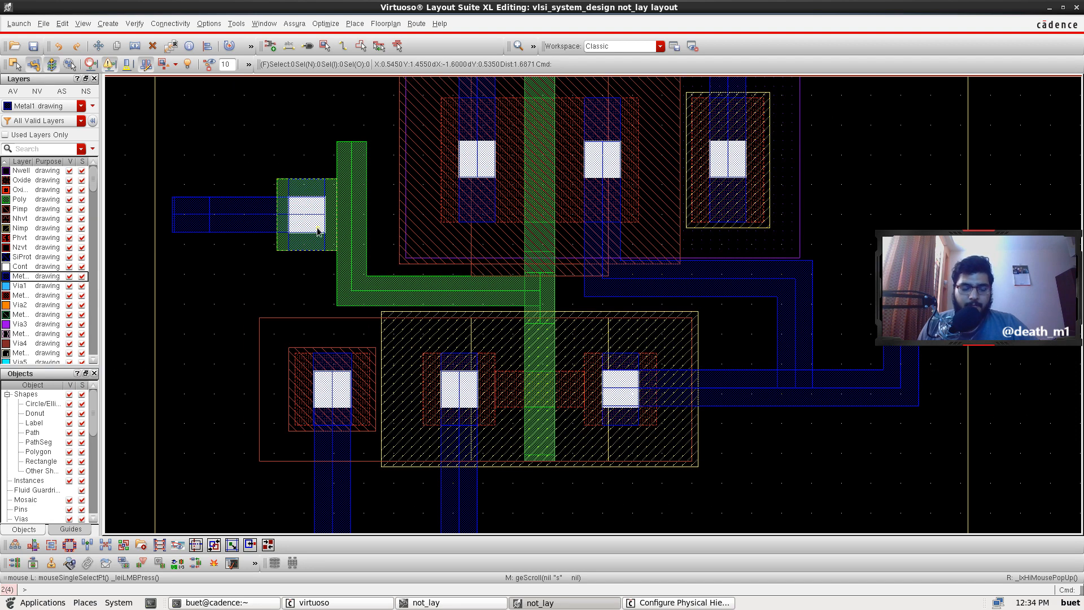
ctrl+scroll(319, 231, down, 2)
scroll(432, 211, up, 2)
scroll(432, 210, down, 2)
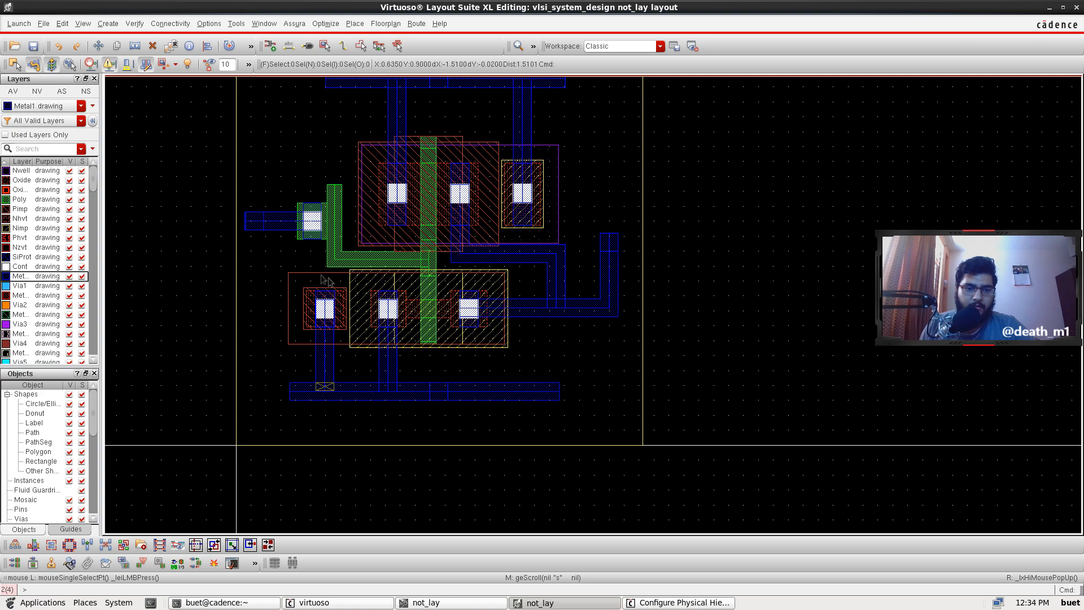
ctrl+scroll(314, 323, up, 4)
ctrl+scroll(313, 320, down, 3)
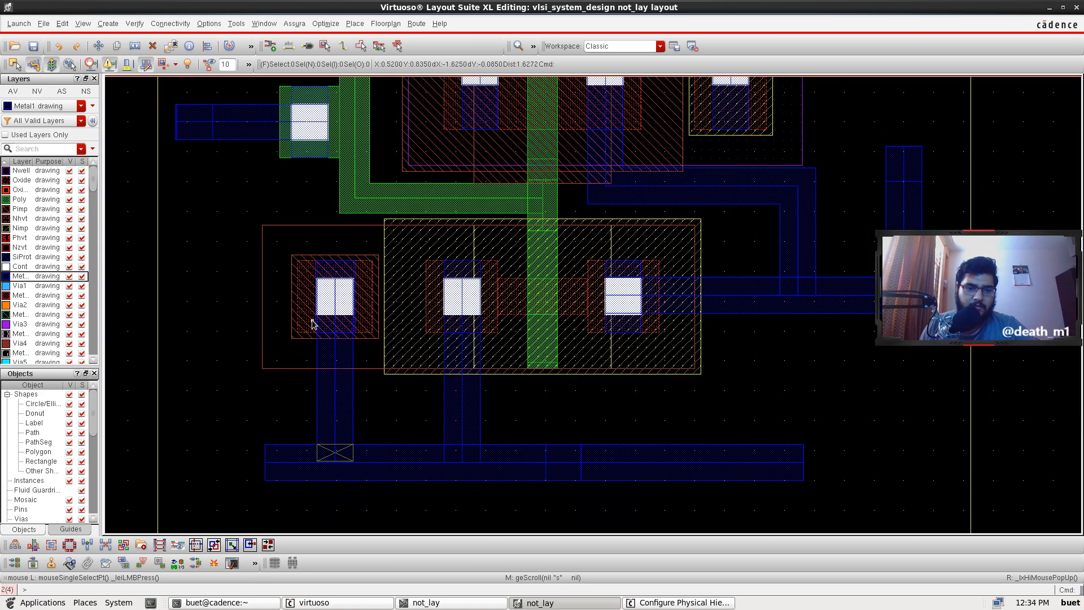
ctrl+scroll(303, 380, down, 2)
ctrl+scroll(302, 380, up, 4)
scroll(362, 197, up, 2)
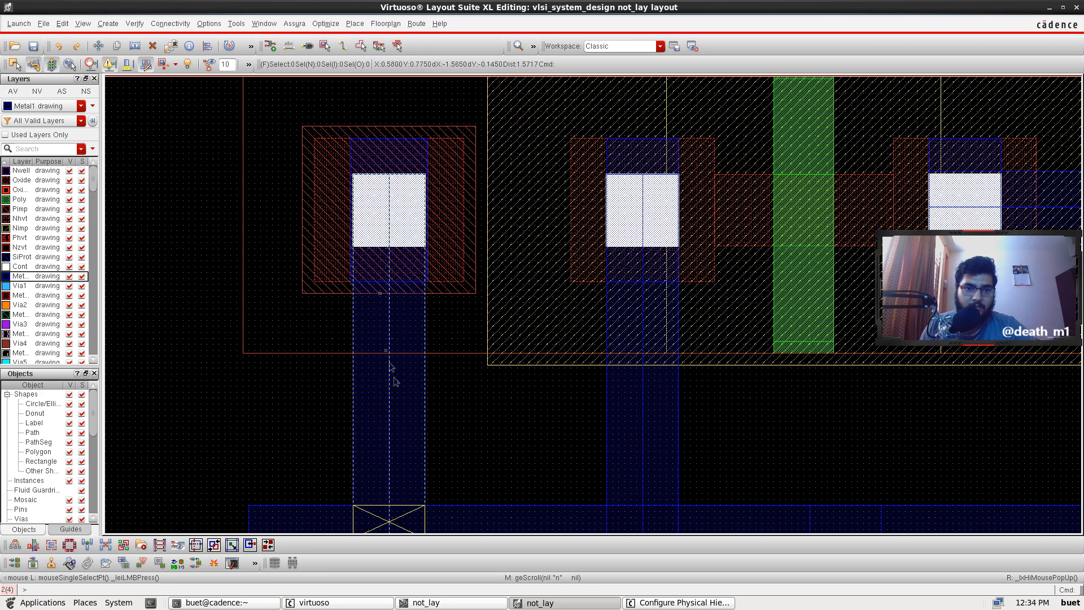
click(404, 412)
key(Delete)
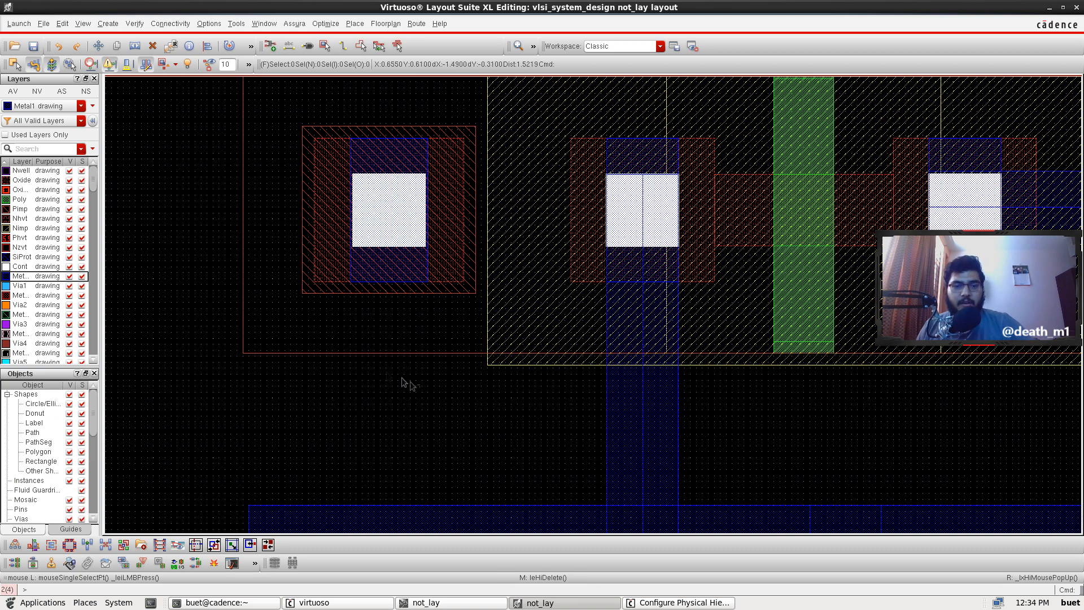
Step: Redraw the vertical Metal1 path, about 0.62 long, from the body contact beside the NMOS down to the bottom rail
scroll(373, 363, down, 2)
scroll(370, 355, up, 2)
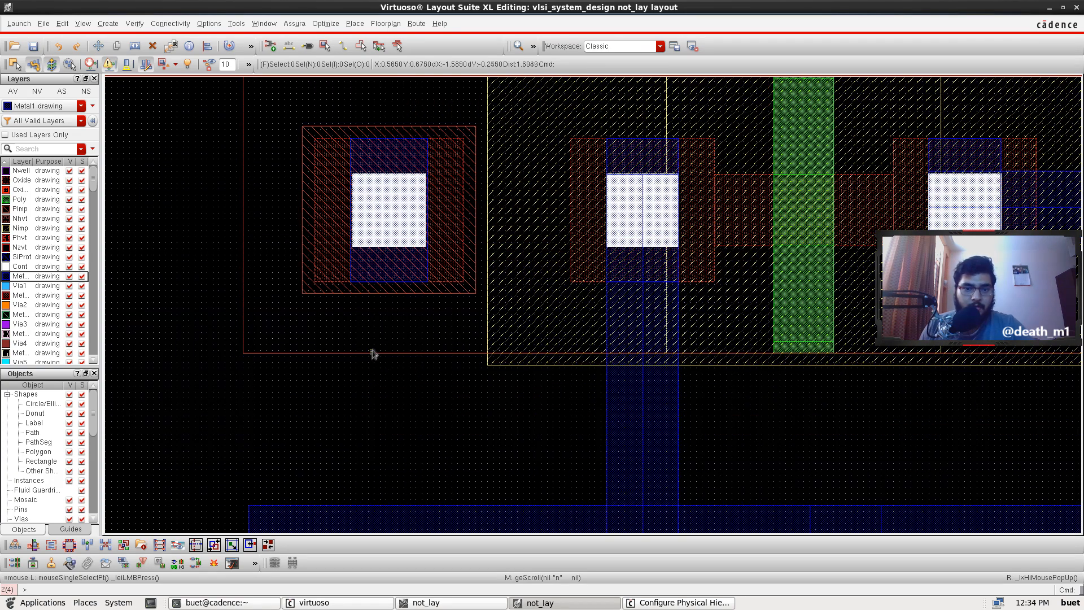
key(p)
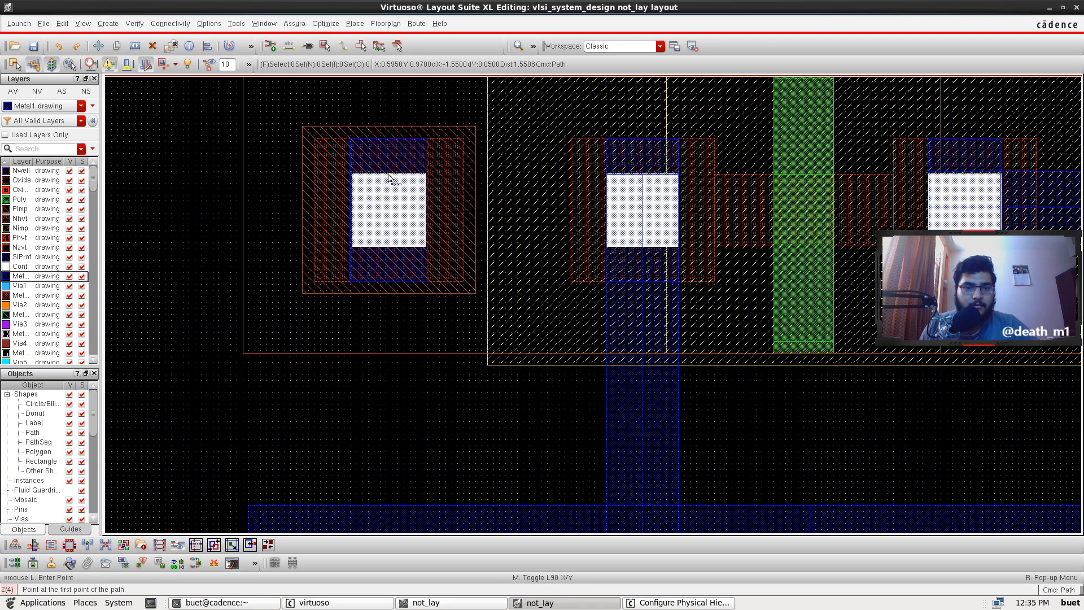
click(389, 178)
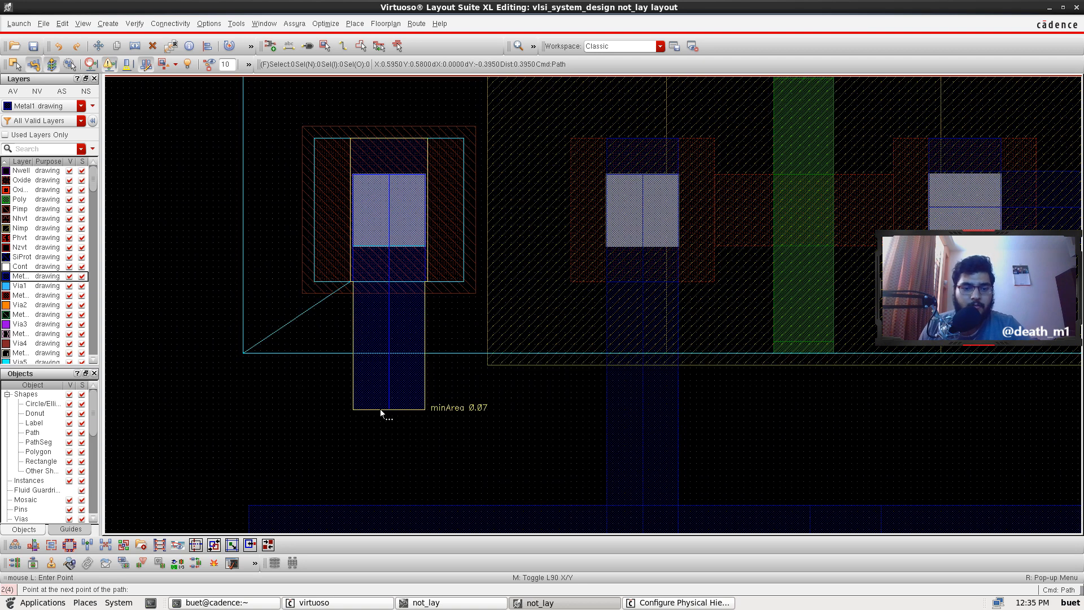
scroll(381, 409, down, 1)
double_click(380, 424)
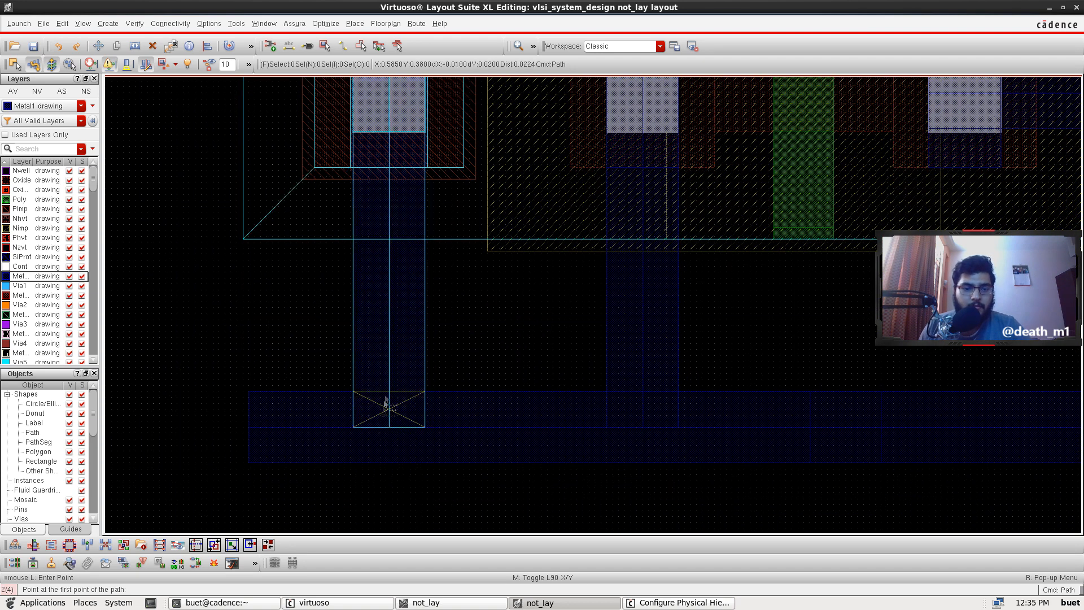
key(Escape)
Step: Save the not_lay layout with its completed wiring
ctrl+scroll(438, 360, up, 1)
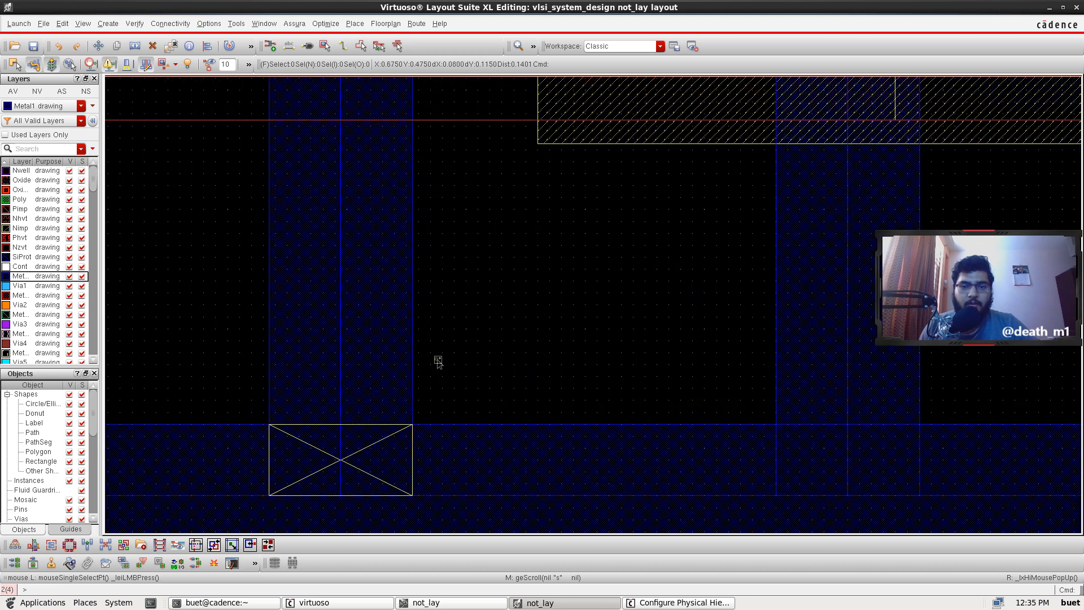
ctrl+scroll(439, 364, down, 2)
ctrl+scroll(587, 350, down, 2)
scroll(593, 350, up, 1)
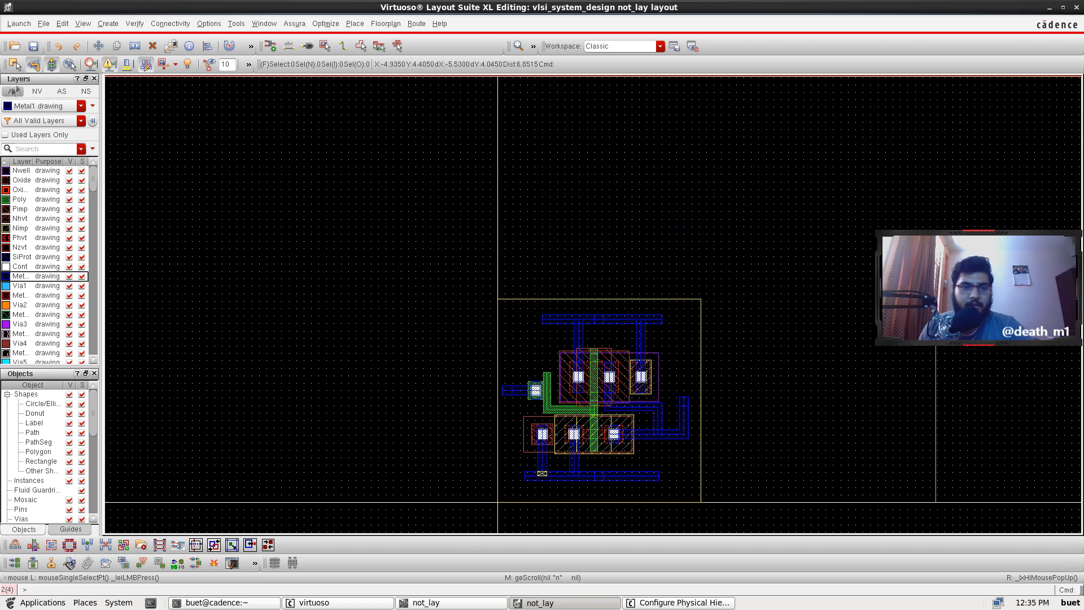
click(33, 47)
shift+scroll(626, 302, right, 1)
shift+scroll(685, 329, left, 1)
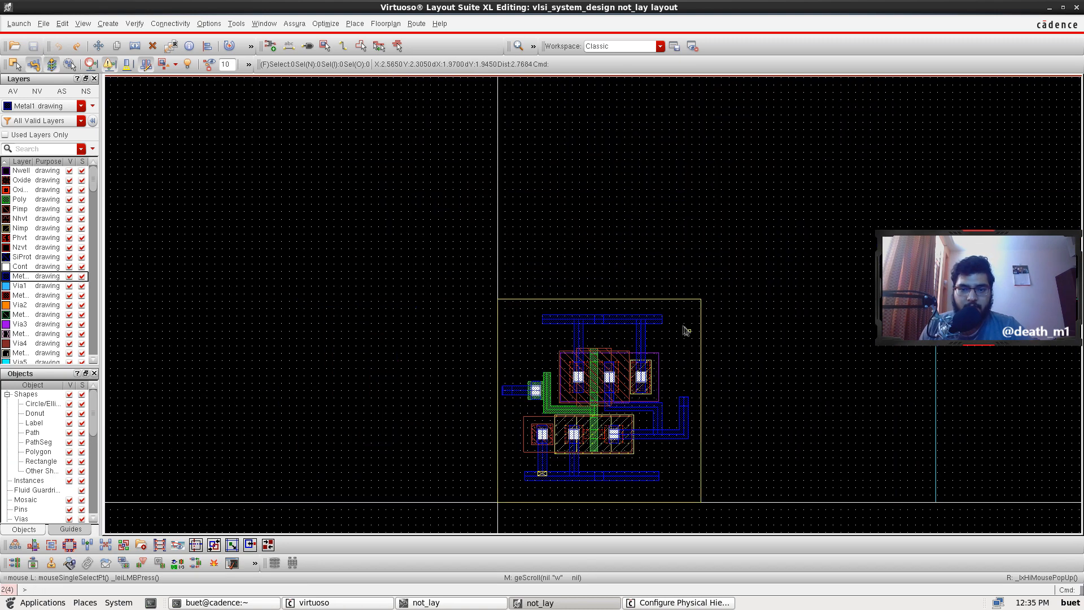
Step: Run an Assura DRC on the layout, open the run's results and enlarge the Error Layer Window
click(294, 24)
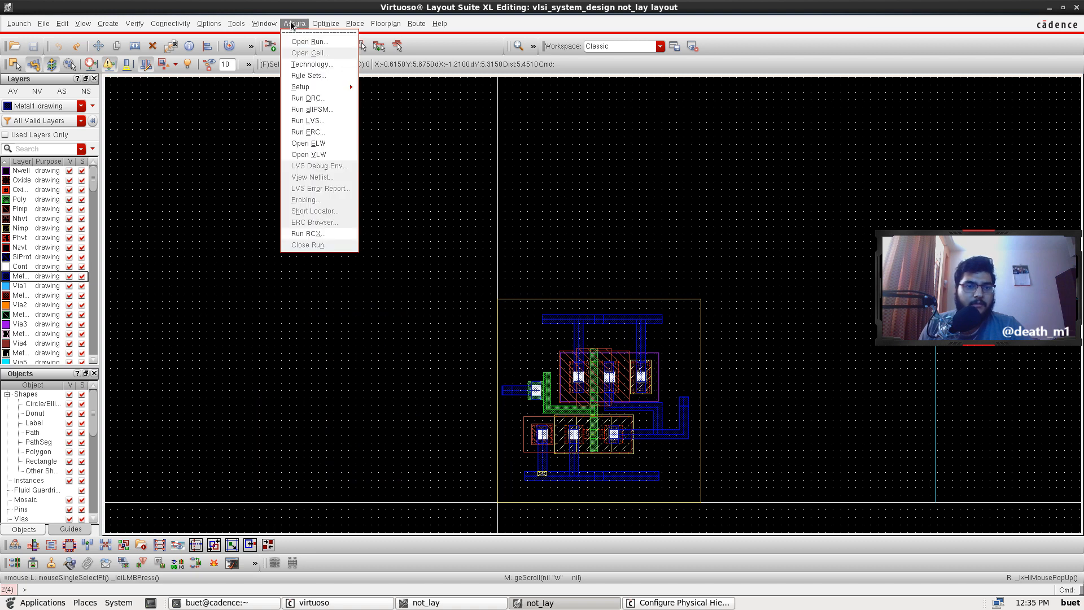
click(301, 99)
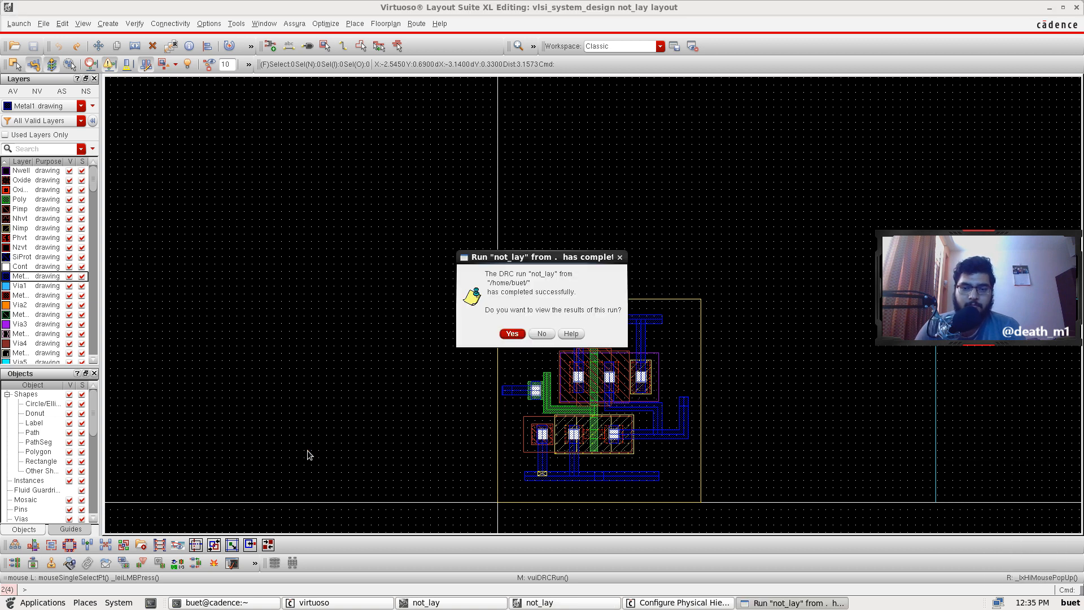
click(519, 333)
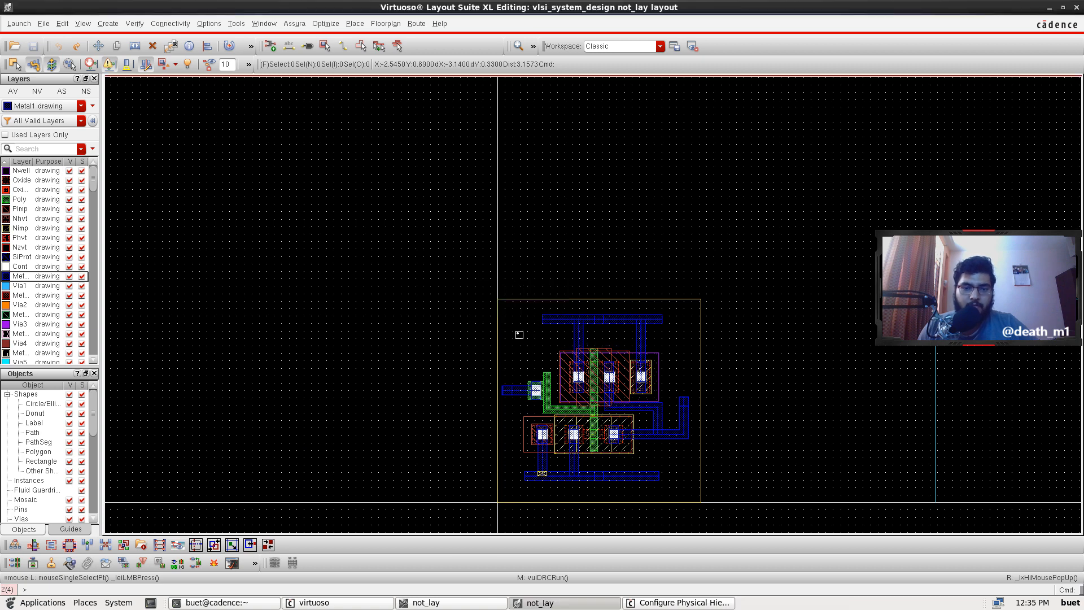
drag(485, 463, 315, 82)
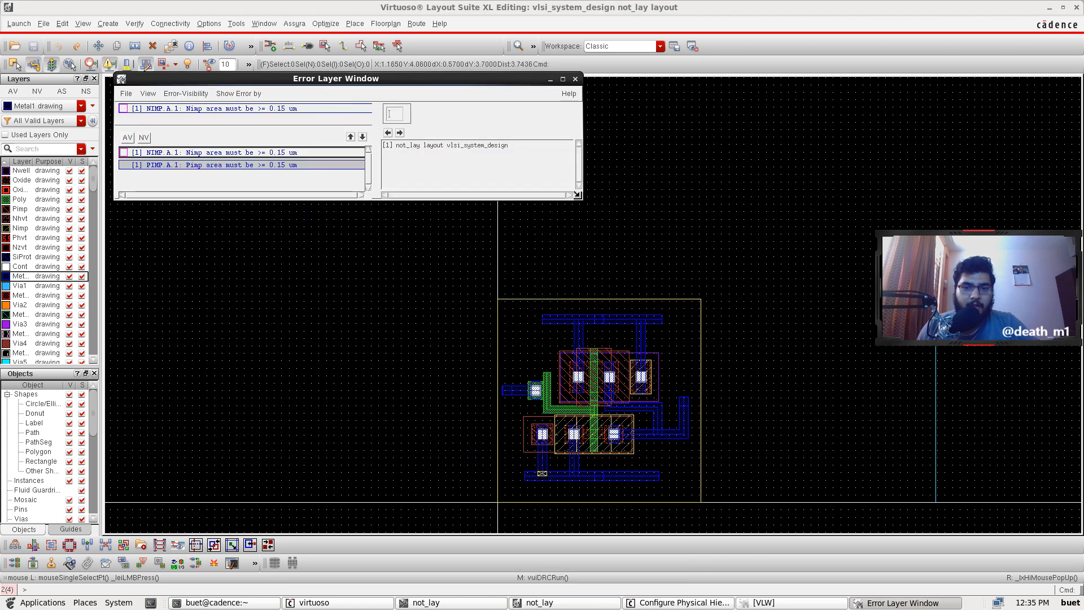
drag(577, 195, 746, 364)
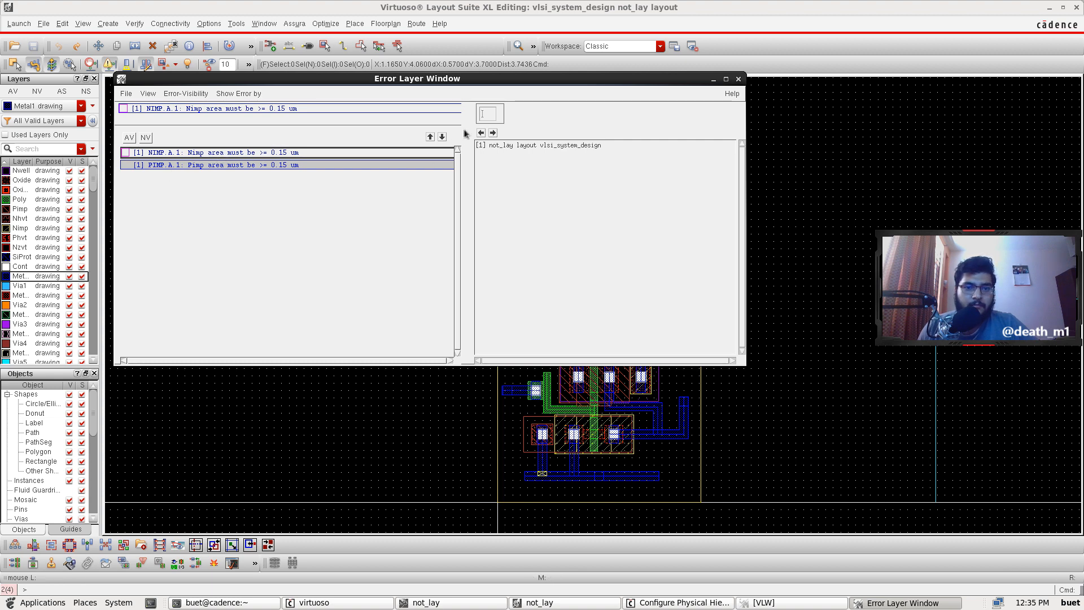
Step: Locate the NIMP.A.1 and PIMP.A.1 area errors in the layout, moving the Error Layer Window clear of the highlighted shape
click(492, 133)
drag(496, 83, 699, 211)
click(508, 296)
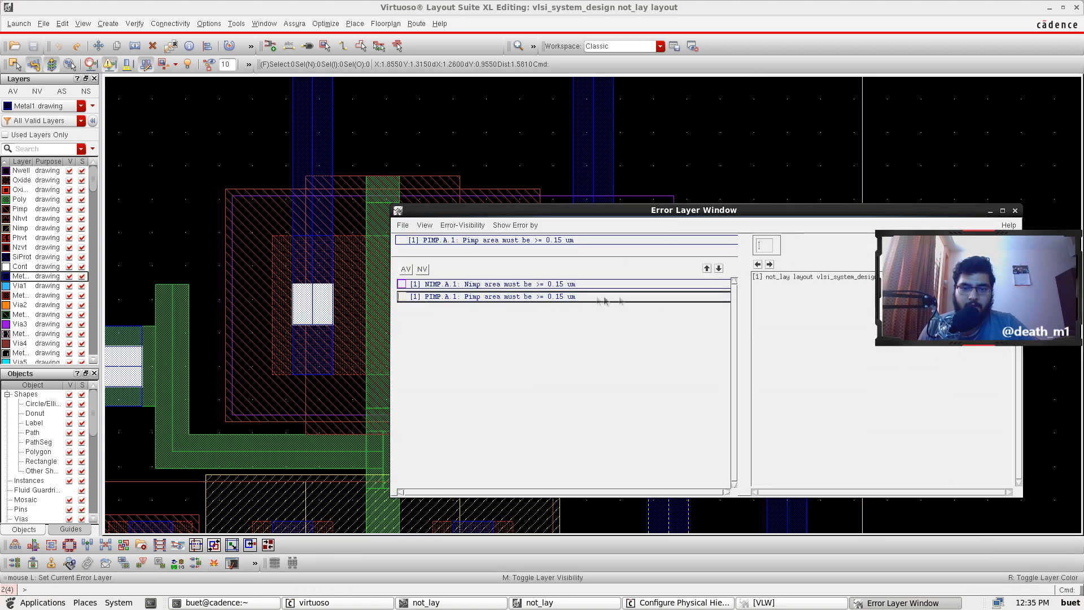
click(769, 265)
drag(663, 212, 415, 142)
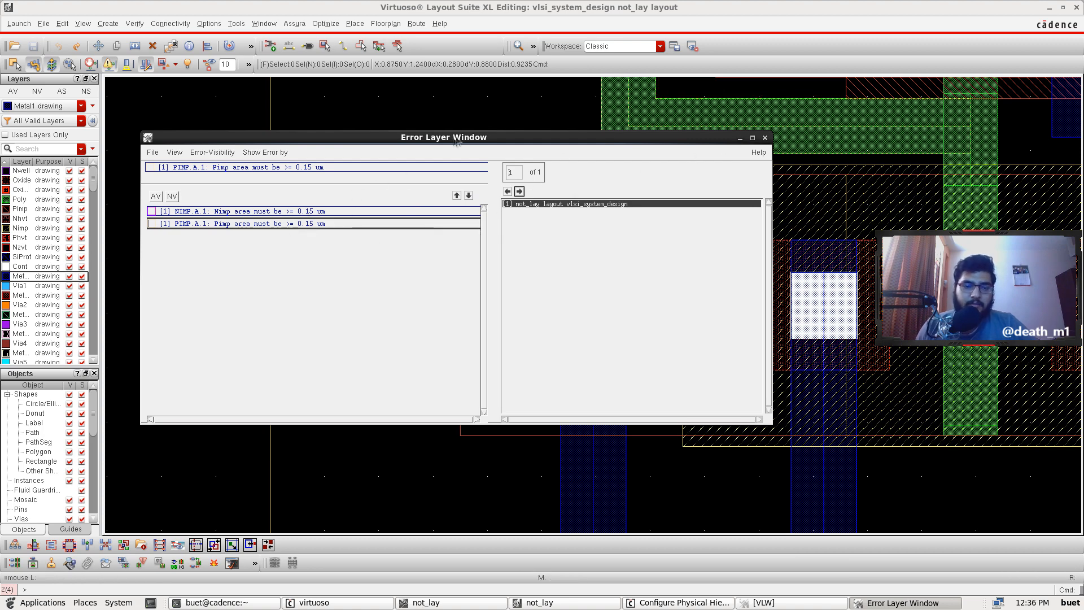
drag(496, 140, 687, 161)
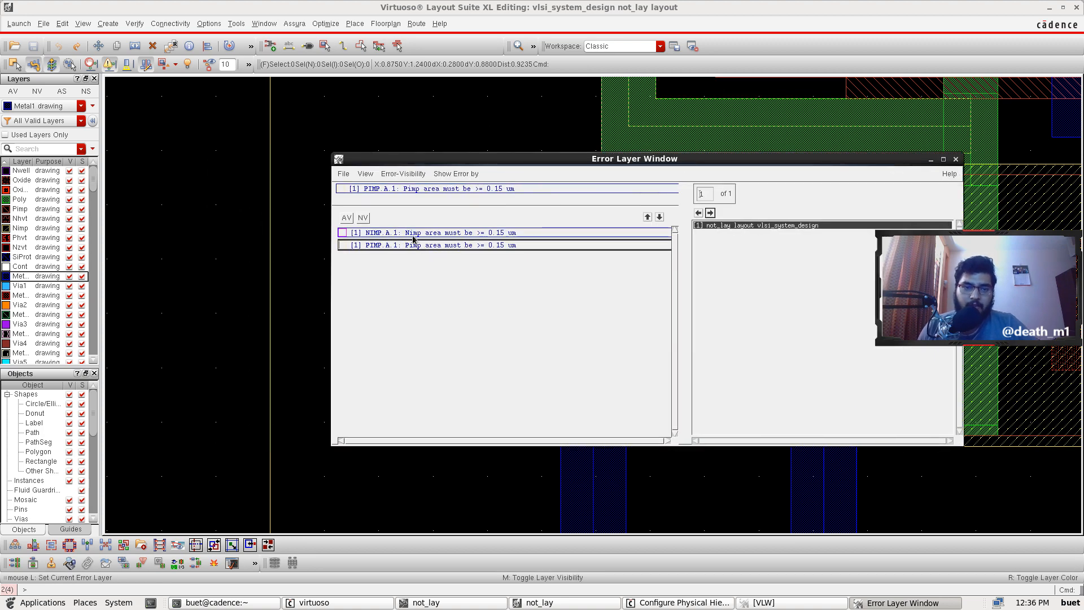
drag(536, 161, 626, 351)
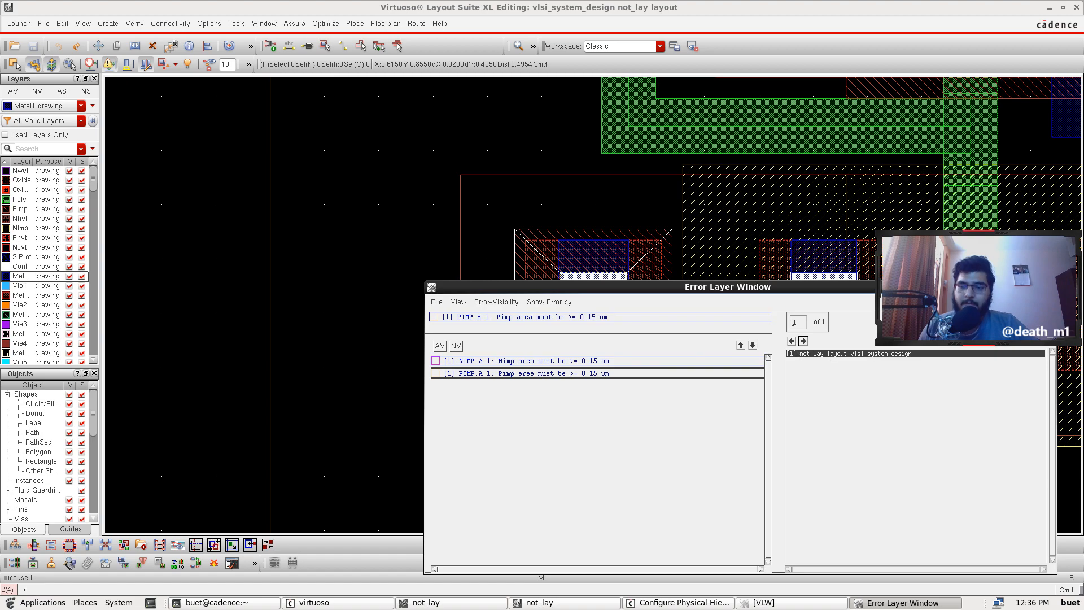
Step: Put the Error Layer Window away and examine the highlighted Pimp shape around the body contact beside the NMOS
click(1023, 287)
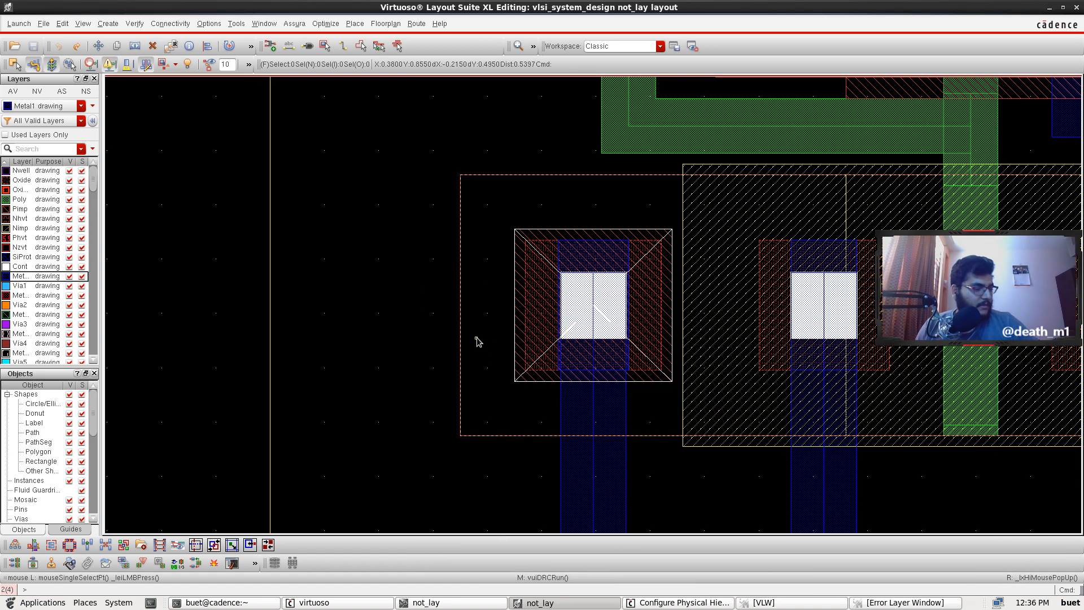
ctrl+scroll(545, 342, up, 2)
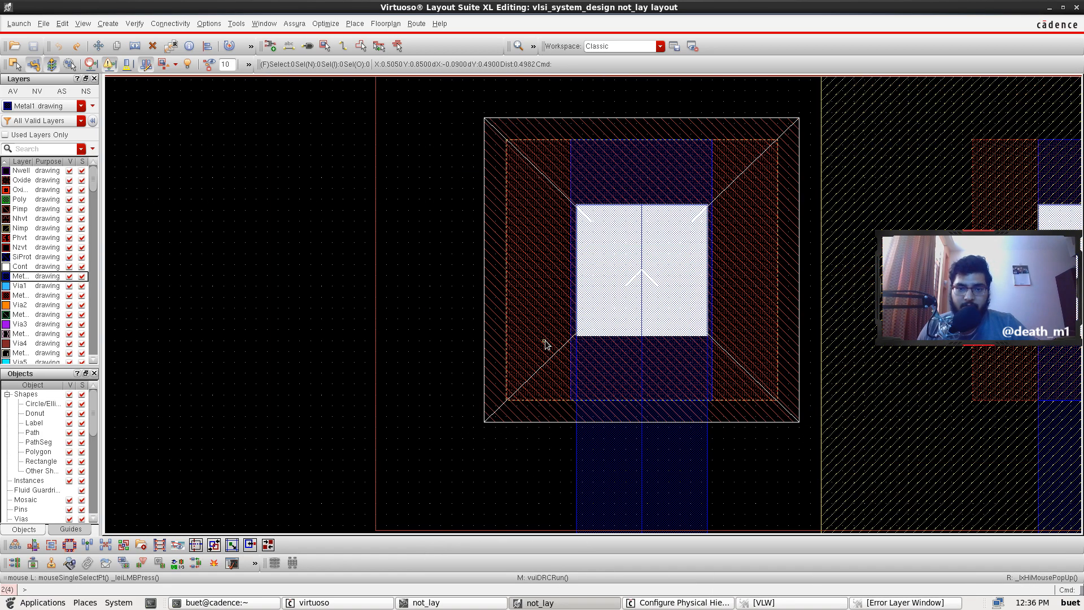
ctrl+scroll(550, 344, down, 4)
ctrl+scroll(593, 394, up, 4)
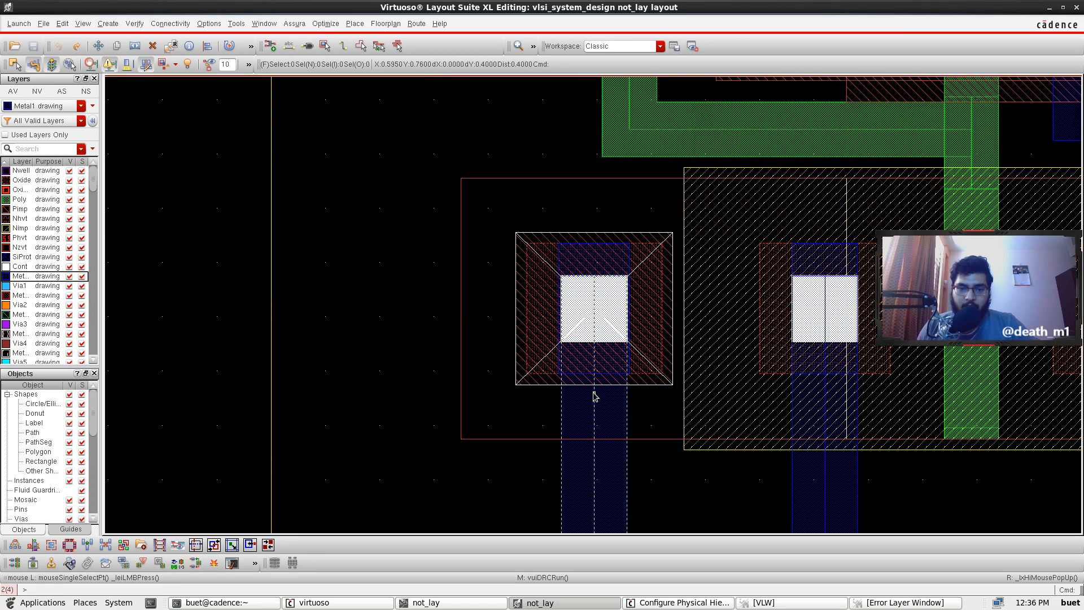
key(Right)
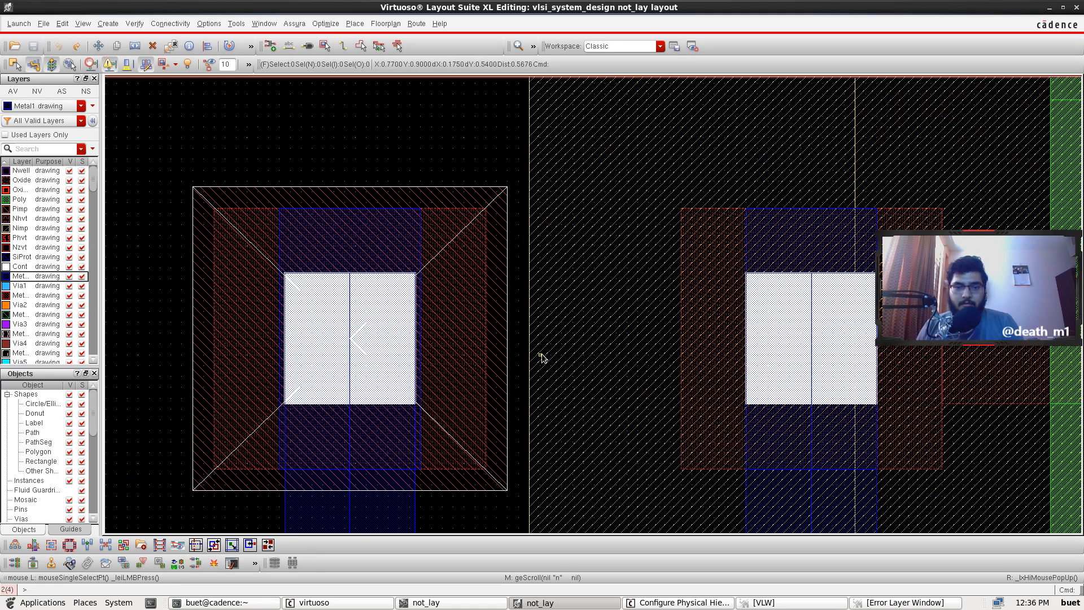
Step: Measure the width of the body contact's Pimp rectangle with a ruler just below its bottom edge
key(Left)
key(Right)
key(Left)
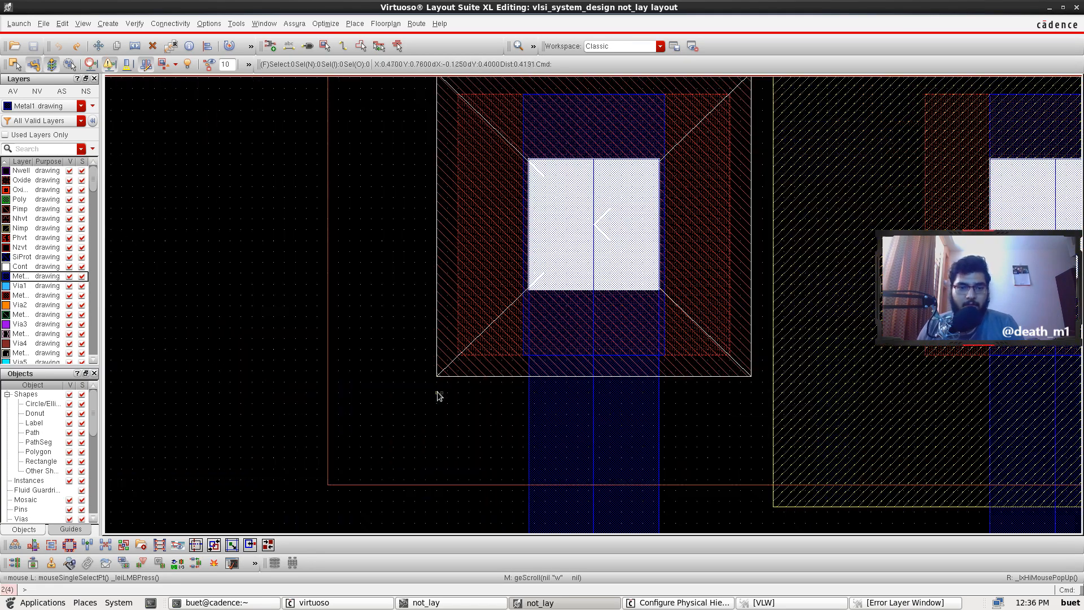
ctrl+scroll(543, 404, up, 2)
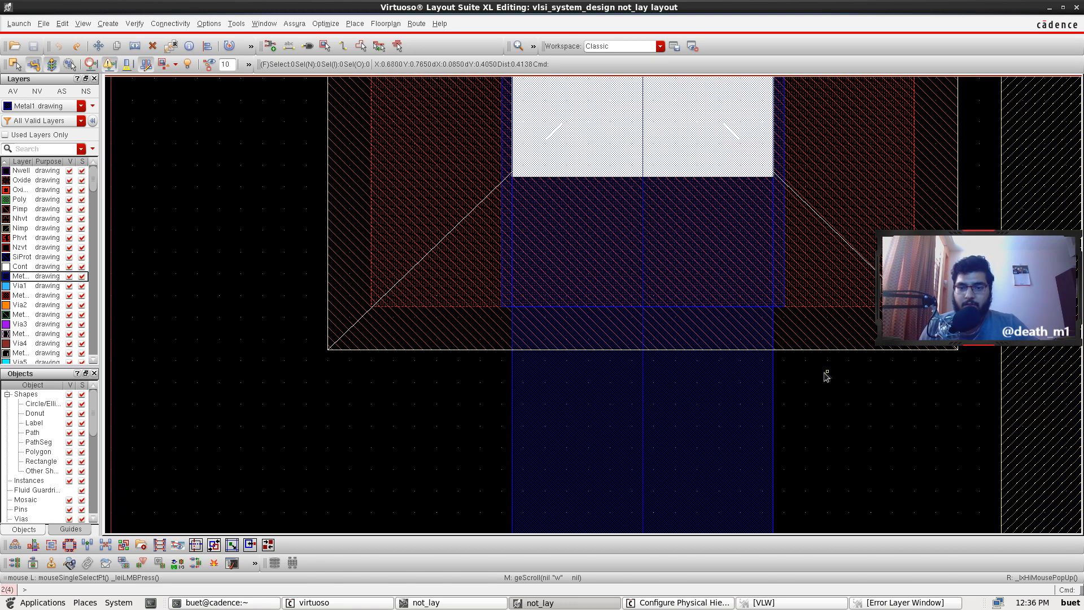
key(k)
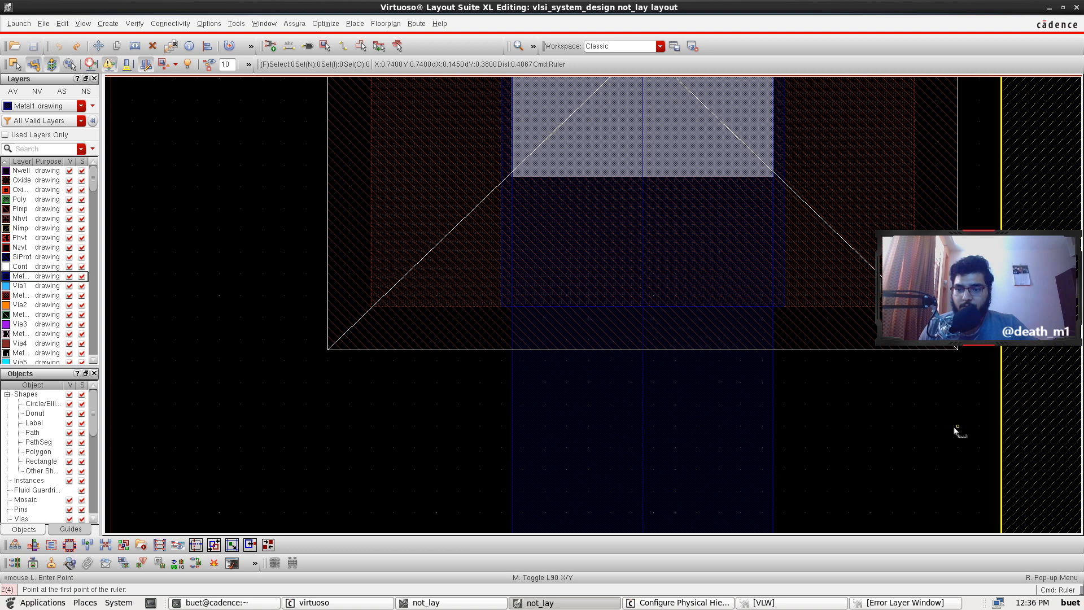
scroll(969, 427, up, 3)
scroll(929, 262, down, 2)
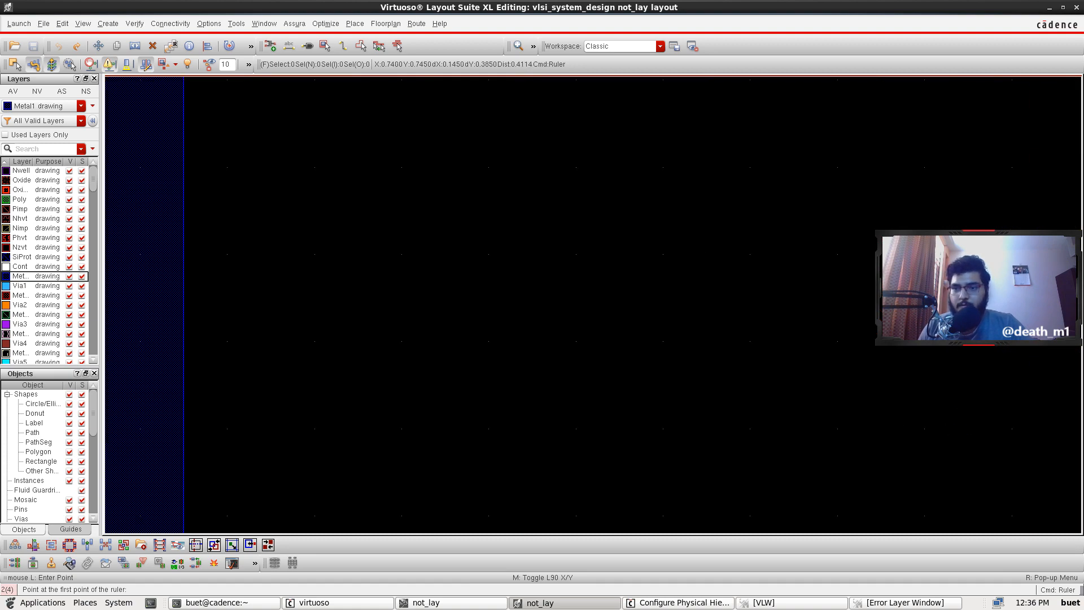
click(923, 297)
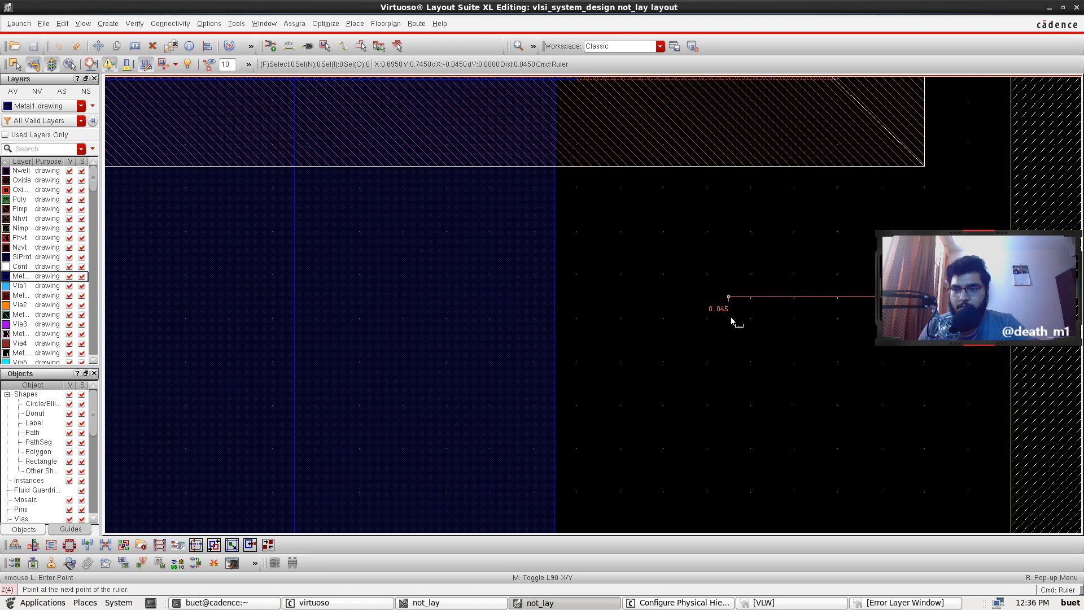
click(638, 312)
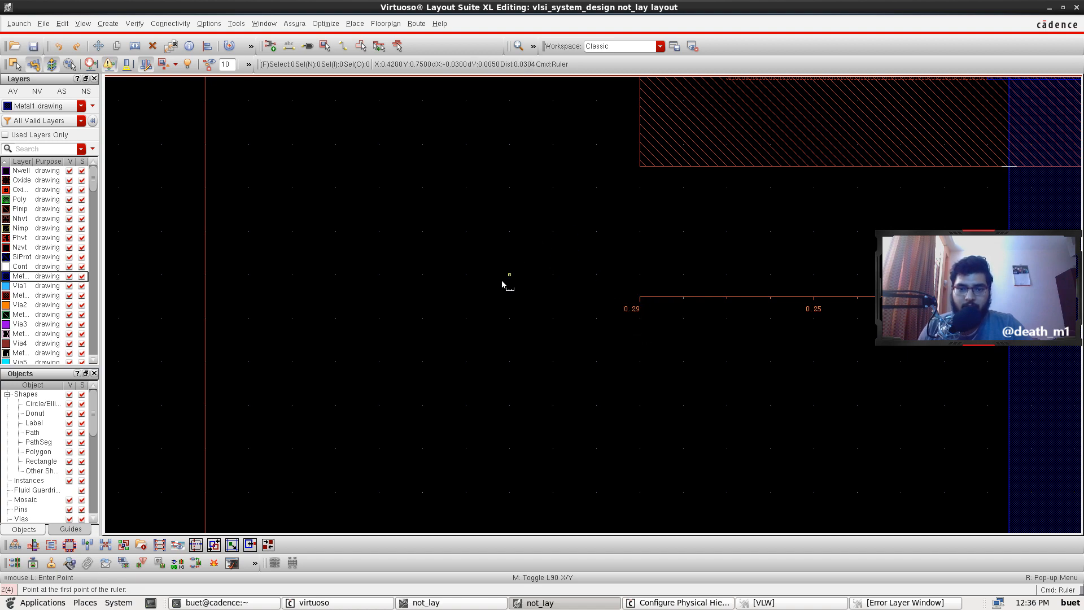
Step: Measure the height of the same Pimp rectangle with a vertical ruler beside its left edge
click(509, 168)
scroll(510, 170, up, 8)
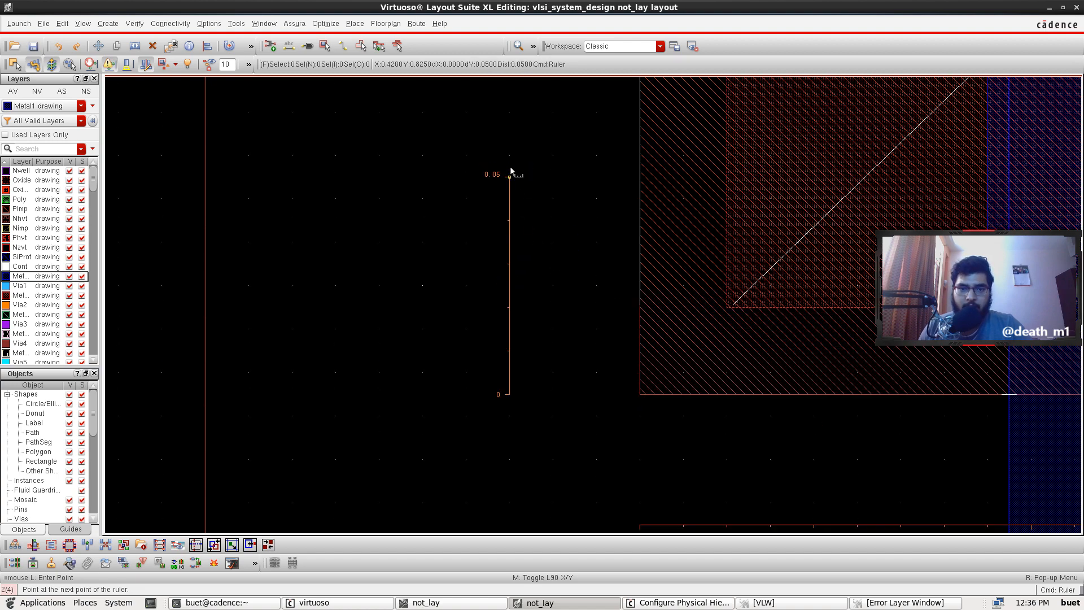
scroll(510, 170, up, 3)
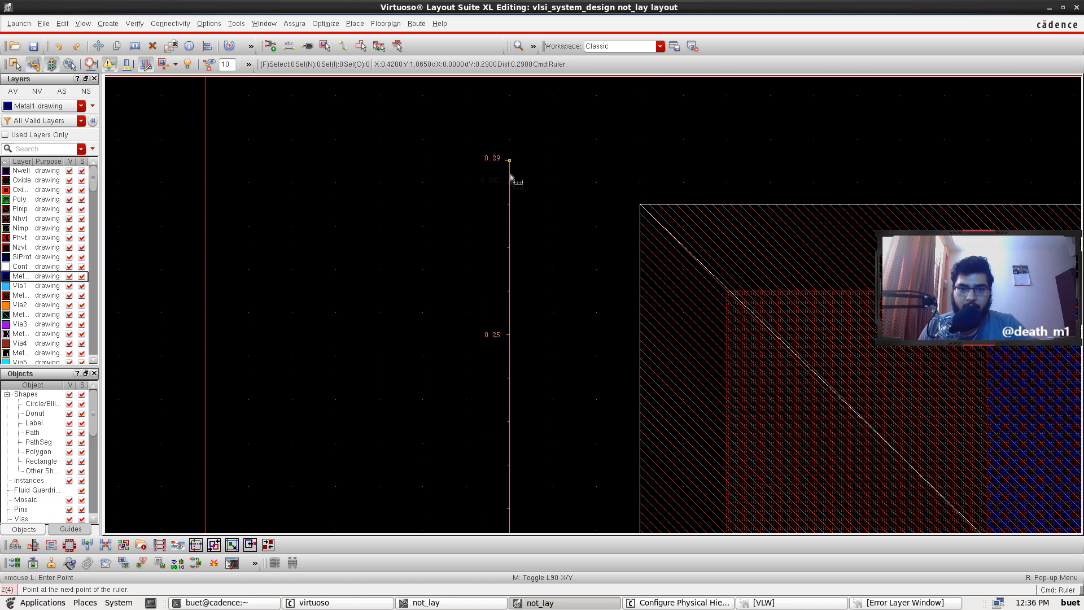
click(510, 204)
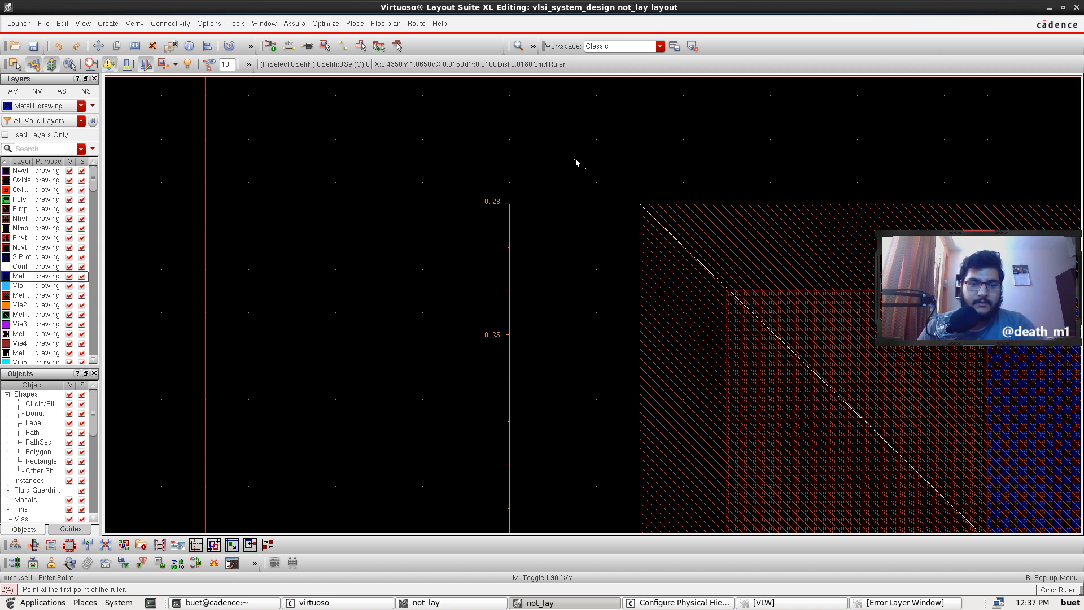
Step: Examine the Pimp rectangle together with its width and height rulers to work out the area shortfall
scroll(543, 210, down, 3)
scroll(544, 211, down, 4)
shift+scroll(544, 211, right, 6)
shift+scroll(544, 211, left, 5)
shift+scroll(543, 210, left, 3)
ctrl+scroll(405, 269, down, 3)
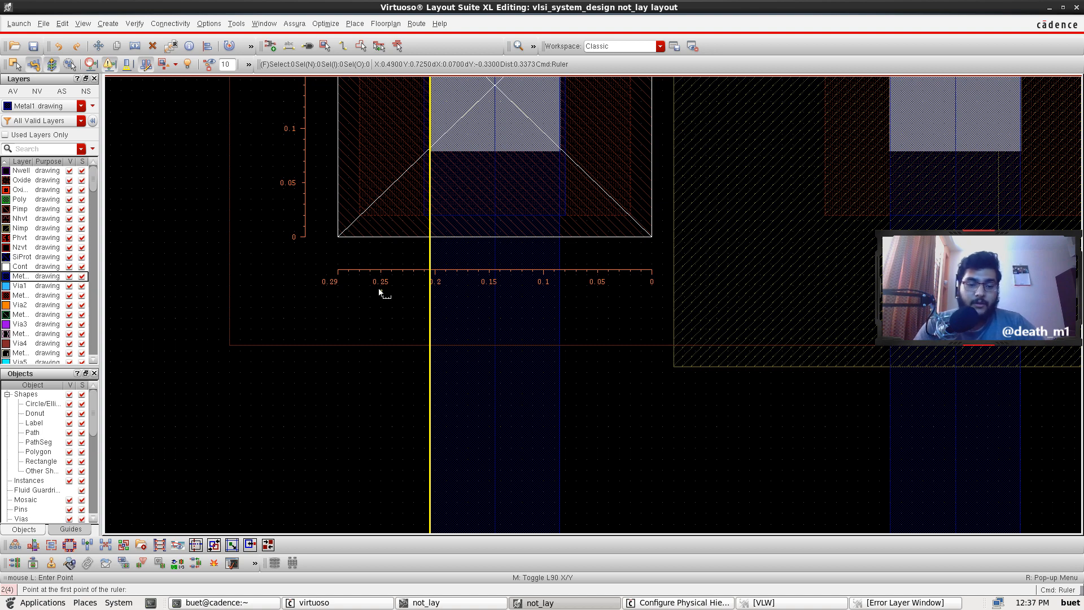
scroll(379, 292, up, 2)
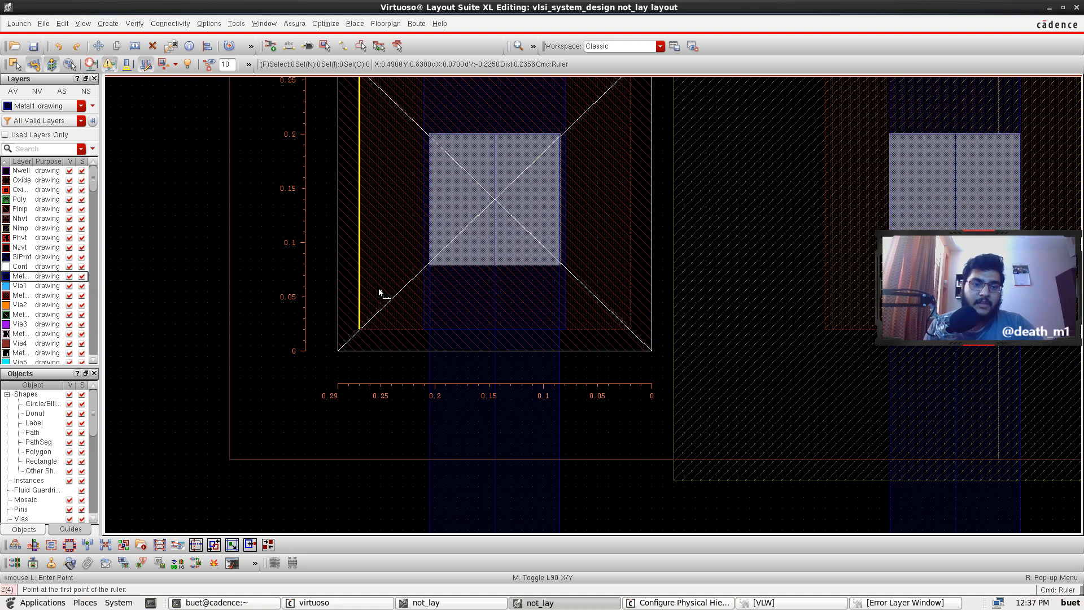
scroll(379, 292, up, 2)
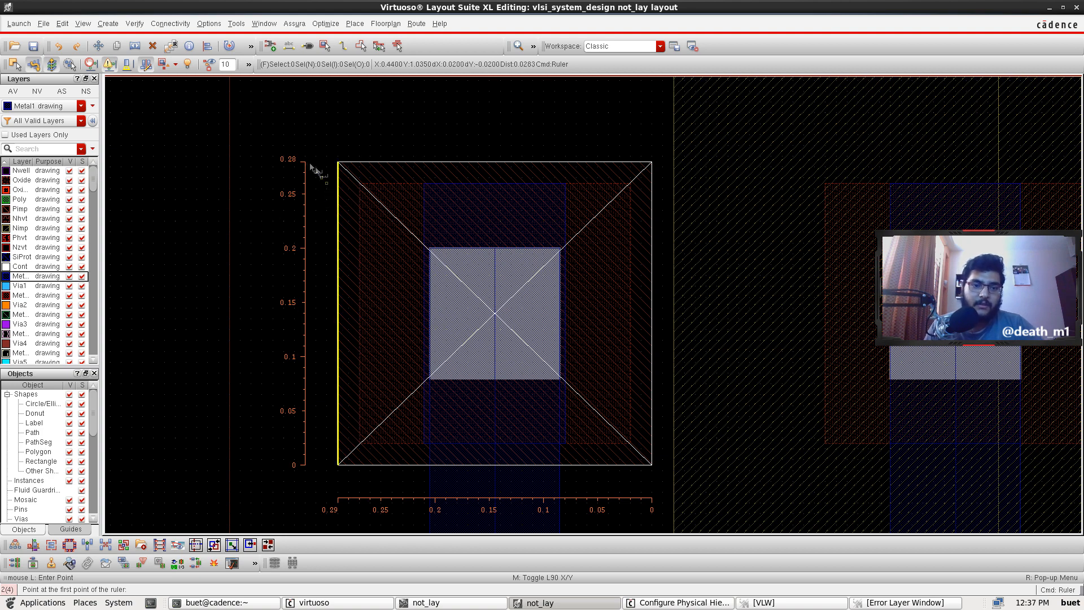
scroll(316, 256, down, 2)
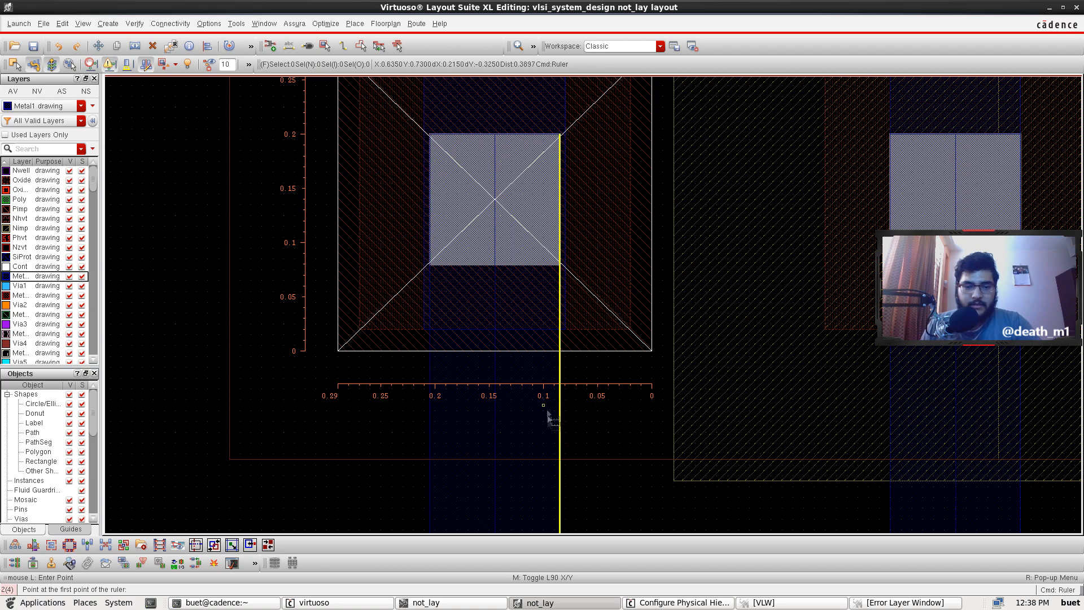
Step: Lay a horizontal ruler about 0.54 long below the width ruler, running leftward from the Pimp rectangle's right edge
ctrl+scroll(637, 435, down, 2)
ctrl+scroll(646, 451, up, 4)
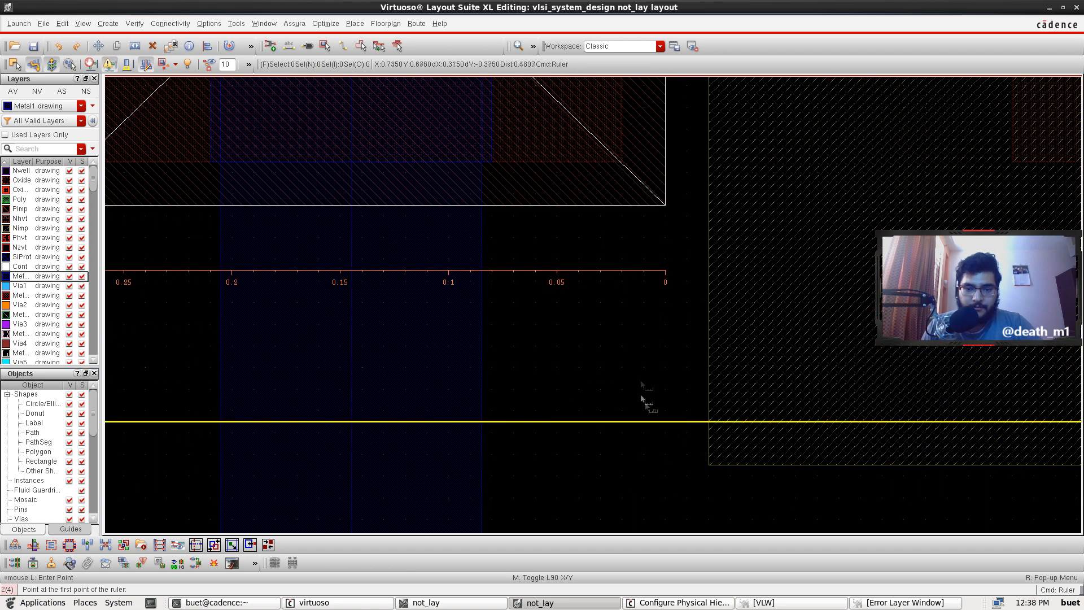
ctrl+scroll(667, 361, up, 4)
click(697, 305)
key(Left)
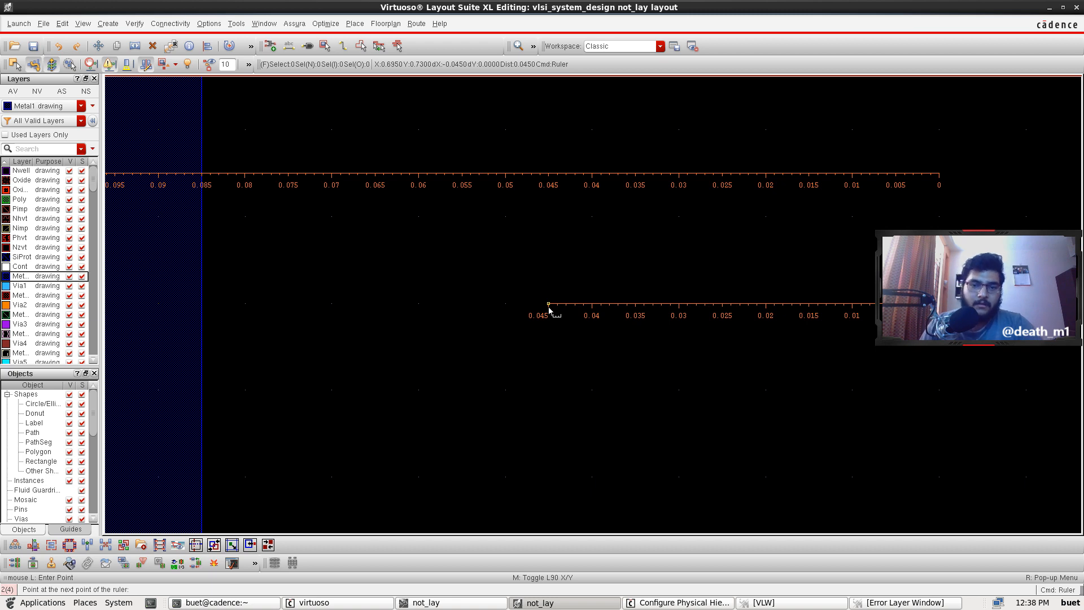
key(Left)
key(Left)
key(Left)
key(Left)
key(Left)
key(Left)
key(Left)
key(Left)
key(Left)
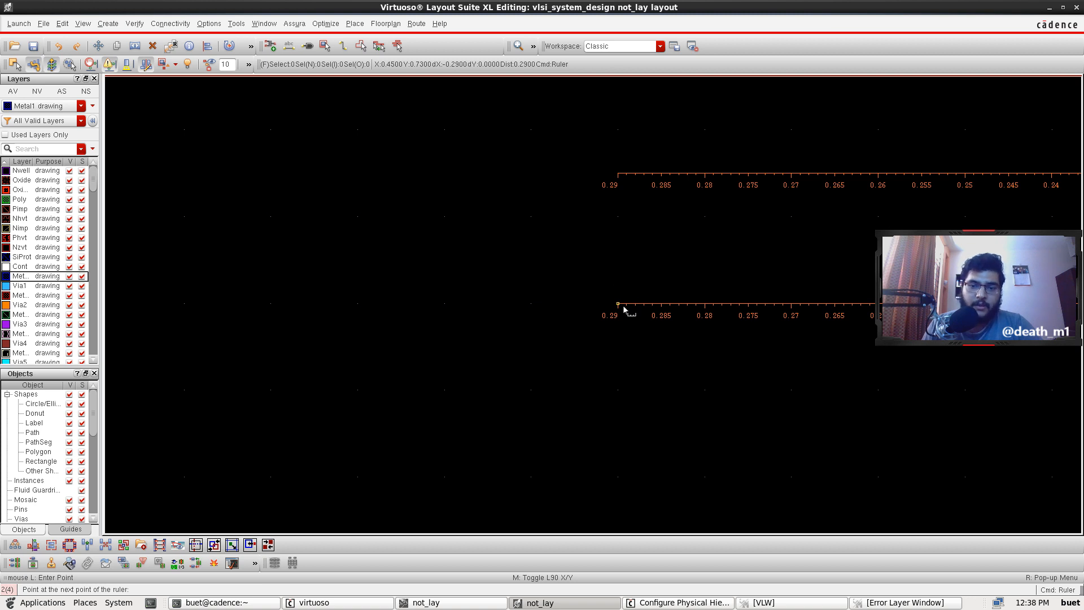
key(Left)
key(Left)
key(Left)
key(Left)
key(Left)
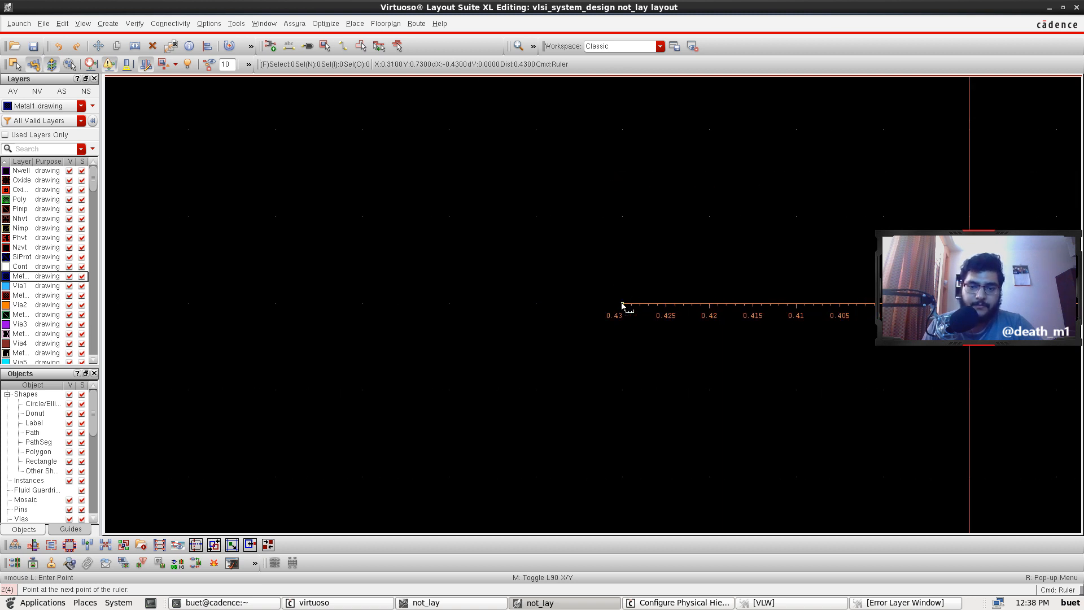
key(Right)
click(646, 311)
scroll(719, 311, down, 3)
key(Right)
key(Right)
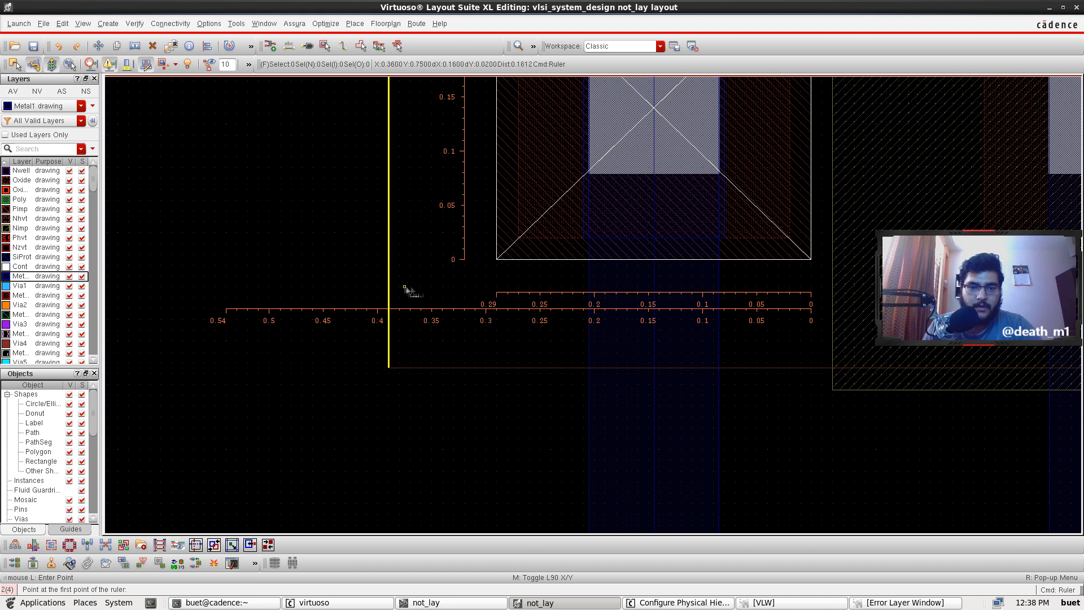
Step: Measure the gap between the Pimp rectangle's left edge and the vertical outline to its left
scroll(437, 274, up, 1)
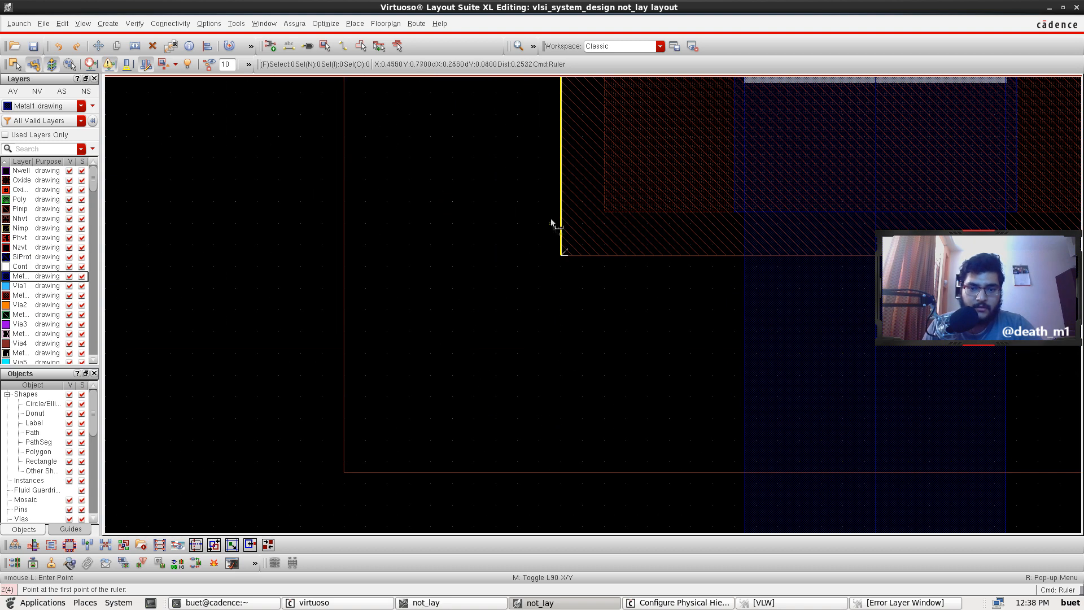
scroll(563, 399, up, 1)
click(562, 376)
key(Left)
click(618, 383)
key(Right)
scroll(696, 416, up, 1)
scroll(632, 333, down, 3)
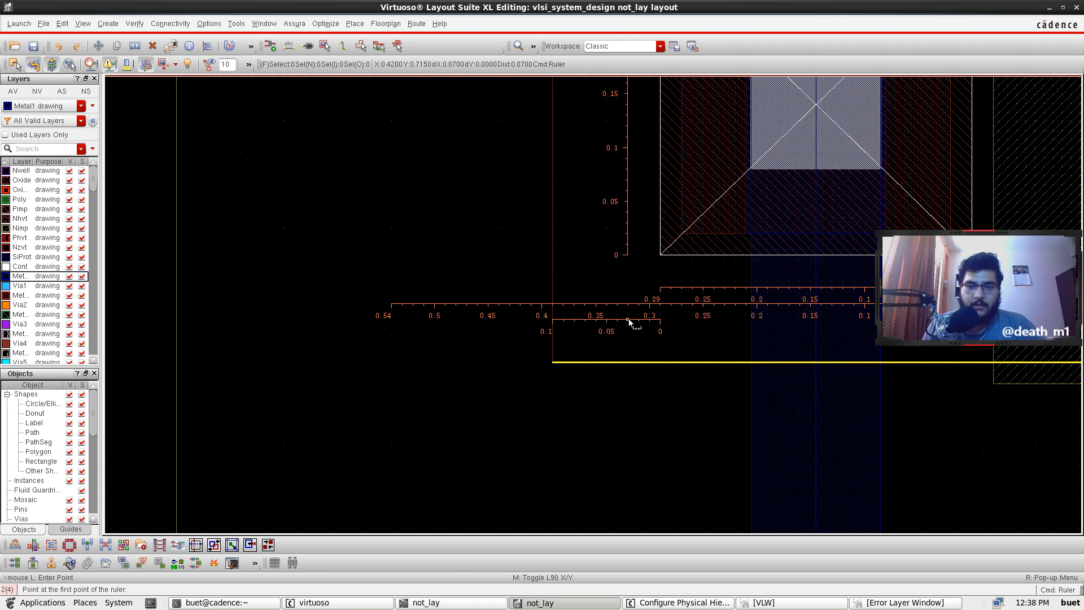
Step: Examine the free space around the body contact's Pimp rectangle and select that rectangle
key(Up)
key(Down)
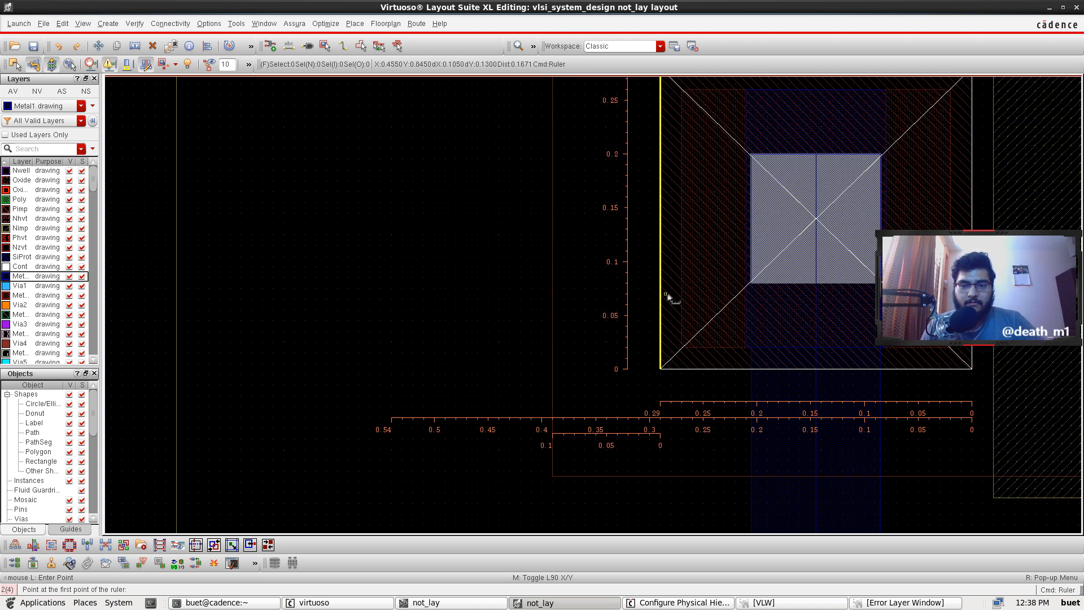
key(shift+k)
scroll(649, 398, up, 2)
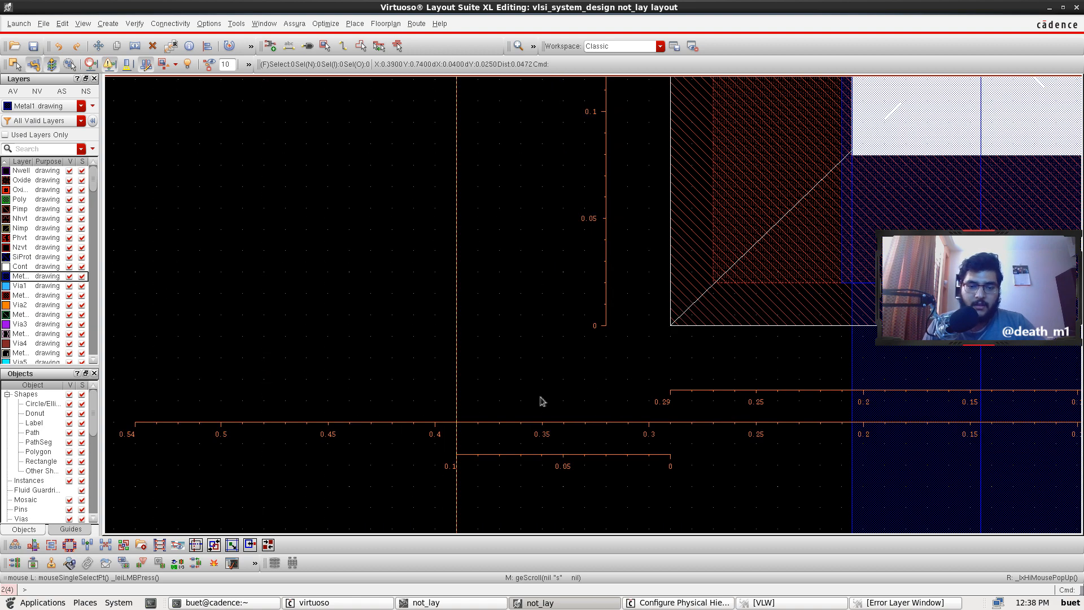
scroll(573, 316, up, 3)
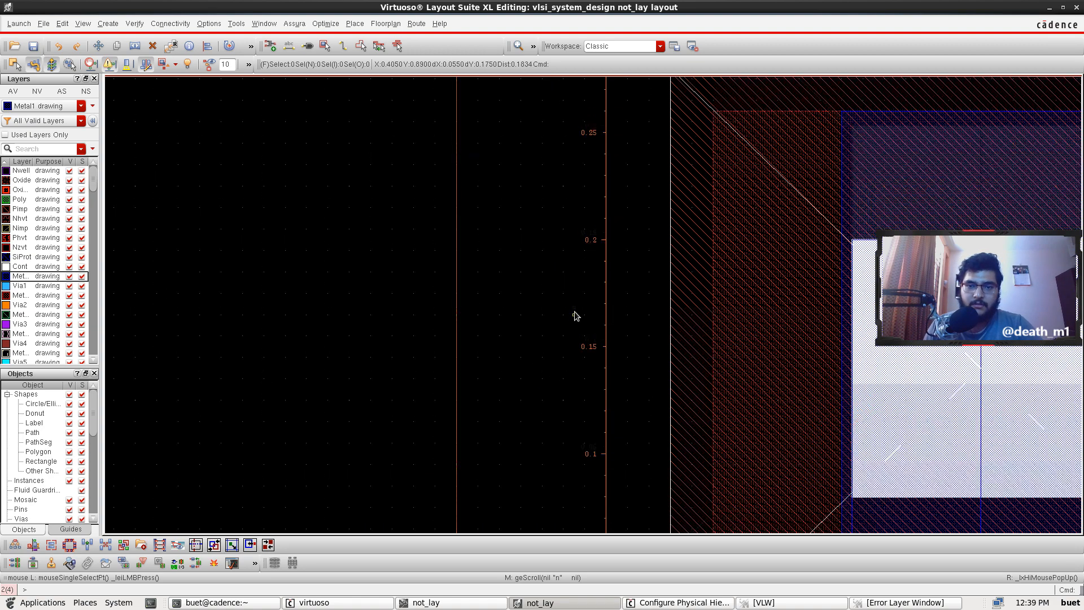
shift+scroll(575, 315, right, 1)
shift+scroll(574, 311, right, 4)
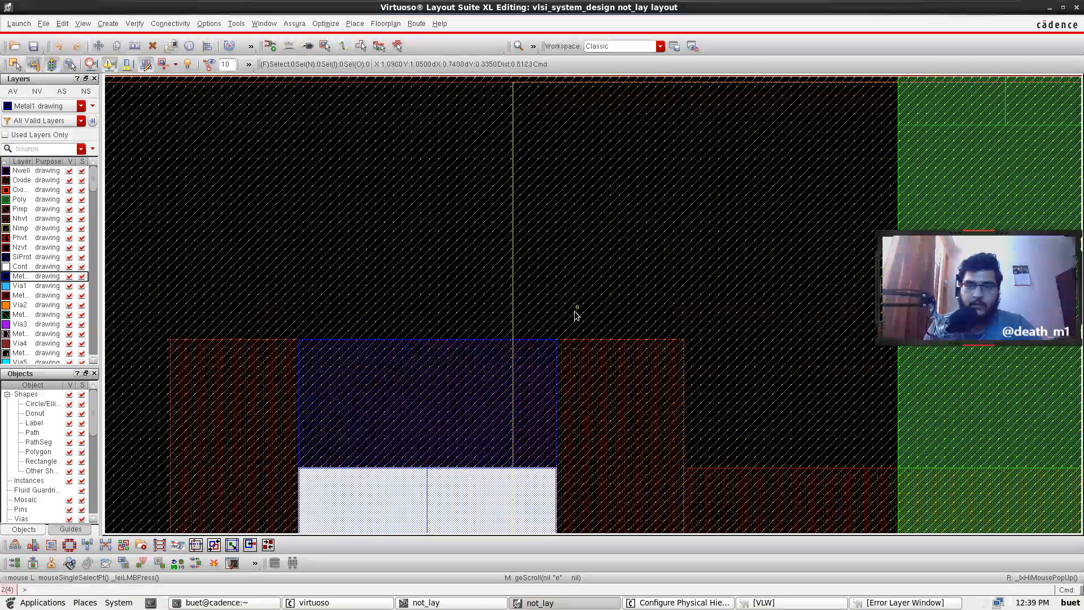
shift+scroll(575, 310, left, 10)
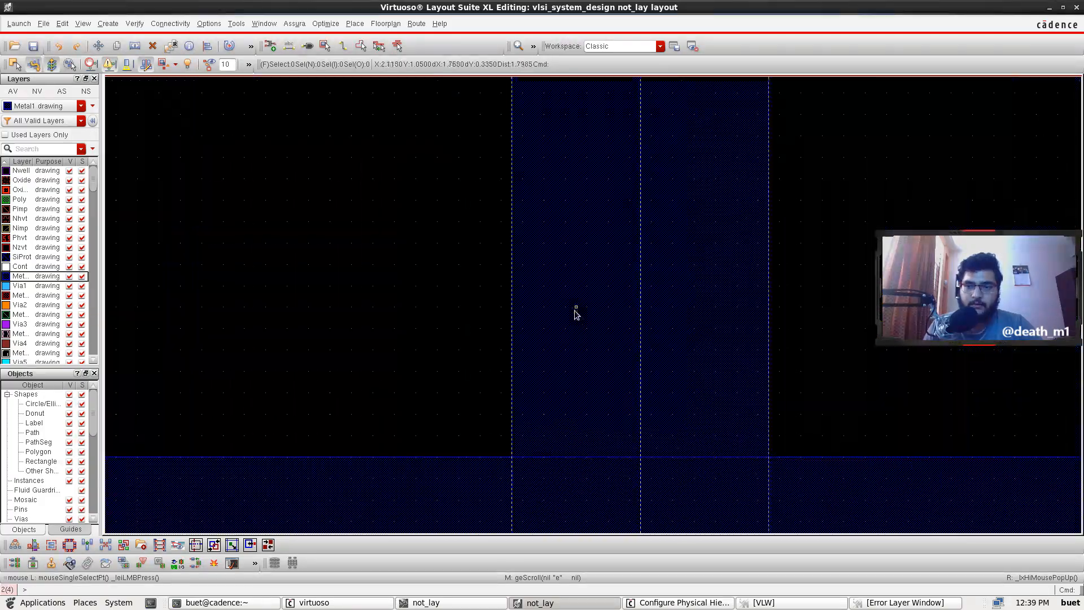
shift+scroll(667, 337, right, 3)
ctrl+scroll(668, 336, up, 1)
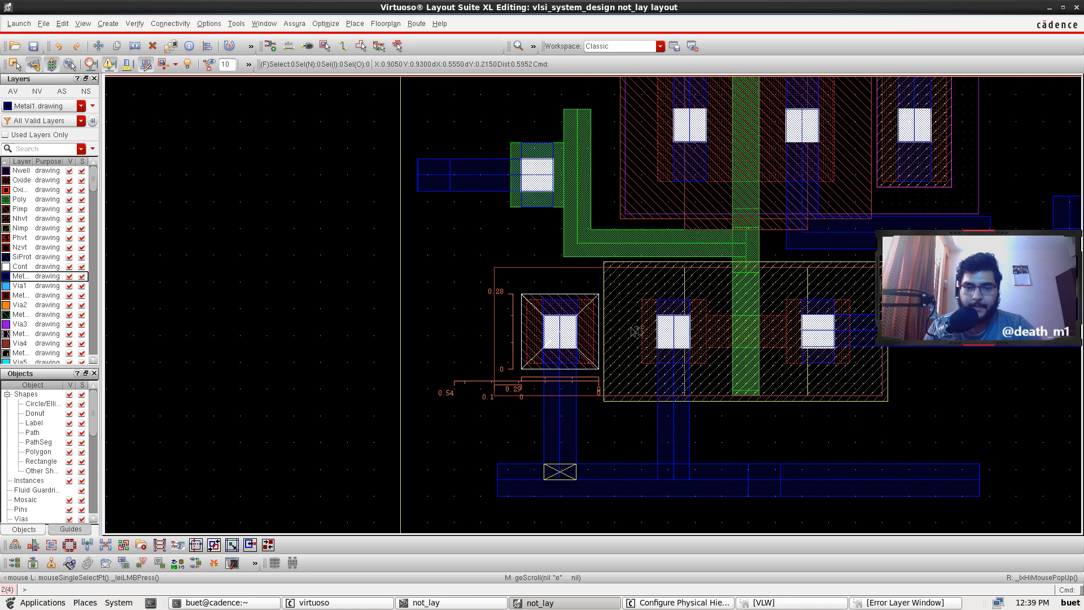
ctrl+scroll(605, 334, up, 1)
ctrl+scroll(367, 295, up, 1)
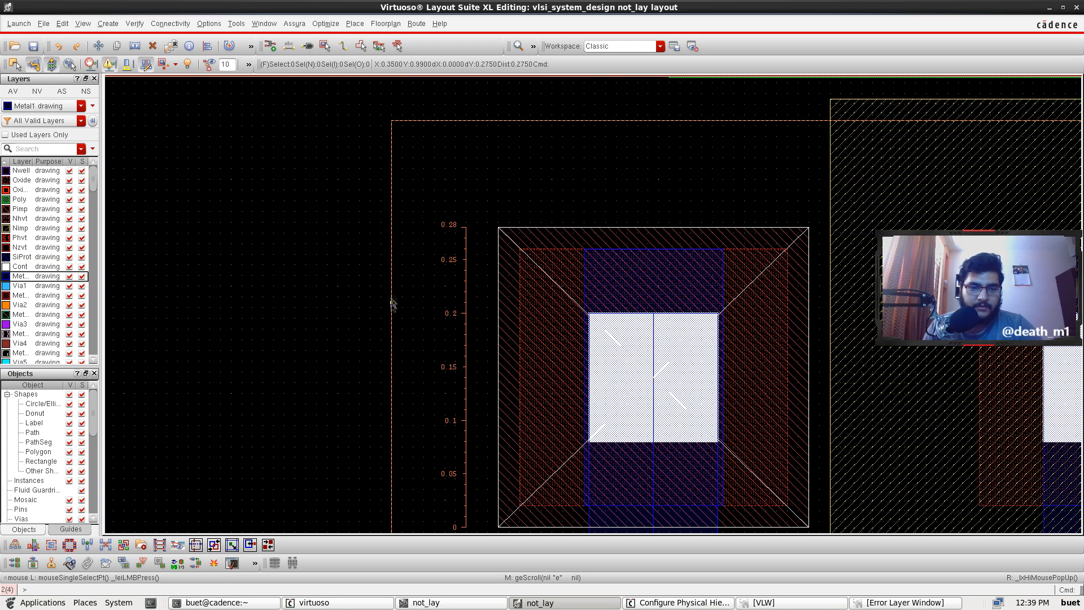
ctrl+scroll(389, 285, down, 1)
ctrl+scroll(394, 272, up, 2)
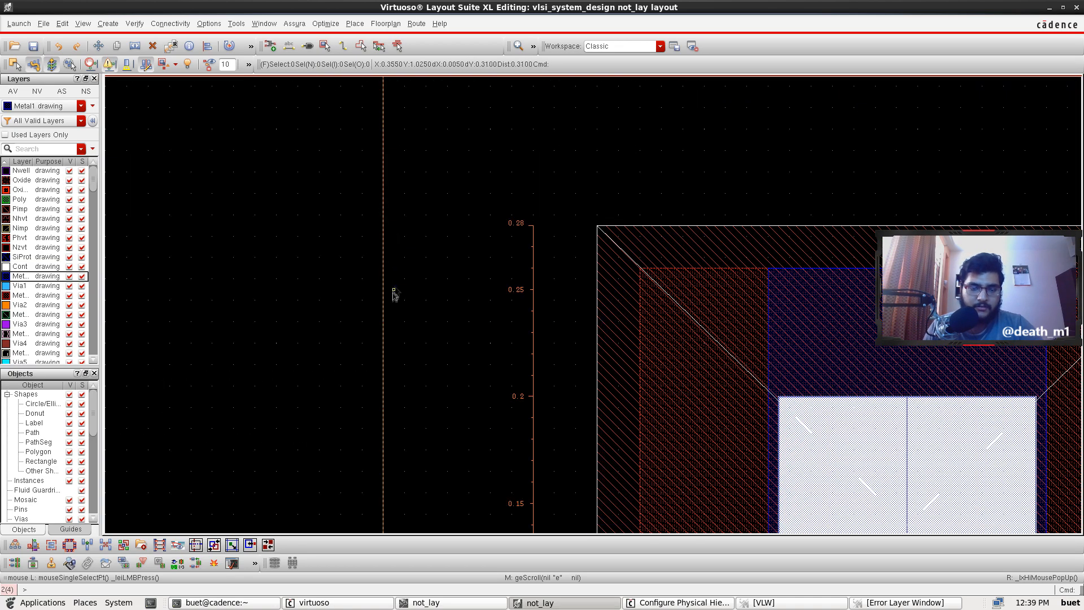
ctrl+scroll(594, 307, down, 2)
scroll(596, 316, up, 1)
scroll(598, 305, down, 3)
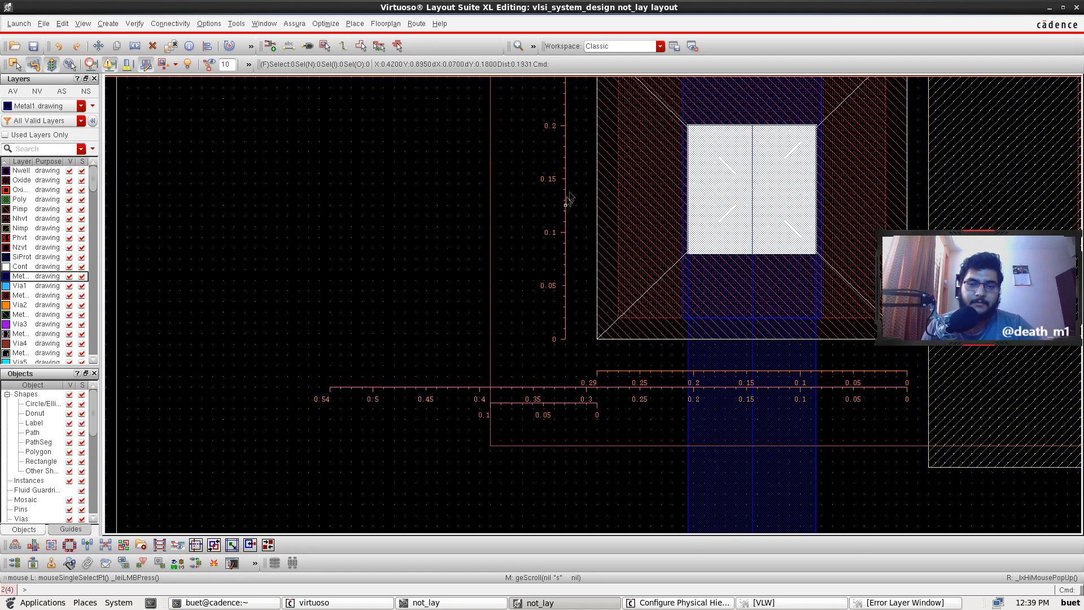
click(600, 263)
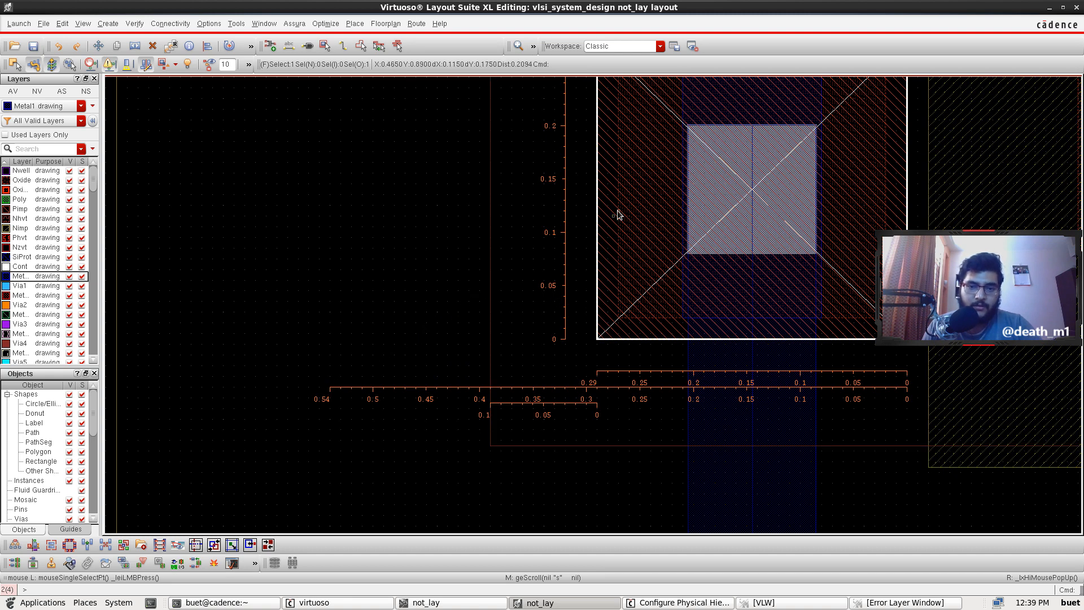
key(s)
click(598, 208)
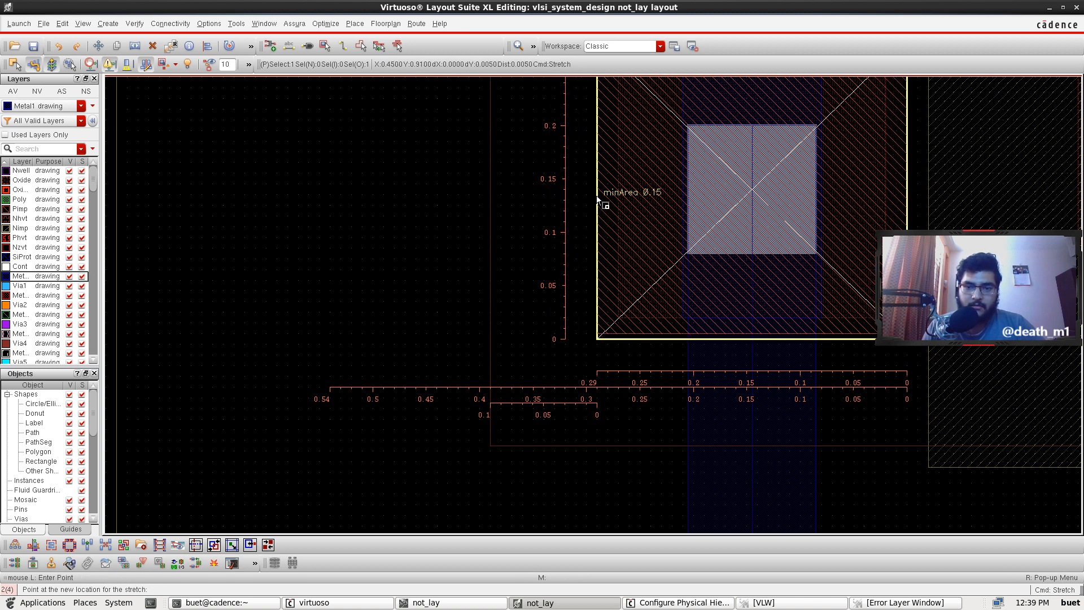
key(Escape)
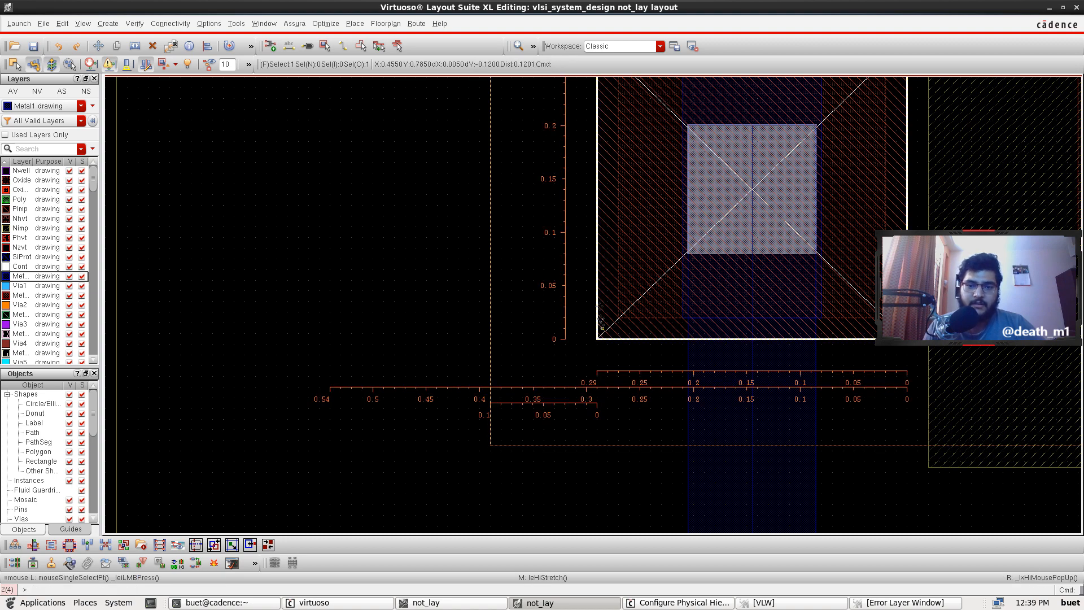
key(s)
click(599, 195)
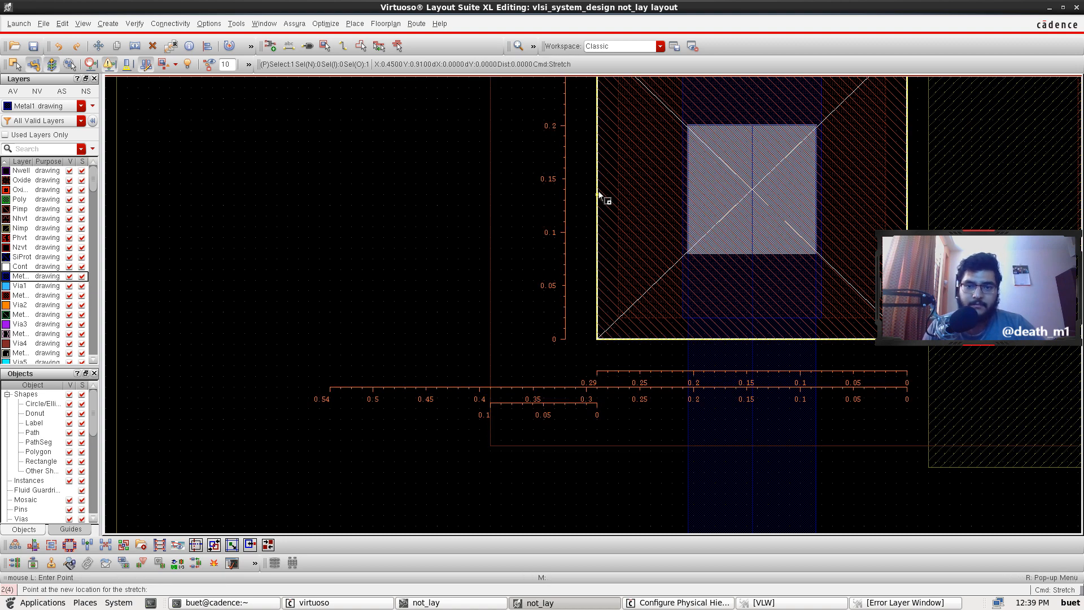
click(605, 198)
Step: Set the width of the body contact's Pimp rectangle to 0.54
key(q)
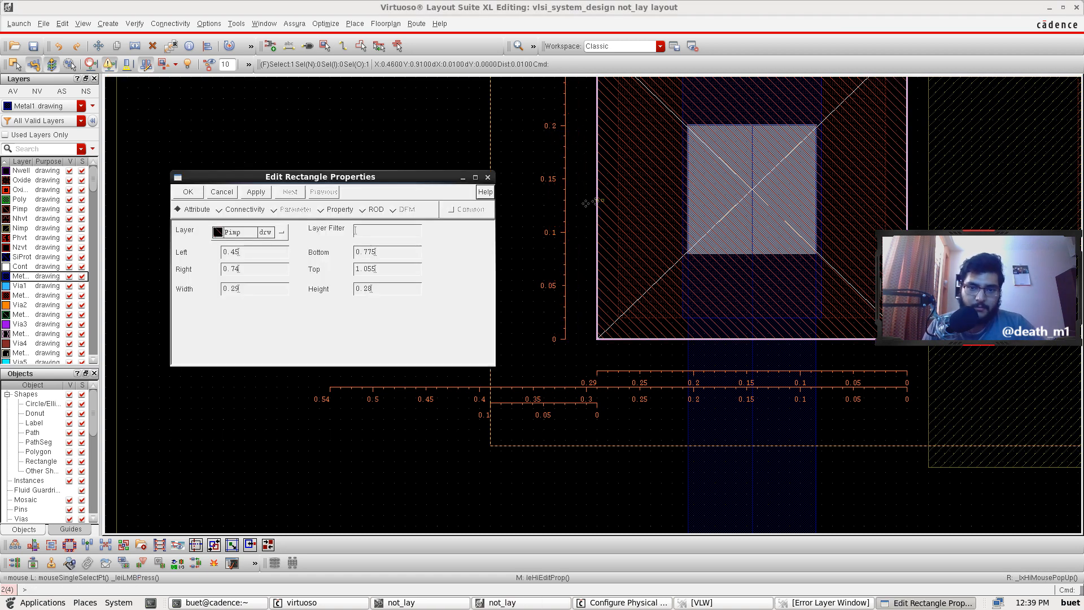
drag(370, 176, 522, 105)
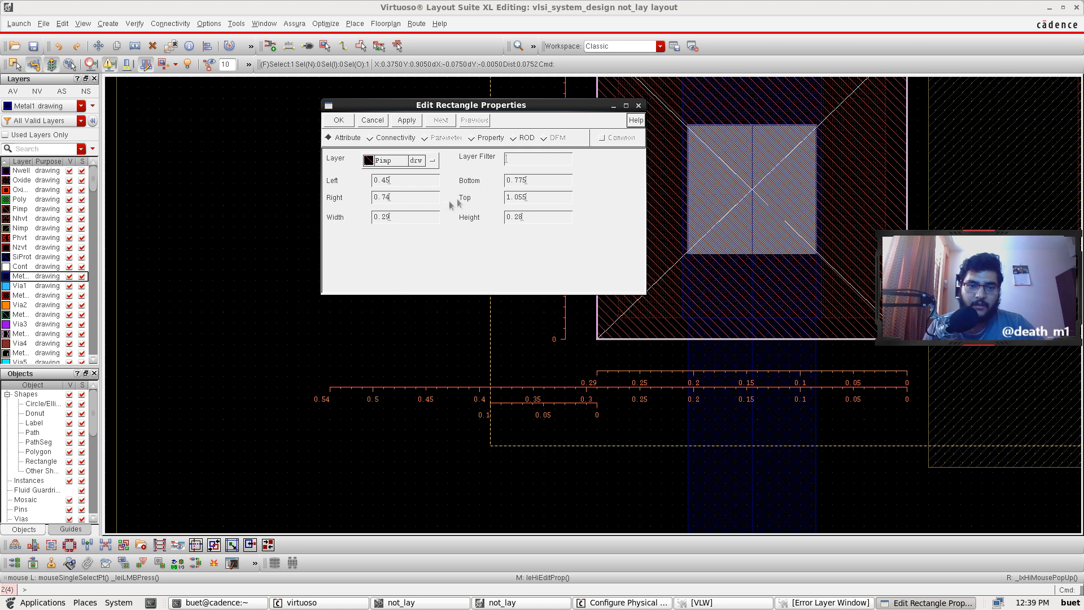
click(401, 219)
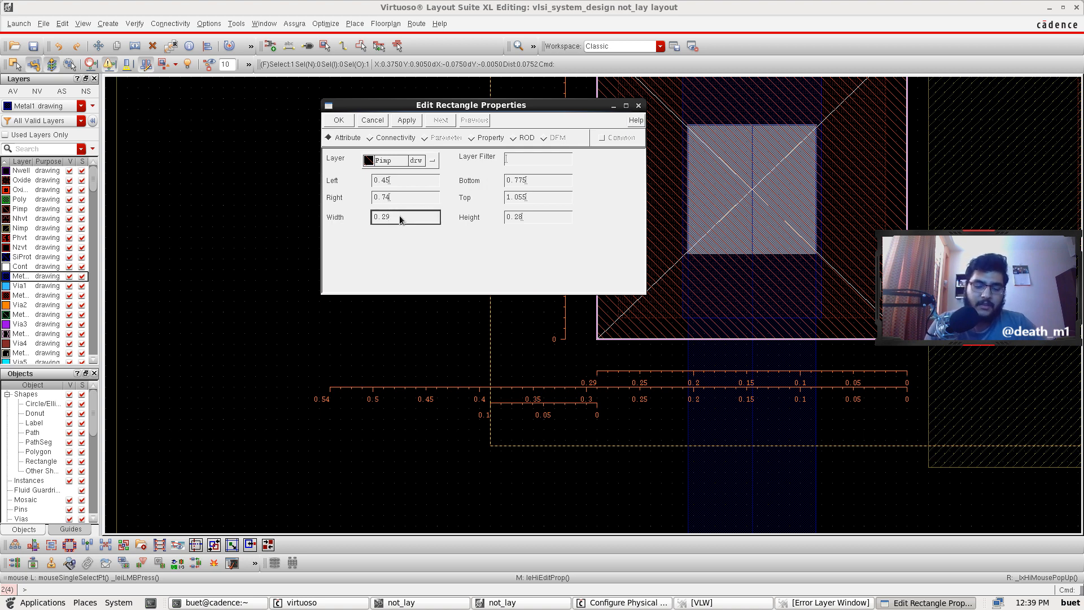
key(BackSpace)
key(BackSpace)
text(0)
key(Return)
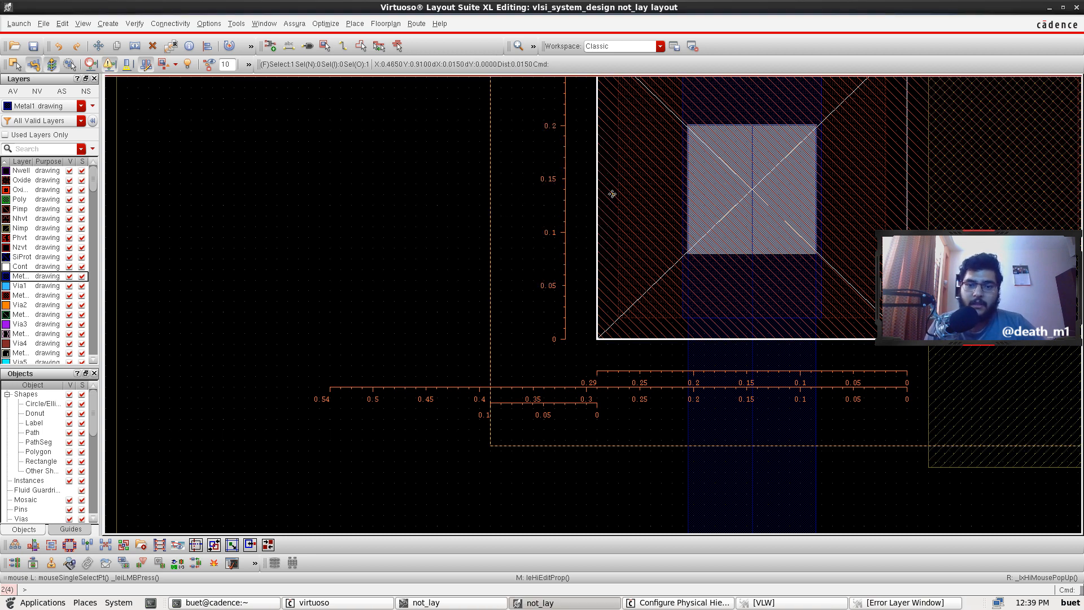
Step: Move the widened Pimp rectangle leftward until its left edge lines up with the far end of the 0.54 ruler
key(m)
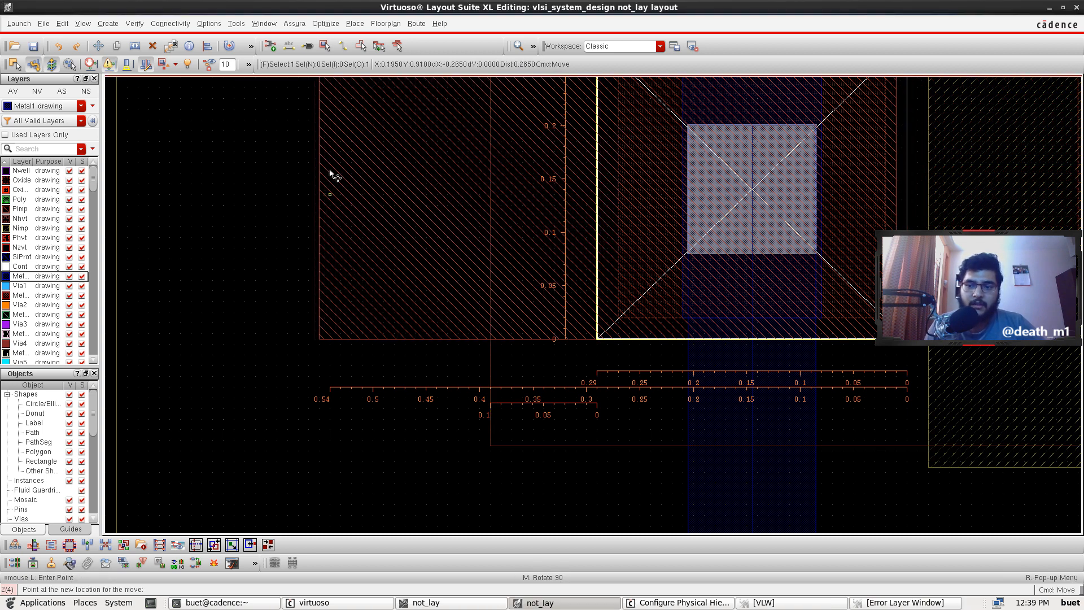
click(340, 169)
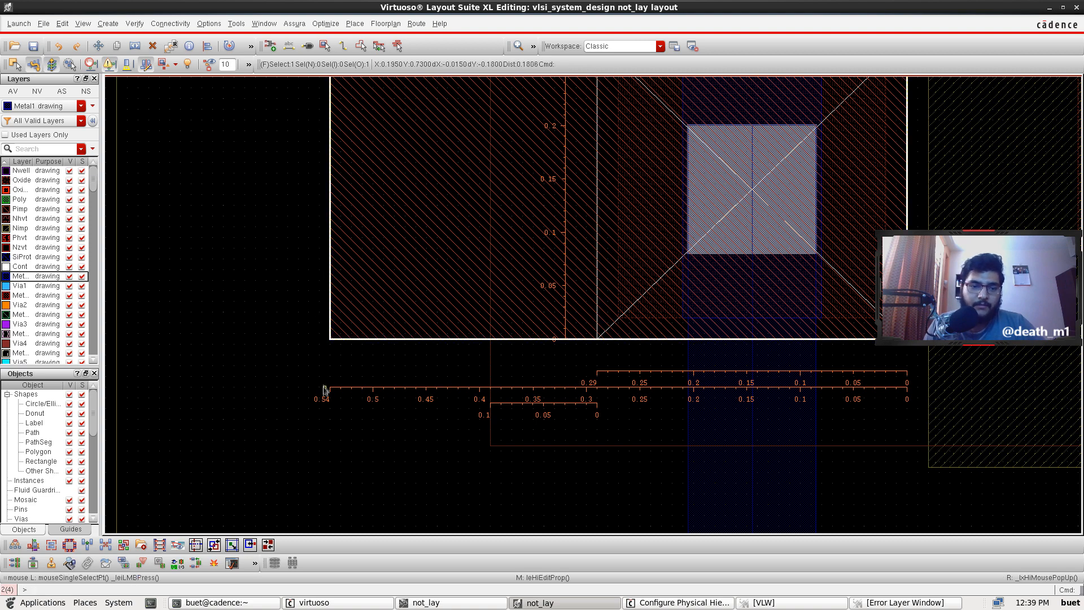
click(325, 366)
key(shift+k)
Step: Select the large outline around the transistor and lay a 0.1 long ruler leftward from the Pimp rectangle's lower-left corner
click(489, 361)
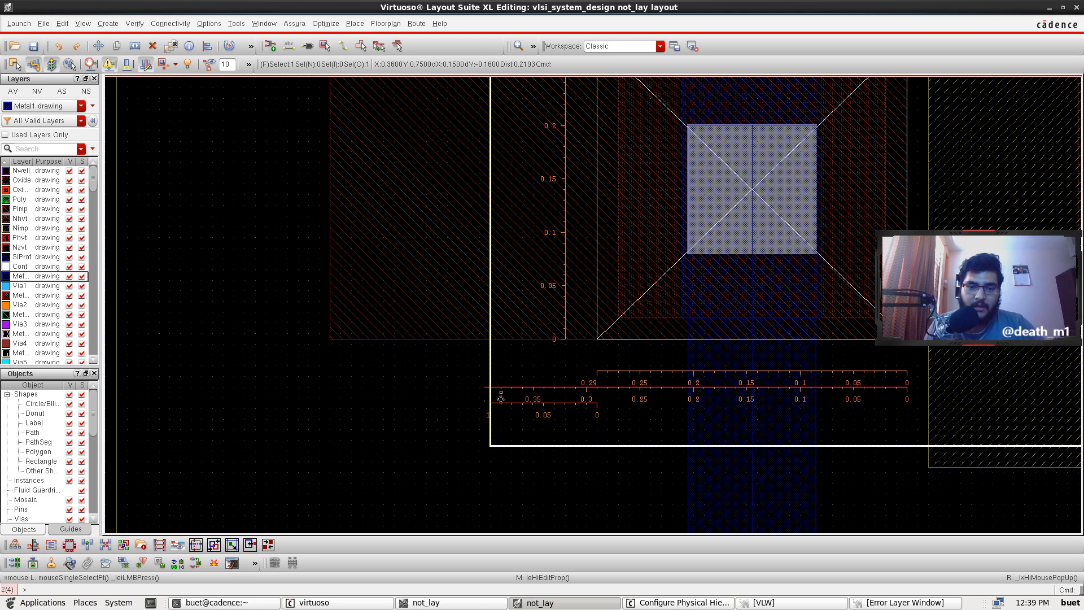
scroll(504, 385, down, 2)
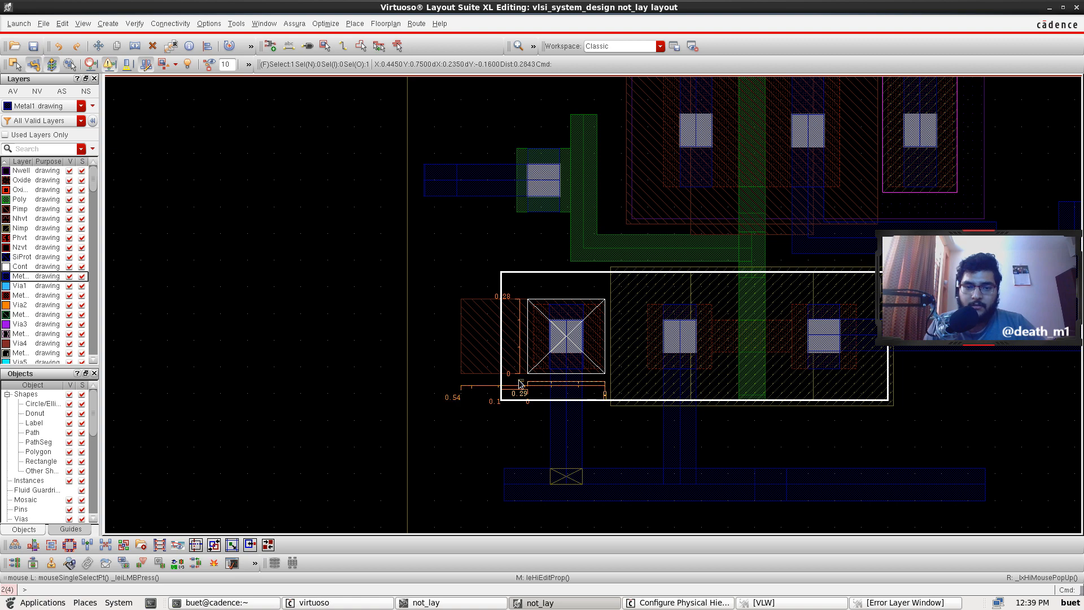
scroll(517, 345, up, 2)
scroll(515, 291, down, 2)
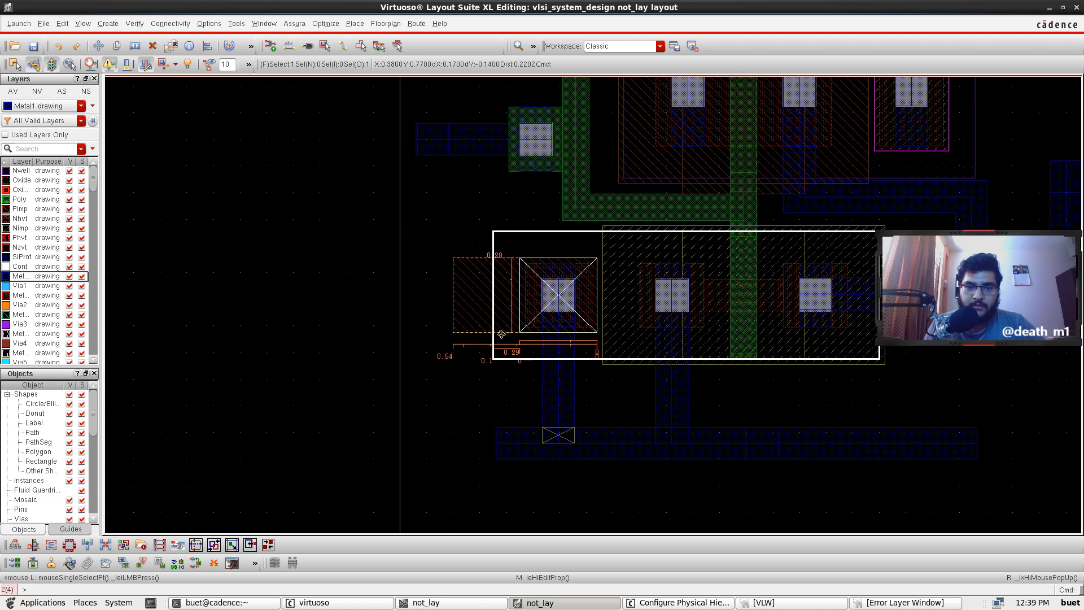
scroll(496, 338, up, 2)
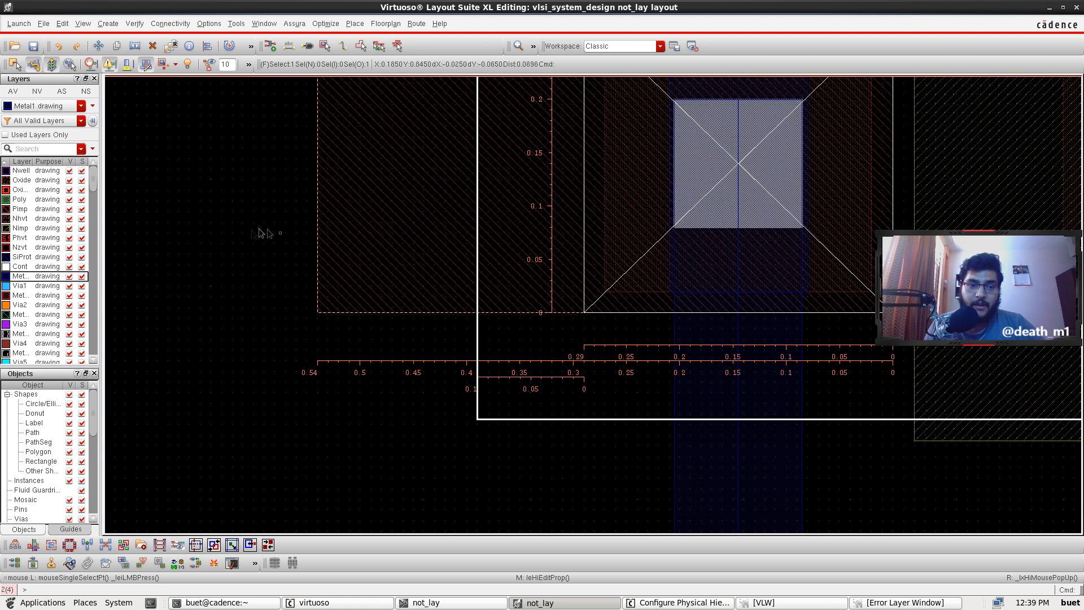
key(k)
click(318, 315)
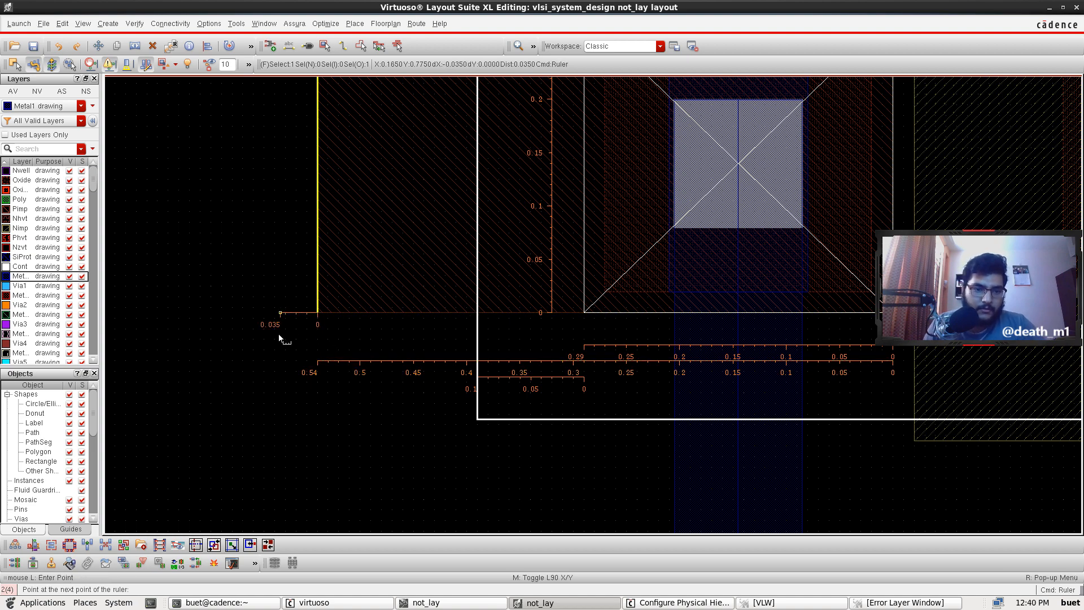
click(210, 339)
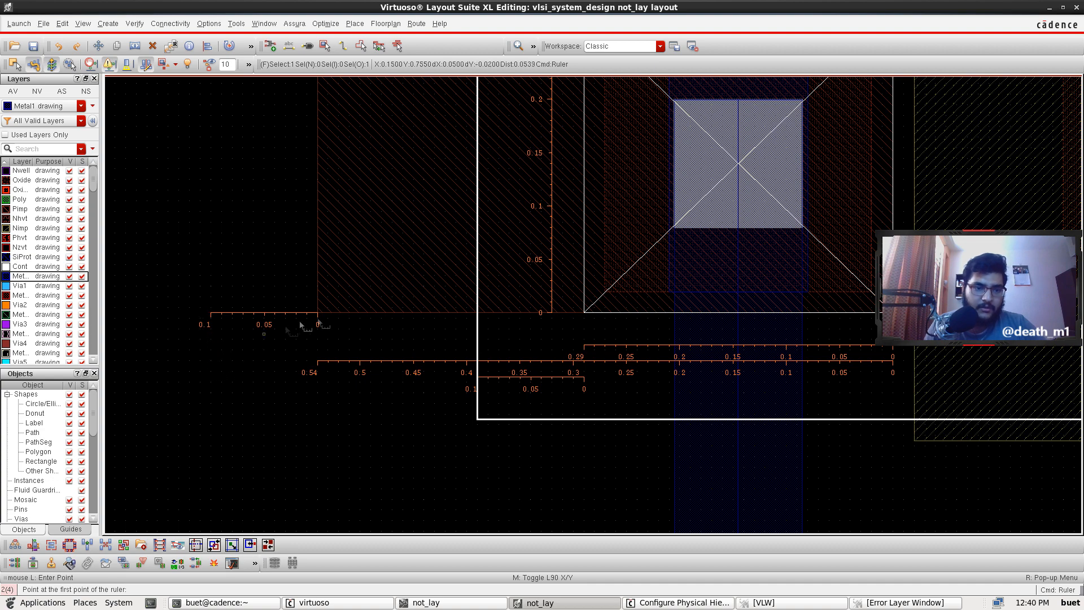
key(Escape)
Step: Measure the full width of the selected outline rectangle with a horizontal ruler just below its bottom edge
ctrl+scroll(506, 335, down, 3)
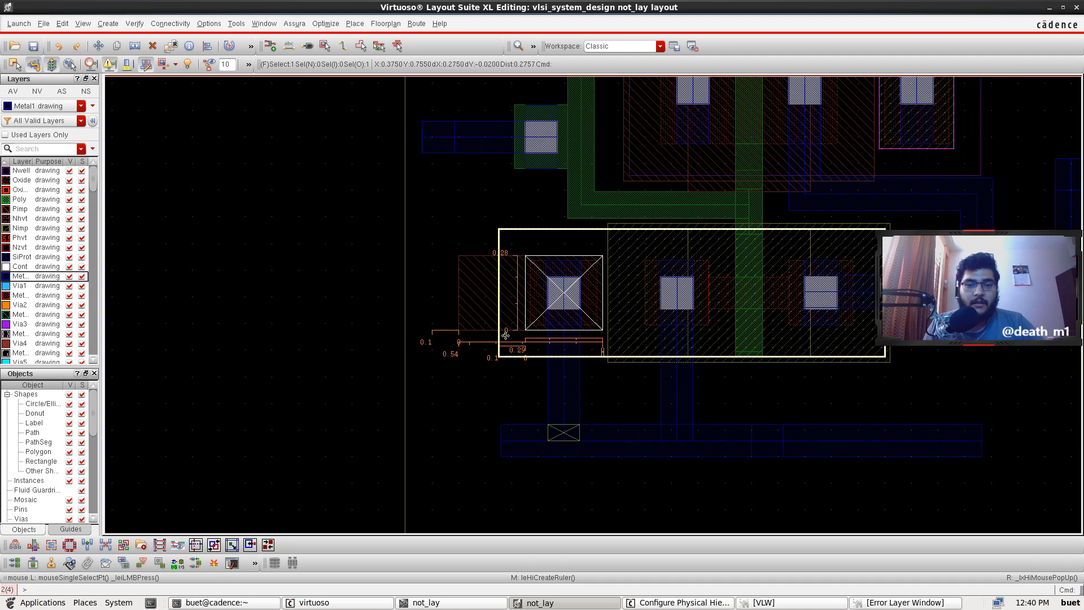
ctrl+scroll(506, 336, up, 2)
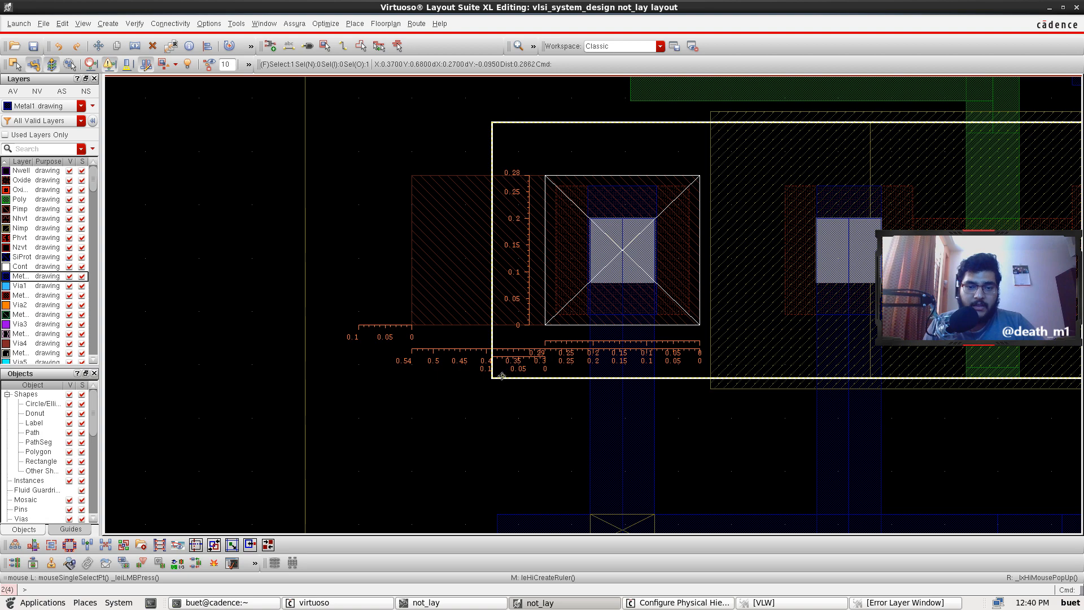
ctrl+scroll(520, 383, down, 4)
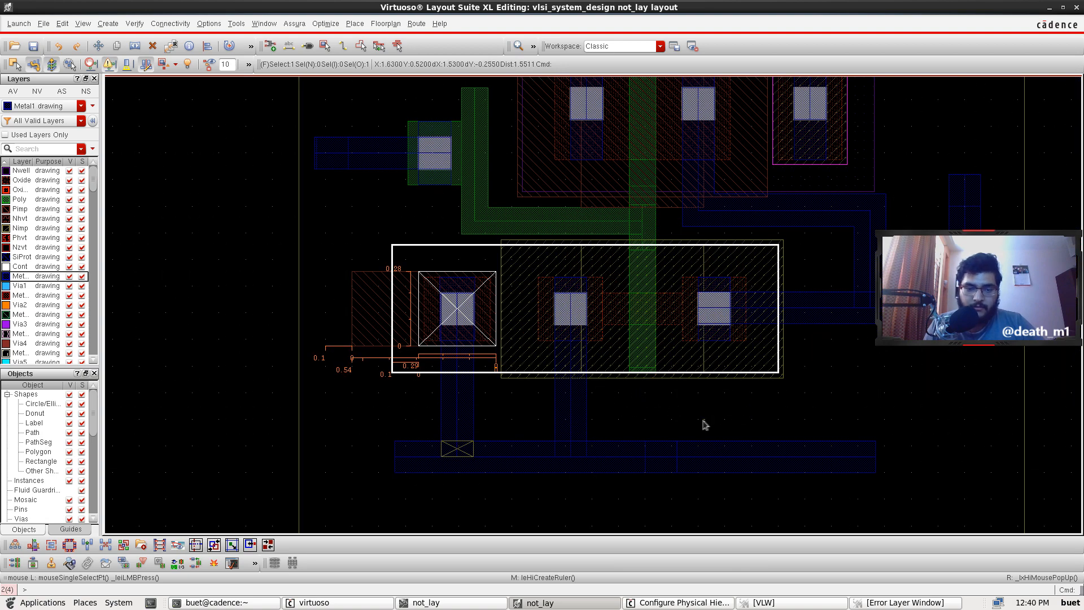
key(k)
scroll(777, 390, up, 5)
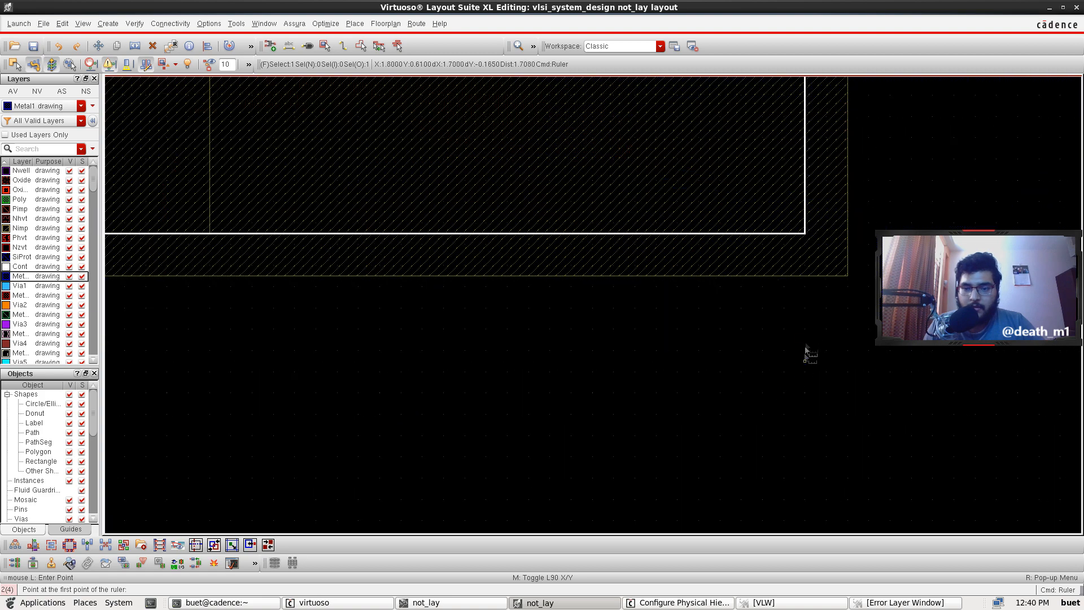
click(805, 319)
shift+scroll(669, 337, left, 4)
shift+scroll(620, 337, left, 3)
click(650, 328)
ctrl+scroll(649, 328, down, 2)
ctrl+scroll(649, 329, up, 2)
ctrl+scroll(649, 329, down, 3)
shift+scroll(644, 334, right, 2)
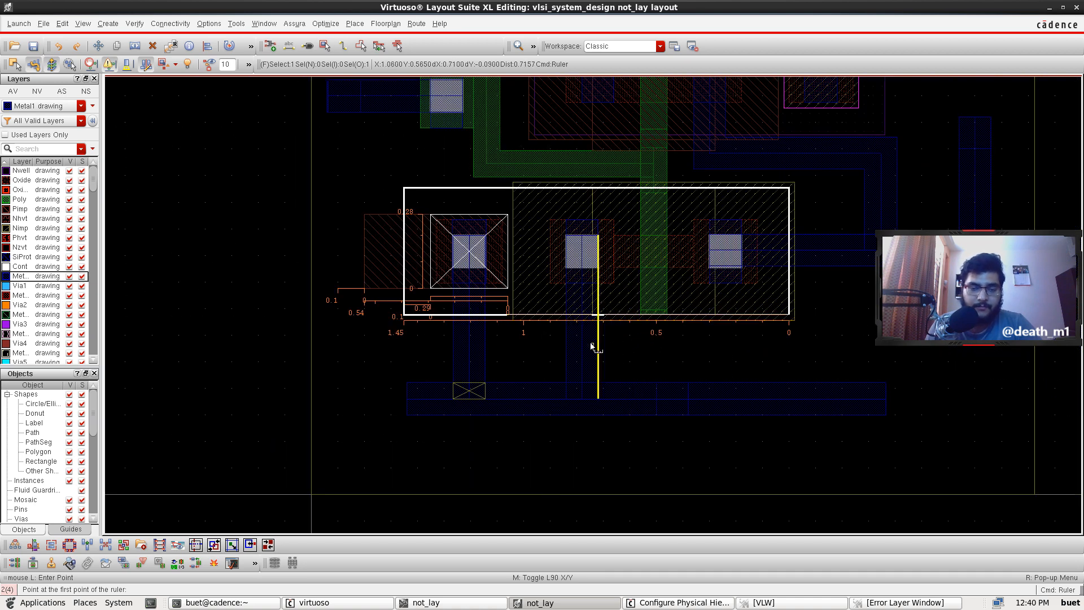
Step: Measure the horizontal distance from the outline's left edge to the far end of the 0.1 ruler beside the Pimp rectangle
ctrl+scroll(402, 318, up, 2)
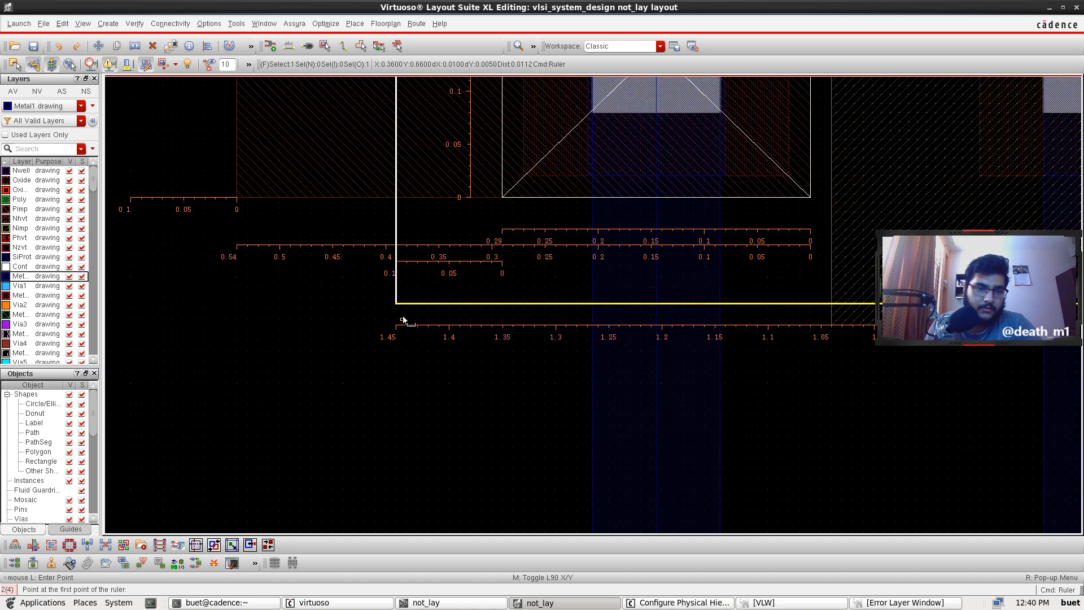
shift+scroll(384, 322, left, 2)
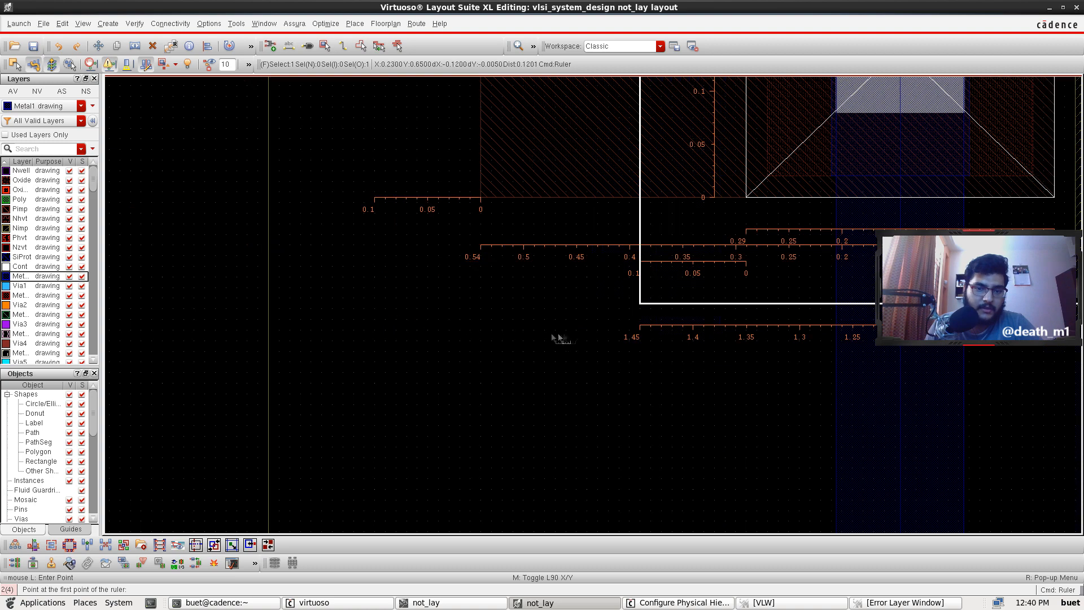
click(640, 362)
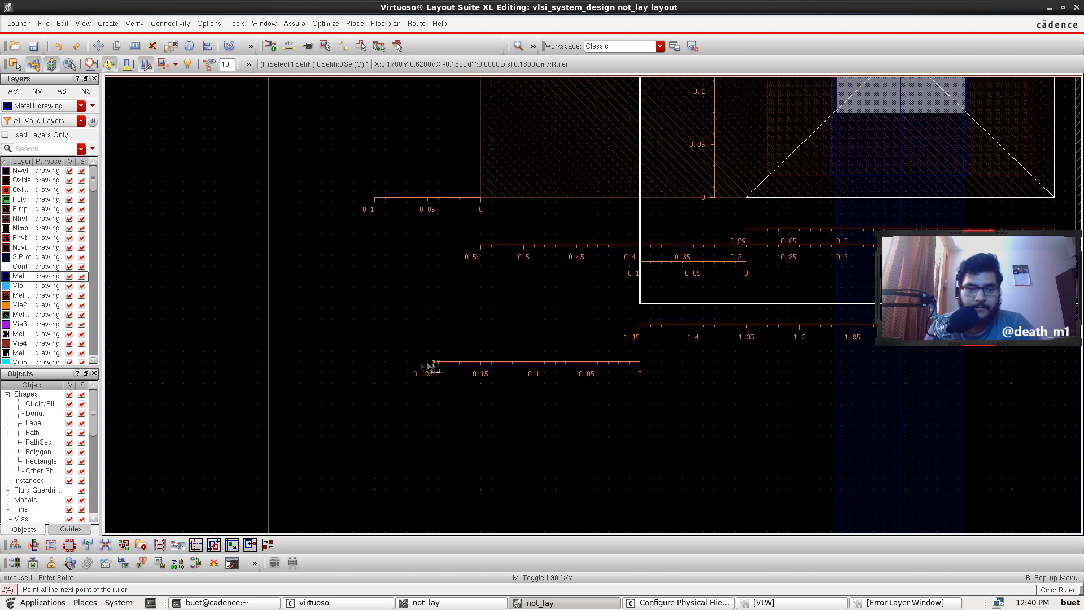
click(374, 362)
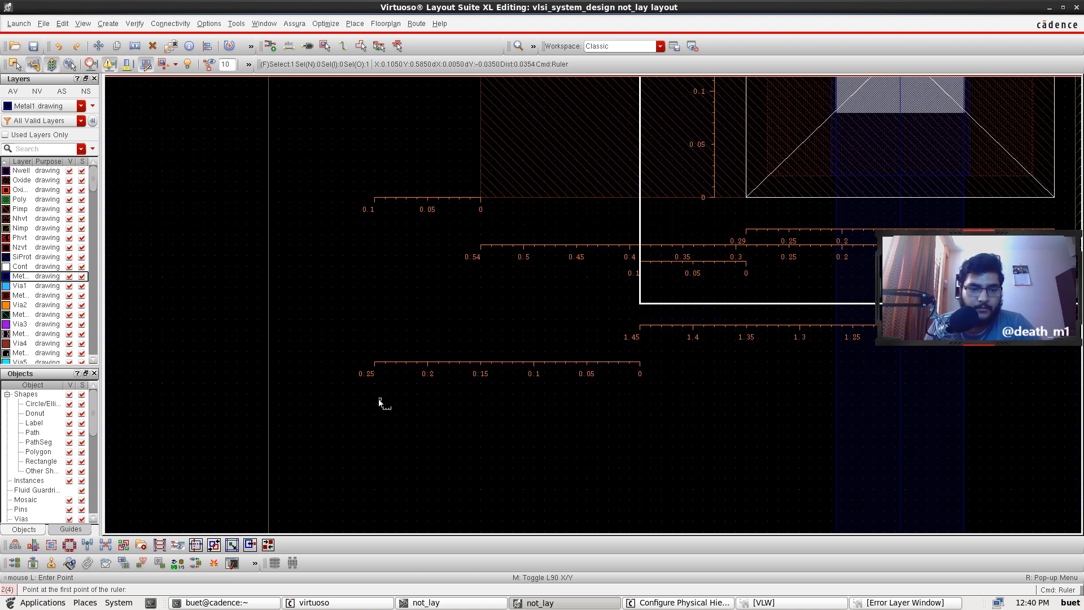
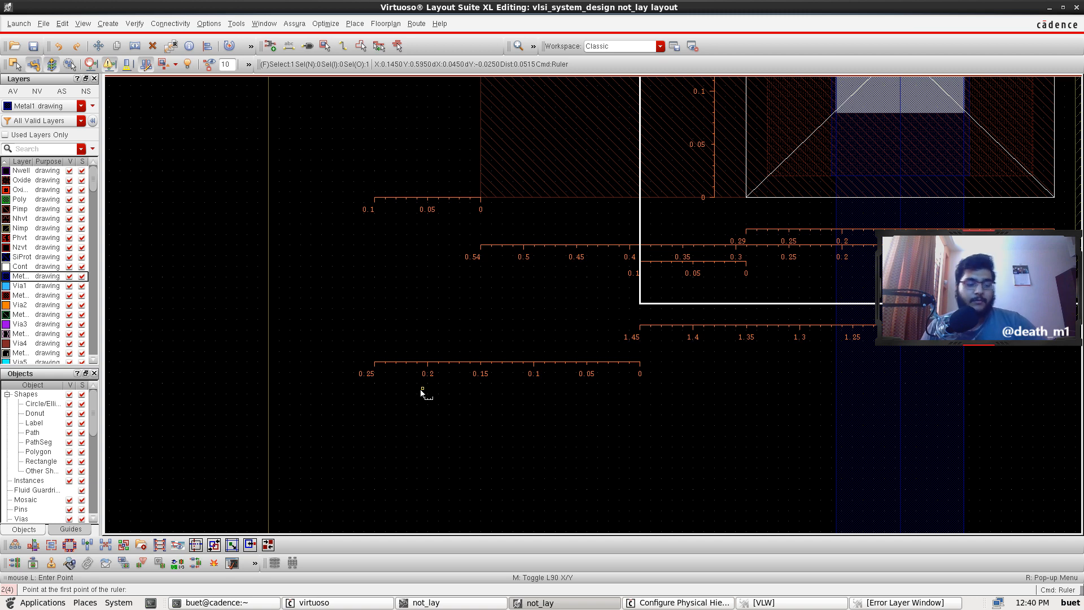
key(Escape)
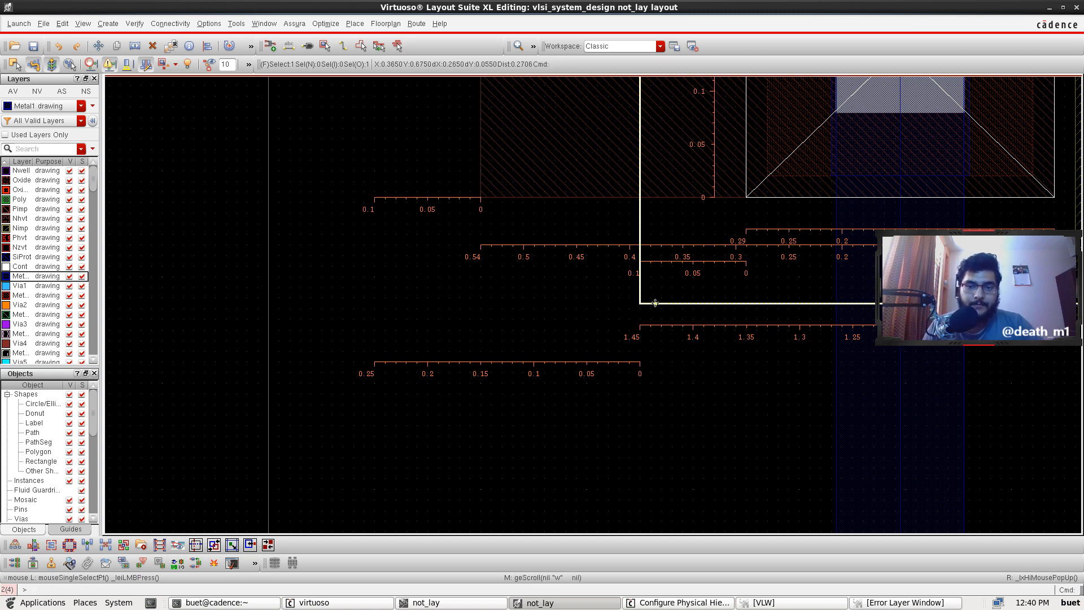
Step: Set the width of the PWdummy outline rectangle to 1.7
key(q)
click(81, 140)
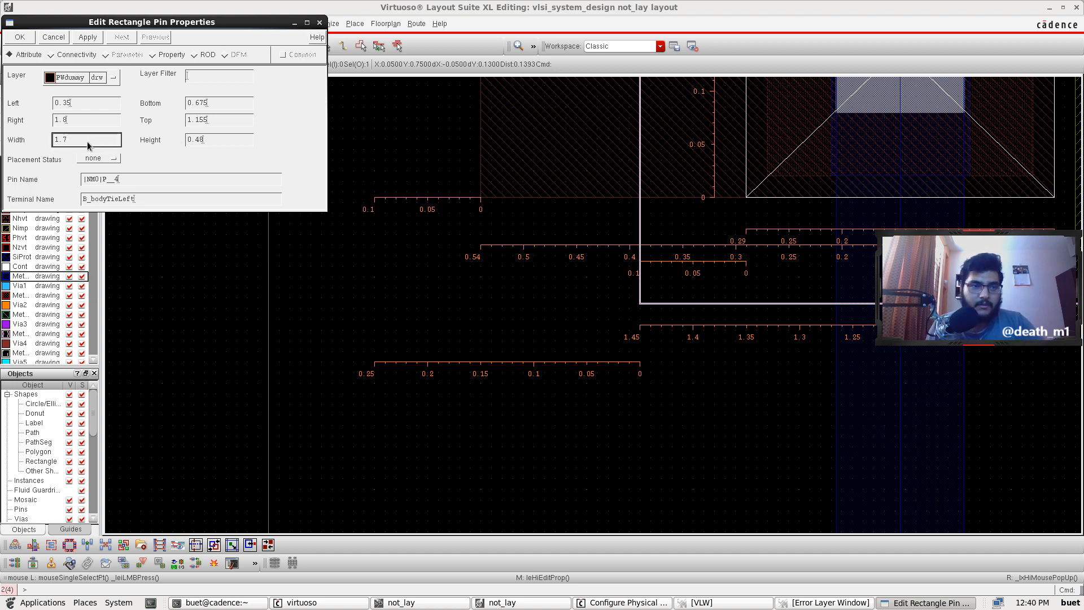
click(88, 37)
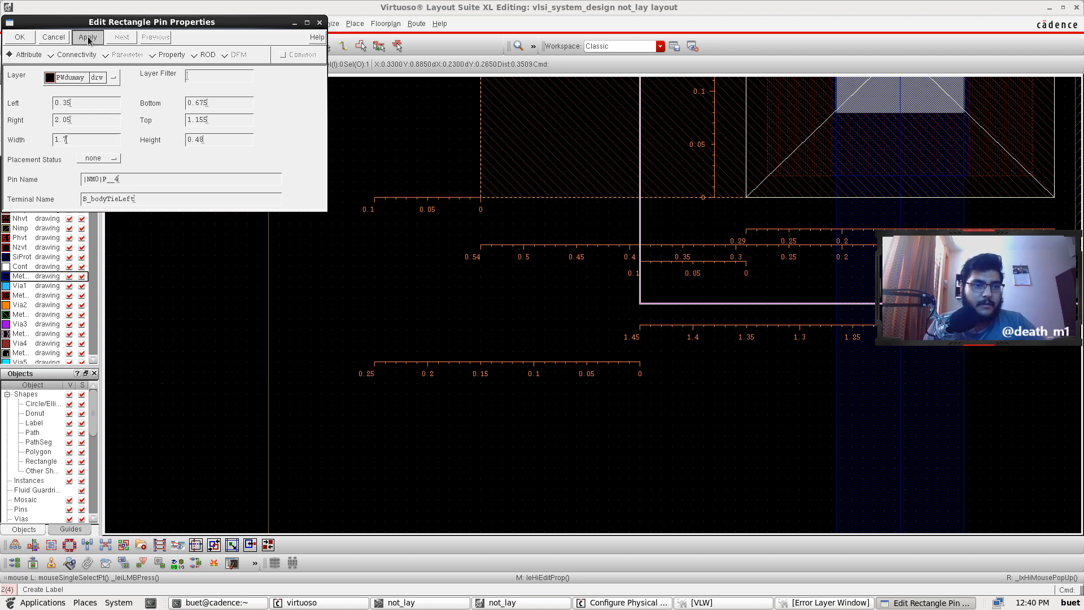
click(19, 38)
Step: Move the PWdummy rectangle leftward so its left edge meets the far end of the 0.1 ruler, and deselect it
scroll(594, 178, down, 3)
scroll(594, 179, up, 2)
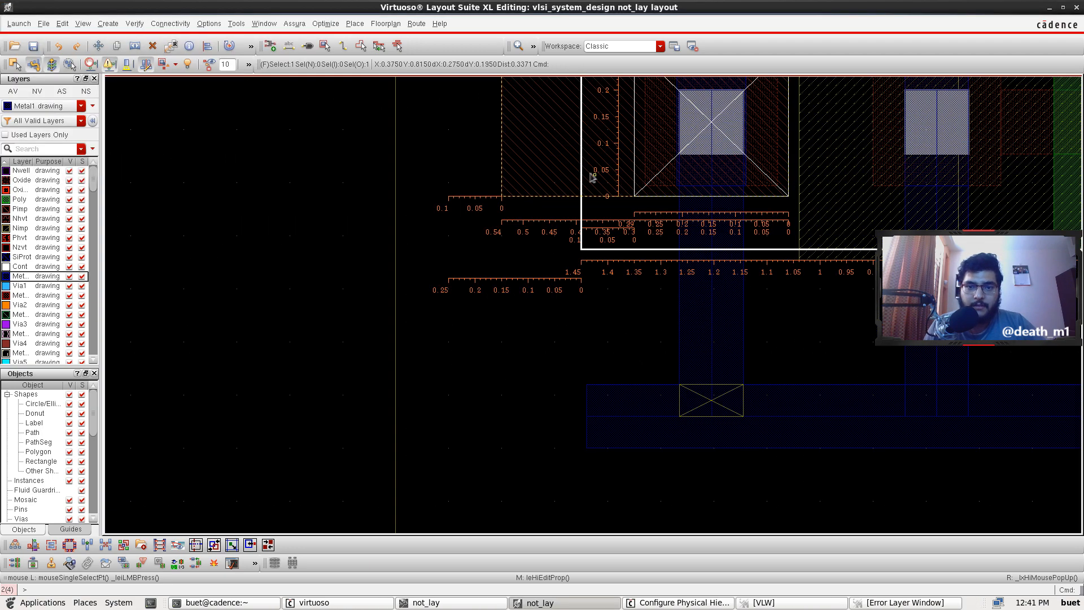
key(m)
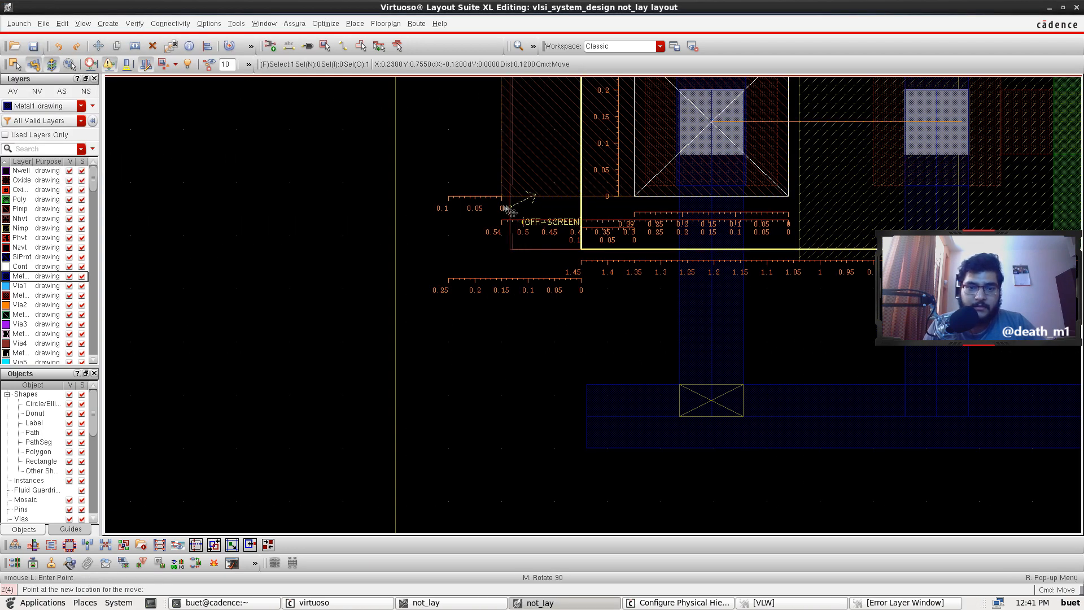
click(446, 210)
scroll(447, 215, up, 2)
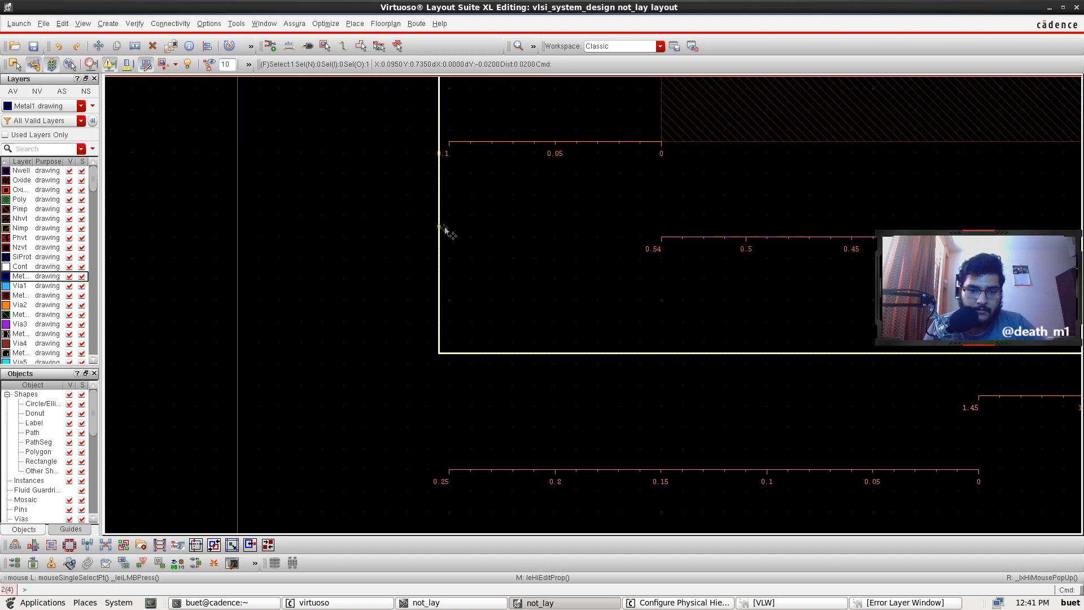
scroll(508, 235, down, 3)
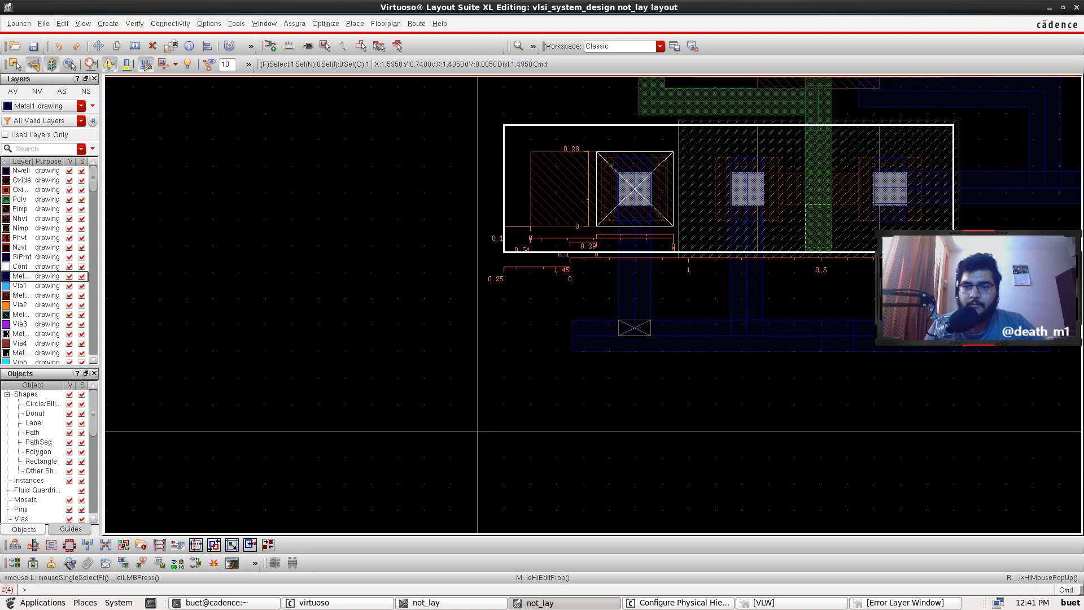
click(534, 325)
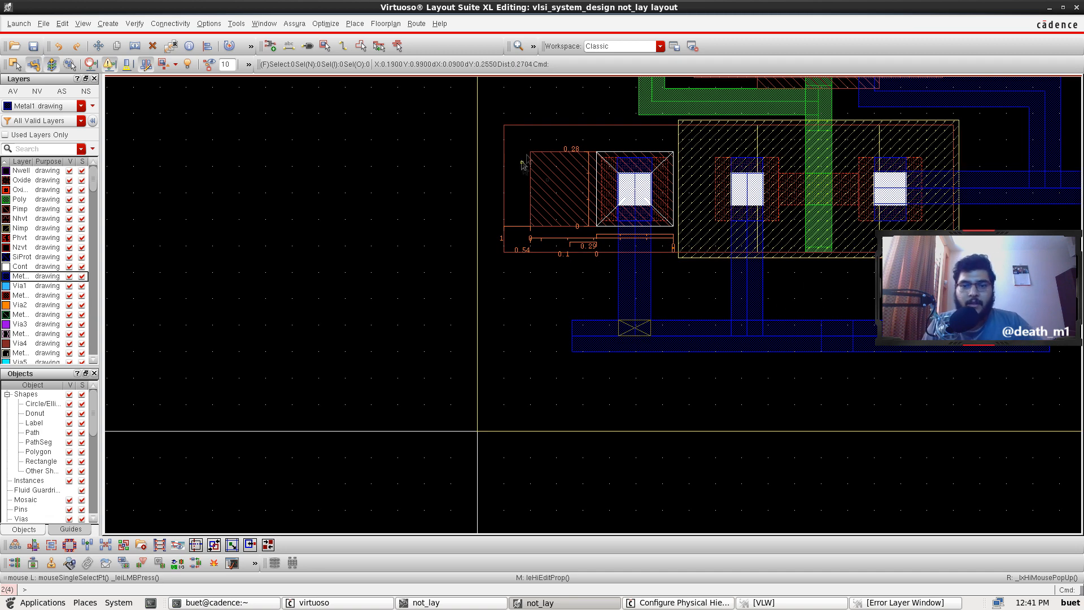
Step: Rerun the Assura DRC on the not_lay layout, saving the cellview and overwriting the existing DRC data
click(852, 600)
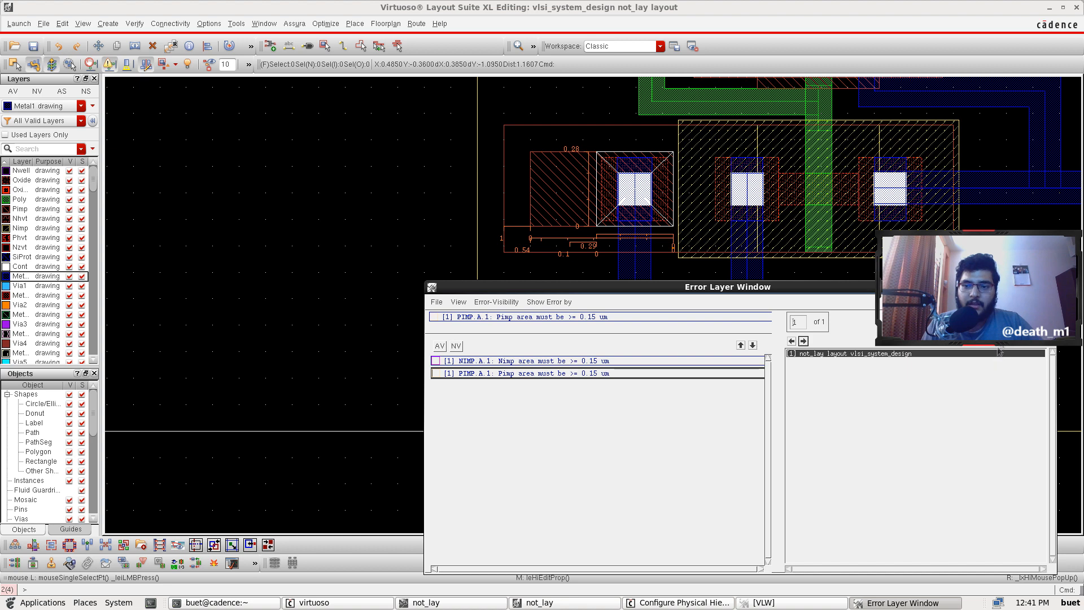
click(295, 23)
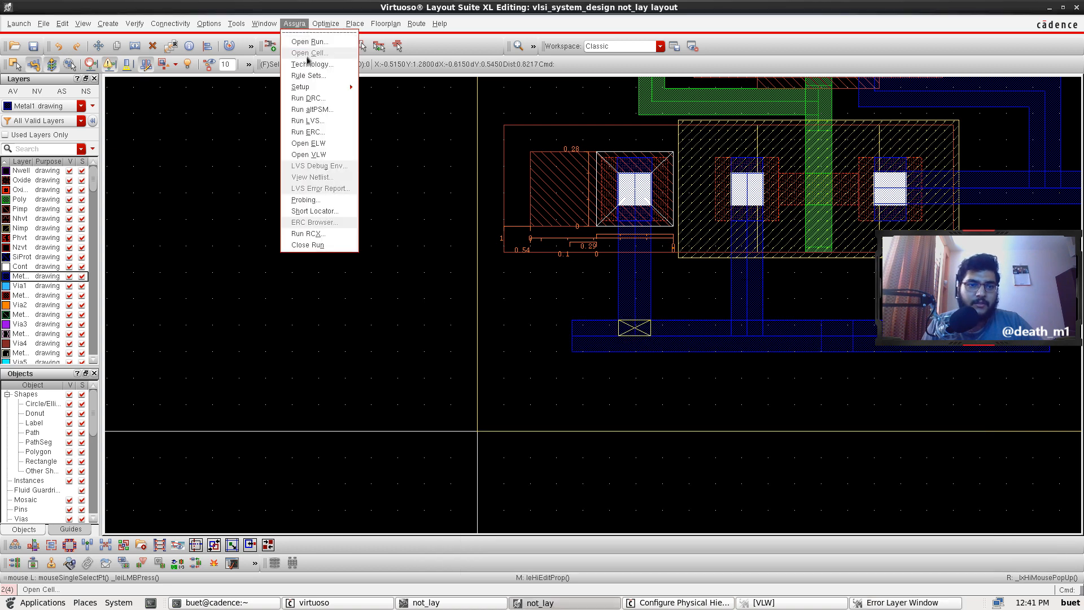
click(308, 98)
click(291, 408)
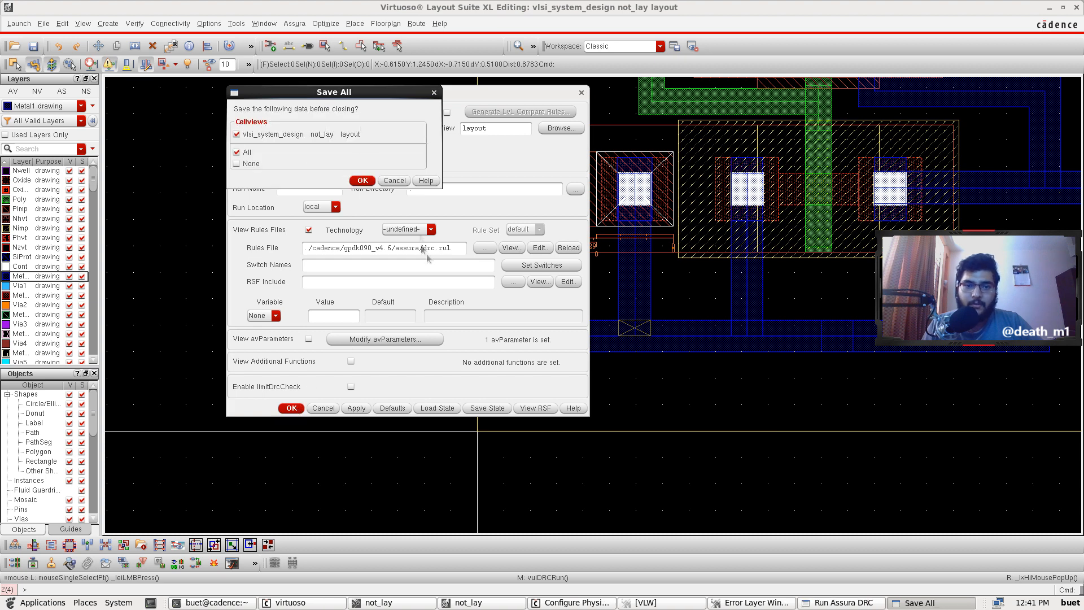
click(361, 181)
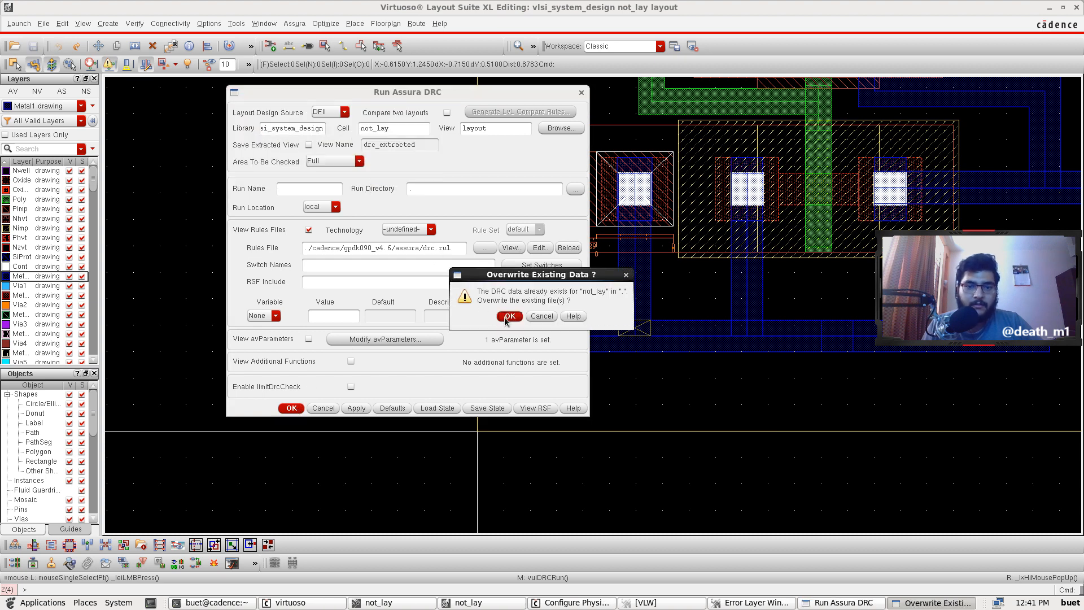
click(510, 316)
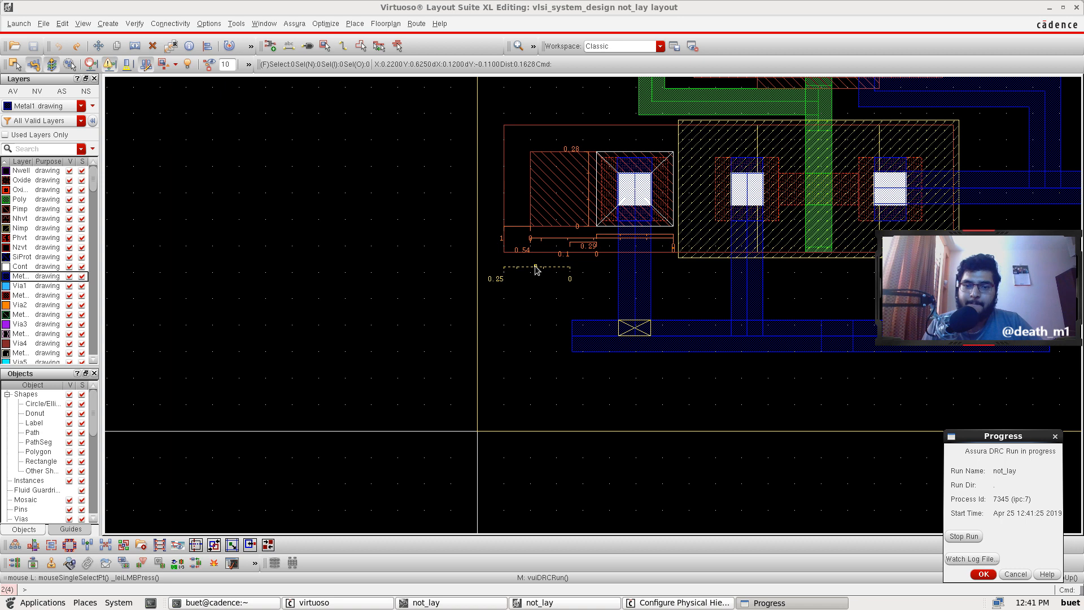
Step: Locate the NIMP.A.1 minimum Nimp area error in the layout and examine the flagged Nimp rectangle
click(514, 334)
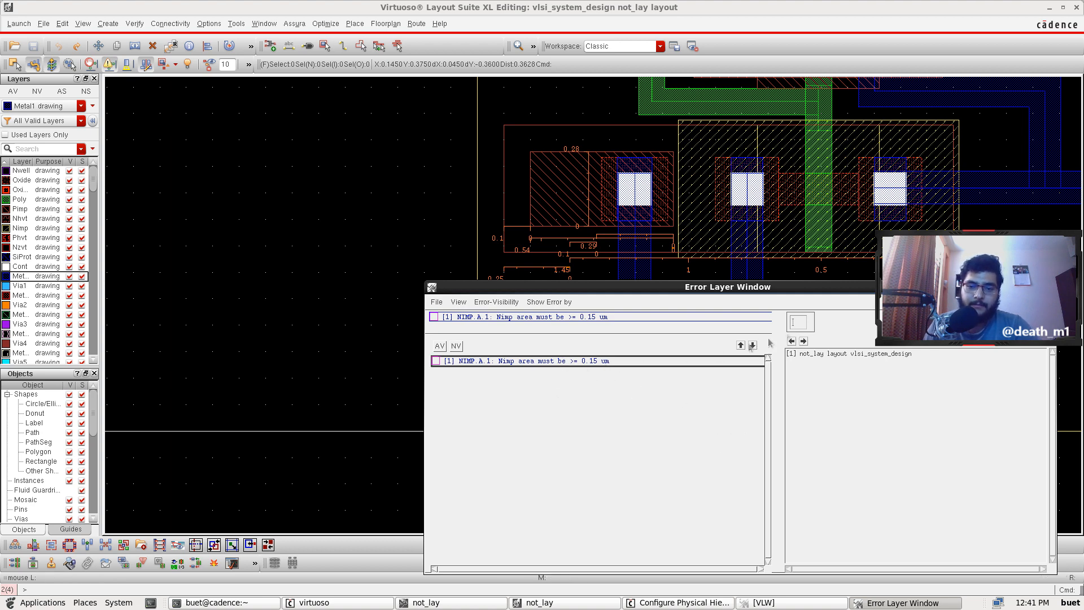
click(804, 342)
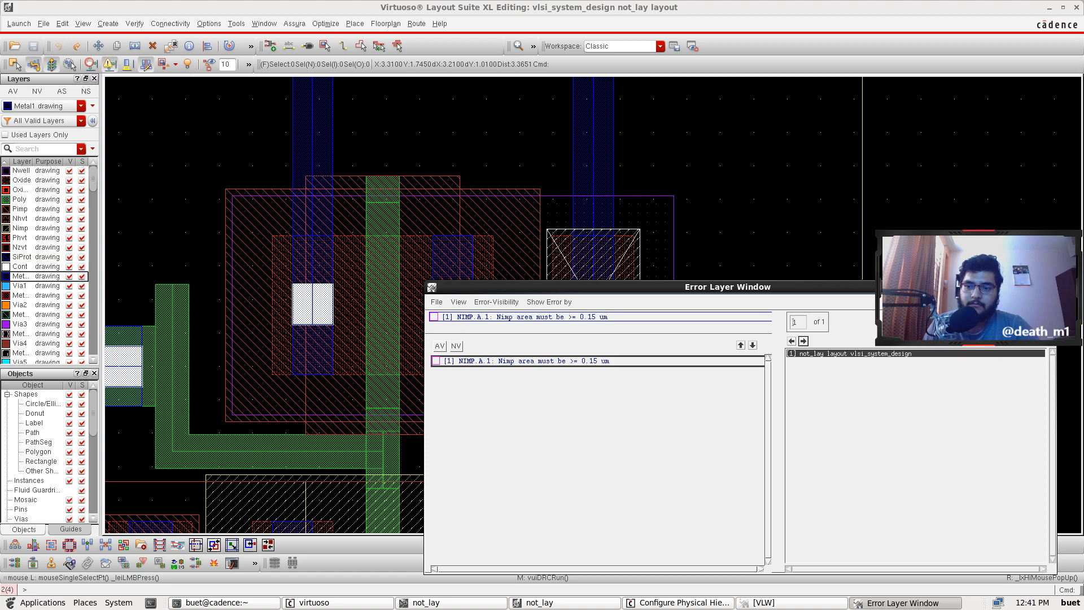
click(1024, 287)
scroll(625, 403, up, 1)
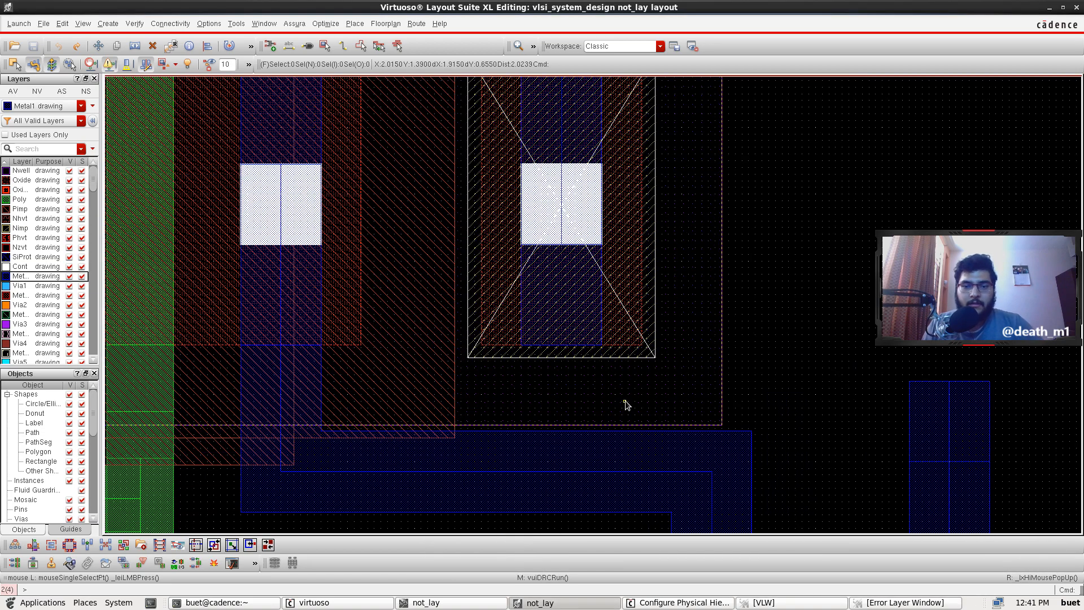
scroll(625, 401, down, 2)
scroll(625, 315, up, 2)
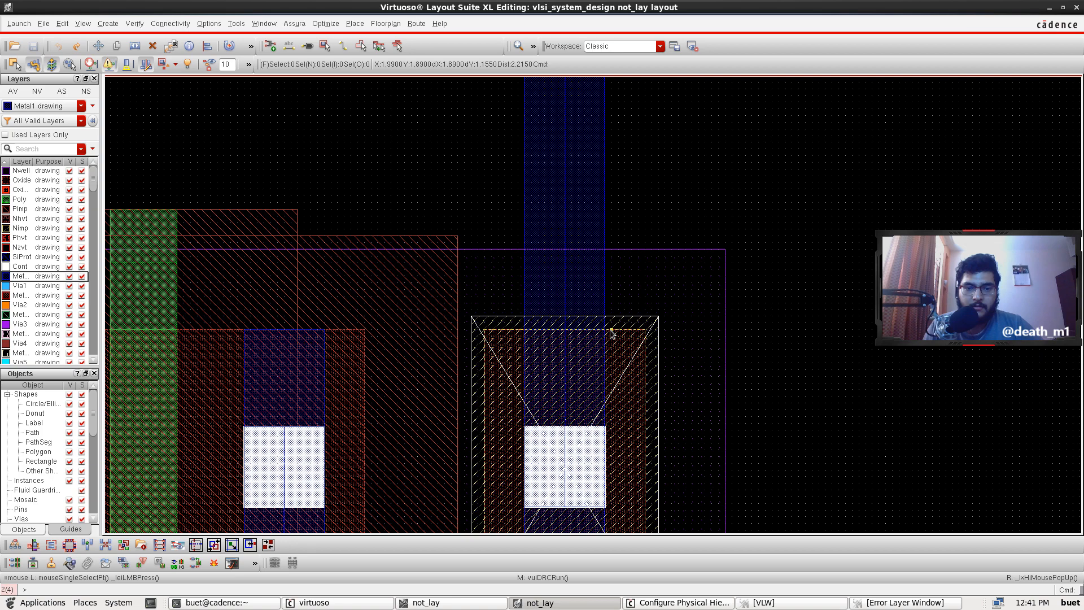
scroll(611, 333, up, 1)
key(l)
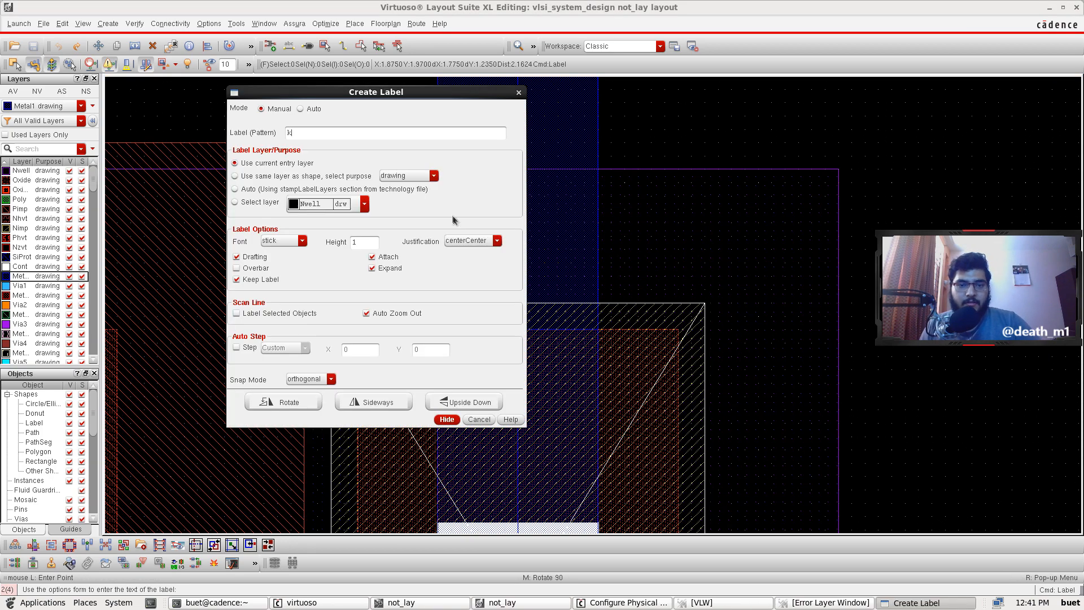
key(k)
scroll(442, 161, down, 4)
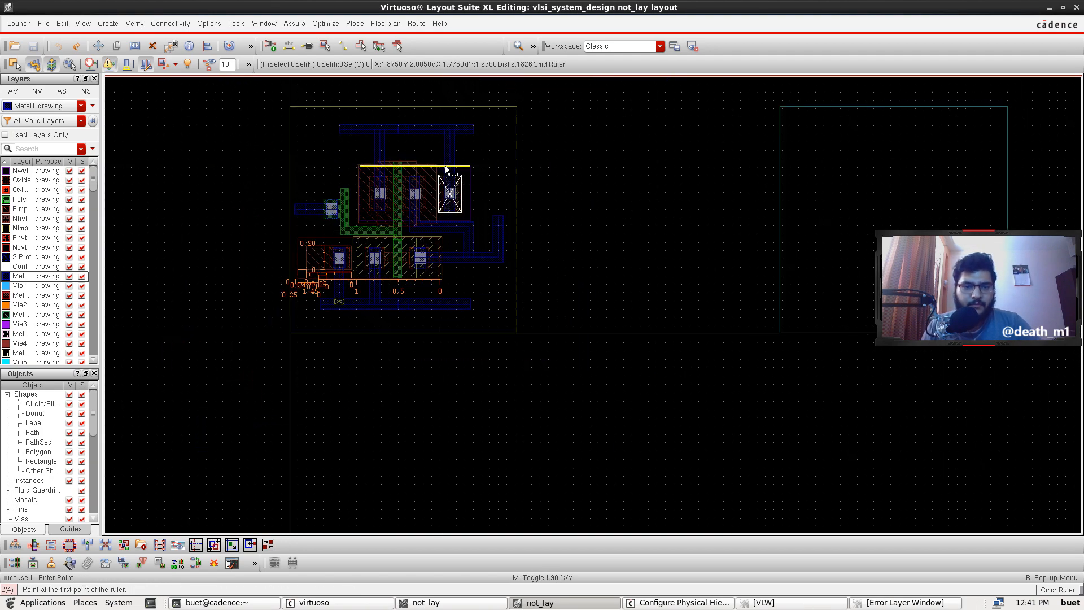
scroll(470, 182, up, 2)
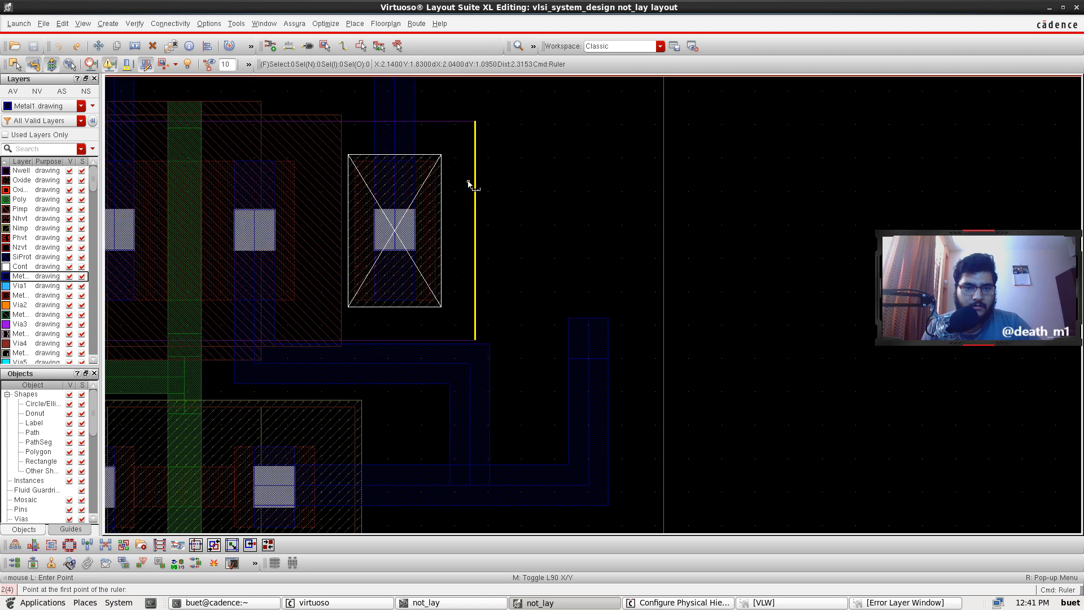
scroll(474, 183, down, 2)
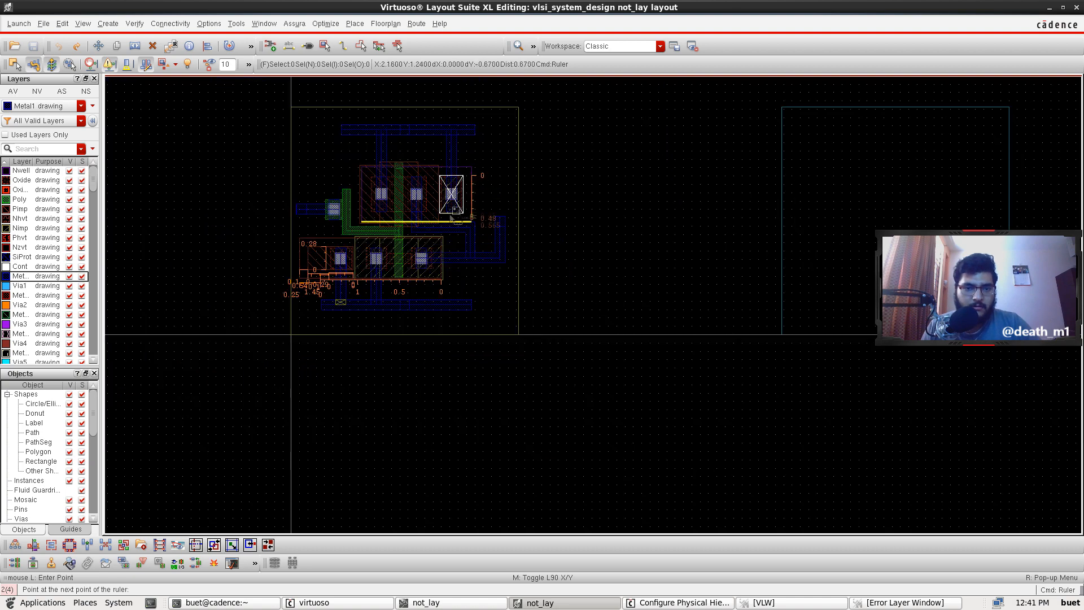
key(l)
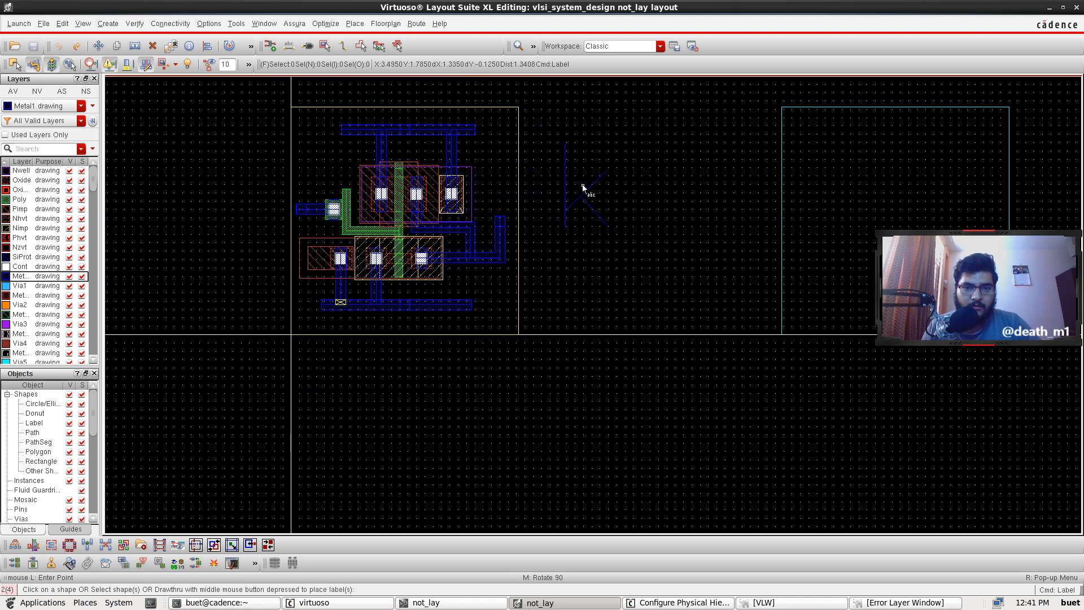
scroll(584, 187, up, 2)
scroll(583, 186, down, 5)
key(Escape)
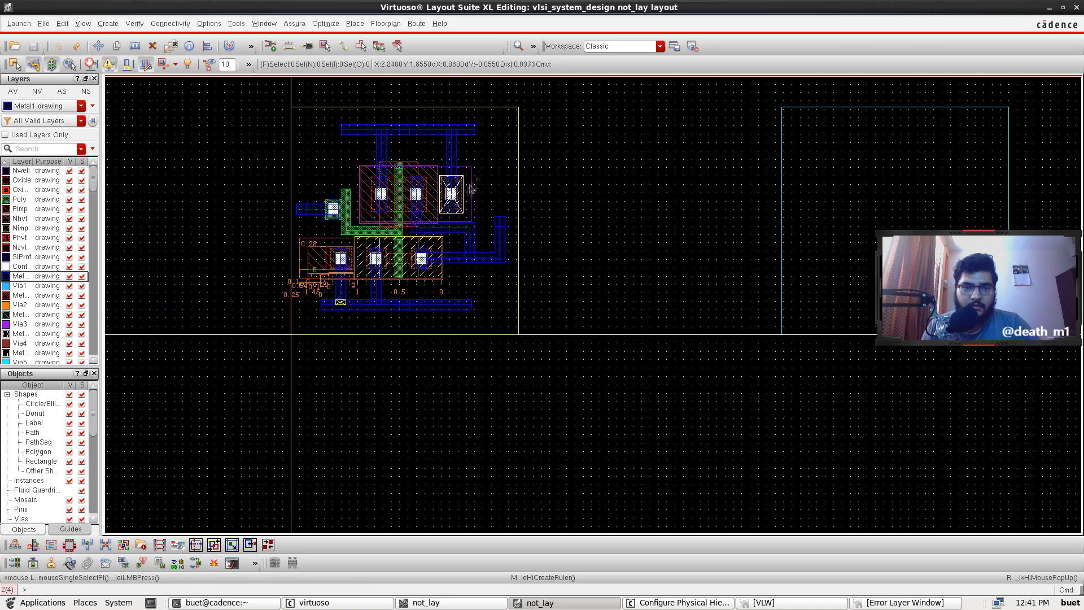
scroll(462, 192, up, 4)
ctrl+scroll(505, 164, up, 2)
scroll(320, 198, up, 1)
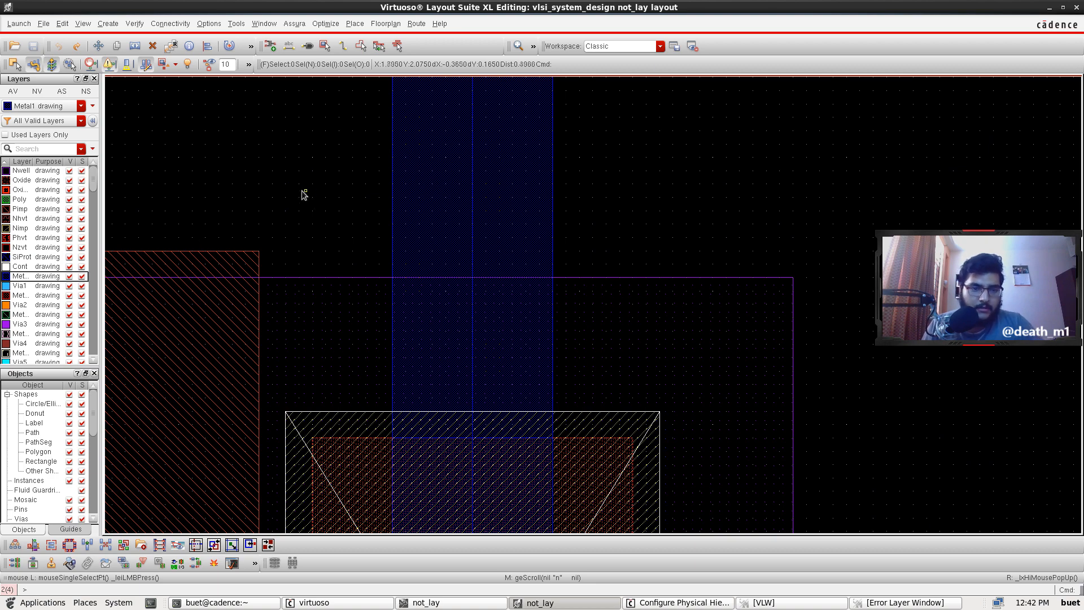
key(k)
click(272, 178)
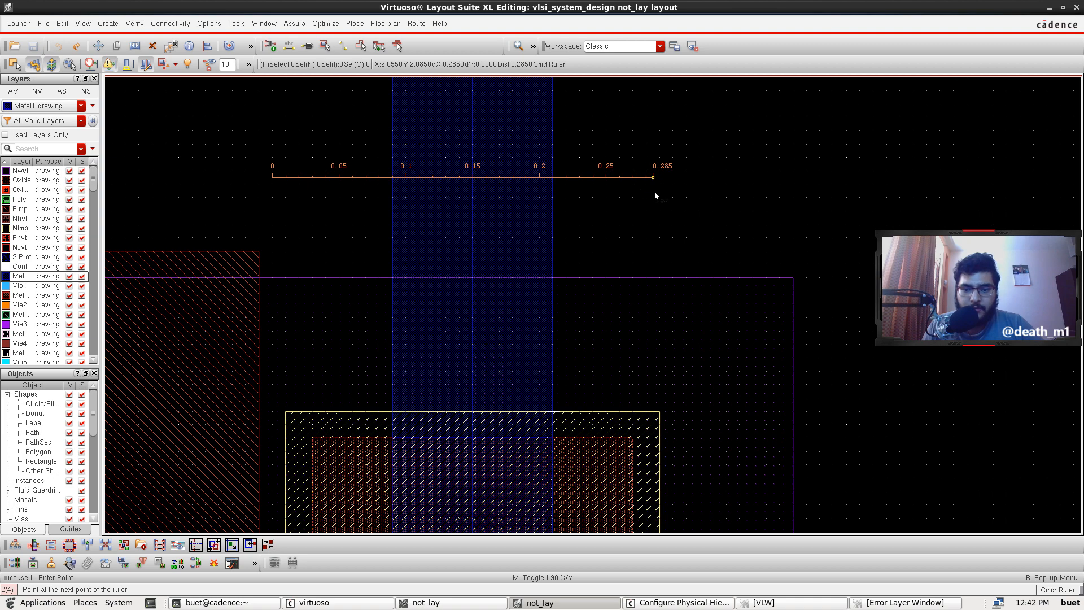
scroll(658, 196, up, 1)
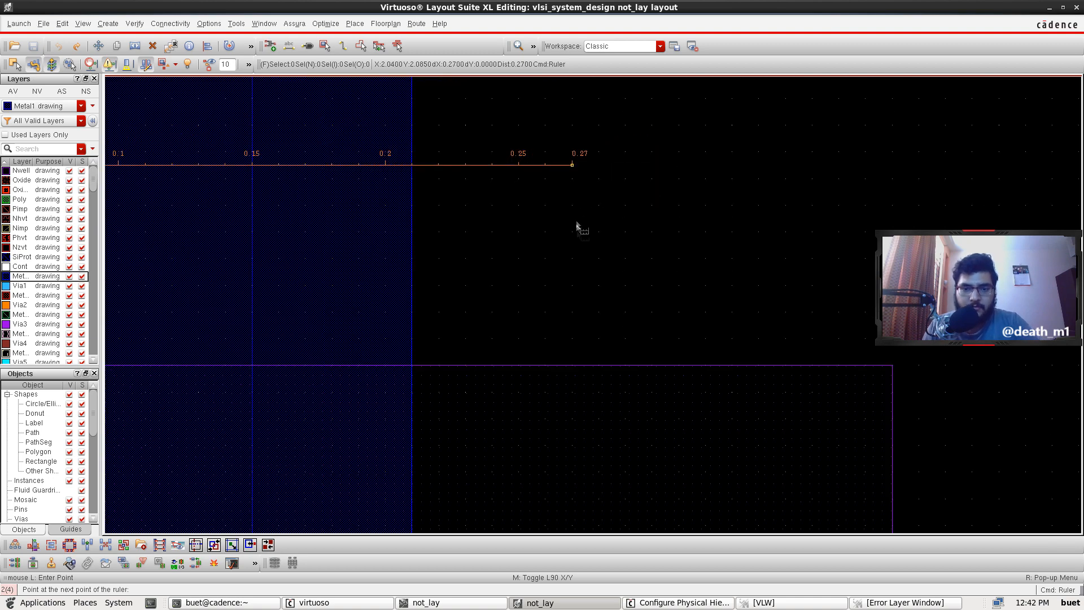
scroll(578, 237, down, 2)
key(Escape)
scroll(626, 215, down, 1)
scroll(626, 214, up, 1)
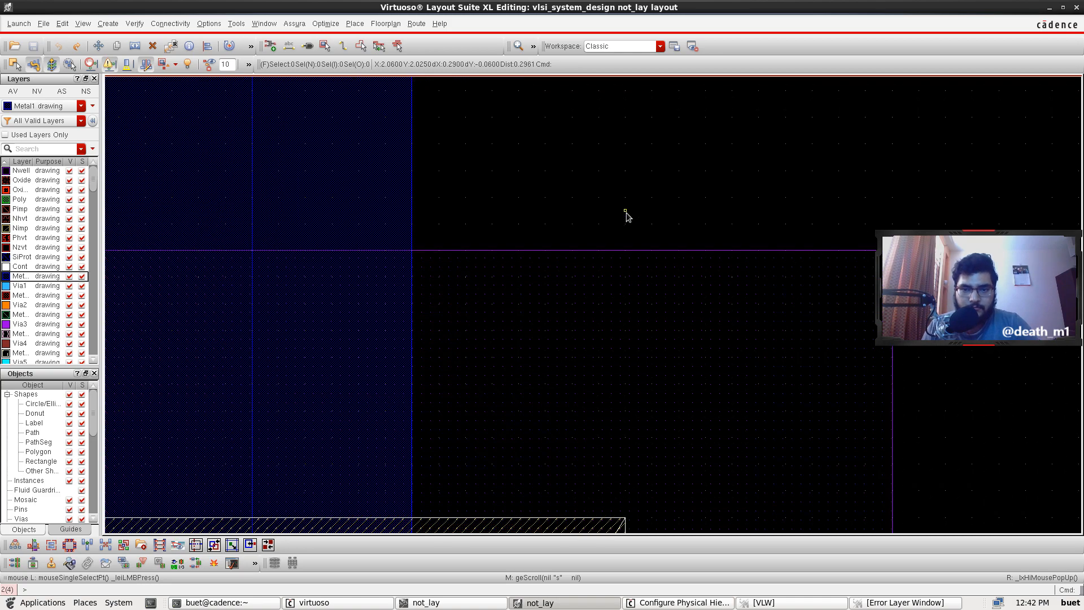
Step: Measure the flagged Nimp rectangle's width with a horizontal ruler along the Nwell's top edge
key(k)
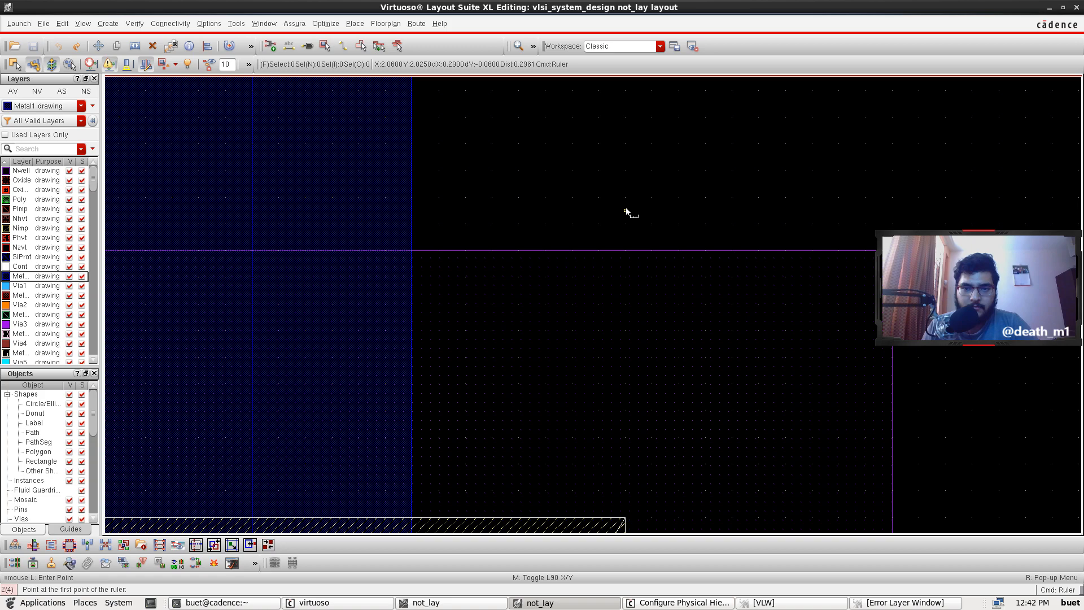
click(623, 212)
key(Left)
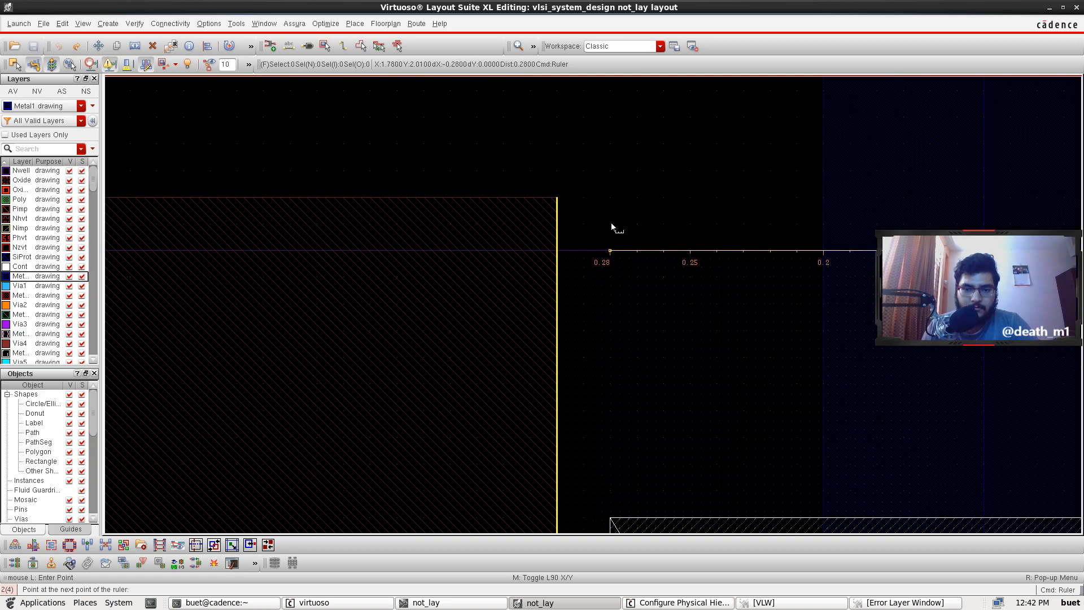
click(618, 230)
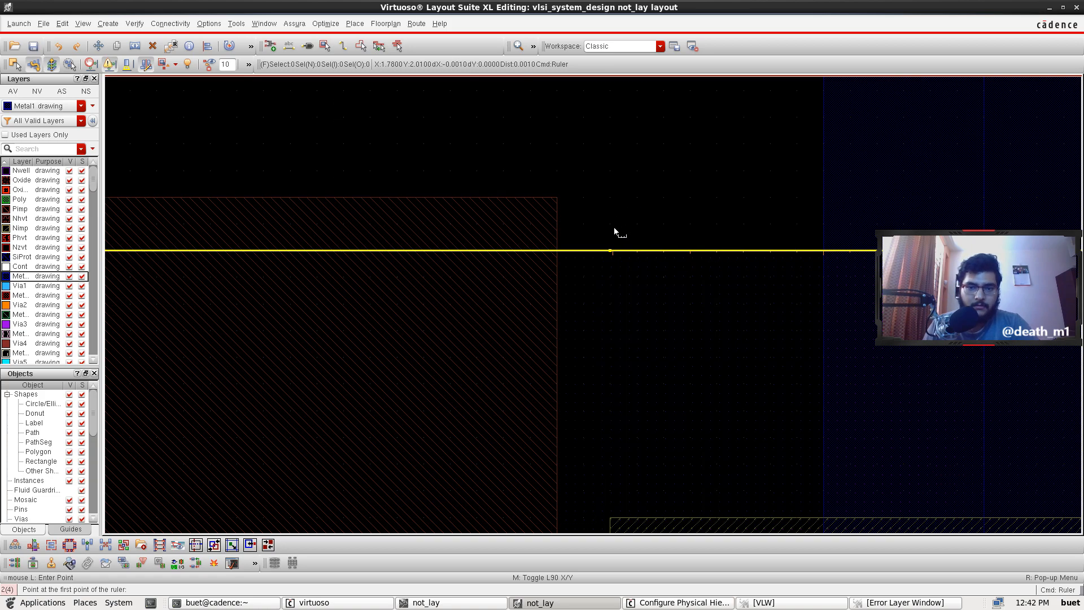
scroll(614, 231, down, 2)
click(615, 231)
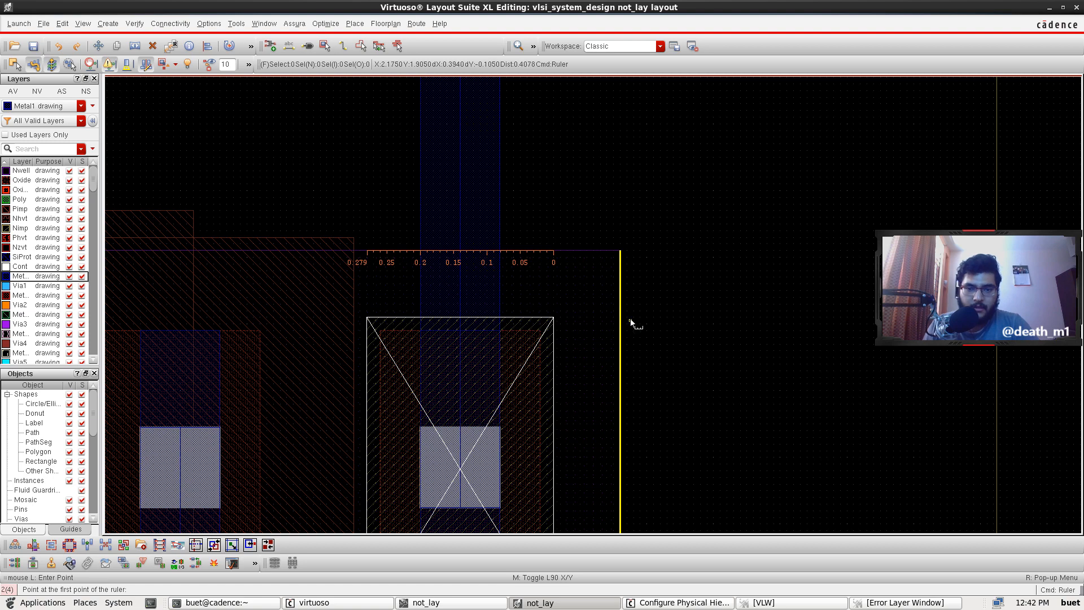
Step: Try to measure the Nimp rectangle's height downward along the Nwell's right edge, and delete that ruler
scroll(627, 321, up, 2)
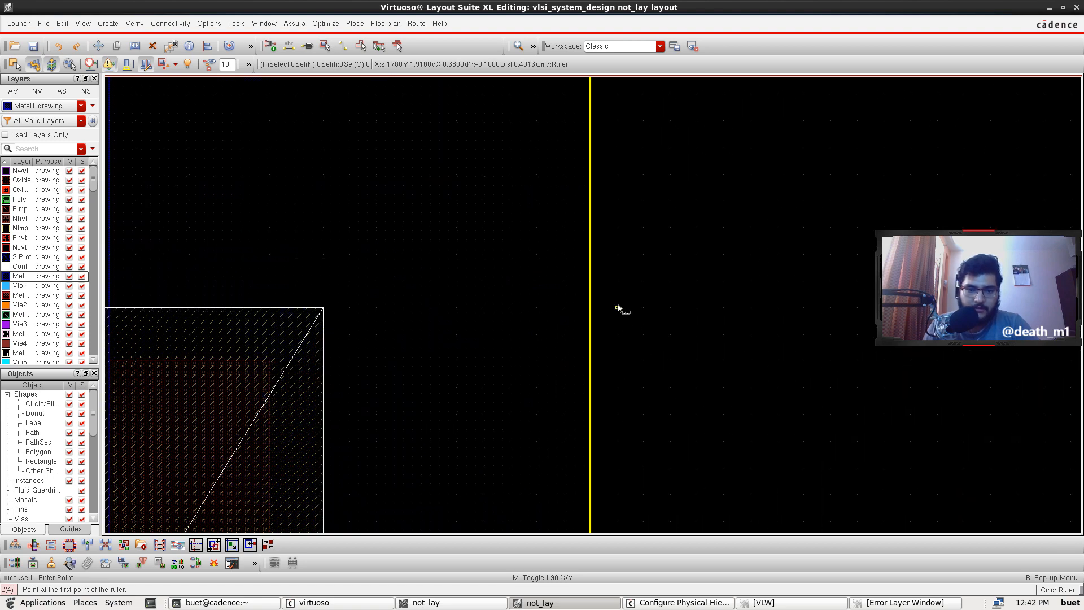
click(618, 307)
scroll(593, 345, down, 10)
scroll(594, 350, down, 3)
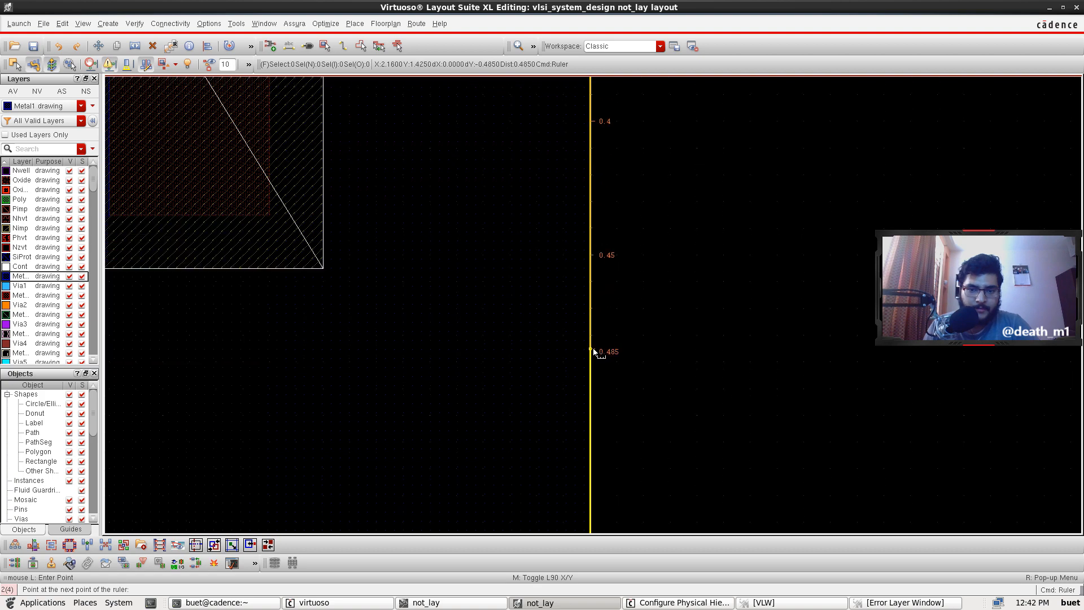
click(596, 276)
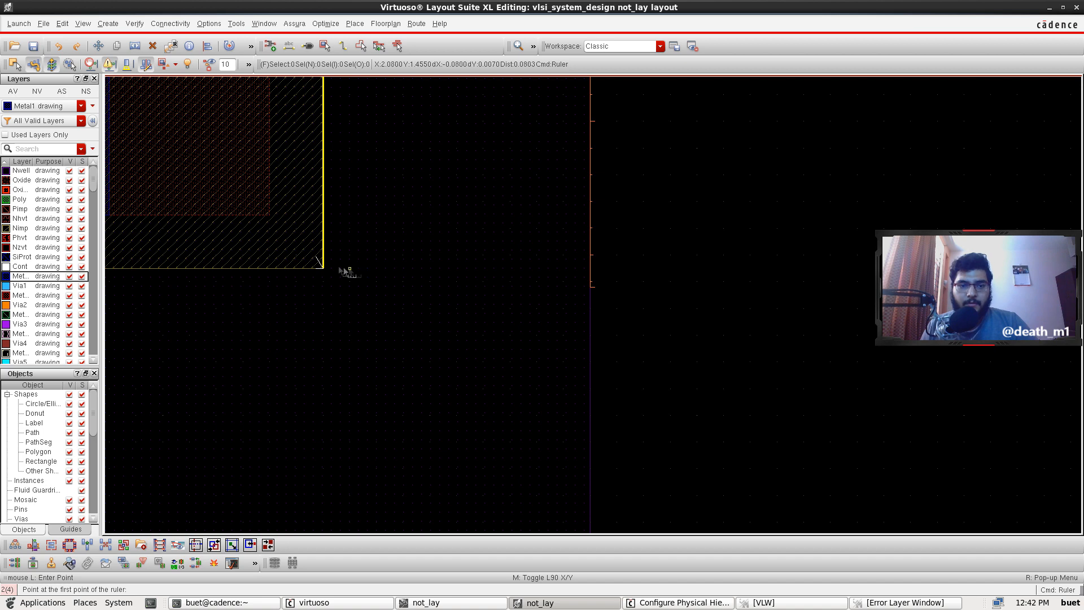
scroll(591, 288, up, 2)
key(Escape)
click(594, 301)
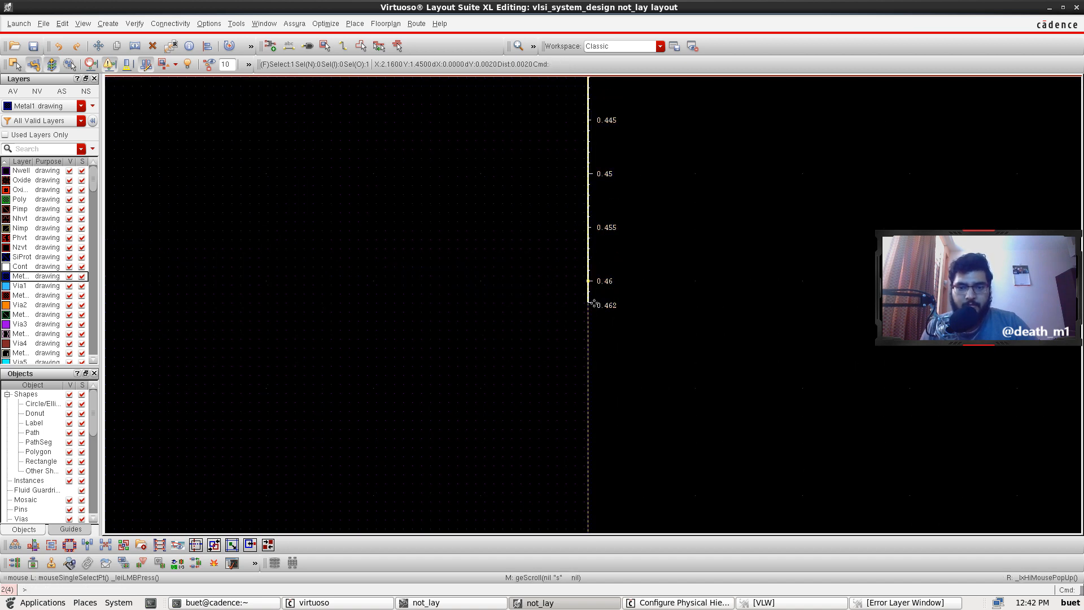
key(Delete)
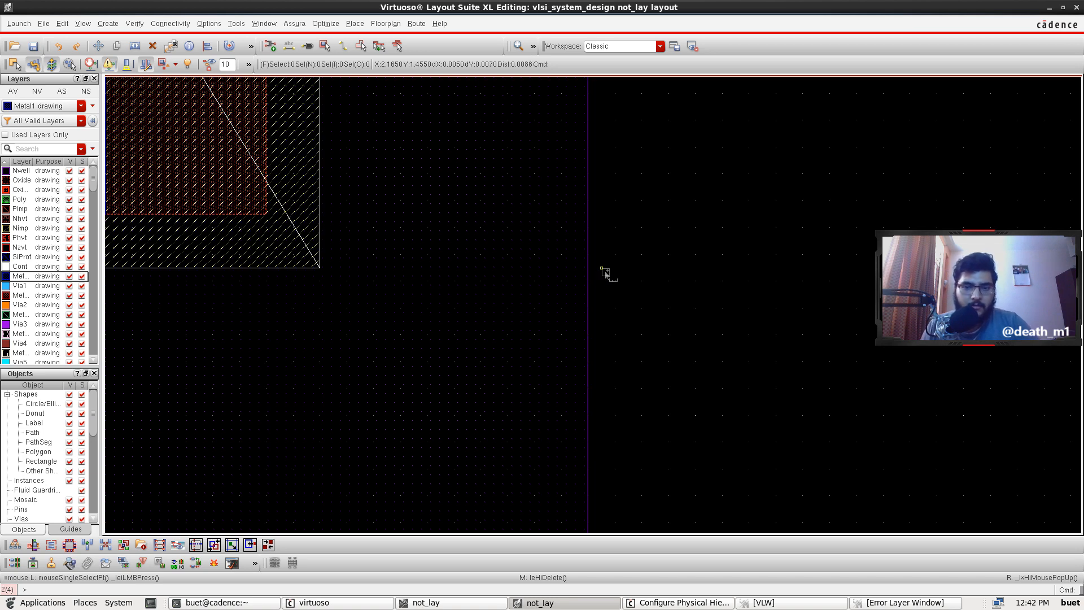
Step: Try to measure the Nimp rectangle's height upward along the Nwell's right edge from its bottom level, and delete that ruler
key(k)
click(604, 271)
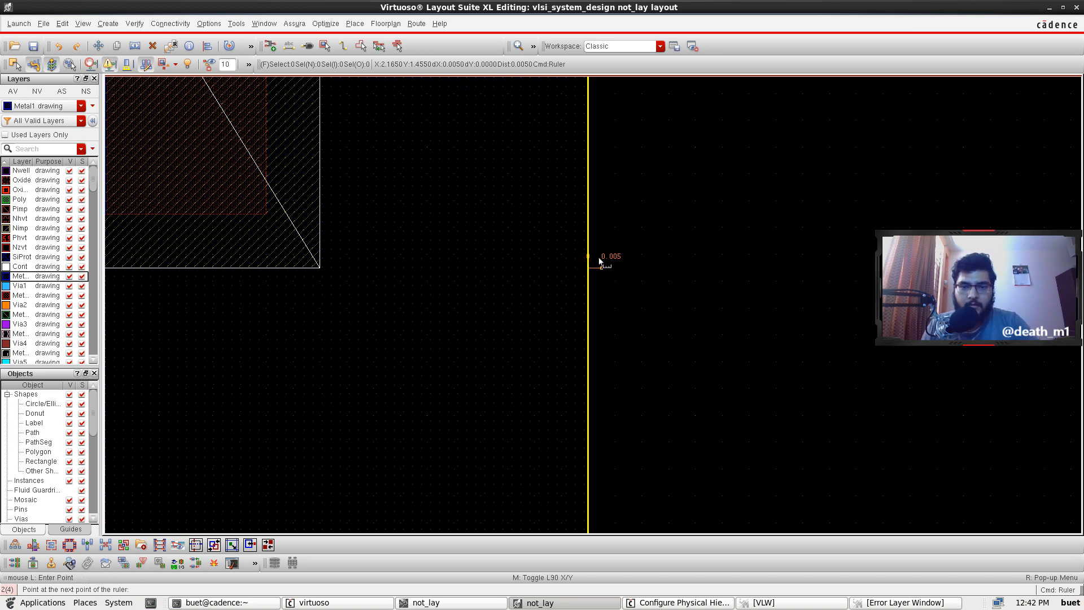
key(Up)
key(Up)
key(Up)
key(Up)
key(Up)
key(Up)
key(Up)
key(Up)
key(Up)
key(Up)
key(Up)
key(Down)
click(594, 195)
ctrl+scroll(593, 206, up, 3)
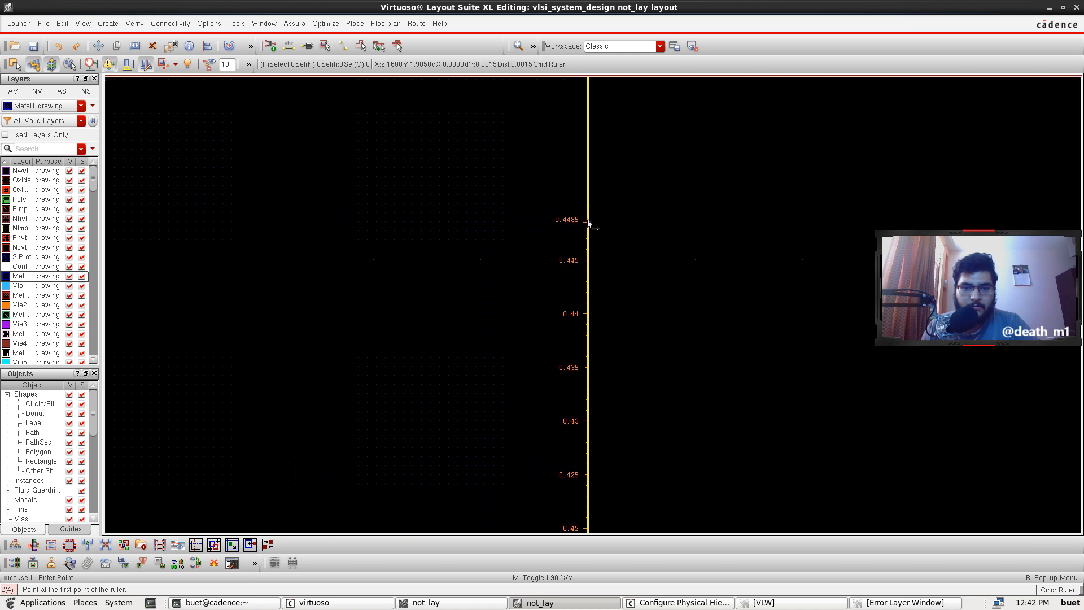
key(Left)
key(Right)
key(Down)
scroll(494, 207, down, 2)
ctrl+scroll(507, 176, up, 1)
key(Escape)
click(526, 225)
key(Delete)
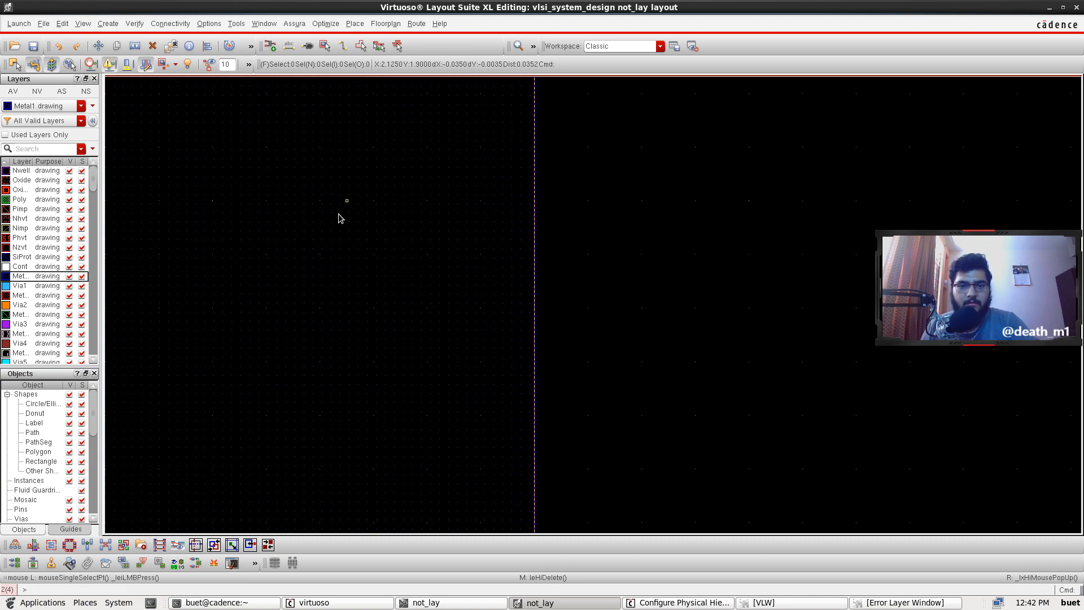
Step: Measure the Nimp rectangle's height with a vertical ruler along its own right edge, from top corner to bottom corner
key(Left)
key(k)
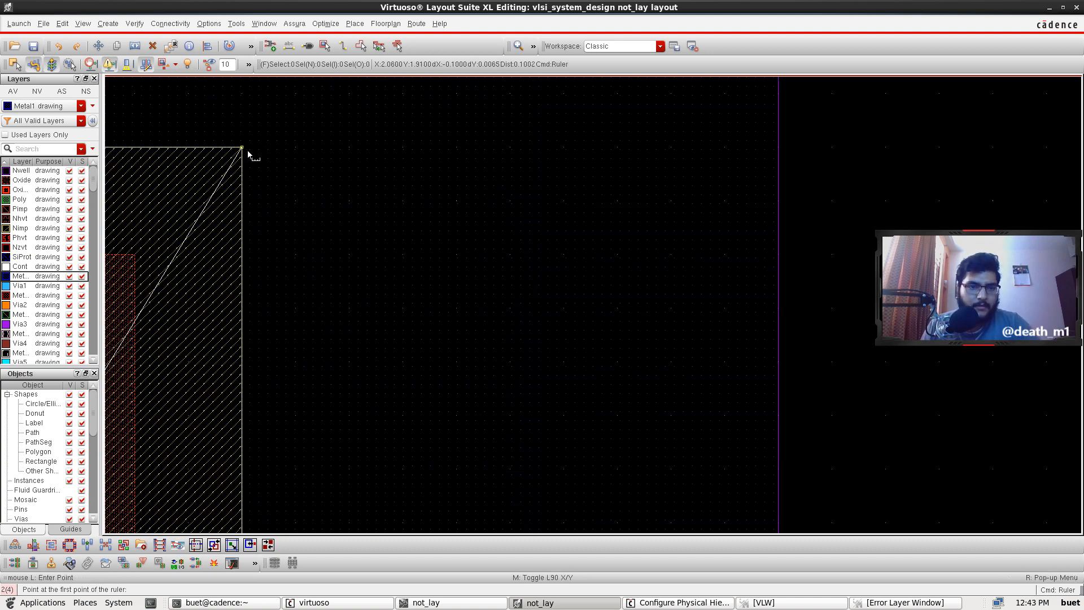
click(248, 151)
scroll(247, 206, down, 2)
scroll(247, 211, down, 5)
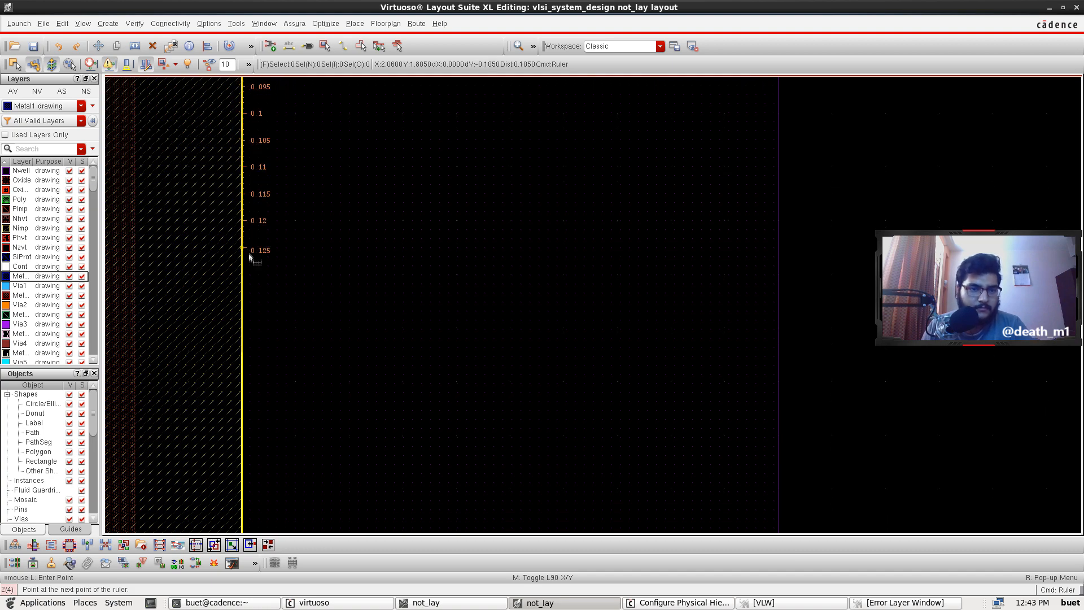
scroll(247, 393, down, 3)
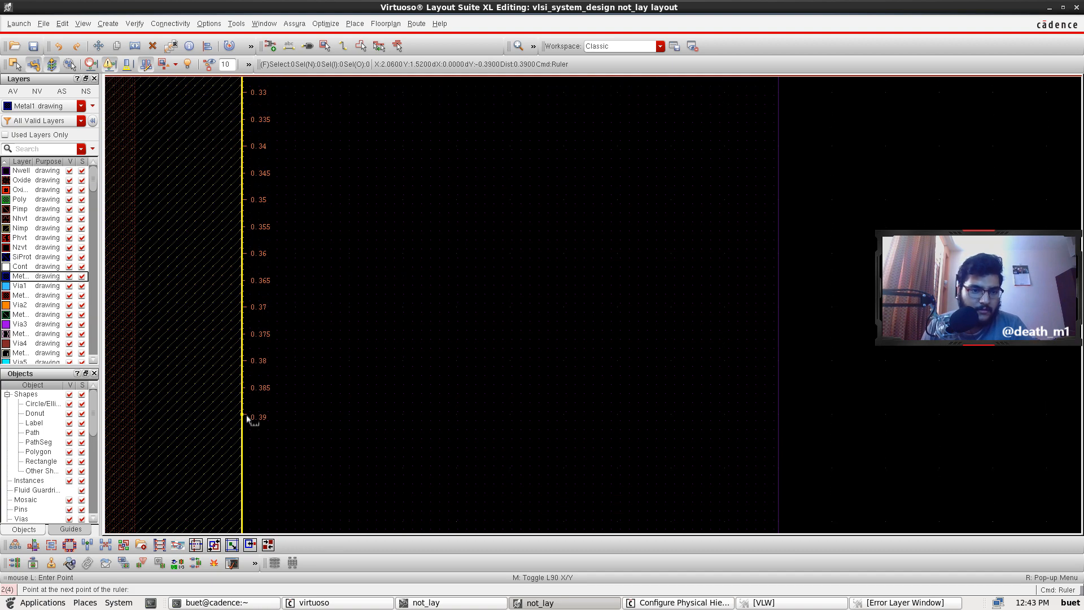
click(246, 309)
ctrl+scroll(251, 313, up, 2)
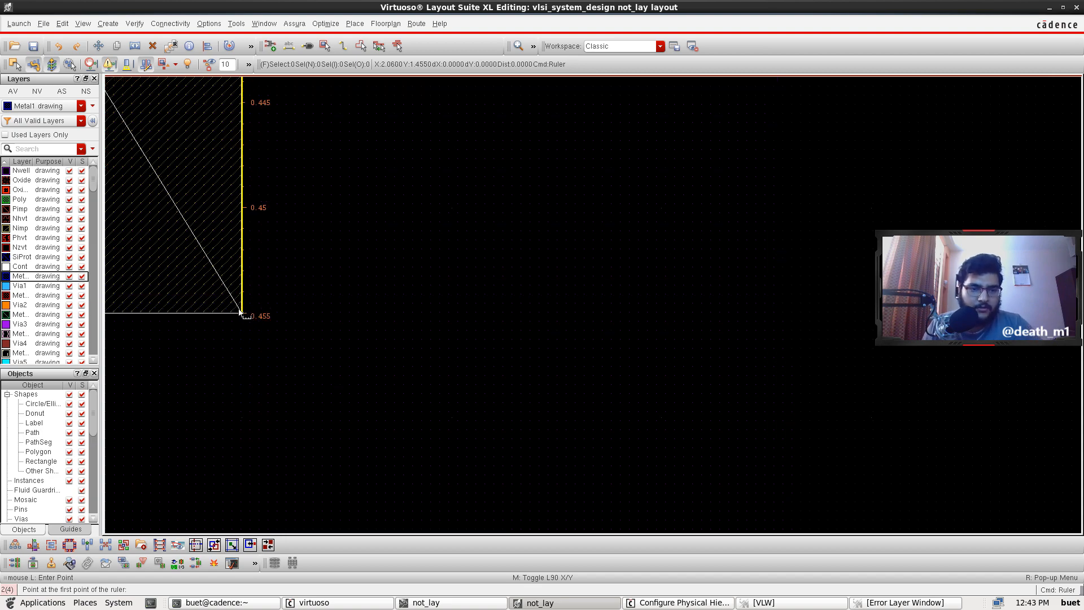
ctrl+scroll(238, 313, up, 1)
scroll(237, 314, up, 12)
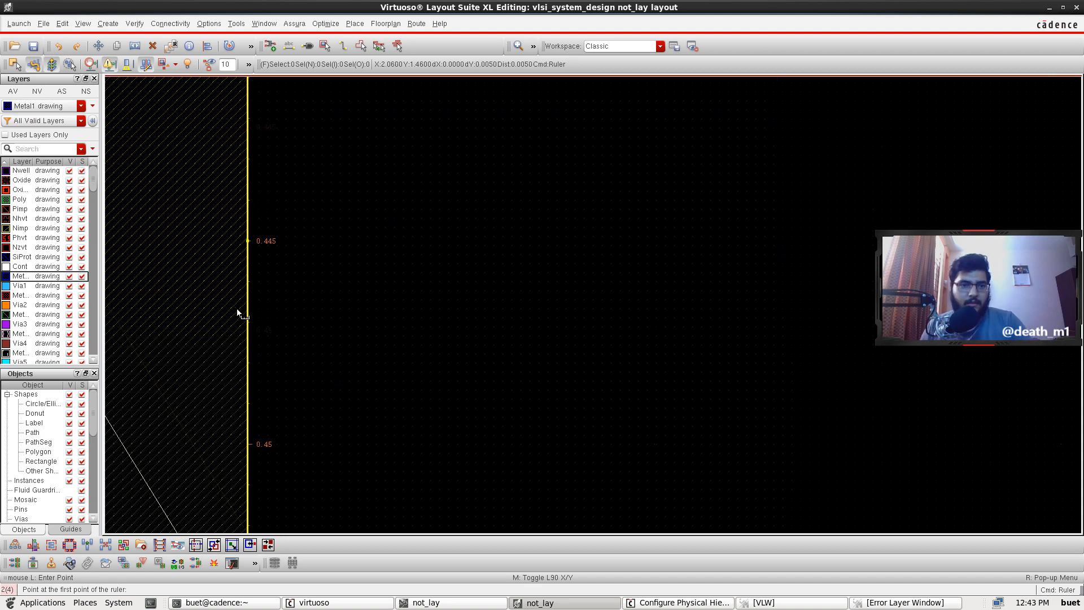
scroll(236, 316, down, 2)
ctrl+scroll(238, 315, down, 6)
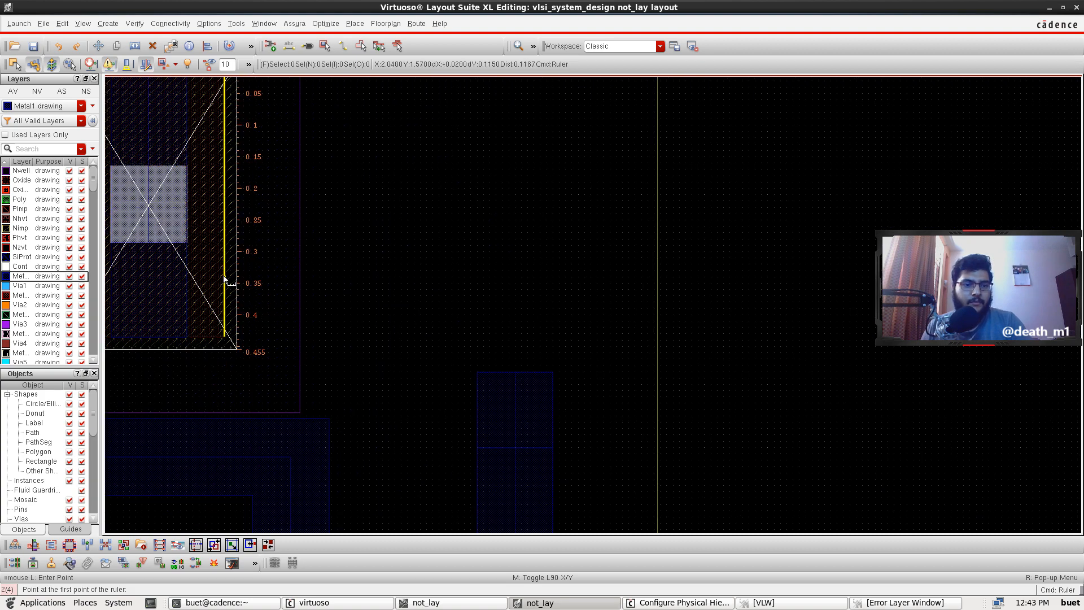
scroll(224, 276, up, 5)
scroll(223, 270, left, 6)
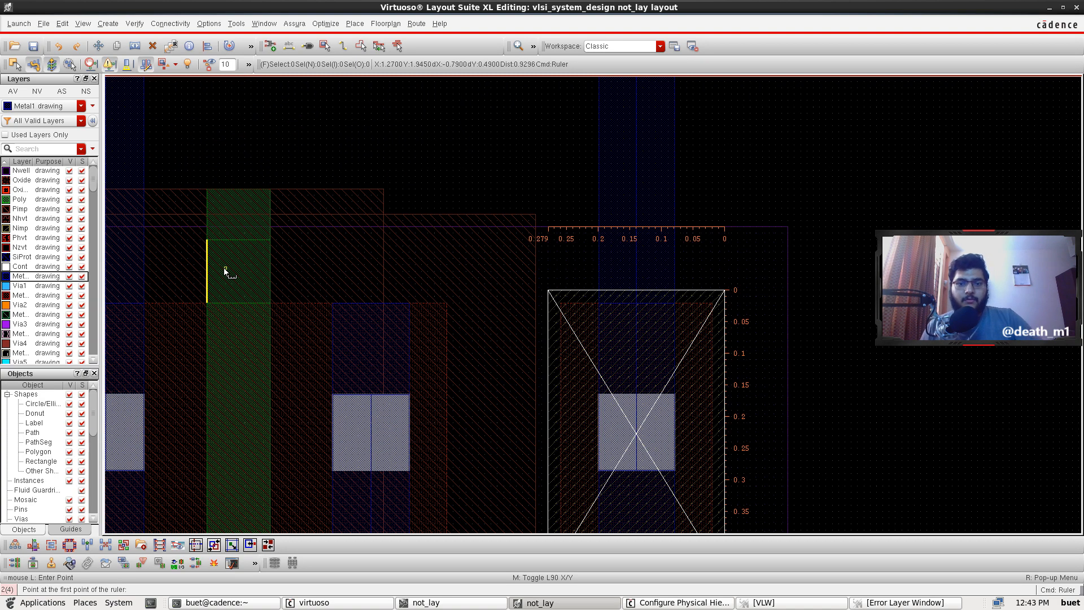
ctrl+scroll(536, 241, up, 2)
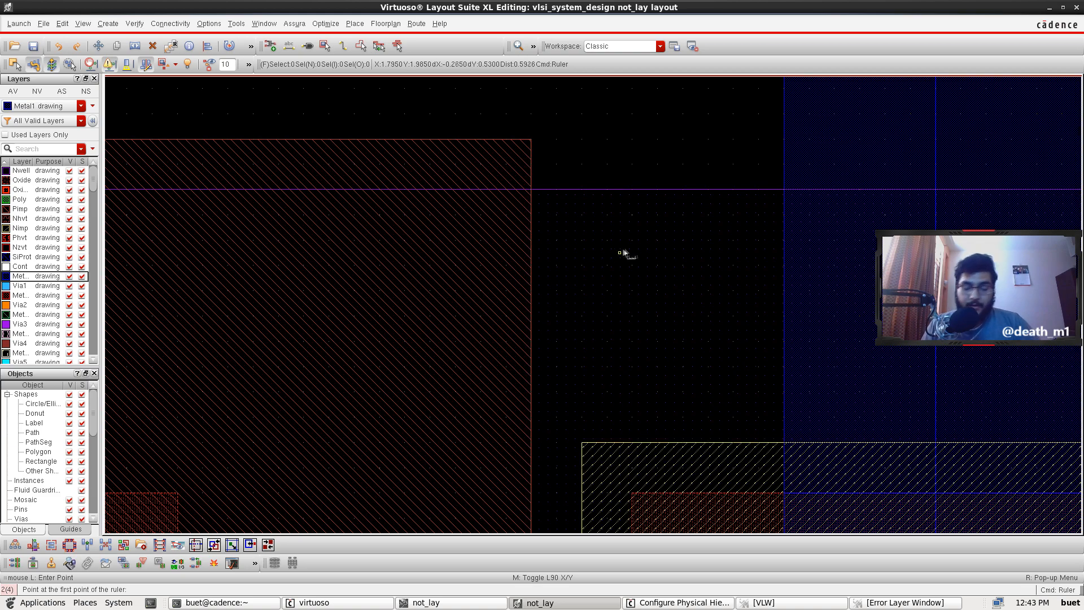
ctrl+scroll(696, 262, up, 5)
ctrl+scroll(697, 266, down, 2)
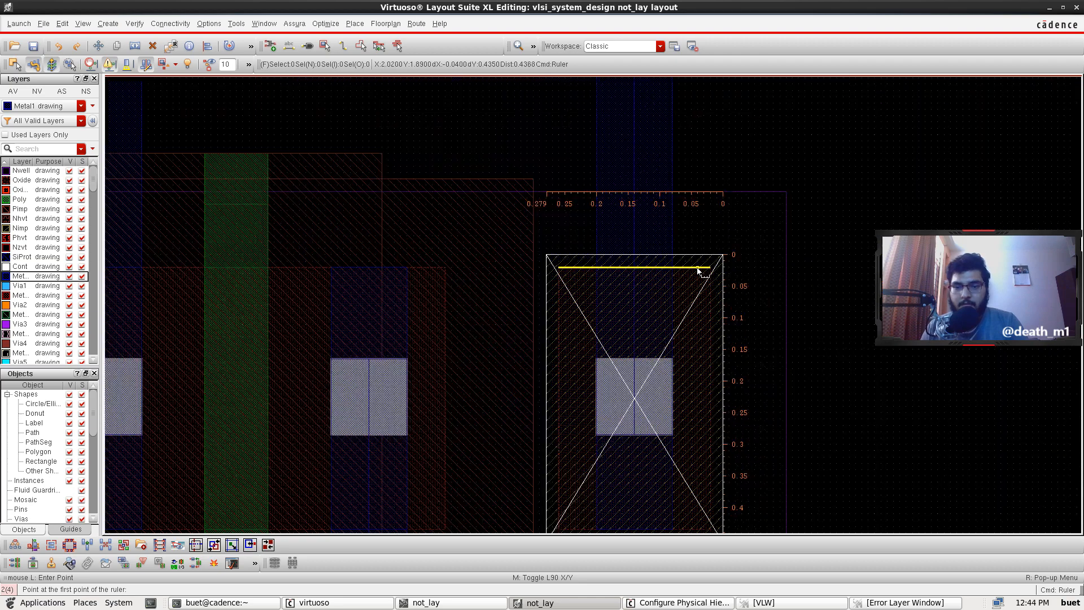
scroll(717, 307, up, 1)
scroll(717, 308, down, 2)
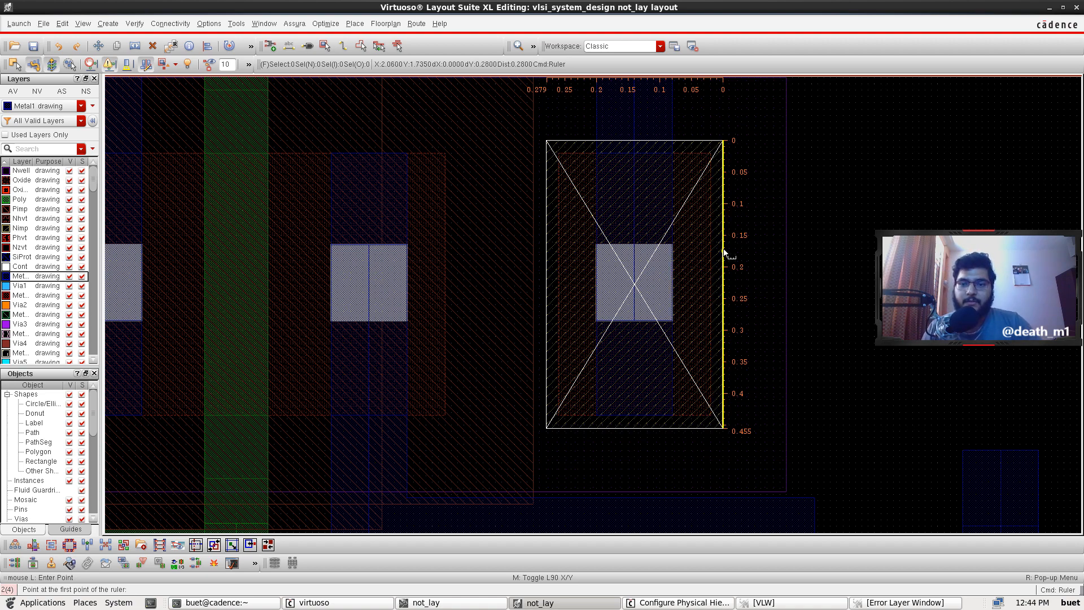
scroll(804, 208, up, 1)
scroll(805, 208, down, 1)
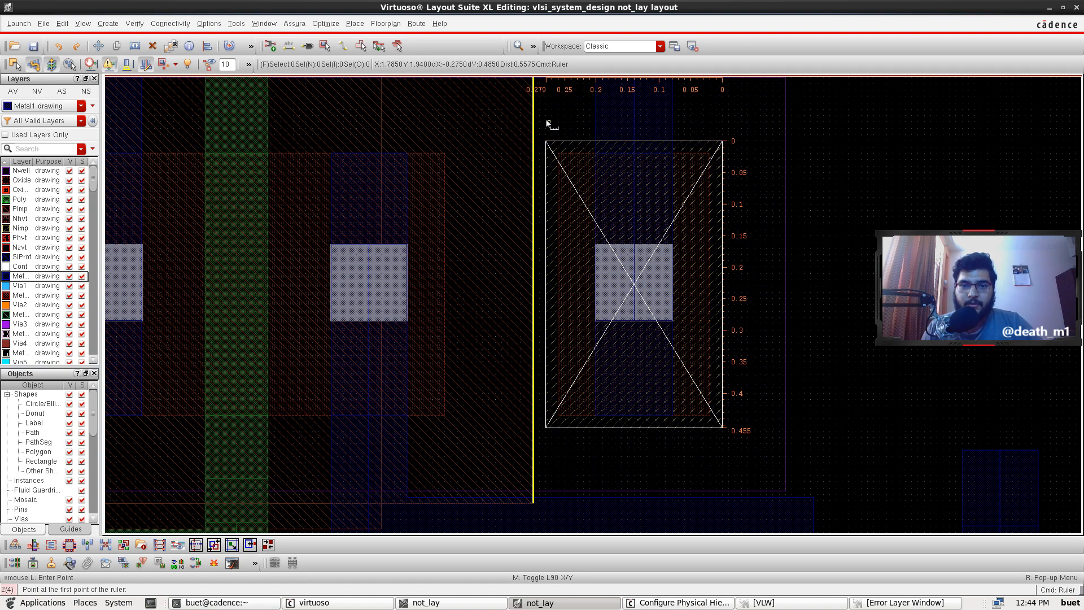
scroll(548, 124, up, 2)
click(553, 137)
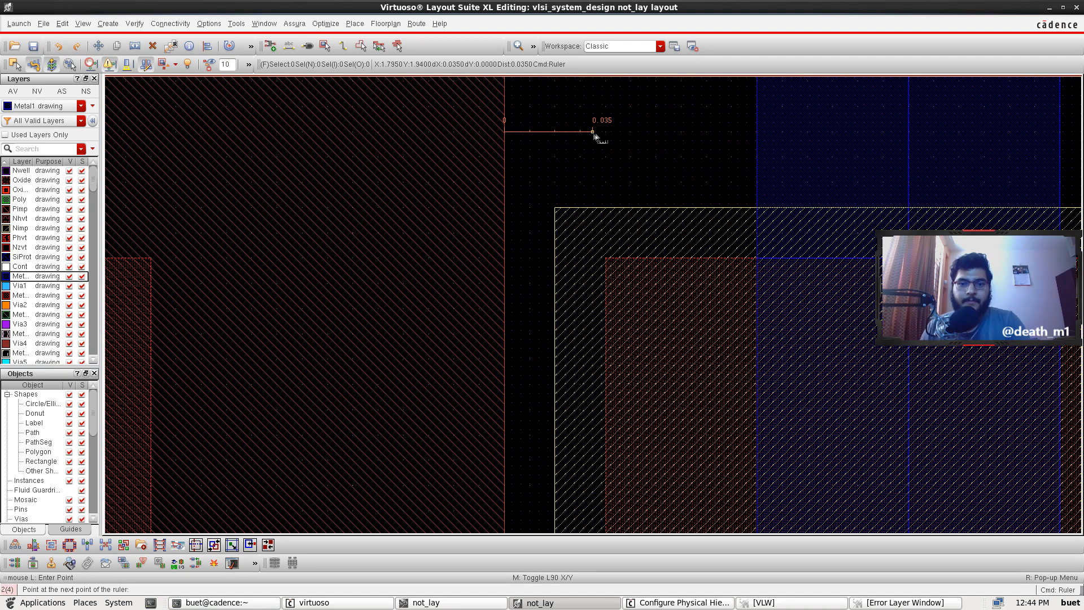
key(Escape)
Step: Measure the horizontal distance from the Nimp rectangle's left edge to the Nwell's right edge with a ruler above the rectangle
scroll(561, 137, up, 1)
key(k)
click(551, 141)
key(Right)
key(Right)
key(Right)
key(Right)
key(Right)
key(Right)
key(Right)
key(Right)
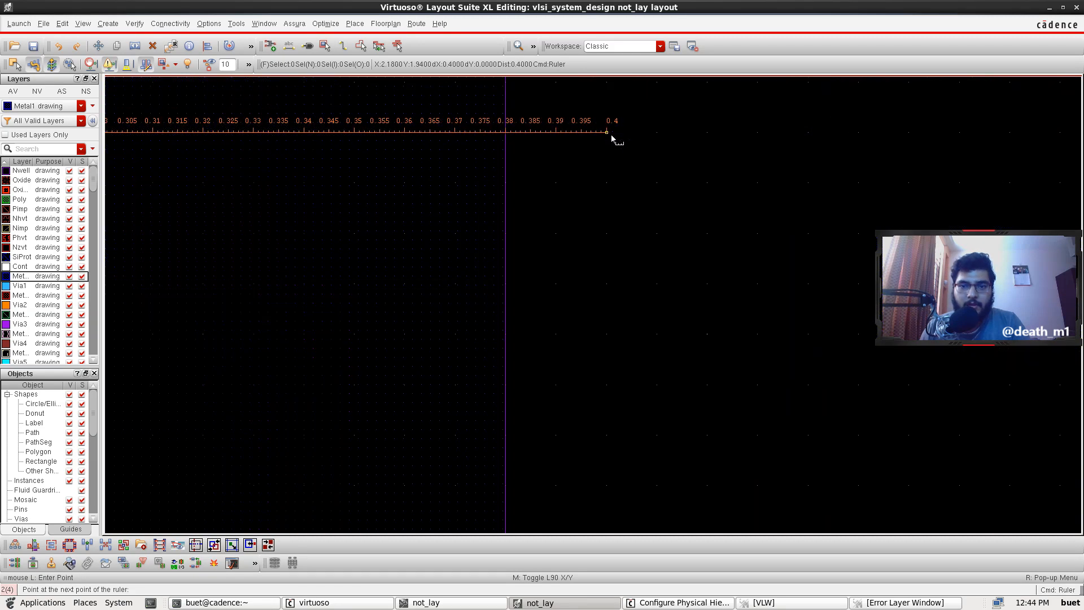
click(505, 135)
key(Left)
key(Left)
key(Left)
key(Left)
key(Left)
key(Left)
key(Left)
key(Left)
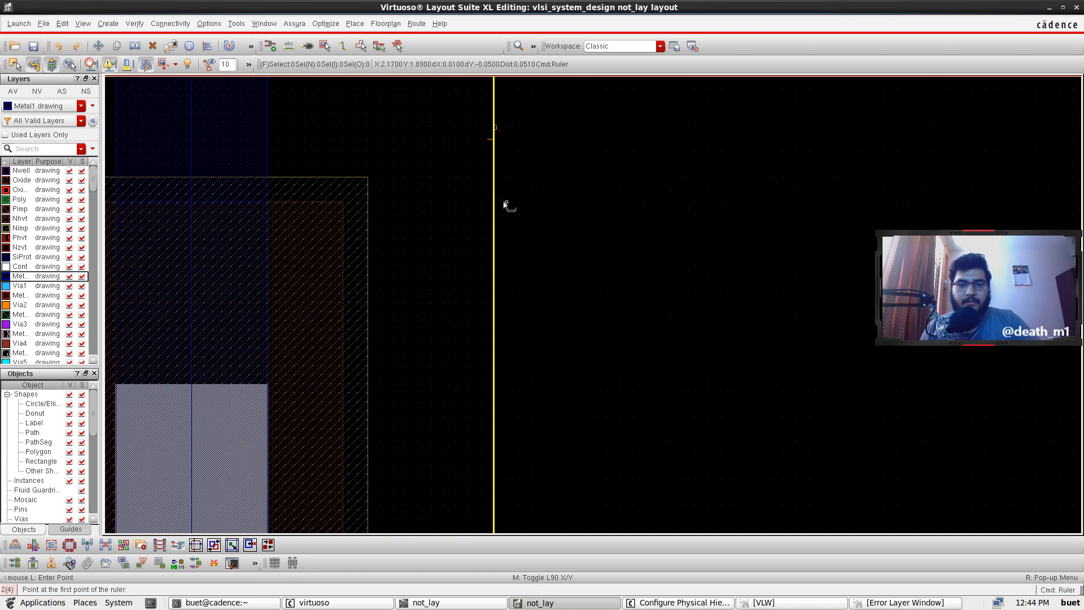
scroll(469, 215, down, 2)
scroll(475, 285, up, 1)
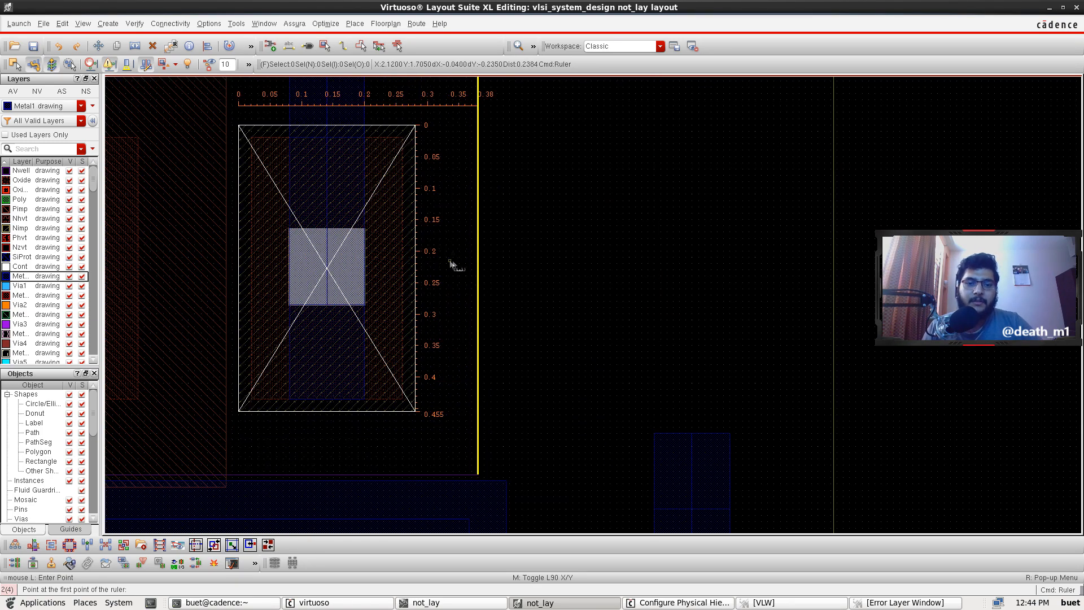
scroll(421, 185, up, 2)
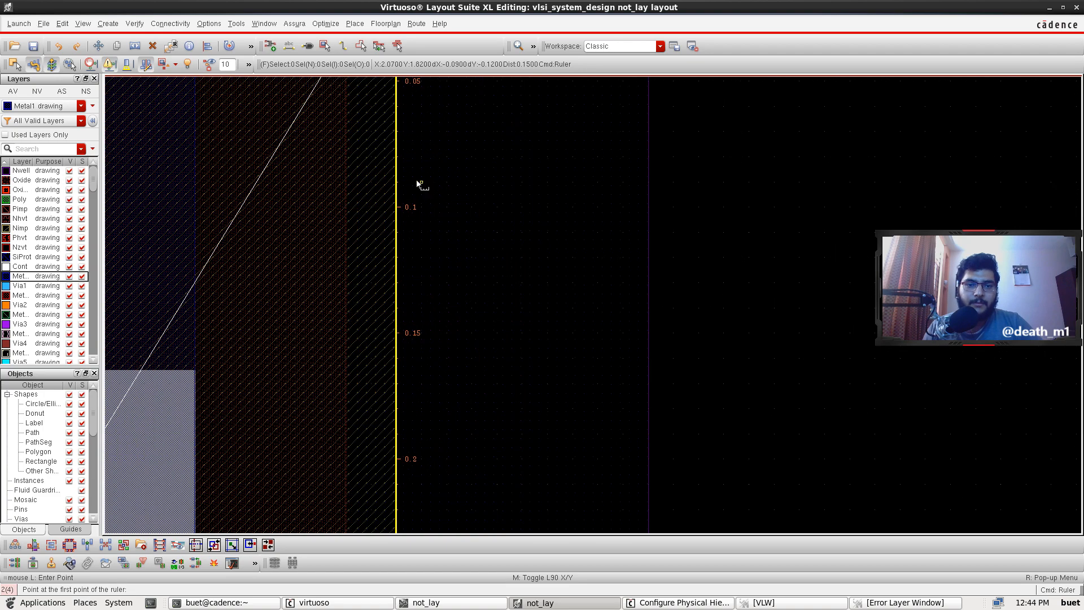
scroll(654, 202, down, 2)
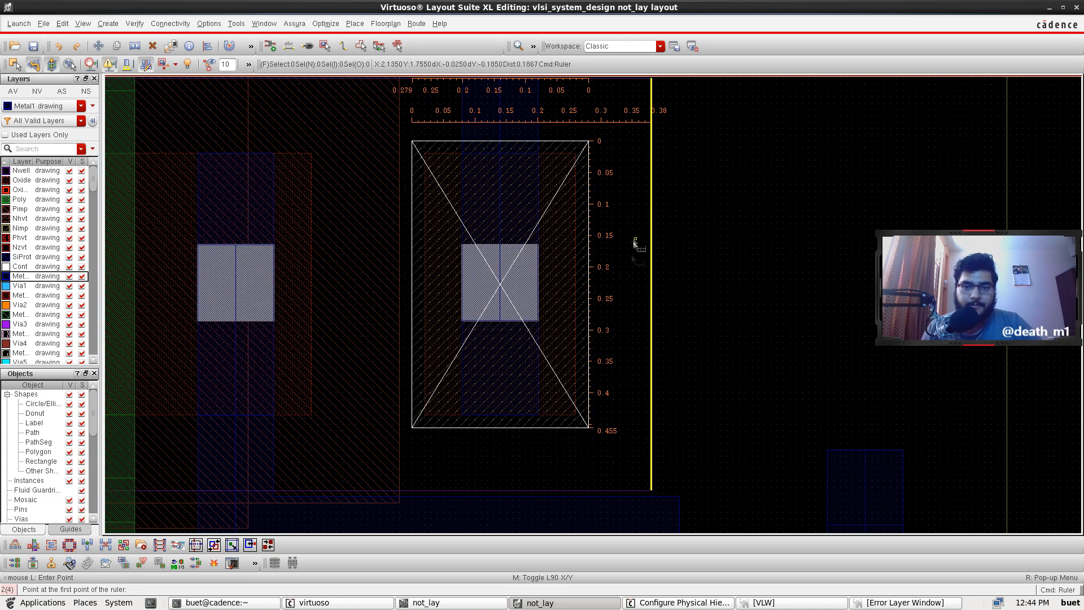
key(Escape)
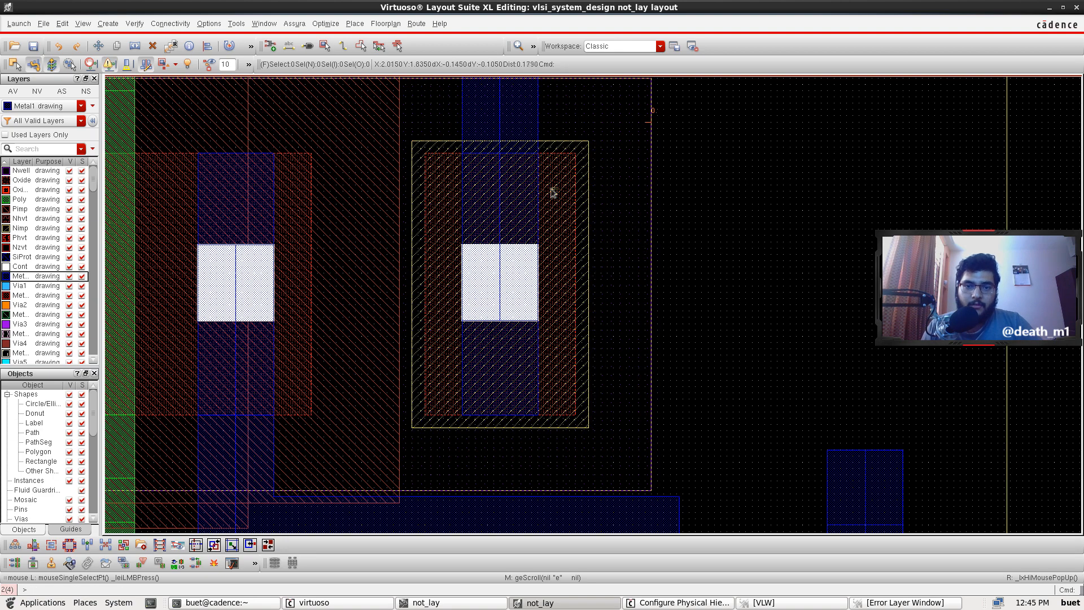
Step: Set the width of the flagged Nimp rectangle to 0.33 in its properties
click(588, 155)
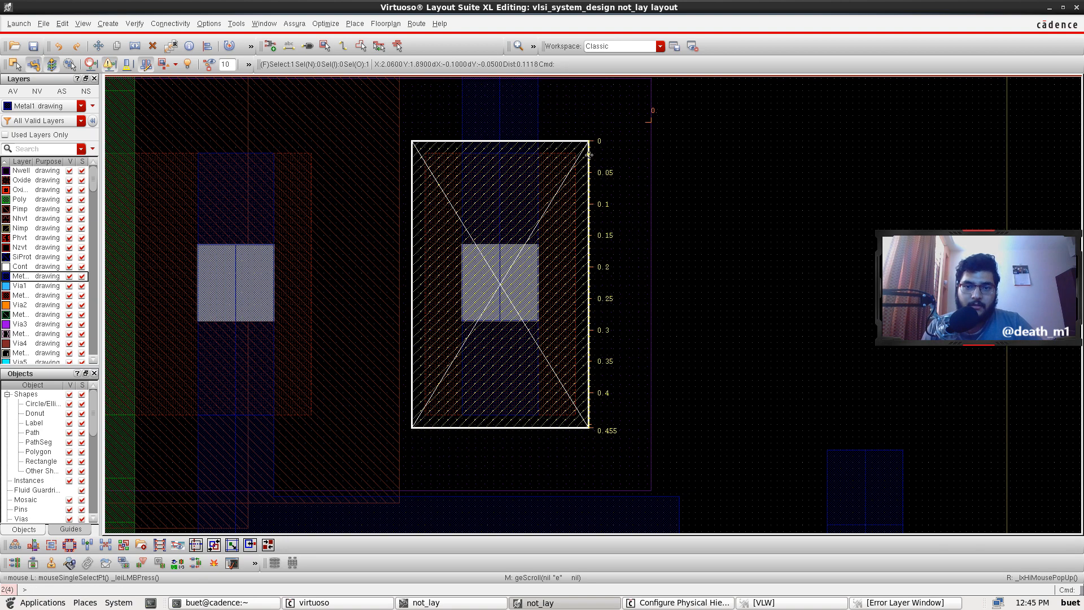
key(q)
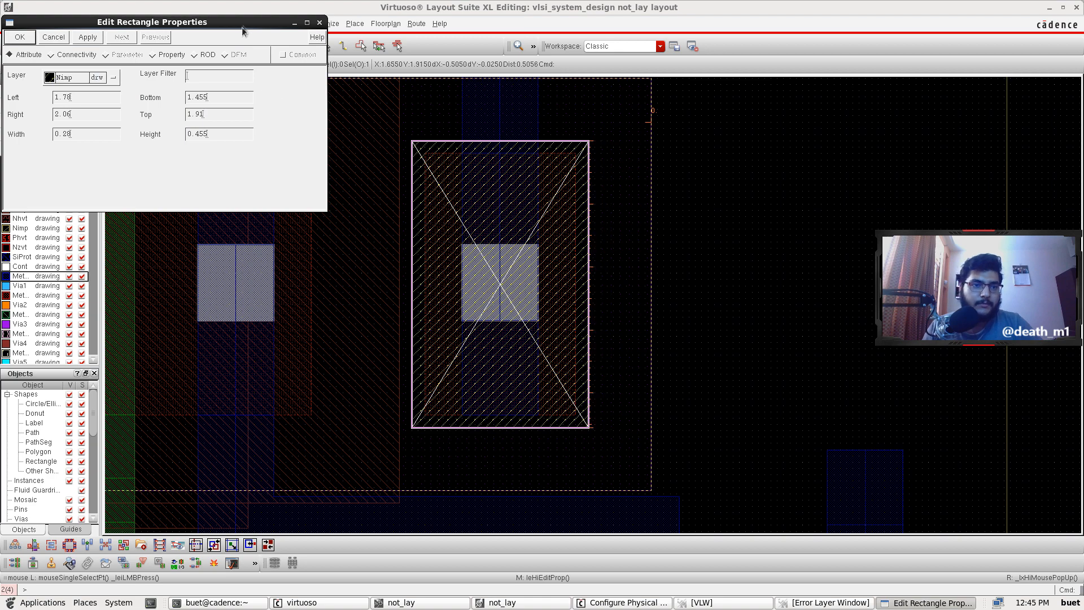
drag(241, 27, 647, 115)
click(515, 221)
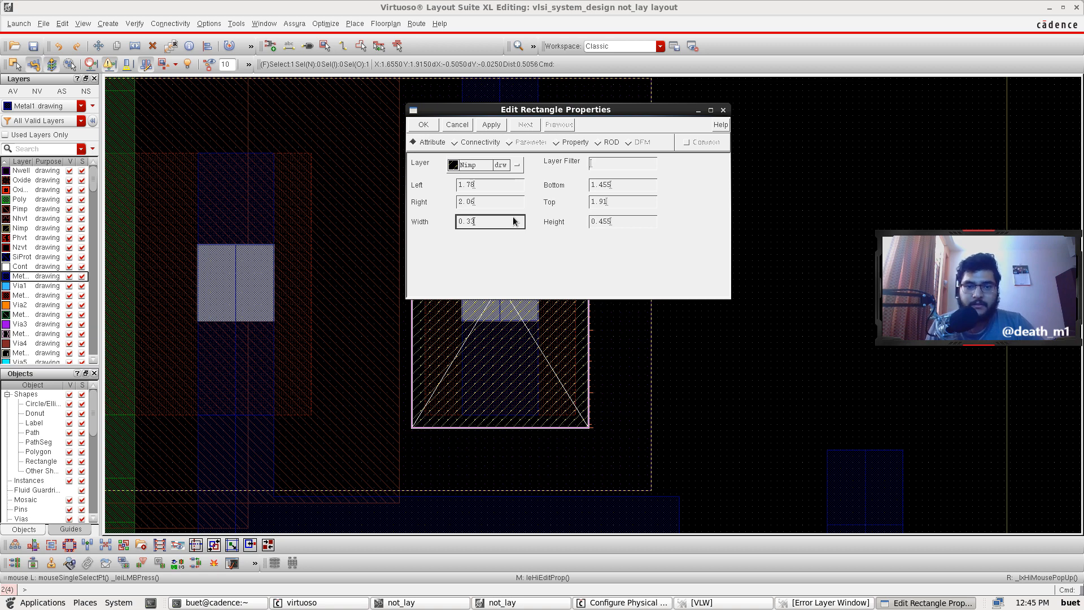
click(491, 124)
click(425, 126)
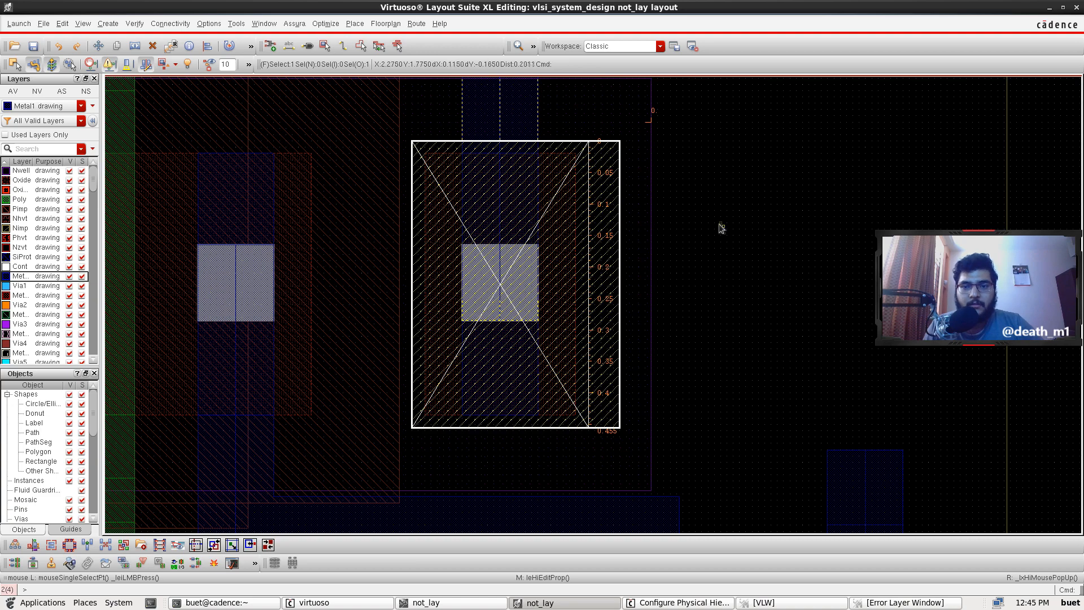
Step: Set the width of the Nwell rectangle enclosing the Nimp rectangle to 1.42 in its properties
scroll(663, 254, up, 1)
scroll(663, 255, down, 4)
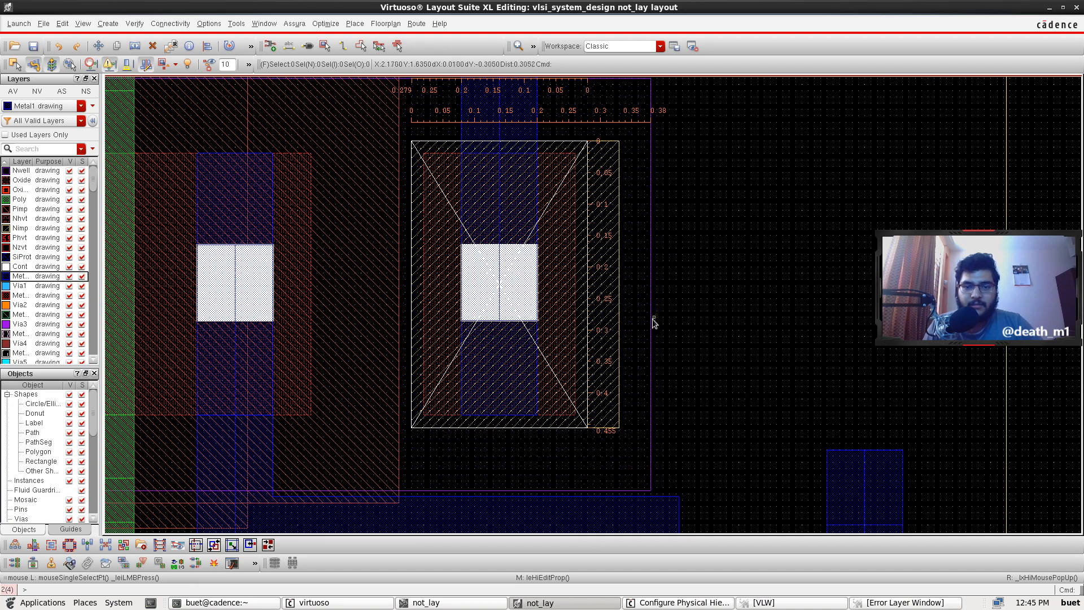
scroll(655, 359, up, 2)
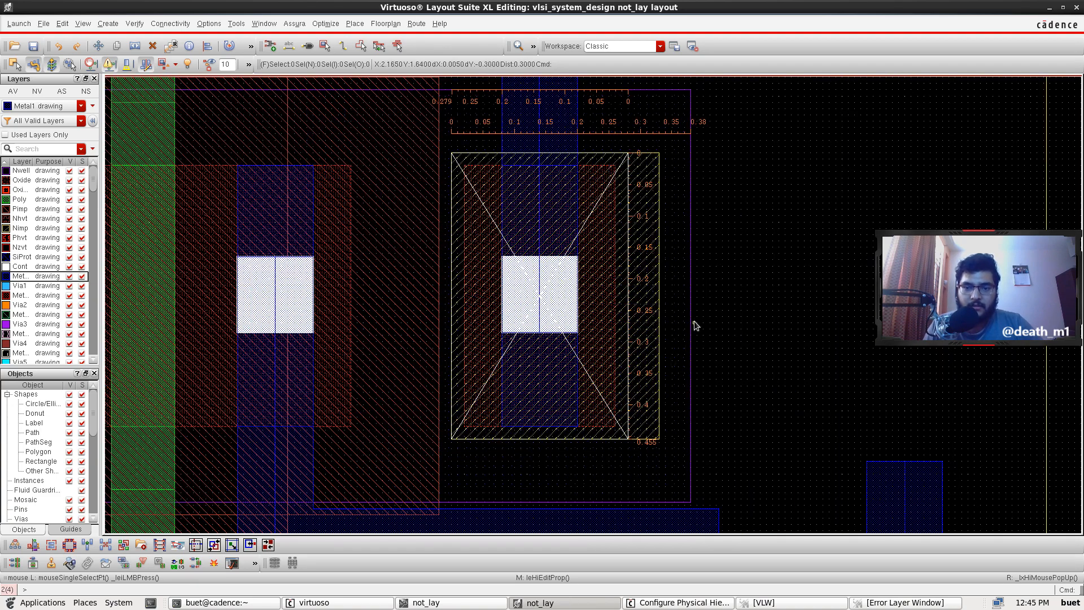
click(682, 347)
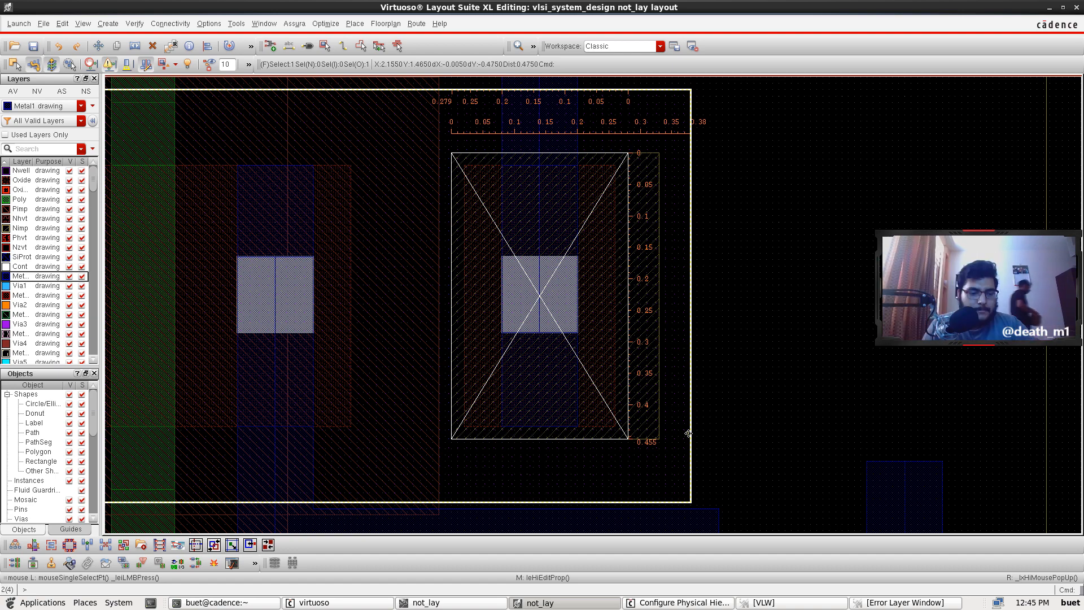
key(q)
click(99, 140)
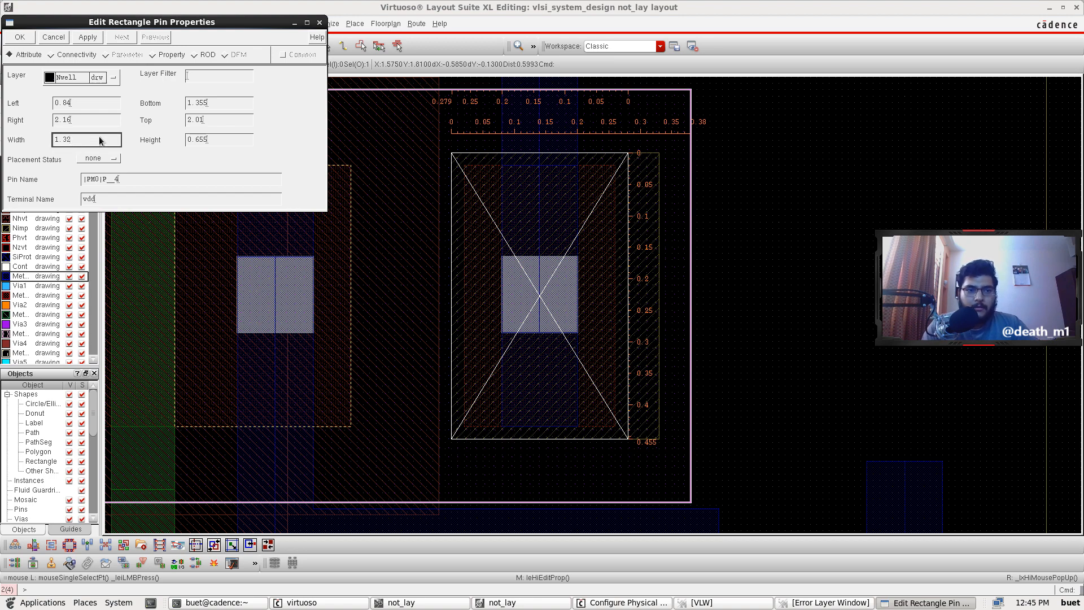
text(42)
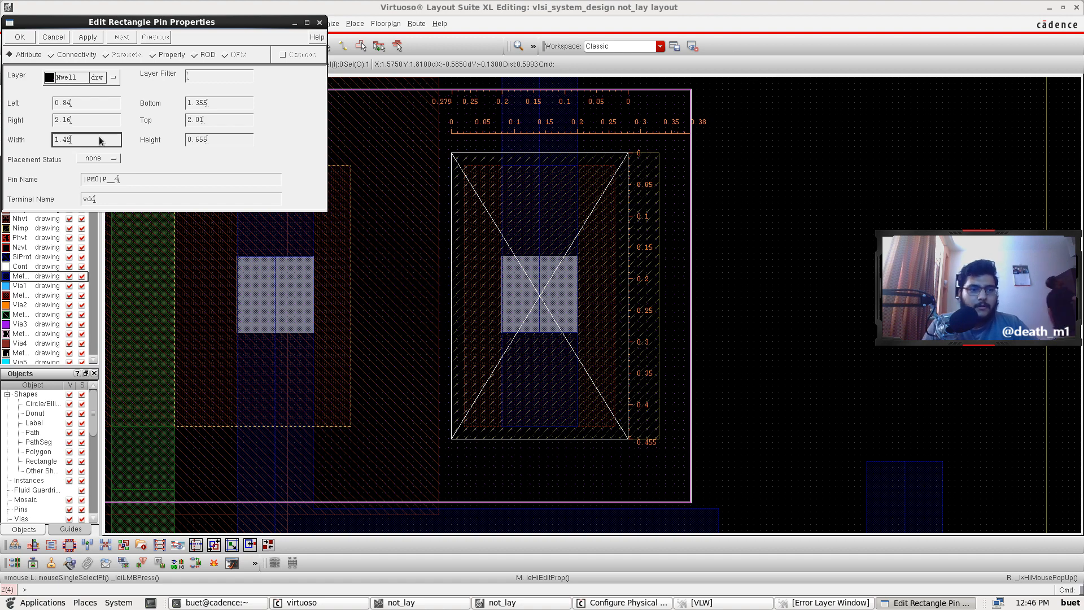
click(87, 38)
click(52, 38)
Step: Rerun Assura DRC on the not_lay layout, ending the current run, and view the results
scroll(307, 237, down, 6)
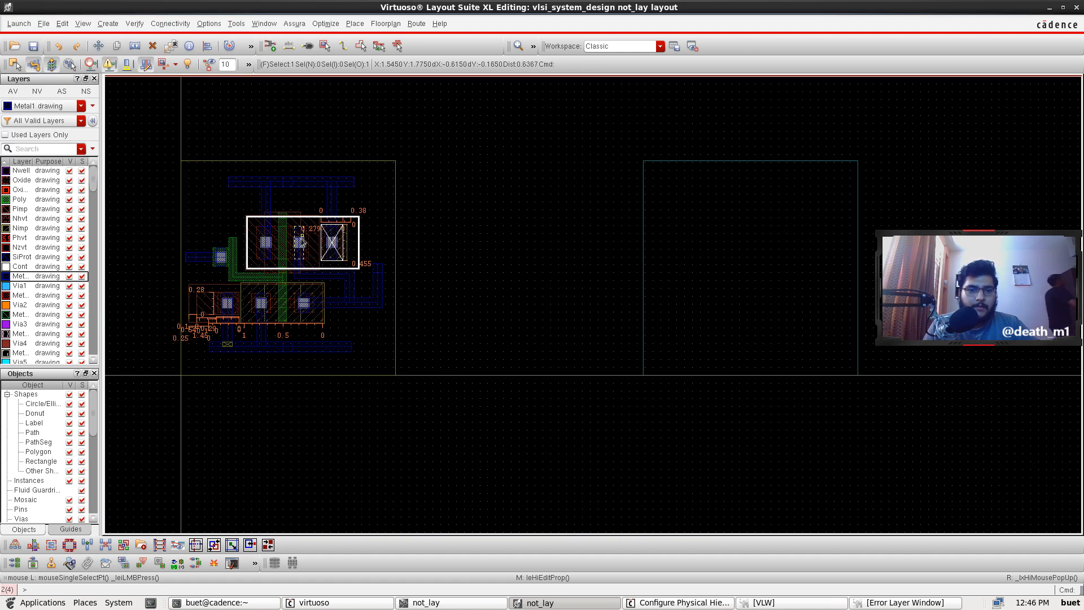
scroll(305, 242, up, 4)
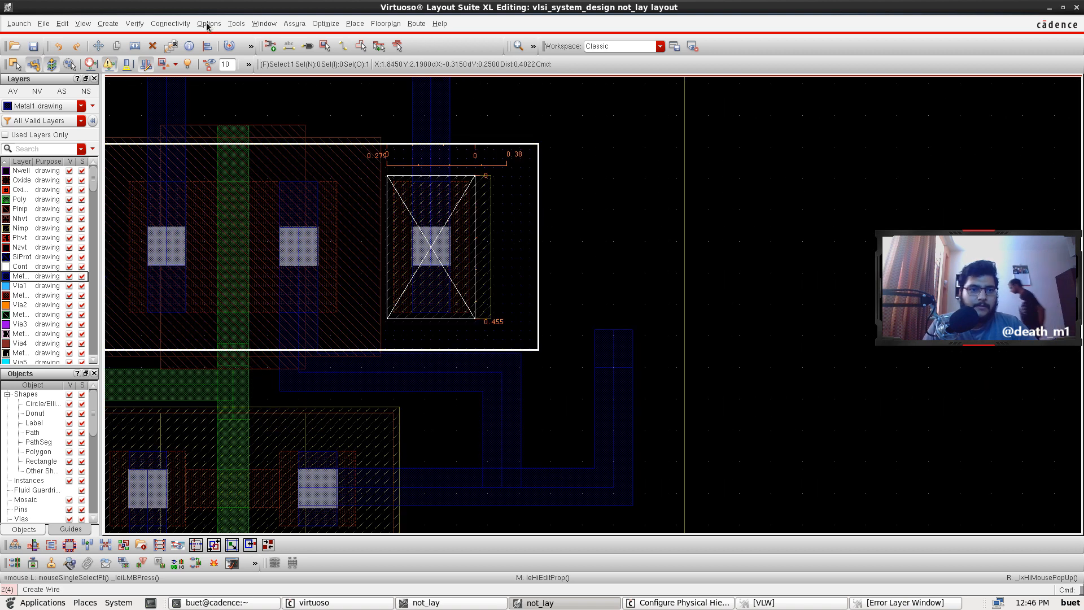
click(294, 24)
click(308, 99)
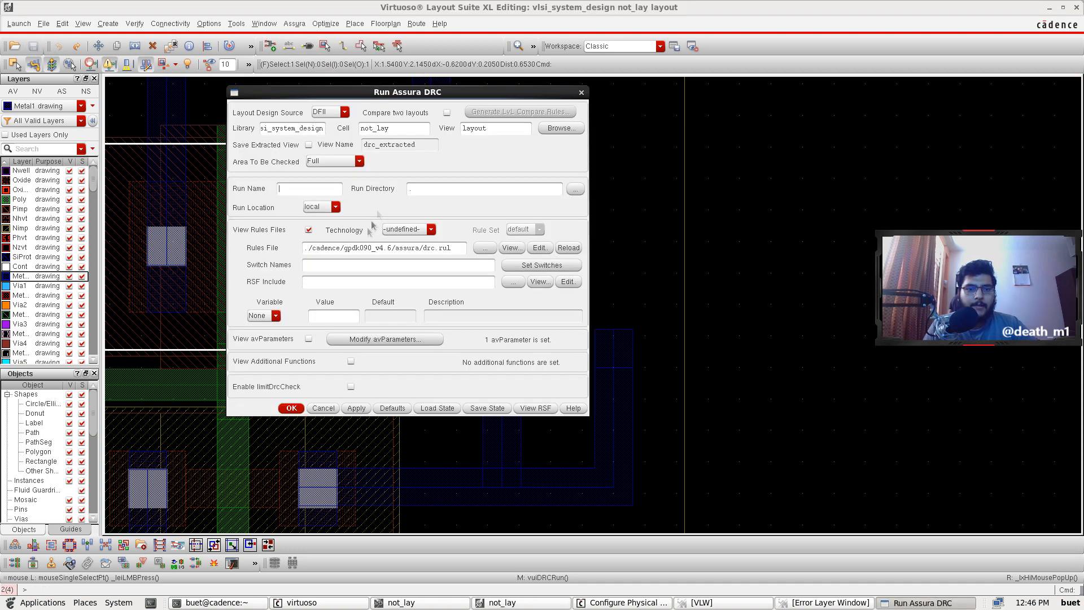
click(291, 407)
click(509, 314)
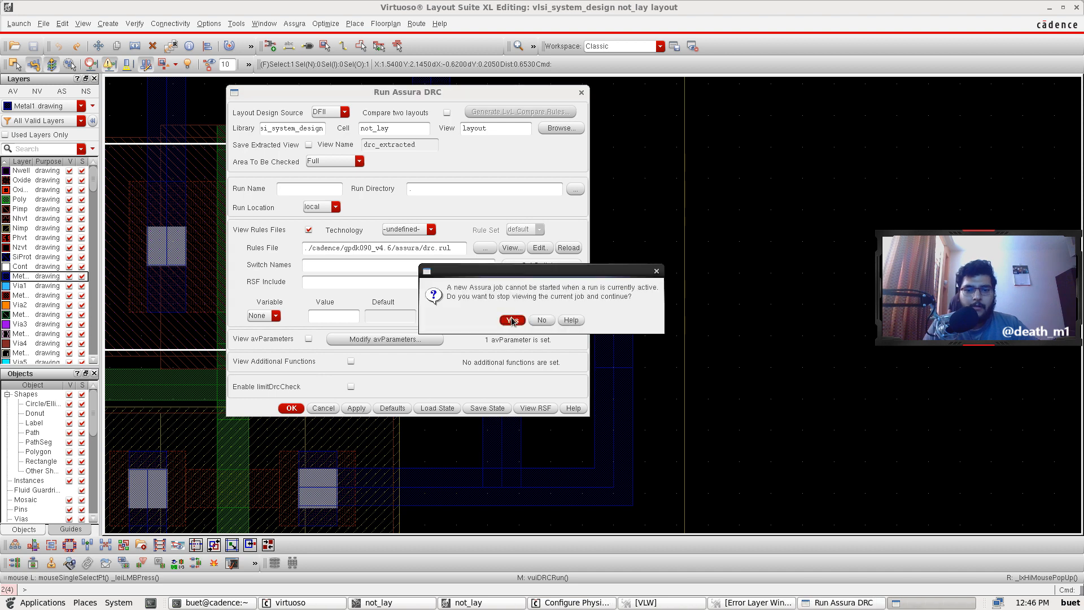
click(512, 317)
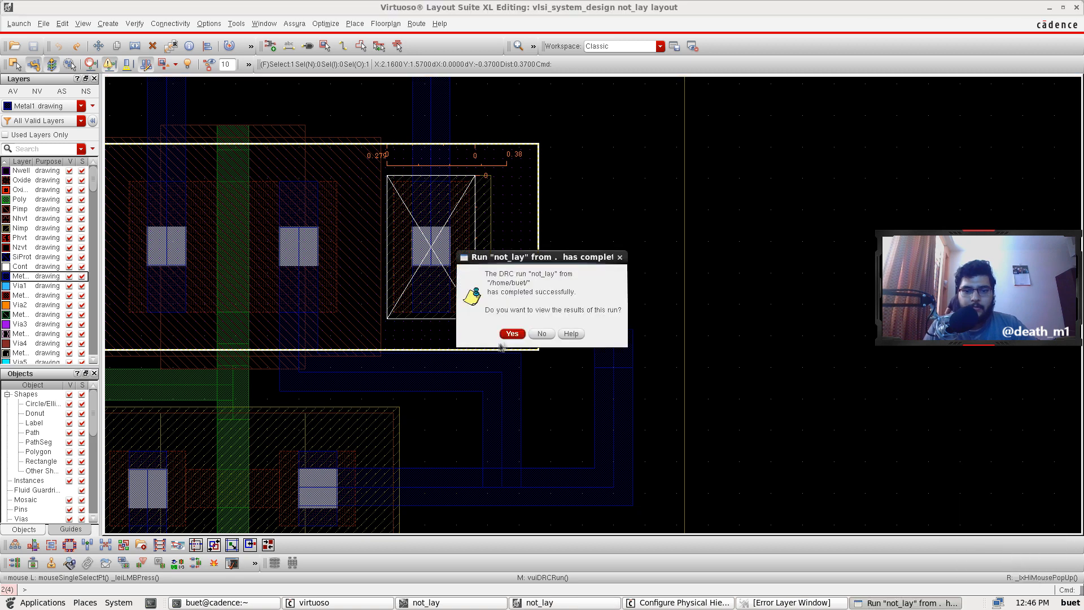
click(512, 335)
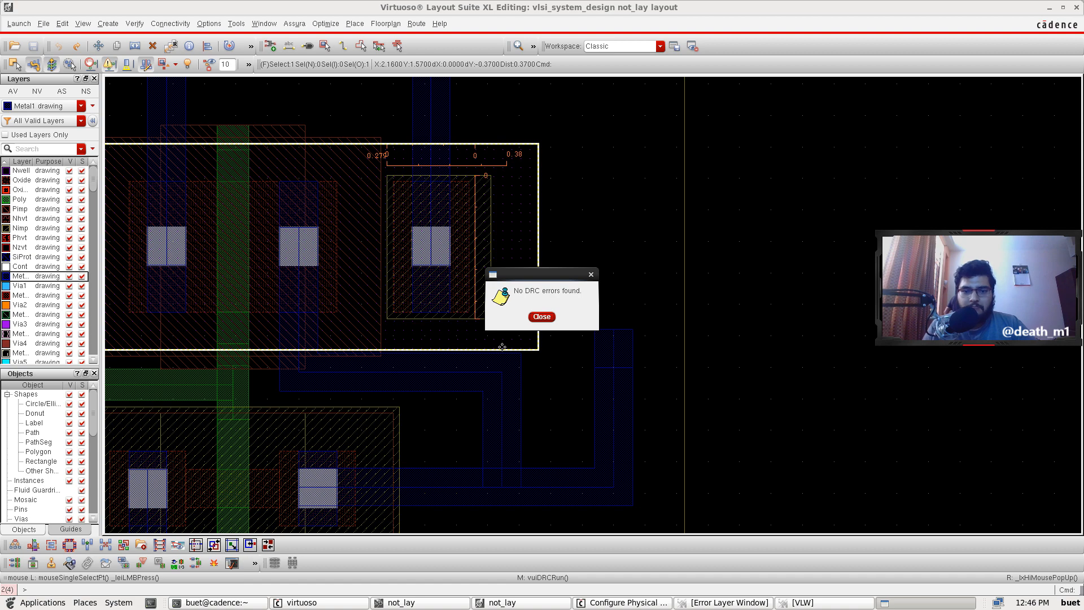
click(545, 317)
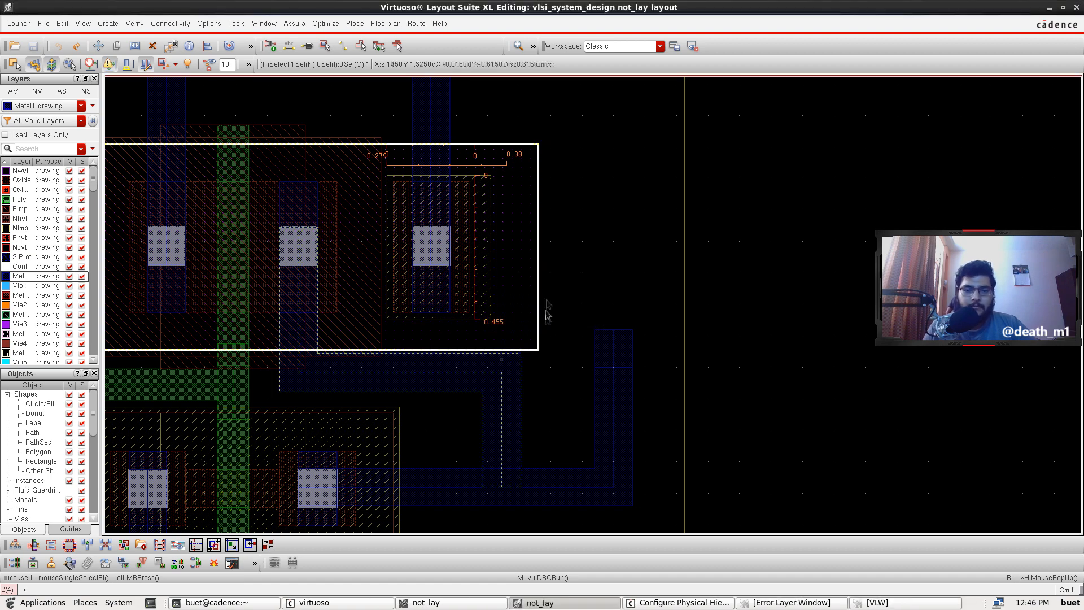
Step: Run Assura LVS comparing the not_lay schematic and layout, overwriting the existing LVS data, and open the new run's results
click(294, 24)
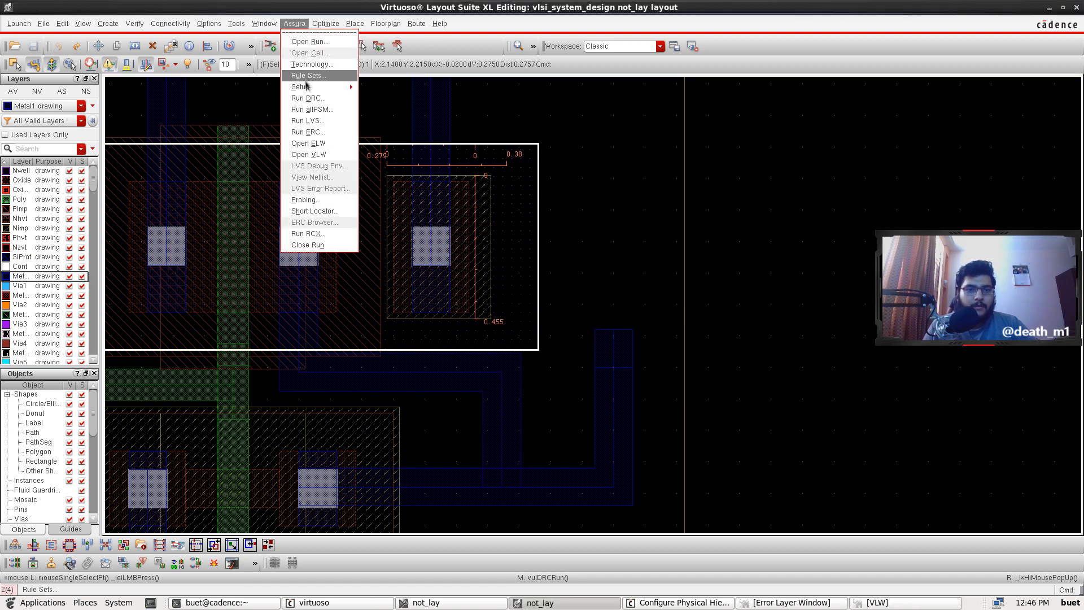
click(308, 120)
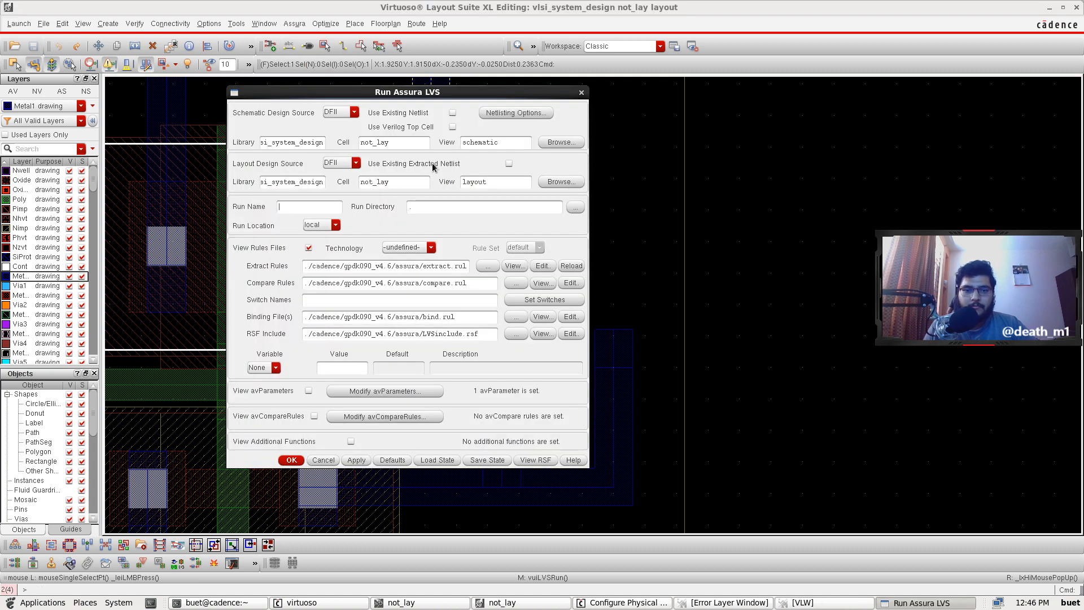
click(291, 460)
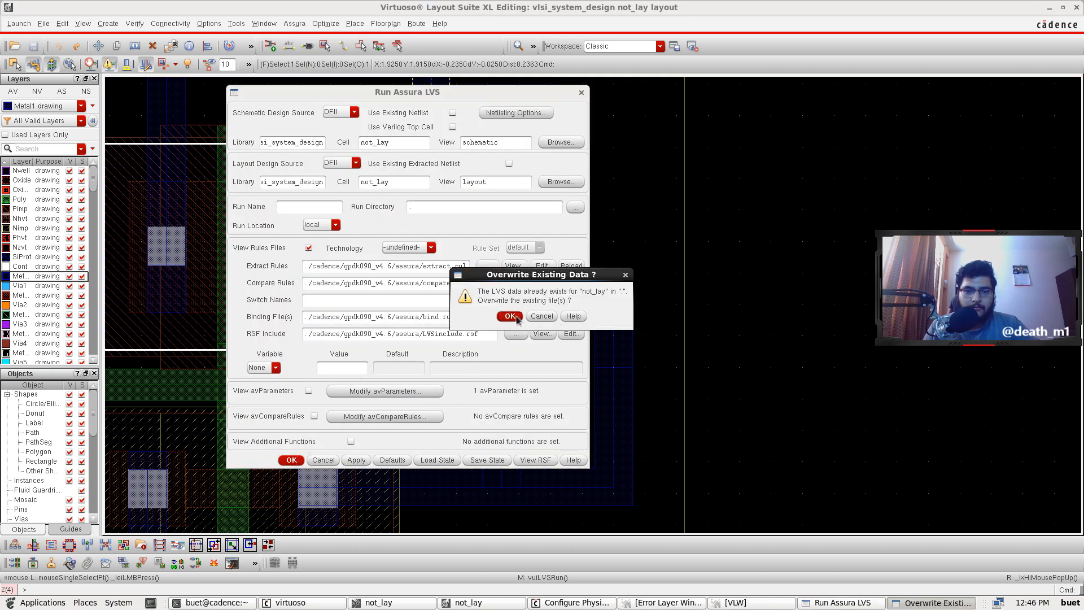
click(515, 319)
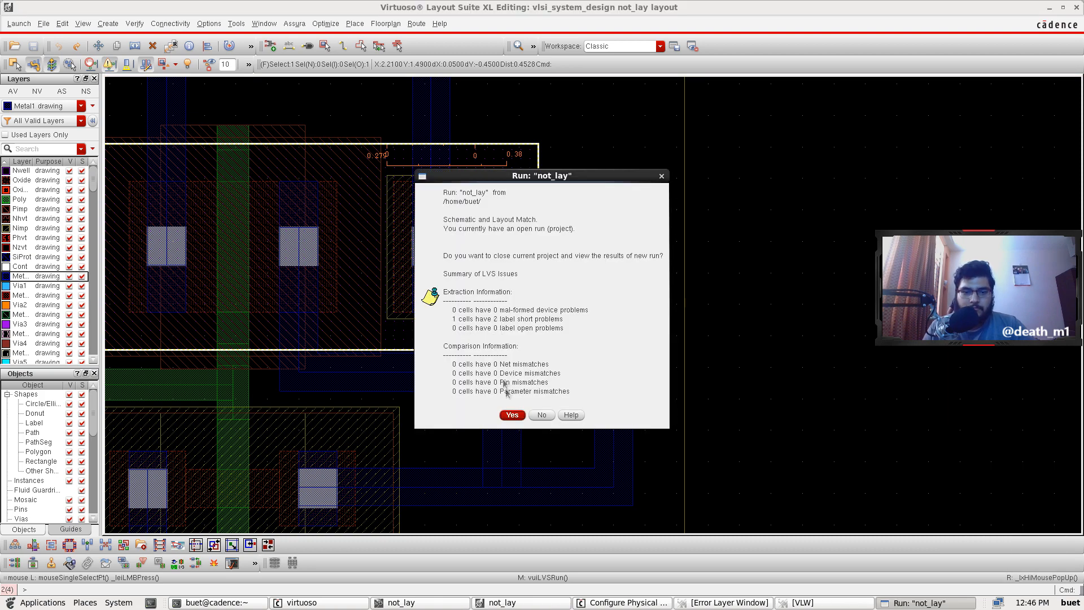
click(517, 417)
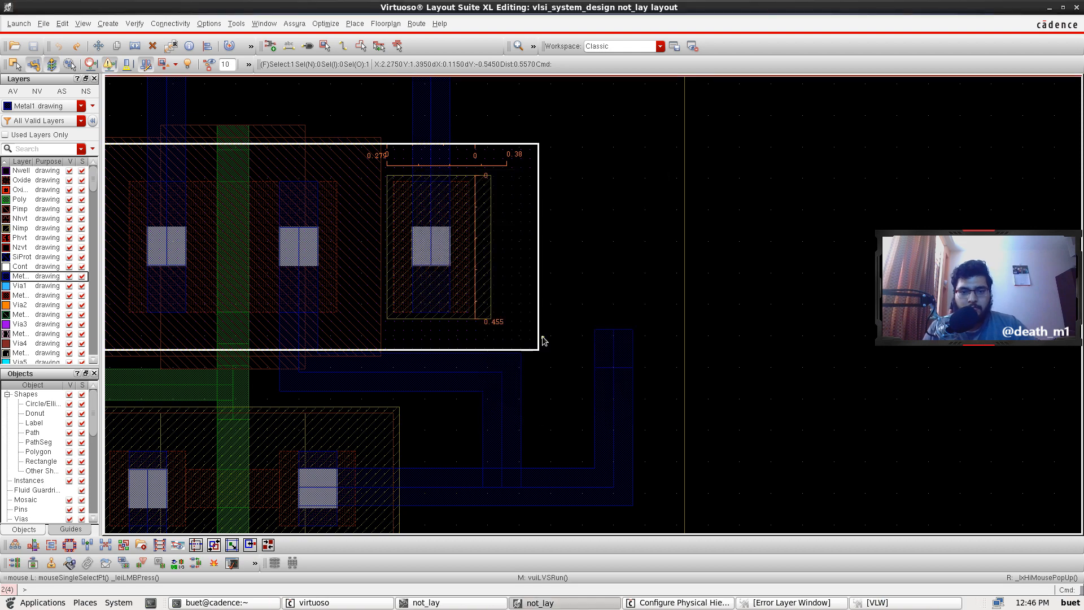
Step: Move the separate cyan boundary square onto the yellow boundary square around the NOT gate layout, aligning their edges
scroll(517, 327, down, 5)
ctrl+scroll(399, 295, down, 3)
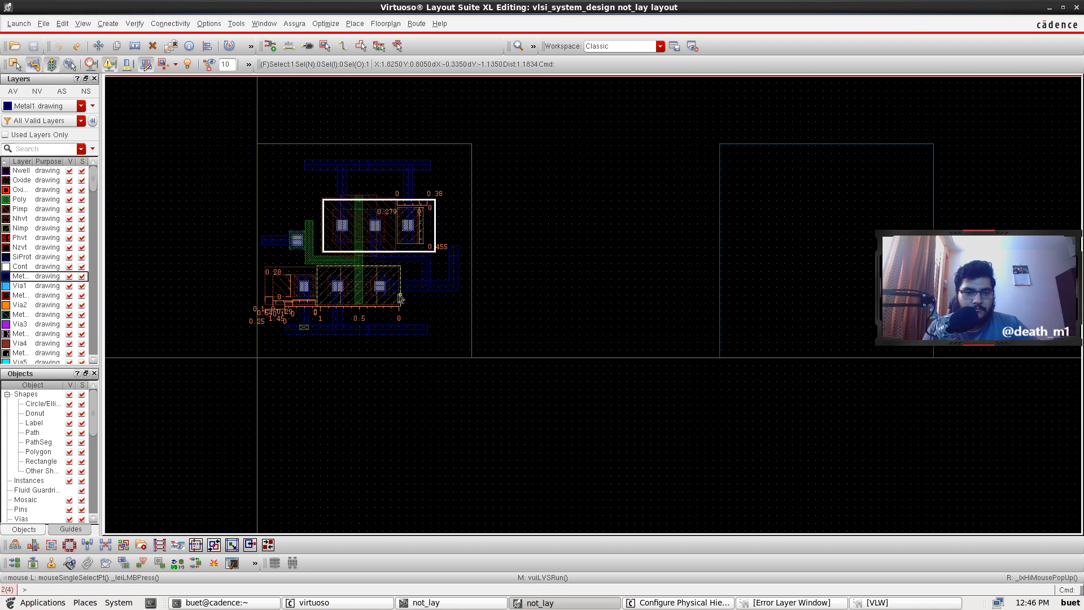
scroll(282, 250, up, 1)
click(690, 242)
scroll(691, 243, down, 2)
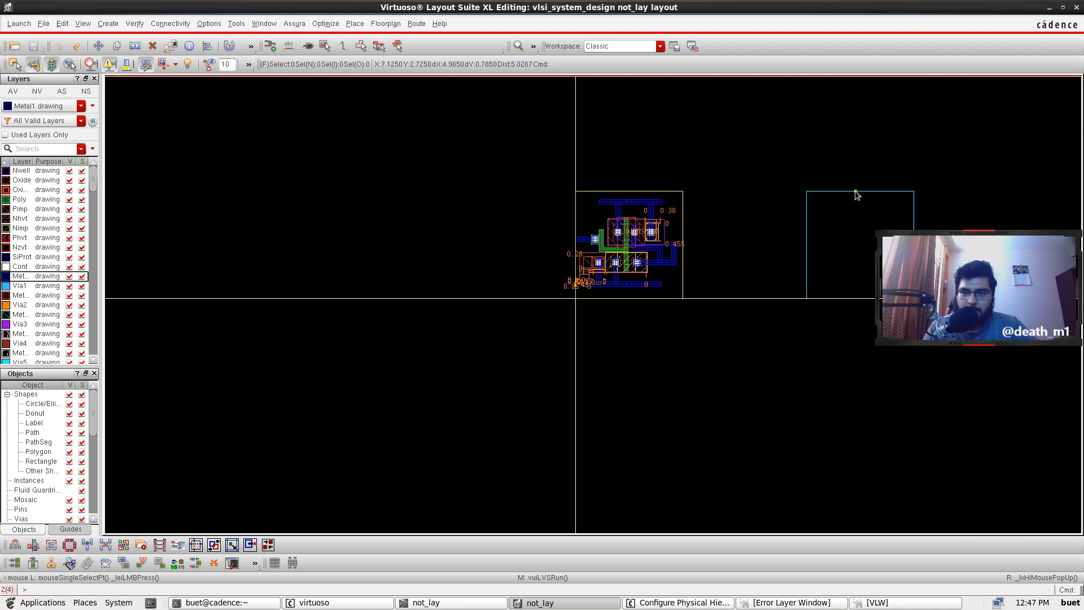
scroll(860, 193, up, 2)
drag(834, 185, 462, 192)
key(Left)
key(Left)
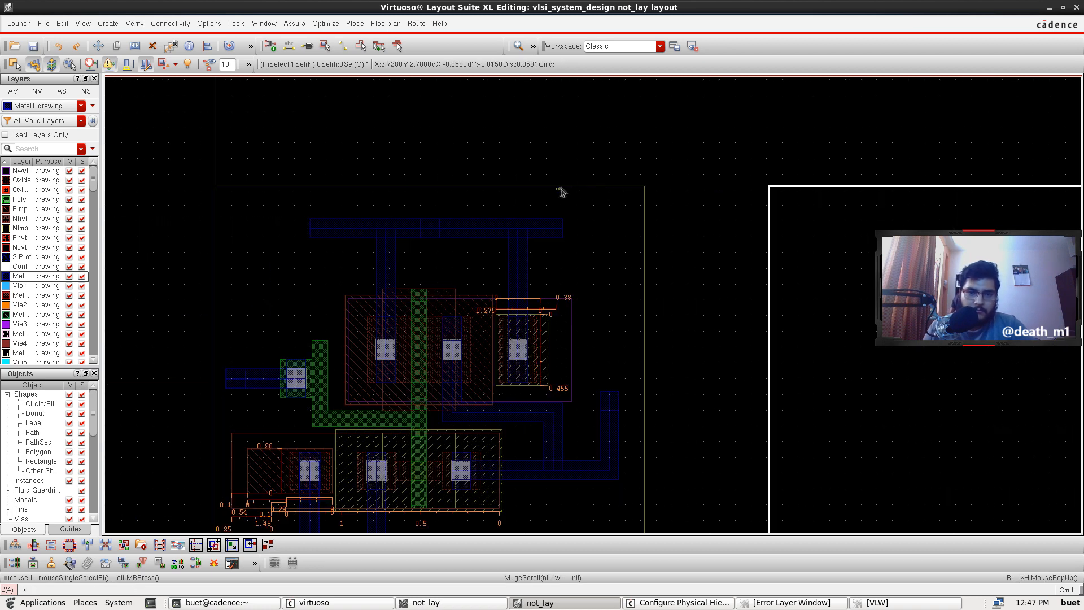
drag(778, 189, 247, 199)
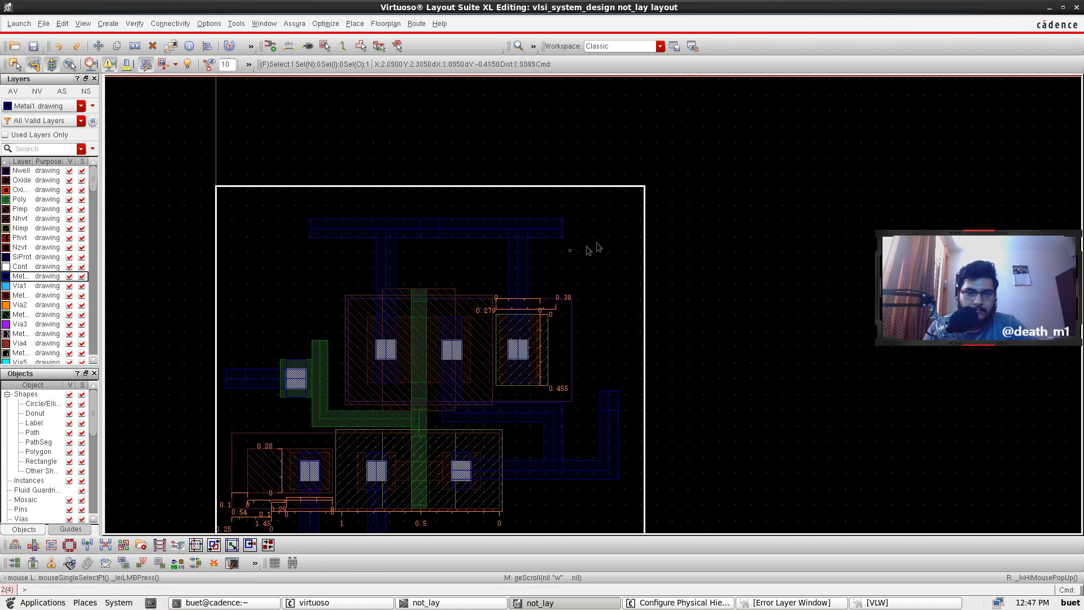
ctrl+scroll(625, 348, down, 1)
ctrl+scroll(599, 395, up, 2)
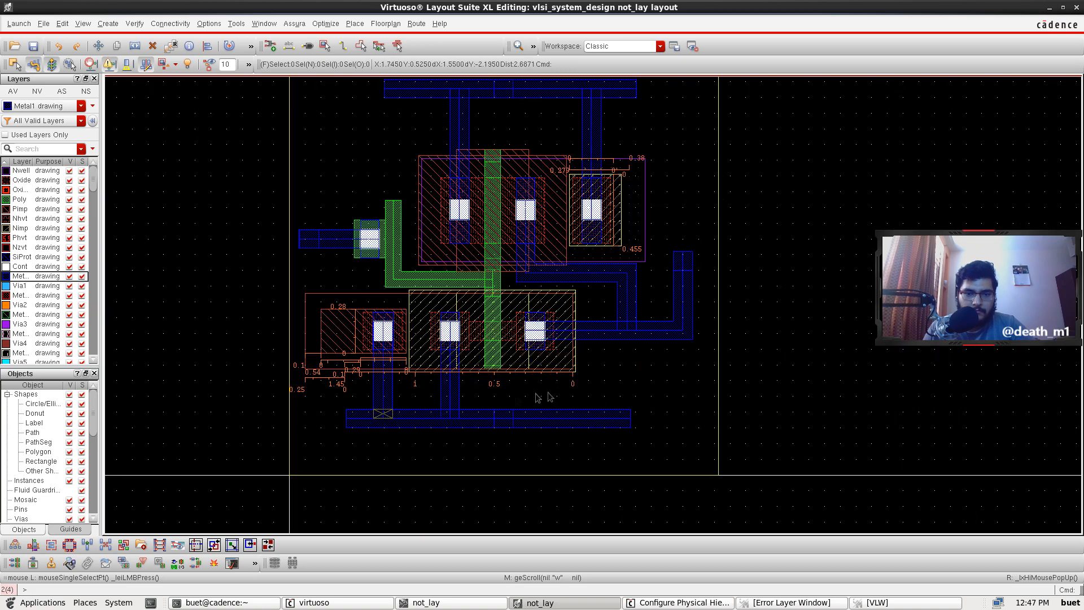
Step: Inspect the properties of the Metal1 pin rectangle on the NMOS left body tie and of the rectangle immediately enclosing it
ctrl+scroll(384, 421, up, 2)
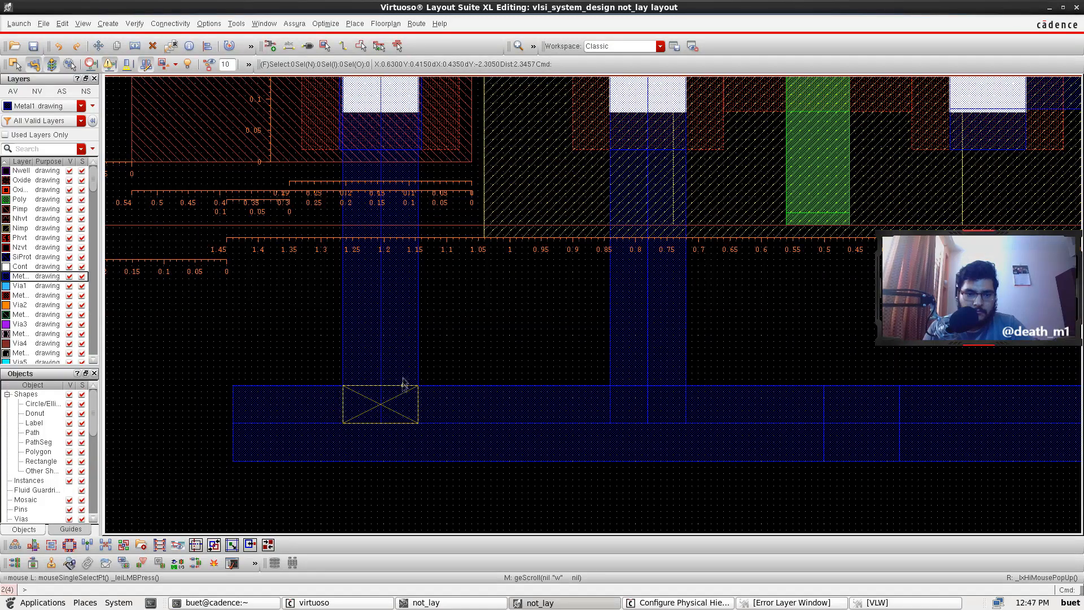
click(411, 335)
scroll(395, 317, up, 2)
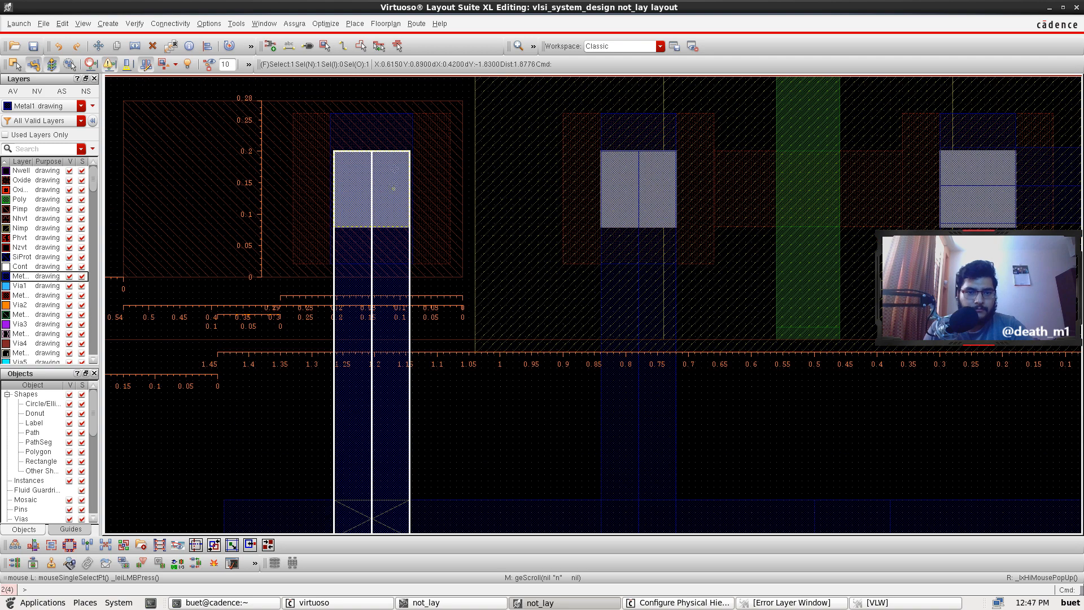
click(389, 141)
key(q)
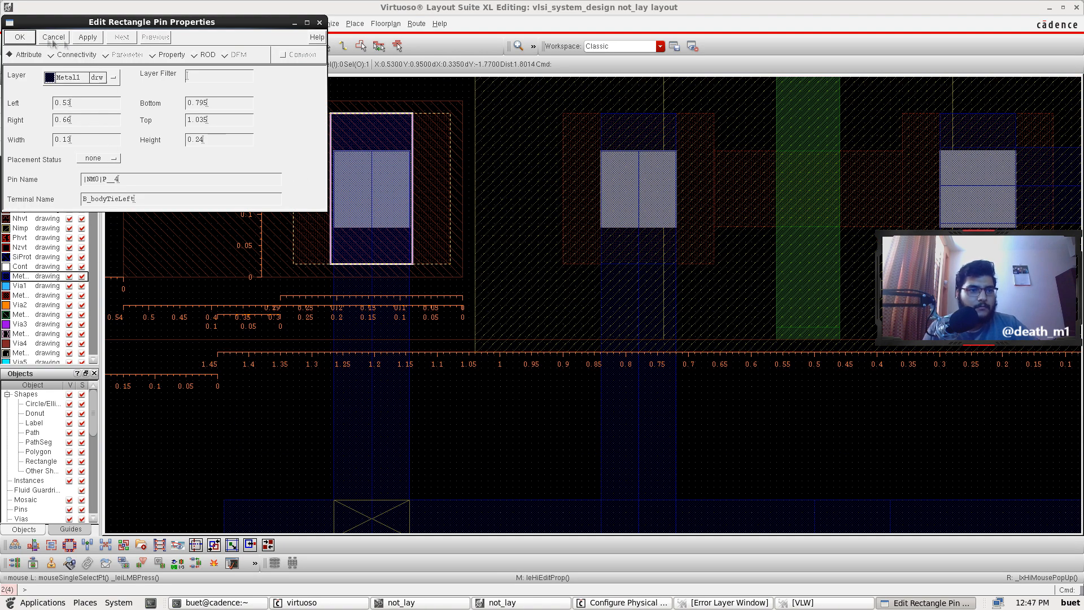
click(320, 23)
click(439, 208)
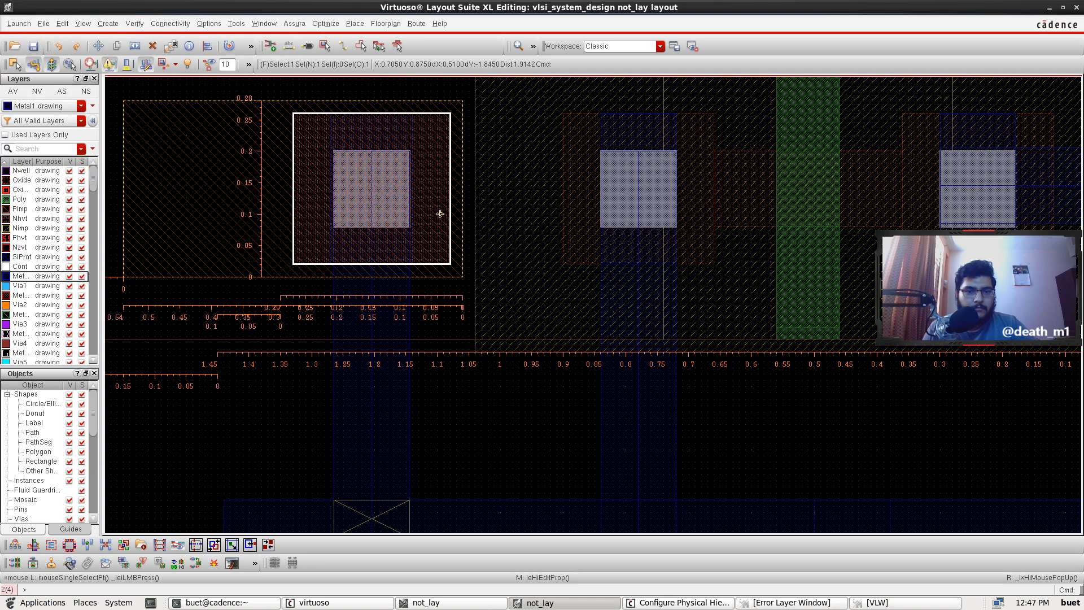
key(q)
click(319, 23)
Step: Inspect the properties of the crossed marker where the body-tie Metal1 path overlaps the lower rail
click(382, 494)
click(385, 507)
key(q)
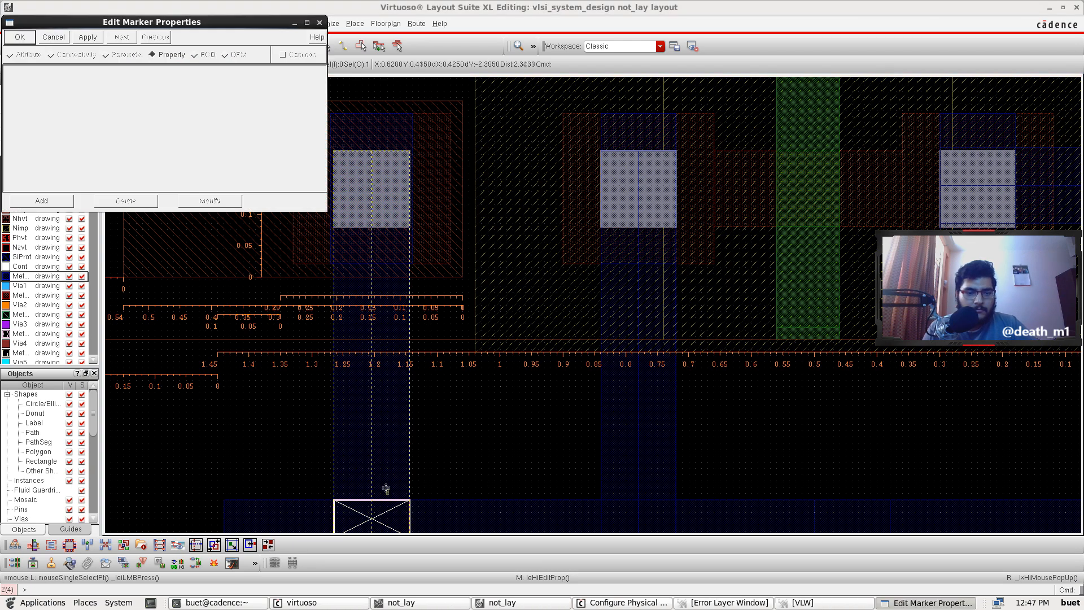
click(319, 22)
key(f)
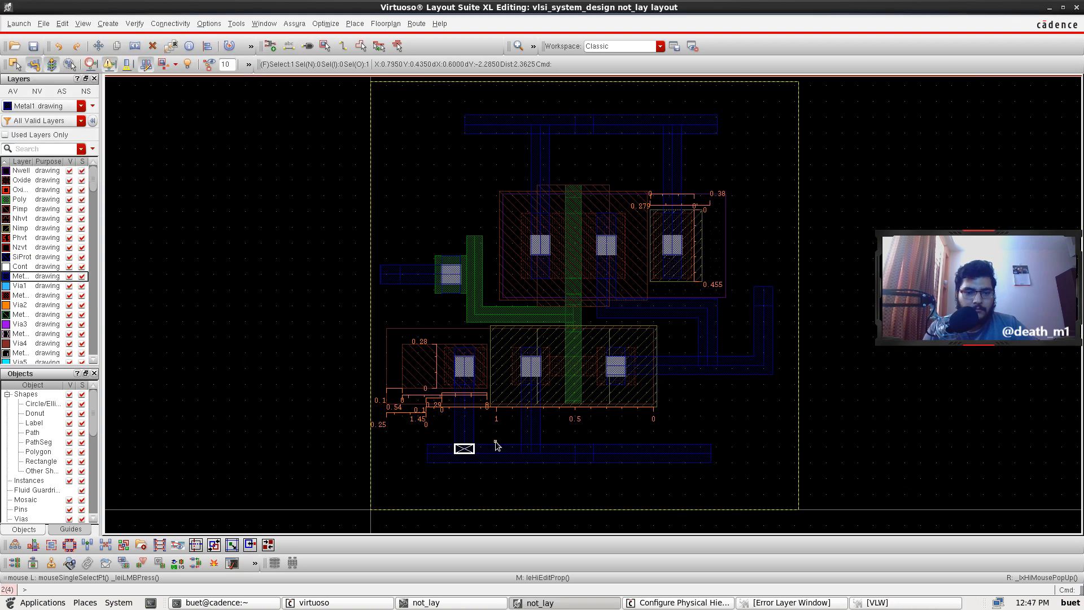
Step: Check the properties of the Metal1 path linking the left body-tie contact to the lower rail, and delete the path
ctrl+scroll(489, 392, up, 2)
click(433, 398)
key(q)
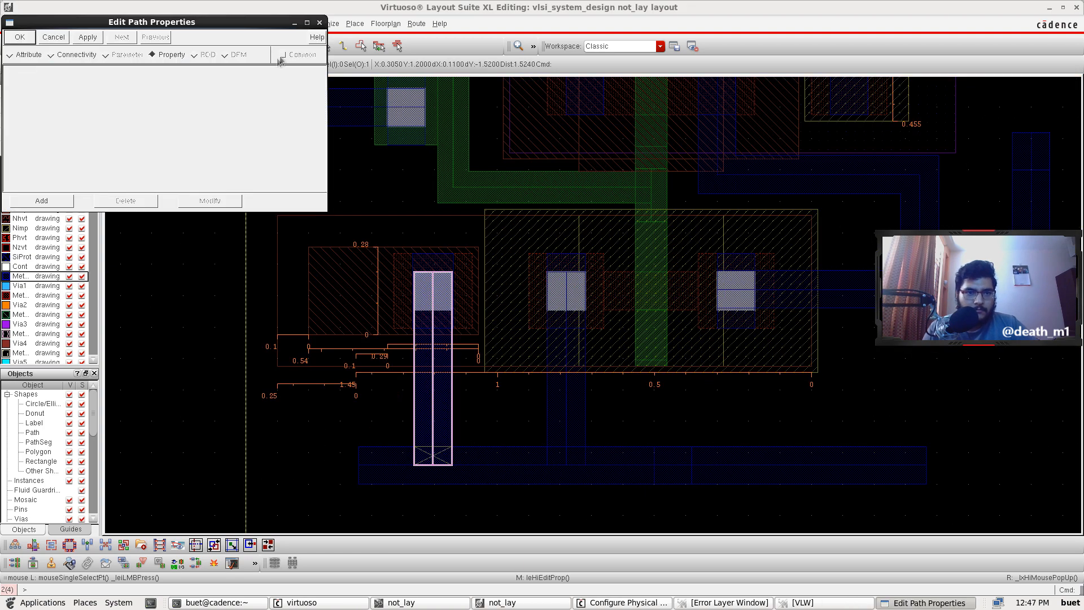
click(318, 22)
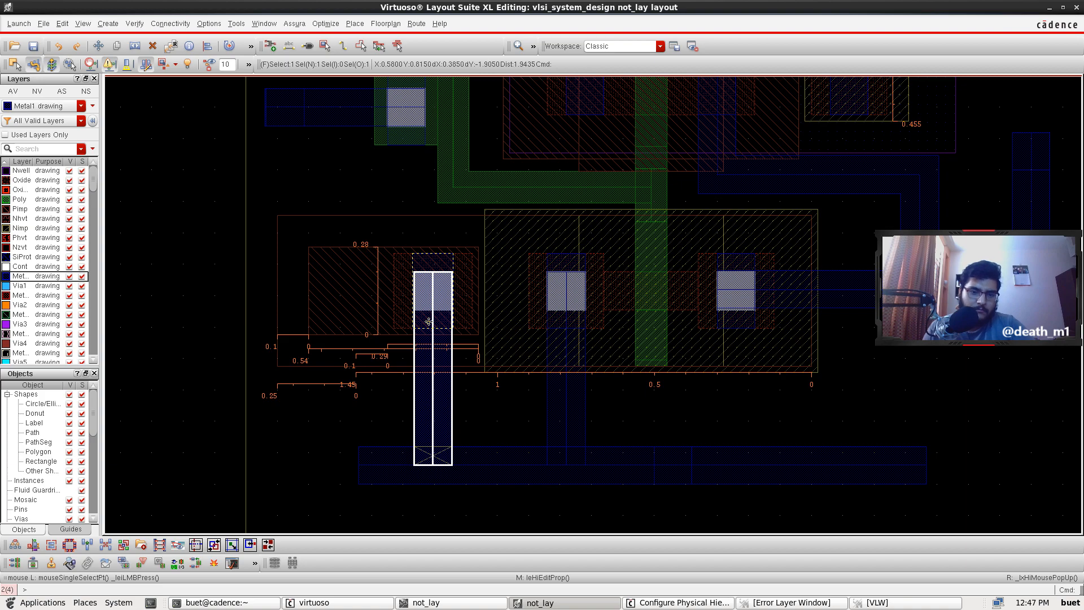
key(Delete)
Step: Draw a vertical Metal1 path about 0.615 long from the body-tie contact's upper edge to the lower rail's centreline
ctrl+scroll(425, 348, up, 2)
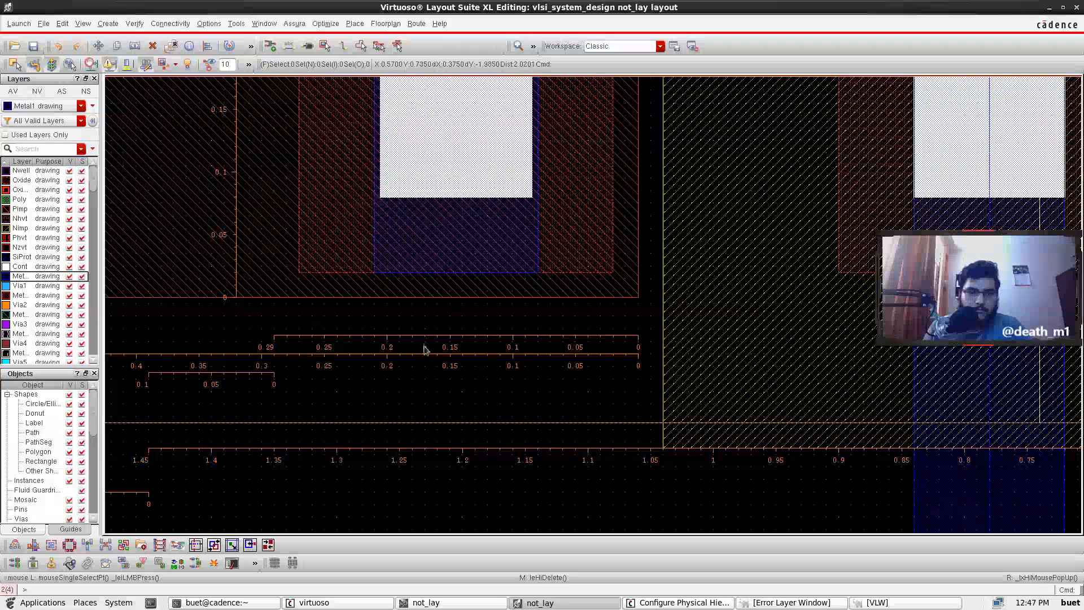
ctrl+scroll(425, 327, down, 1)
key(p)
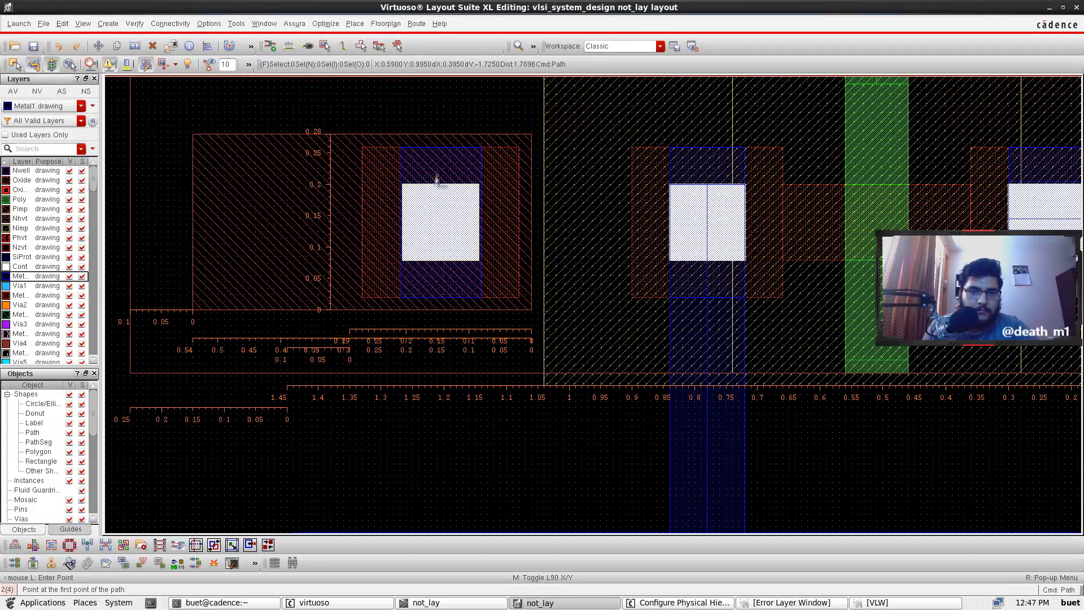
click(440, 188)
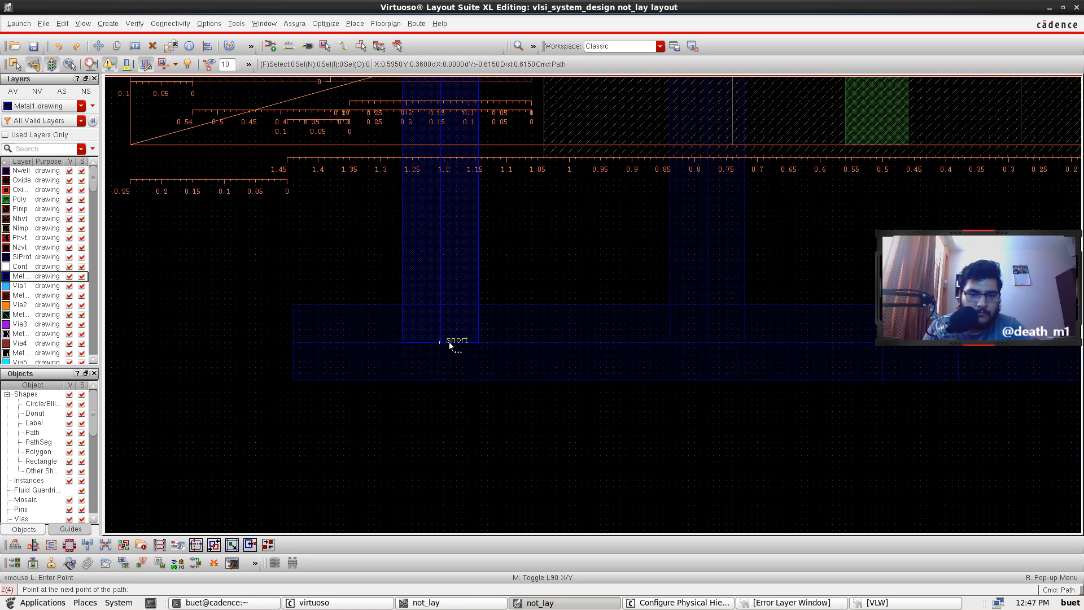
double_click(449, 341)
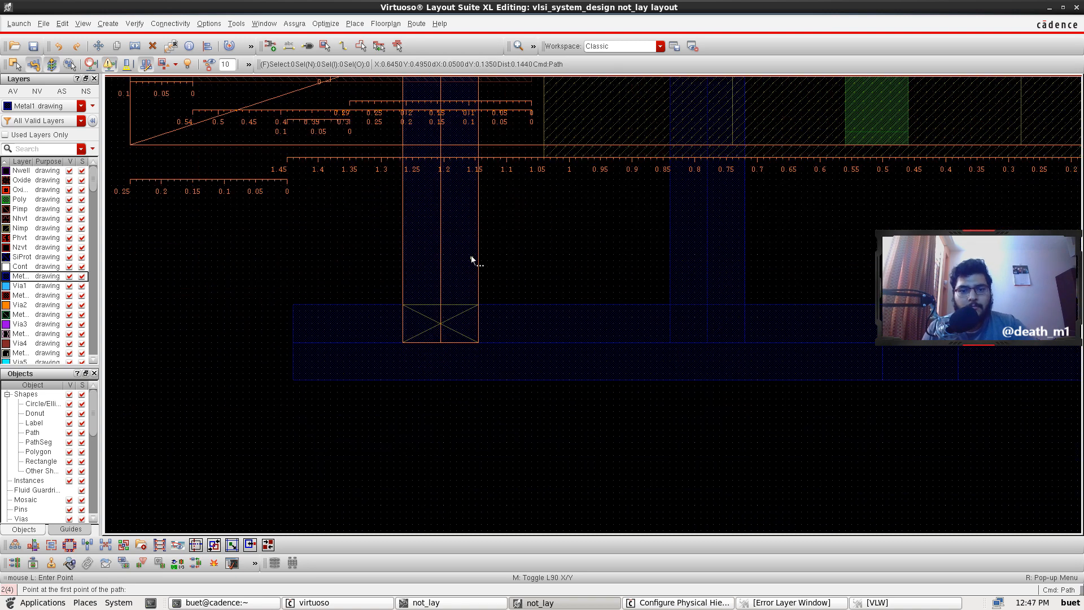
ctrl+scroll(470, 255, up, 1)
key(Escape)
Step: Delete the redrawn Metal1 path, the Metal1 pin rectangle and the contact from the left body tie, keeping the rectangle enclosing the contact
ctrl+scroll(453, 237, up, 4)
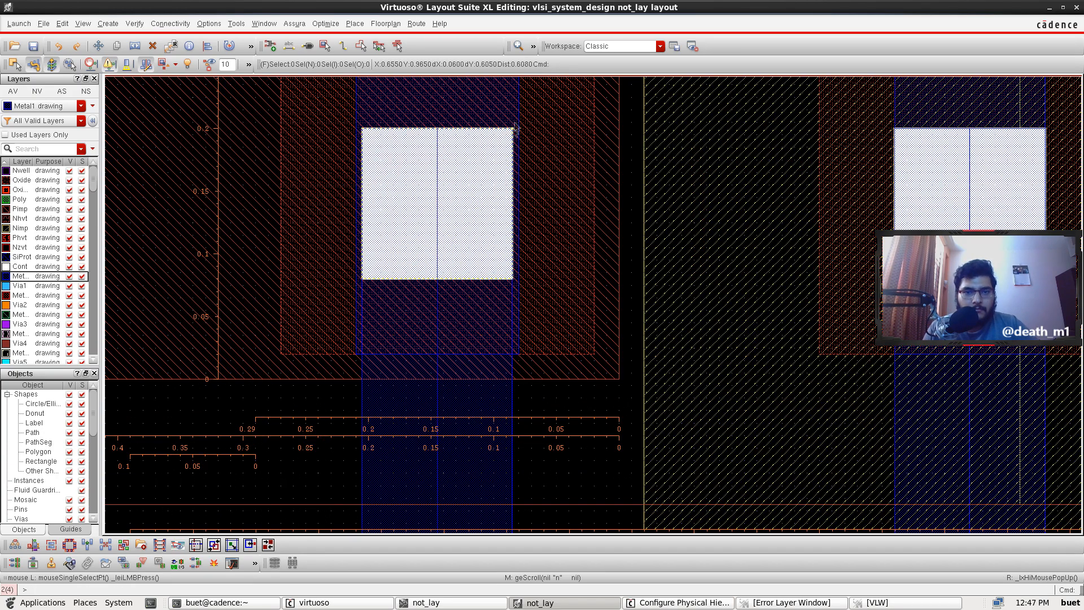
ctrl+scroll(512, 220, down, 1)
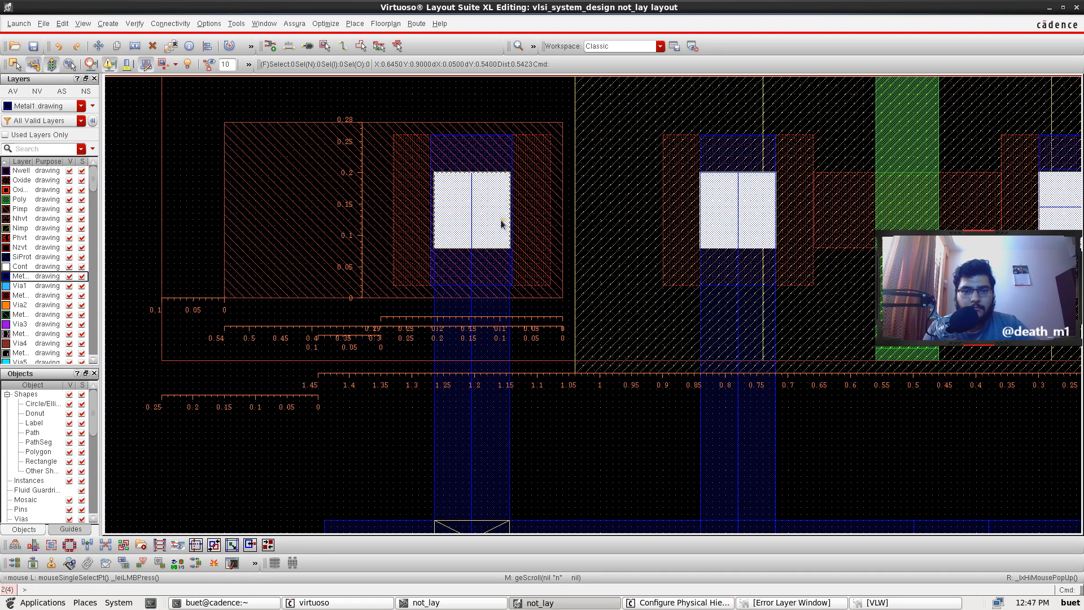
click(479, 425)
key(Delete)
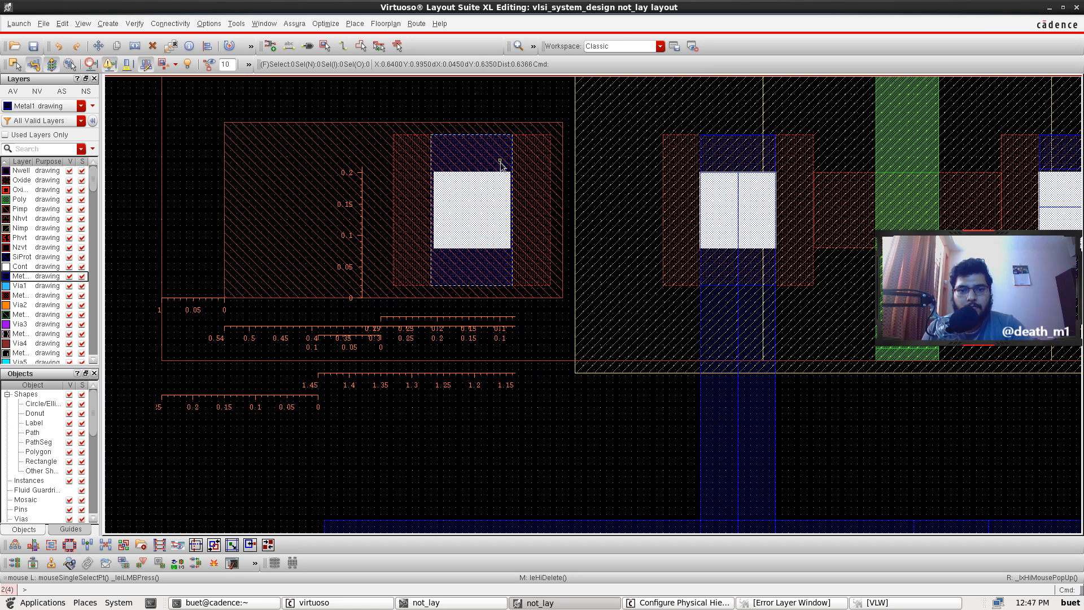
click(472, 220)
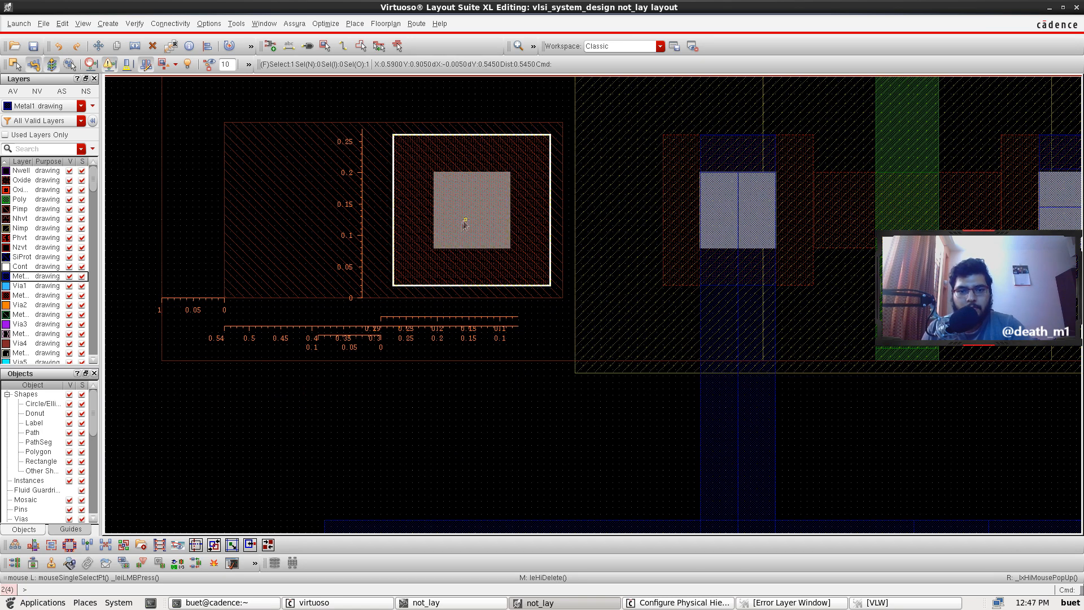
key(Delete)
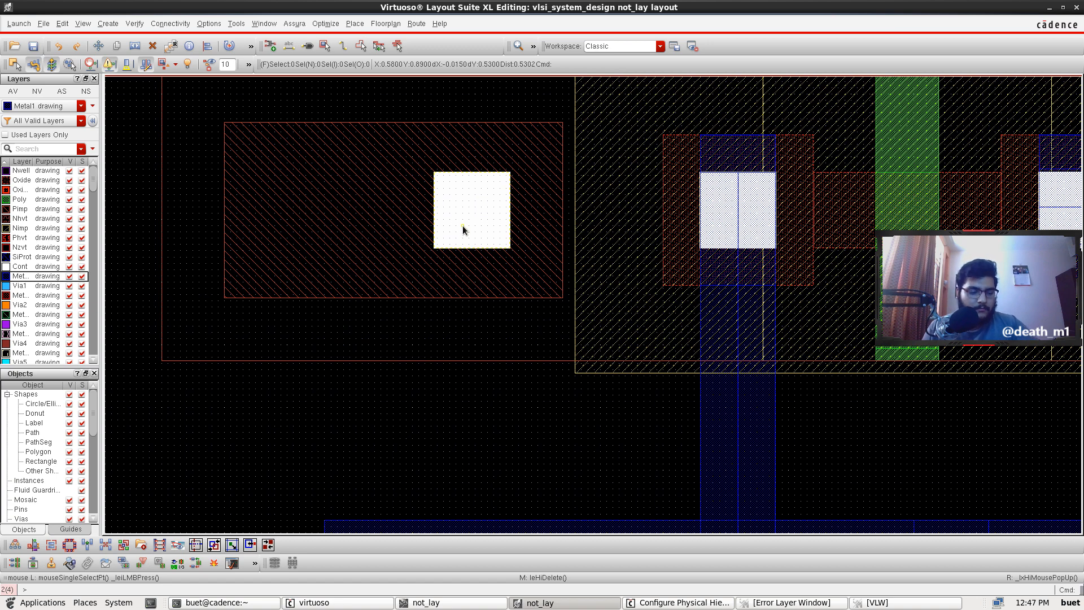
key(u)
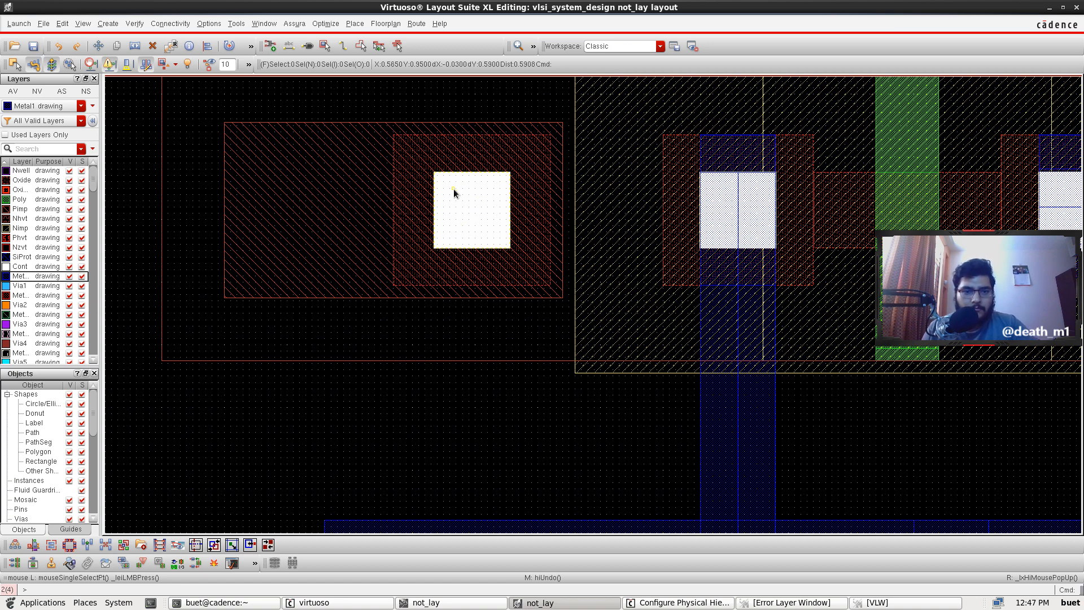
click(446, 240)
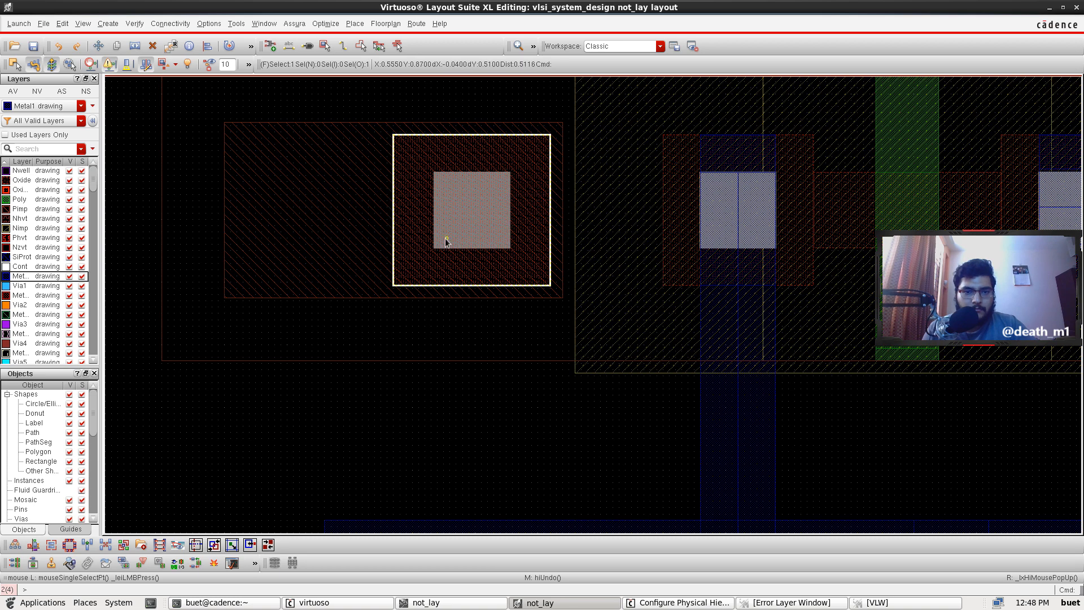
click(445, 235)
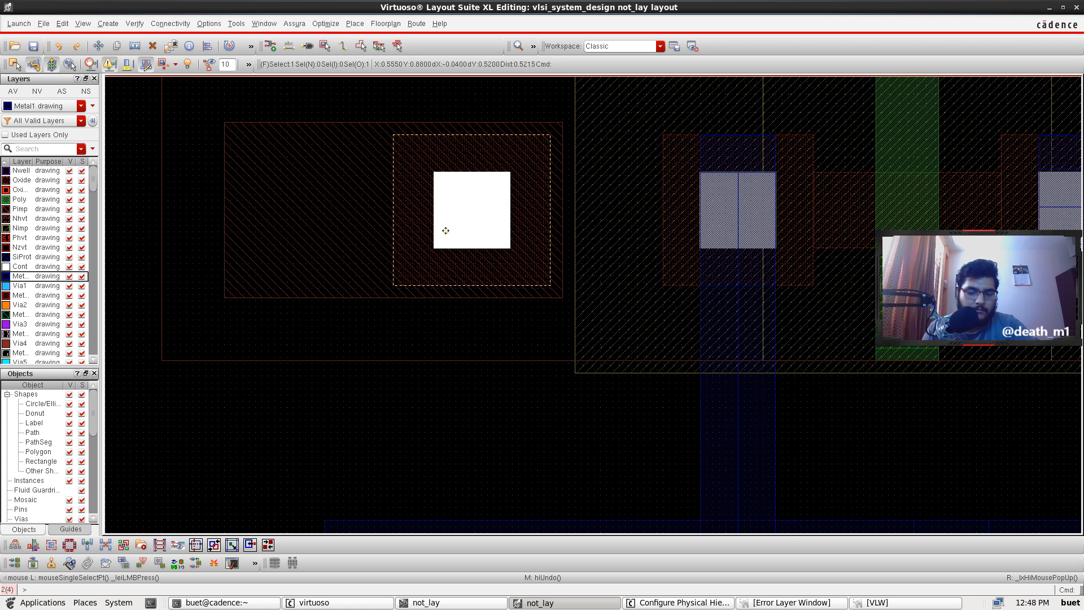
key(Delete)
Step: Copy the Metal1 rectangle and contact from the adjacent NMOS terminal into the centre of the left body tie
click(715, 155)
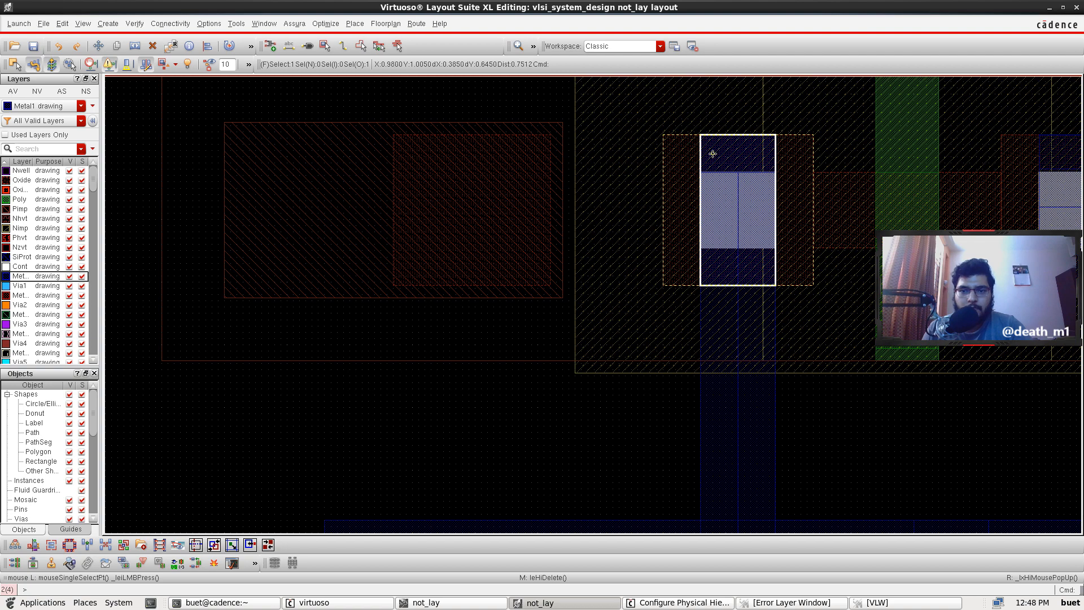
key(c)
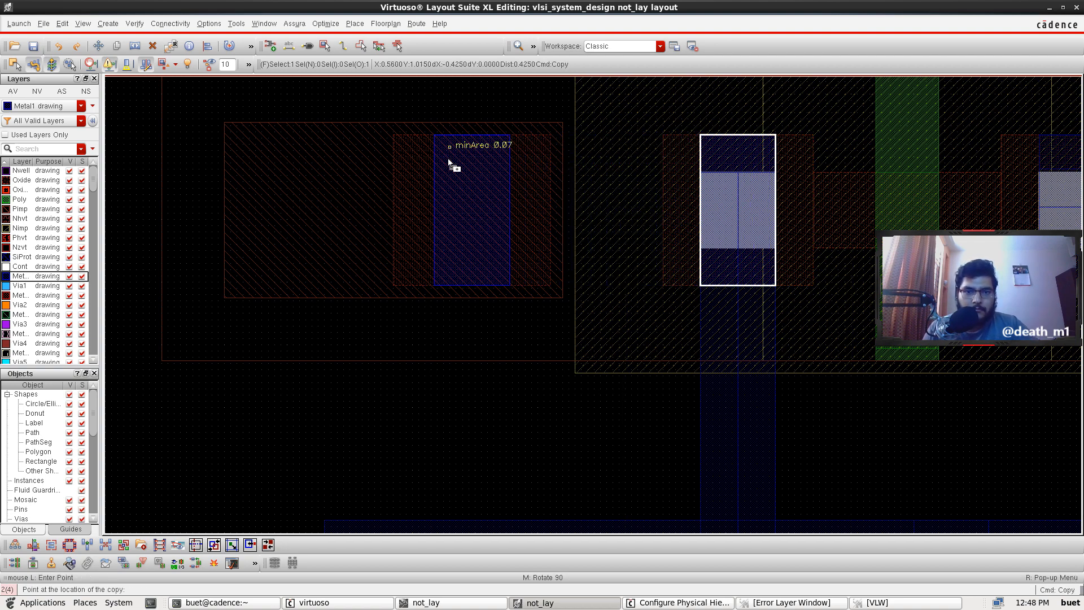
click(450, 163)
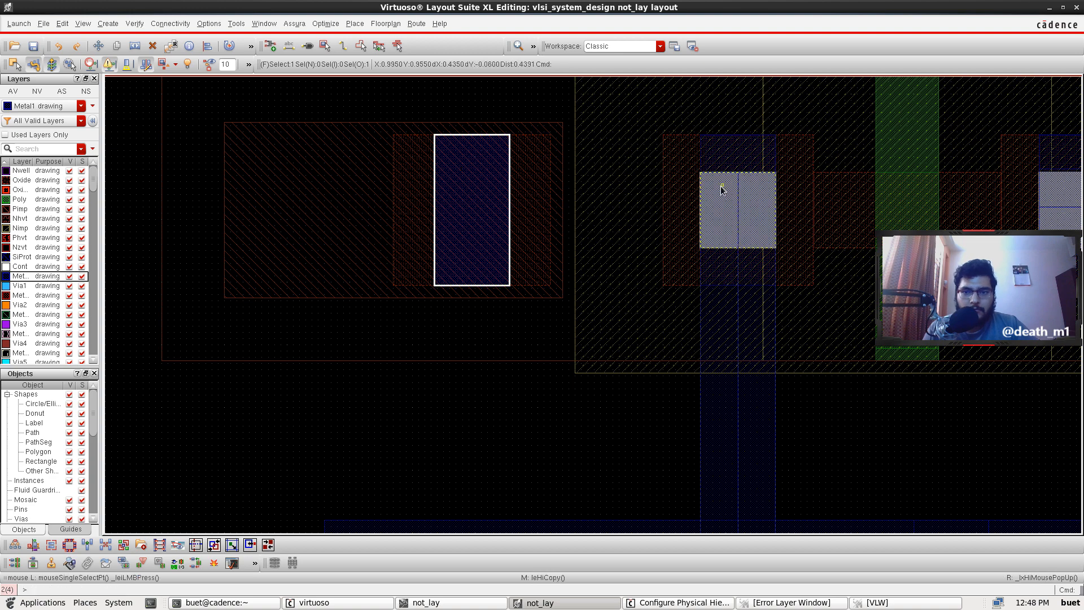
click(707, 198)
click(708, 198)
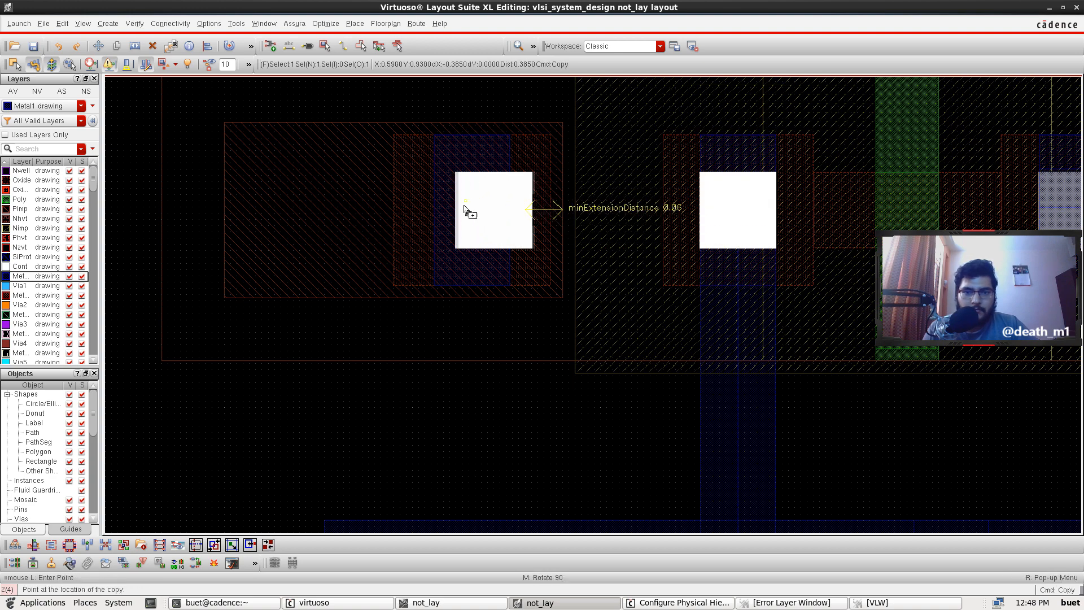
click(445, 207)
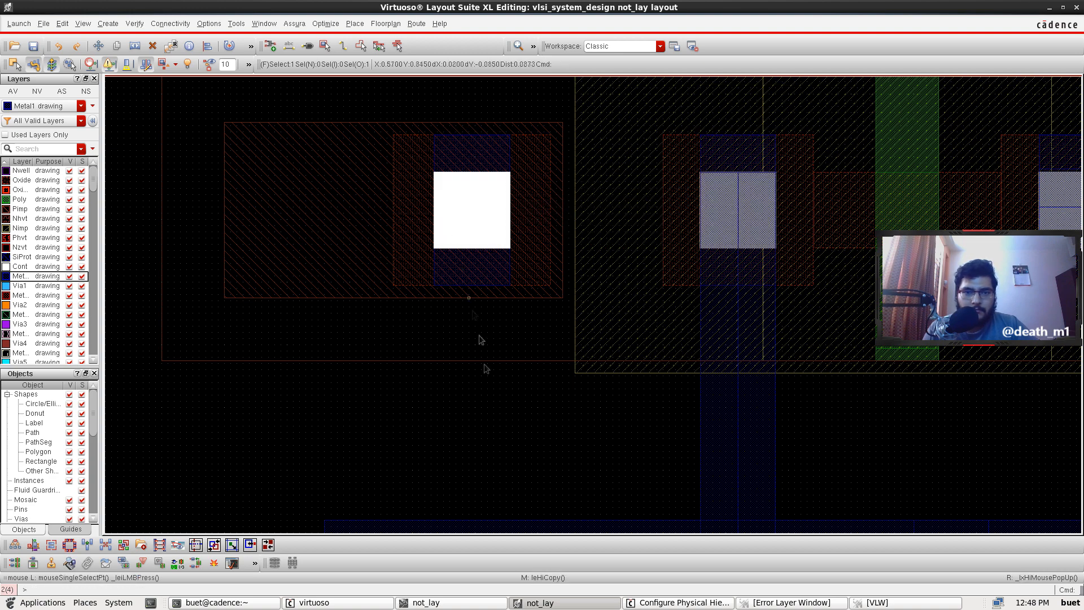
Step: Draw a vertical Metal1 path from the upper edge of the copied body-tie contact down to the lower rail's centreline
key(k)
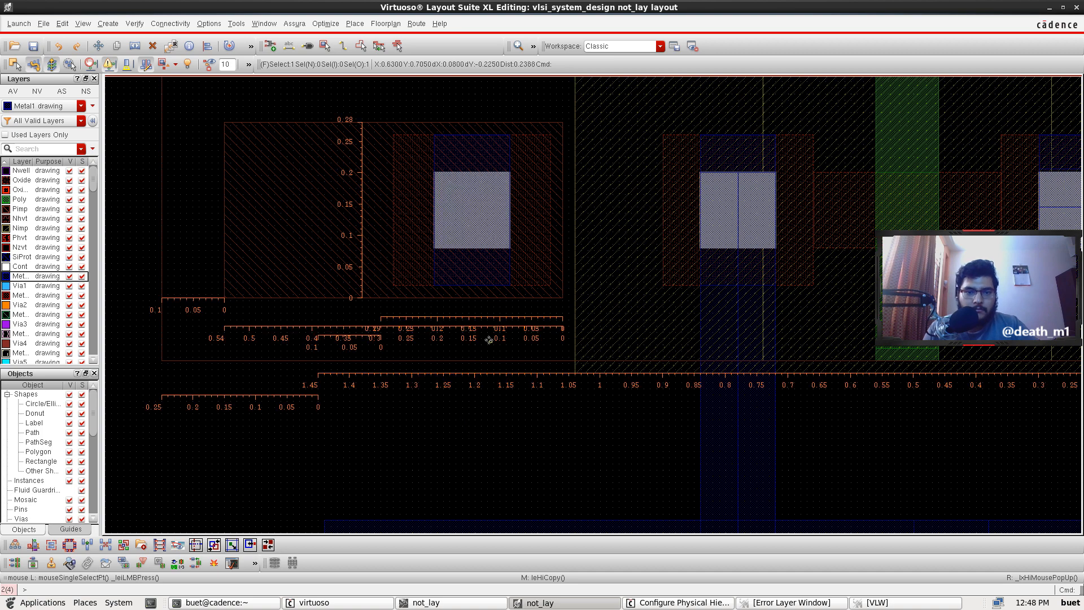
click(463, 178)
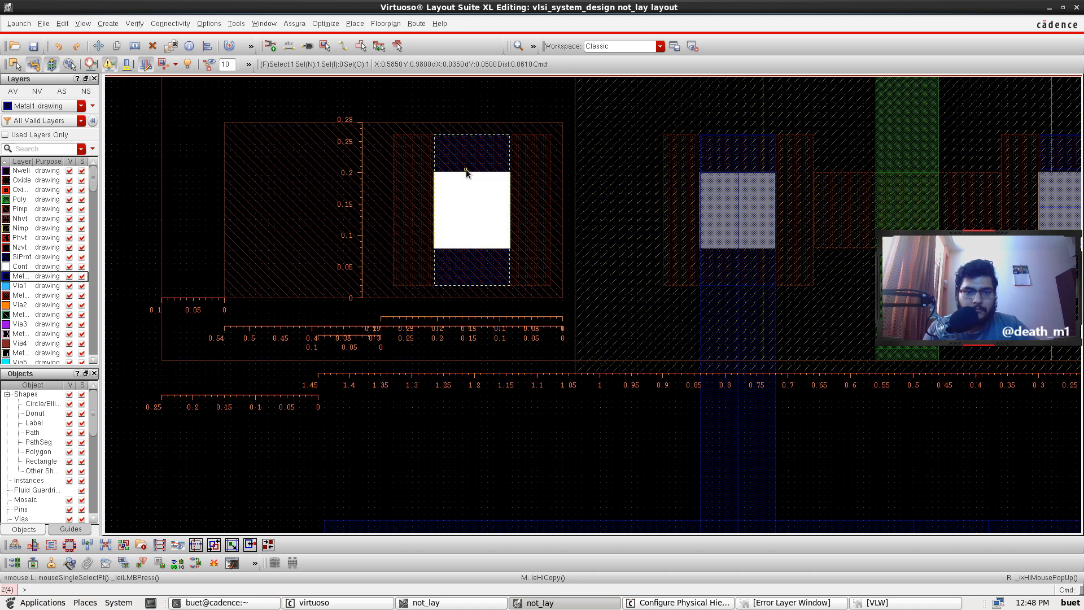
click(516, 106)
scroll(517, 106, down, 3)
scroll(561, 170, up, 1)
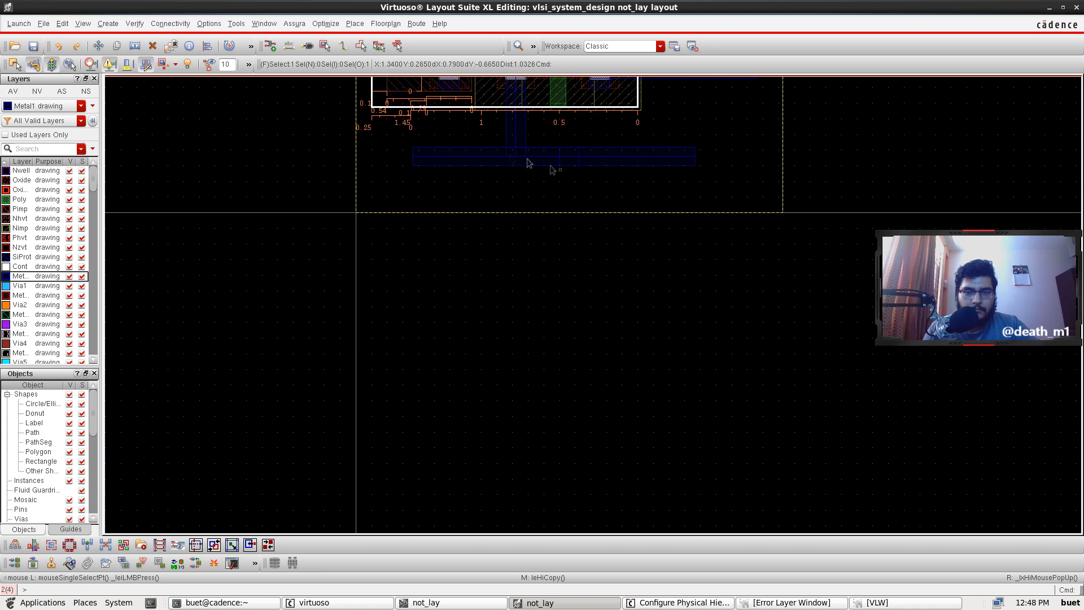
click(411, 187)
ctrl+scroll(411, 187, up, 1)
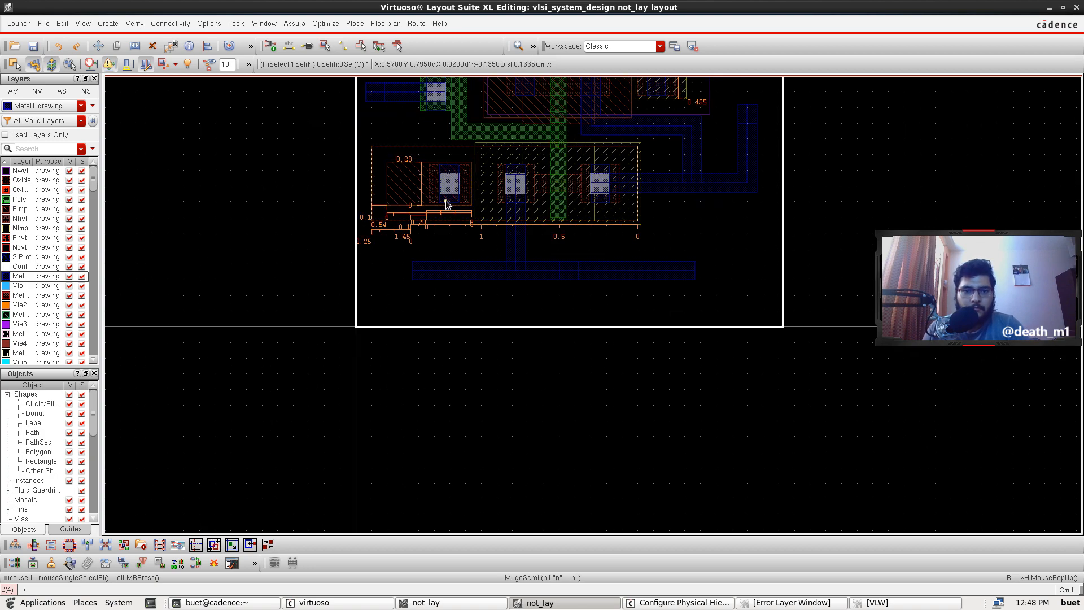
scroll(446, 204, up, 2)
key(p)
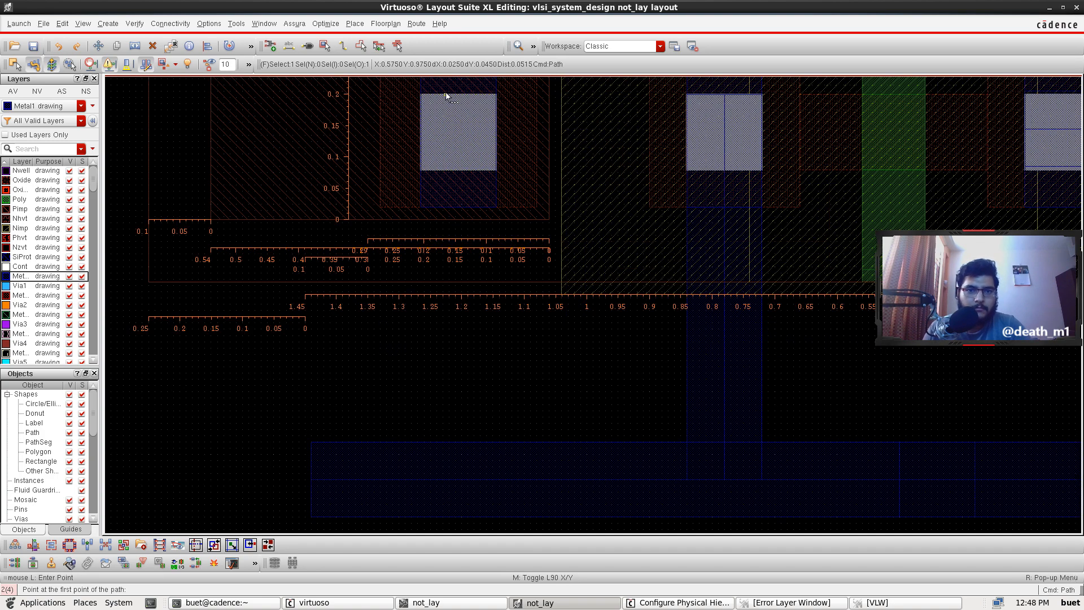
click(459, 94)
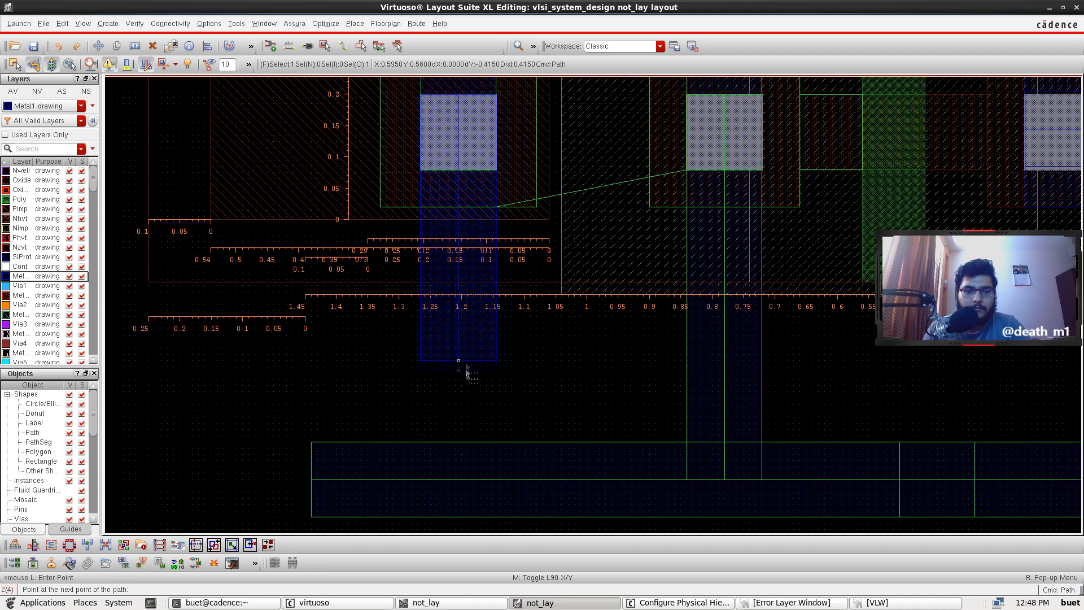
double_click(466, 480)
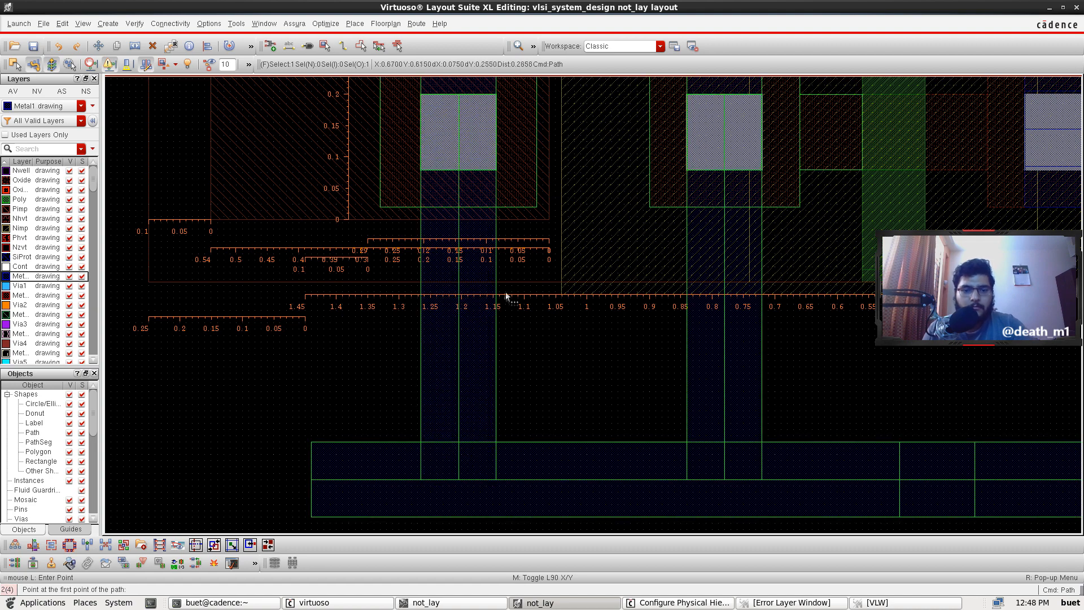
key(Escape)
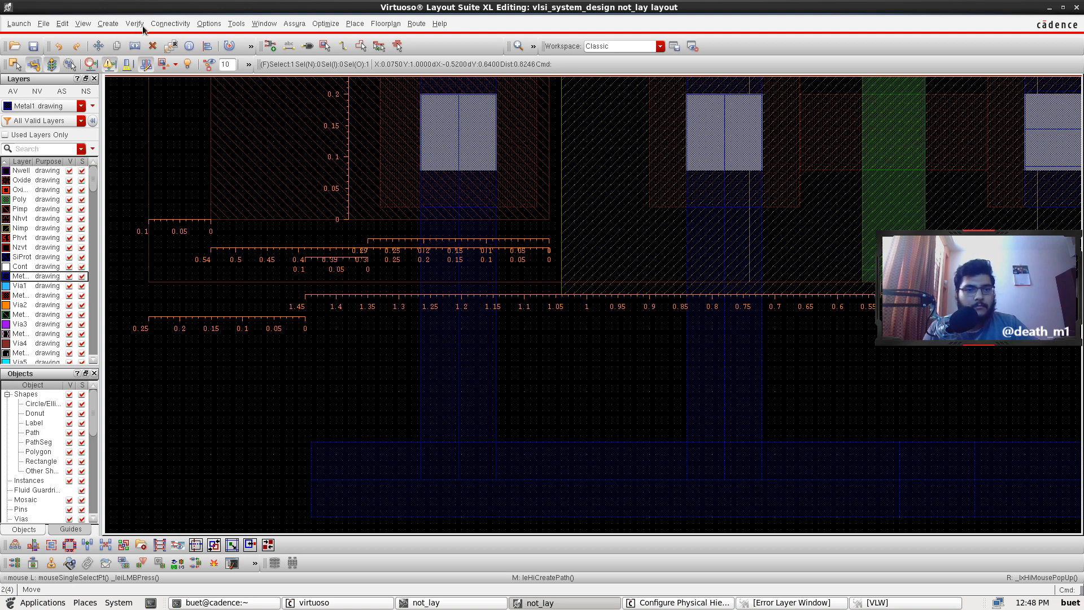
Step: Save the layout and run a full Assura DRC on not_lay, overwriting the existing run data and viewing the results
click(292, 25)
click(39, 51)
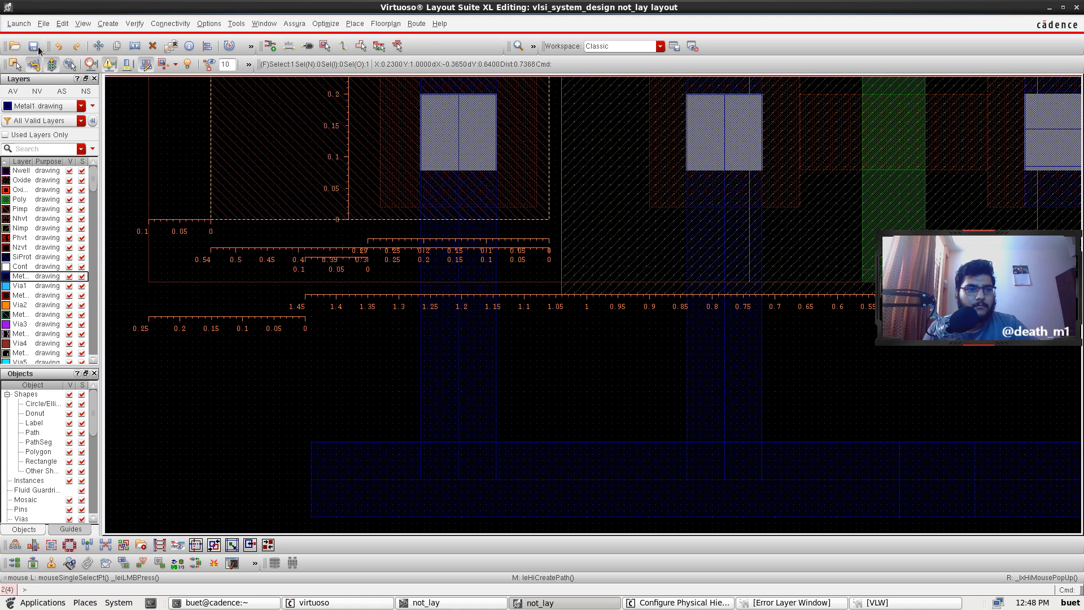
click(294, 24)
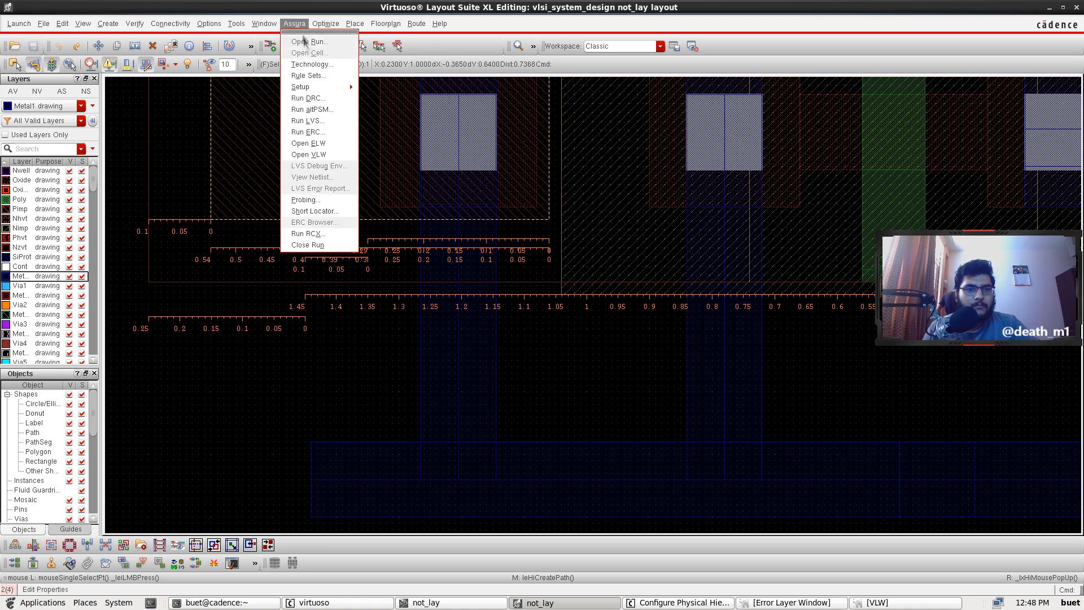
click(308, 98)
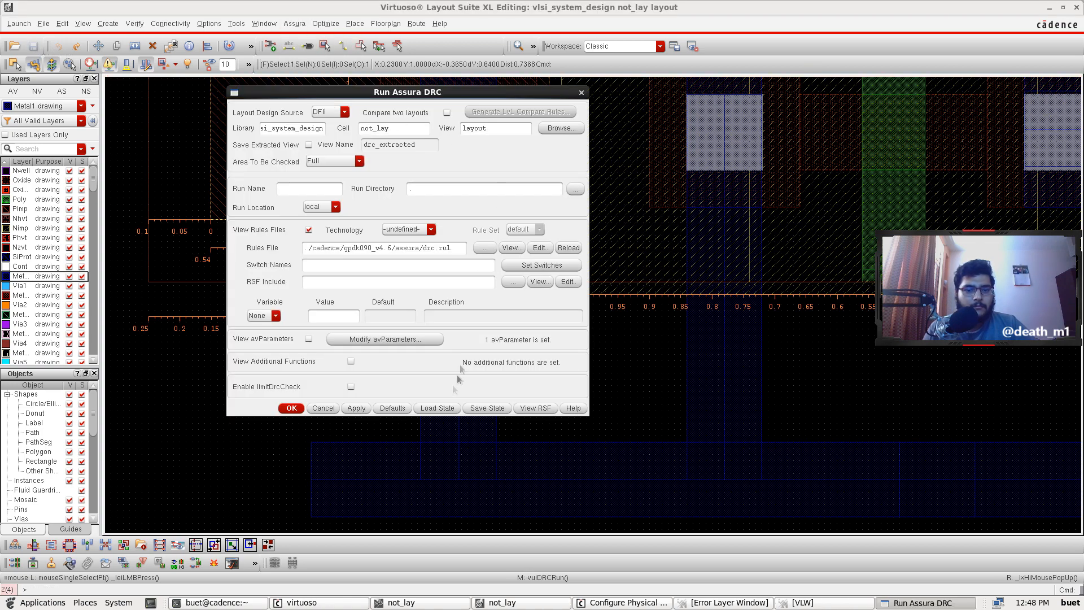
click(292, 407)
click(507, 318)
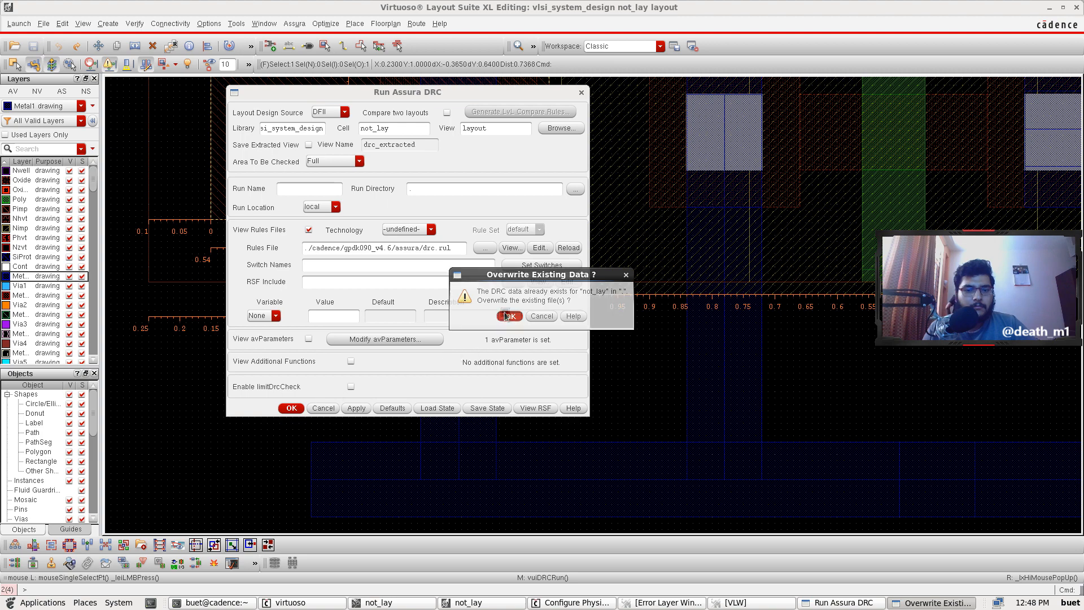
click(512, 320)
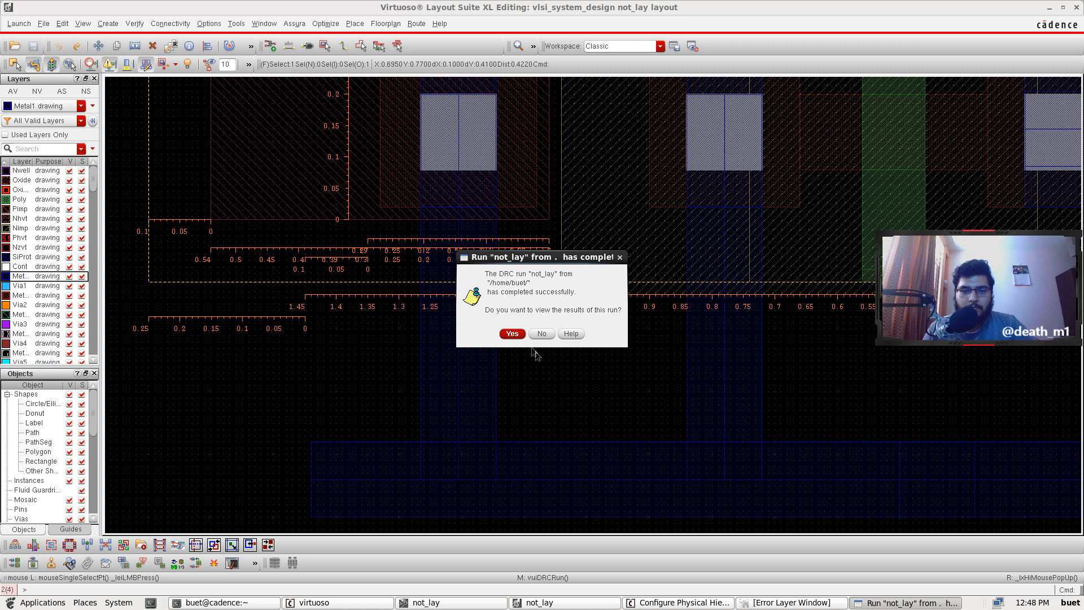
click(512, 333)
click(539, 315)
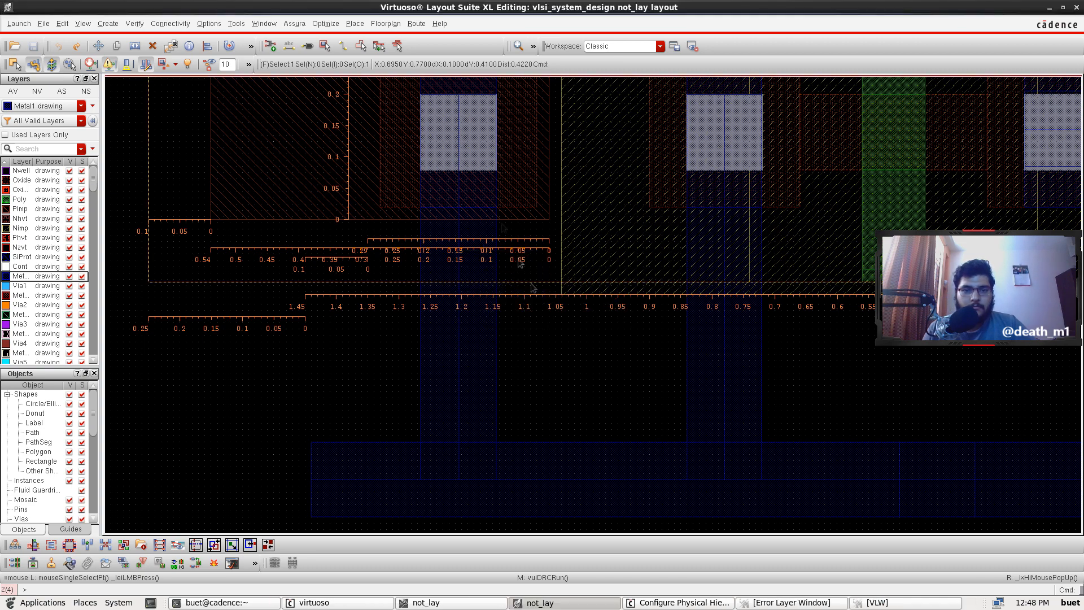
Step: Run Assura LVS comparing the not_lay schematic and layout, overwriting the existing run data and declining to open the new run's results
click(294, 23)
click(316, 121)
click(291, 459)
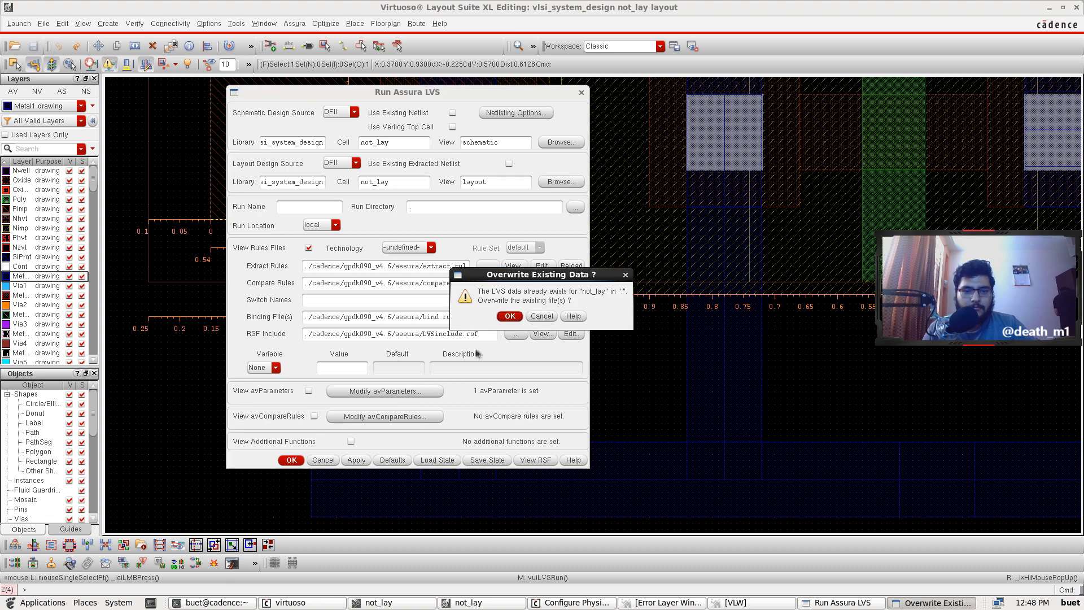
click(510, 315)
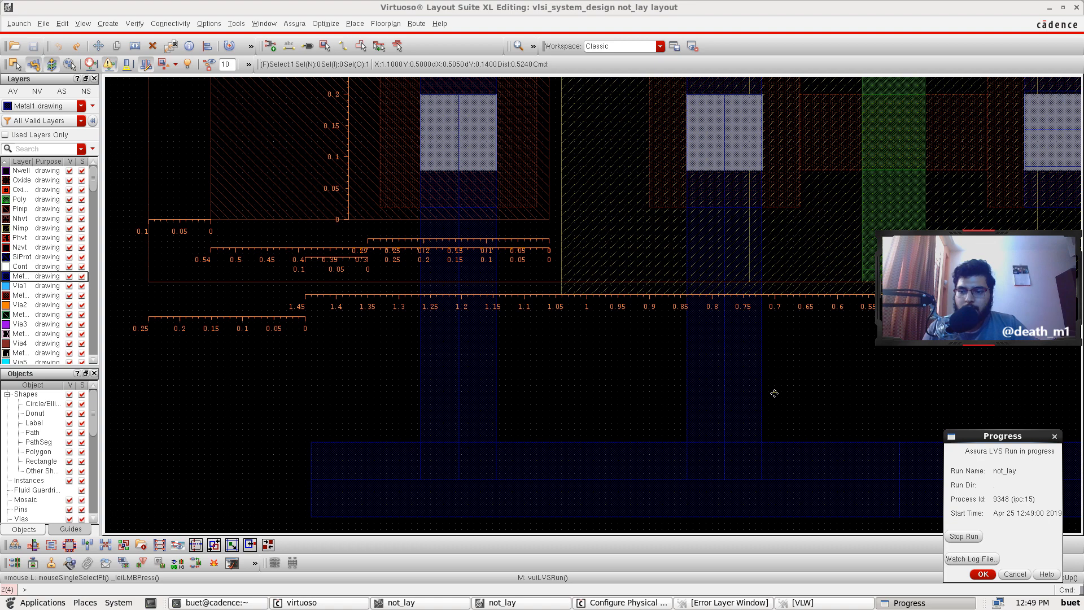
click(691, 380)
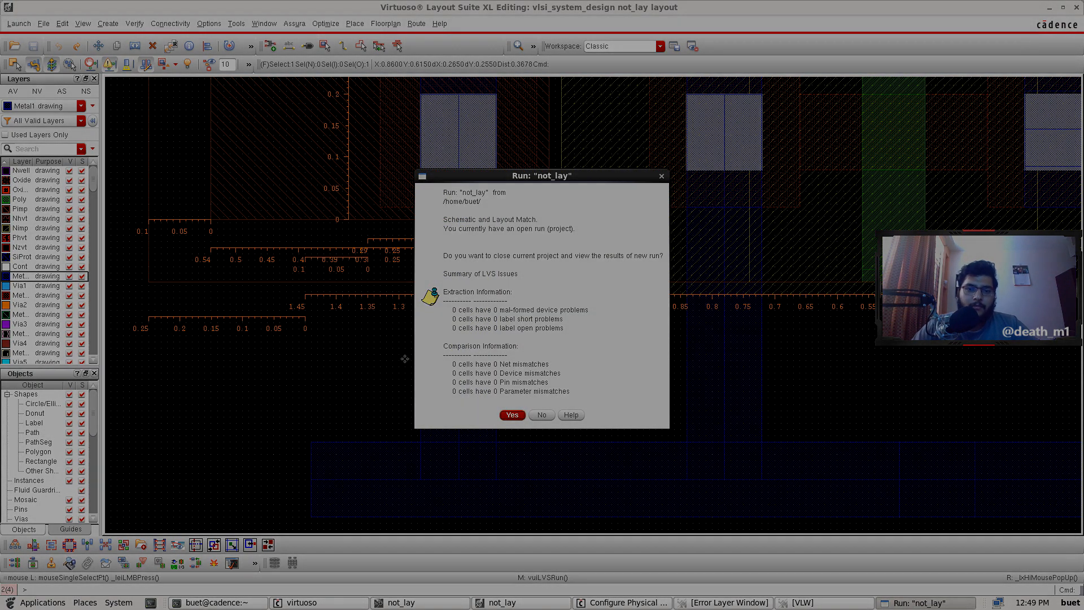
click(541, 415)
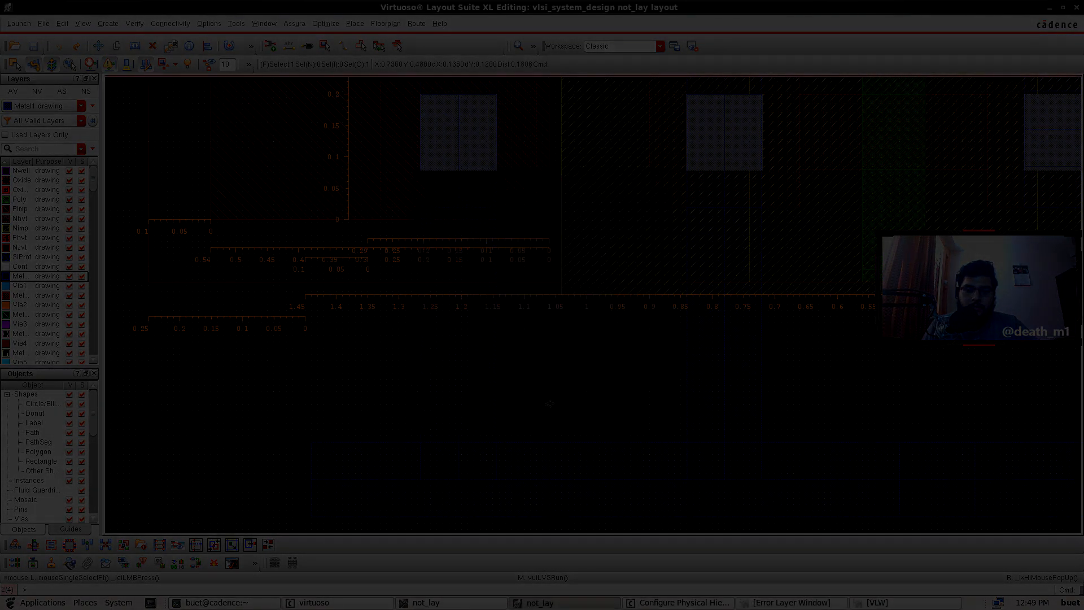